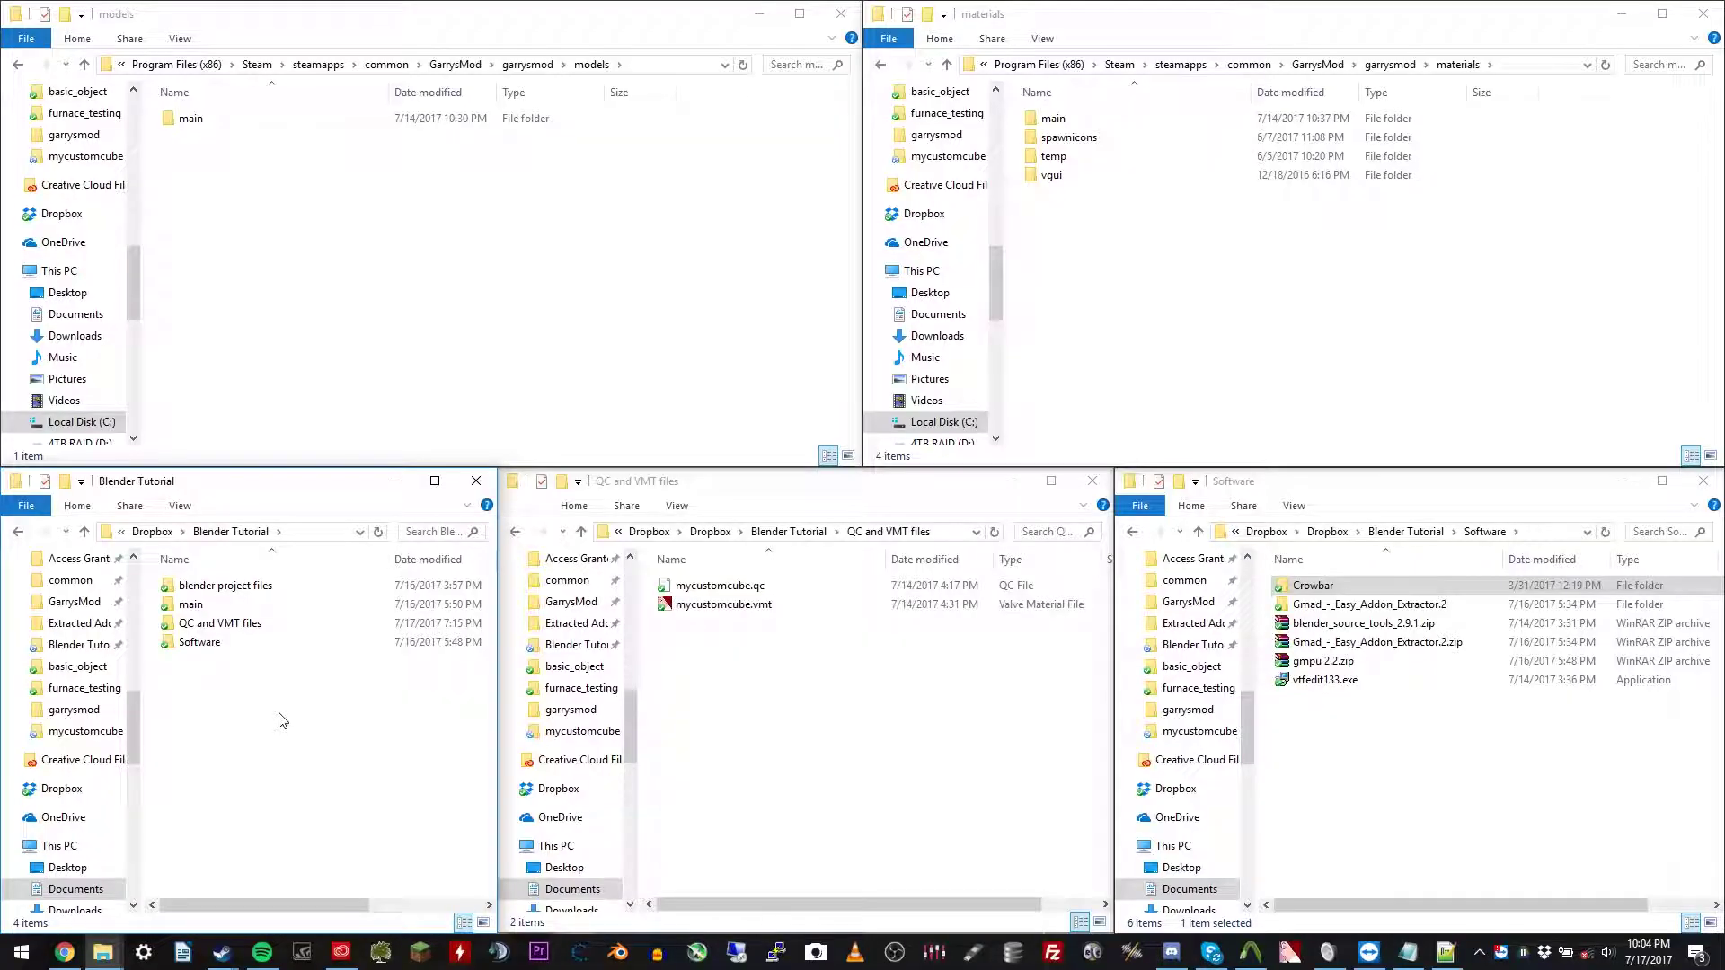
Browse main > props > mycustomcube in the Blender Tutorial folder and look over its texture file
{"action": "double_click", "coordinate": [261, 607]}
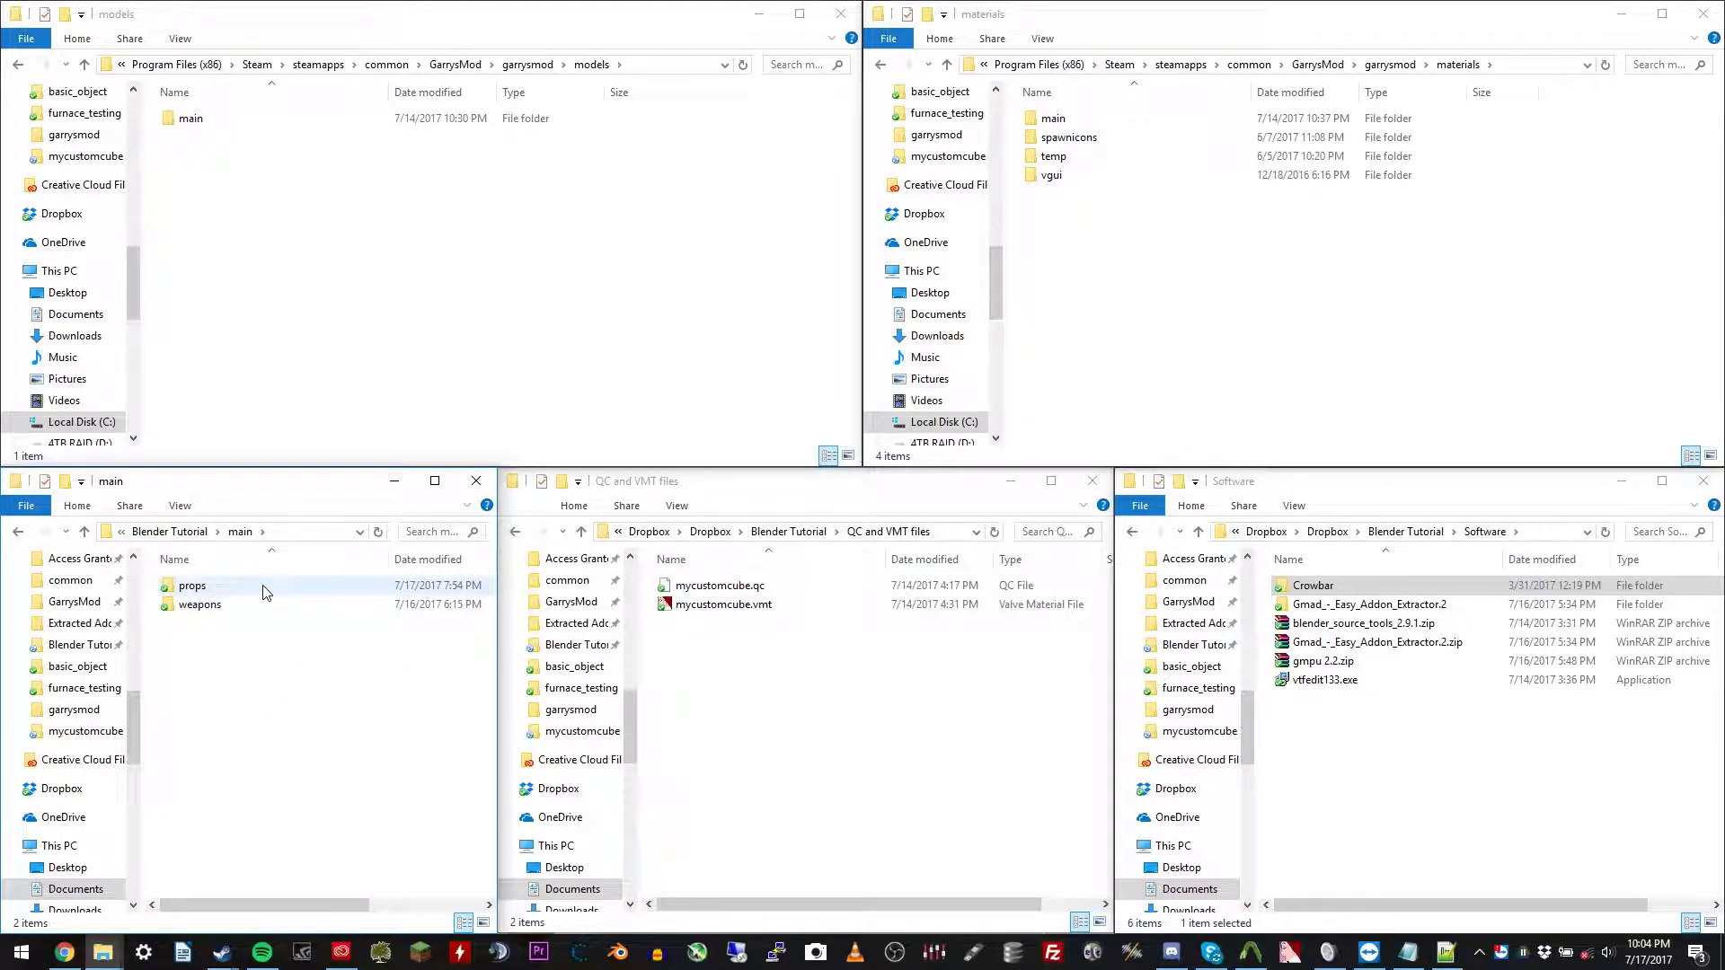
{"action": "double_click", "coordinate": [266, 591]}
{"action": "double_click", "coordinate": [264, 662]}
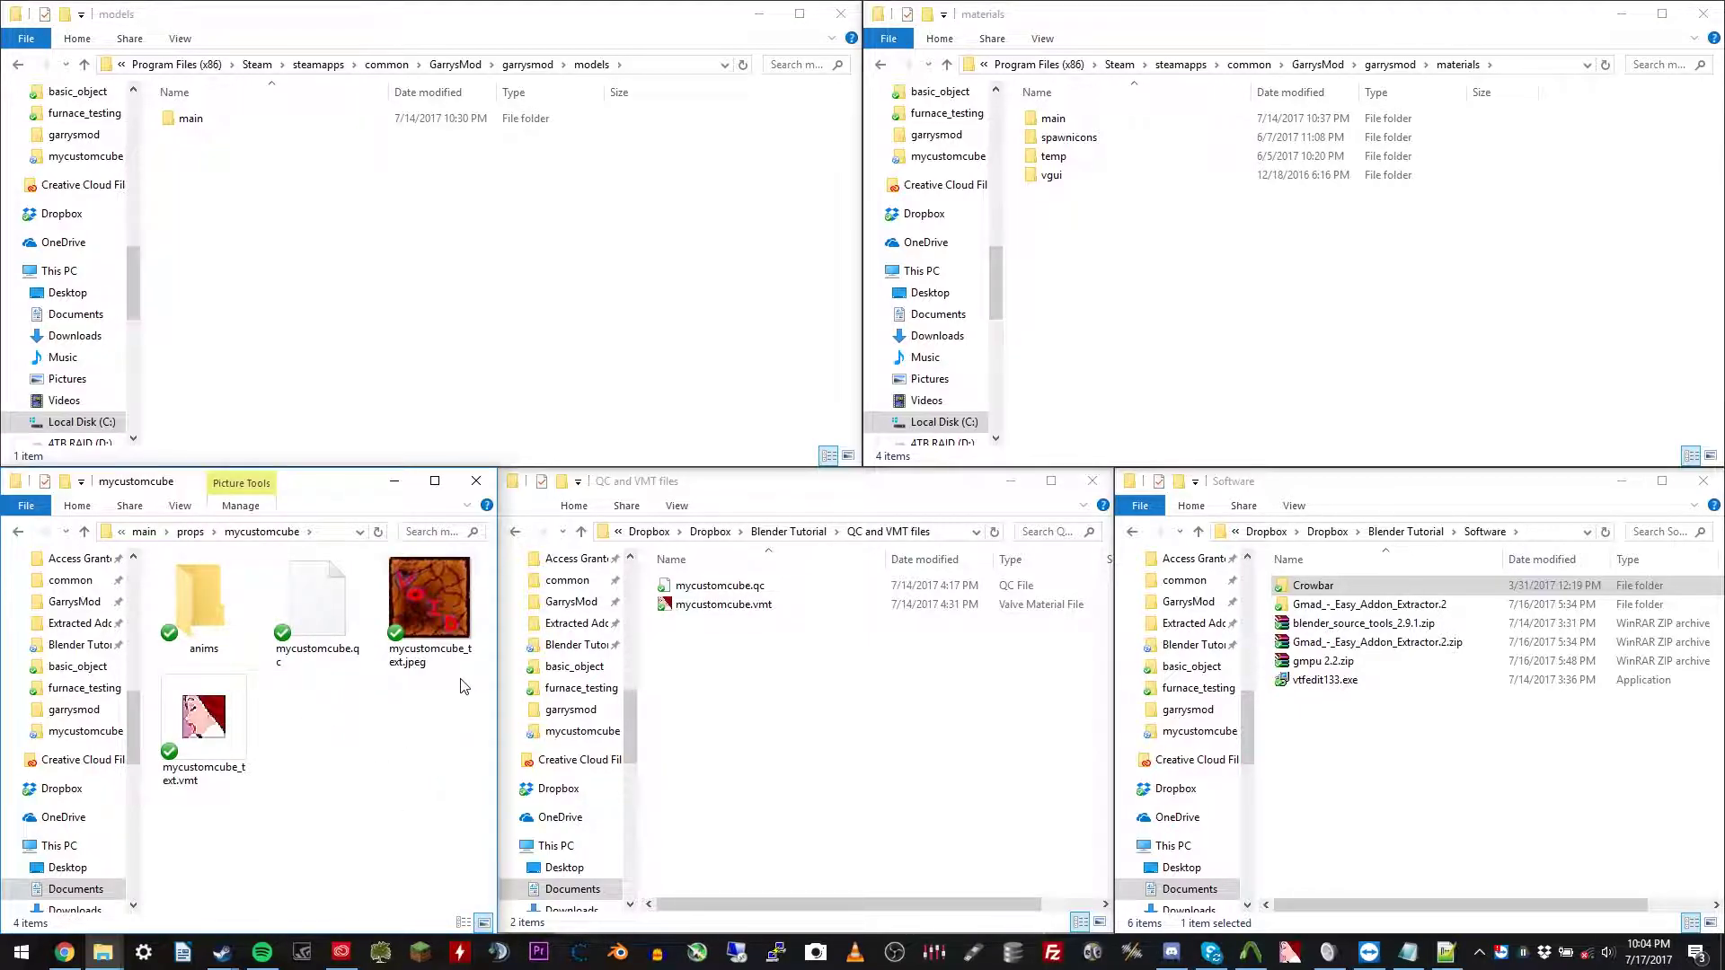
{"action": "left_click", "coordinate": [400, 640]}
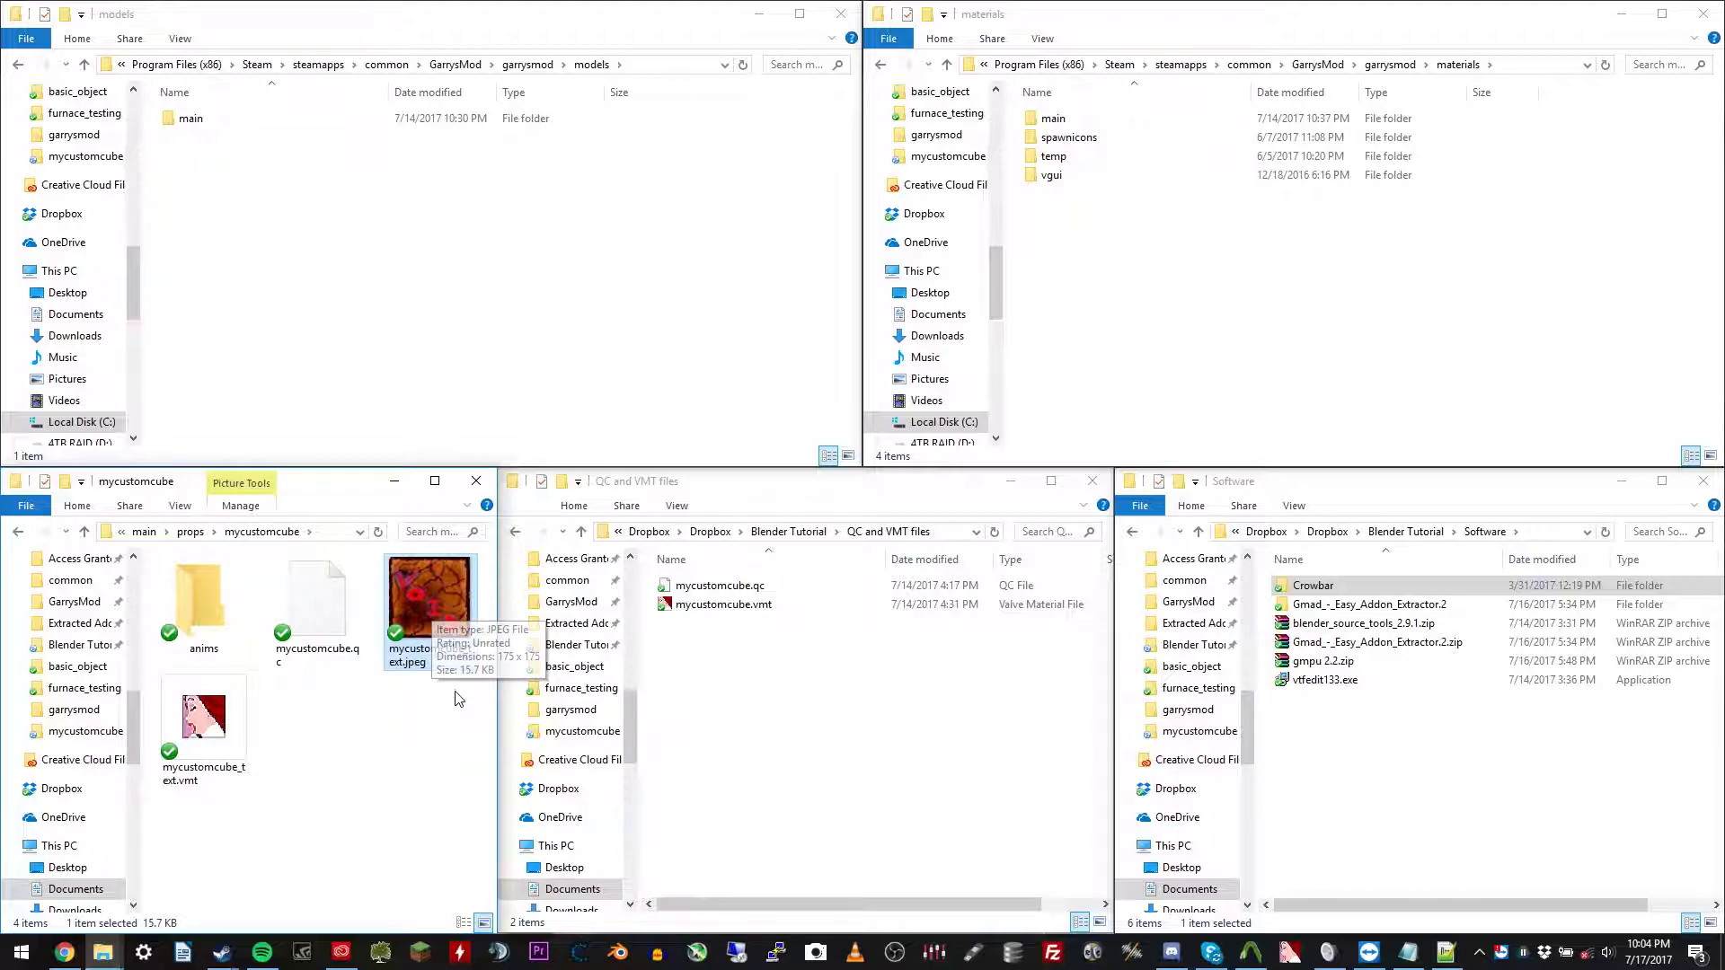
{"action": "left_click", "coordinate": [287, 746]}
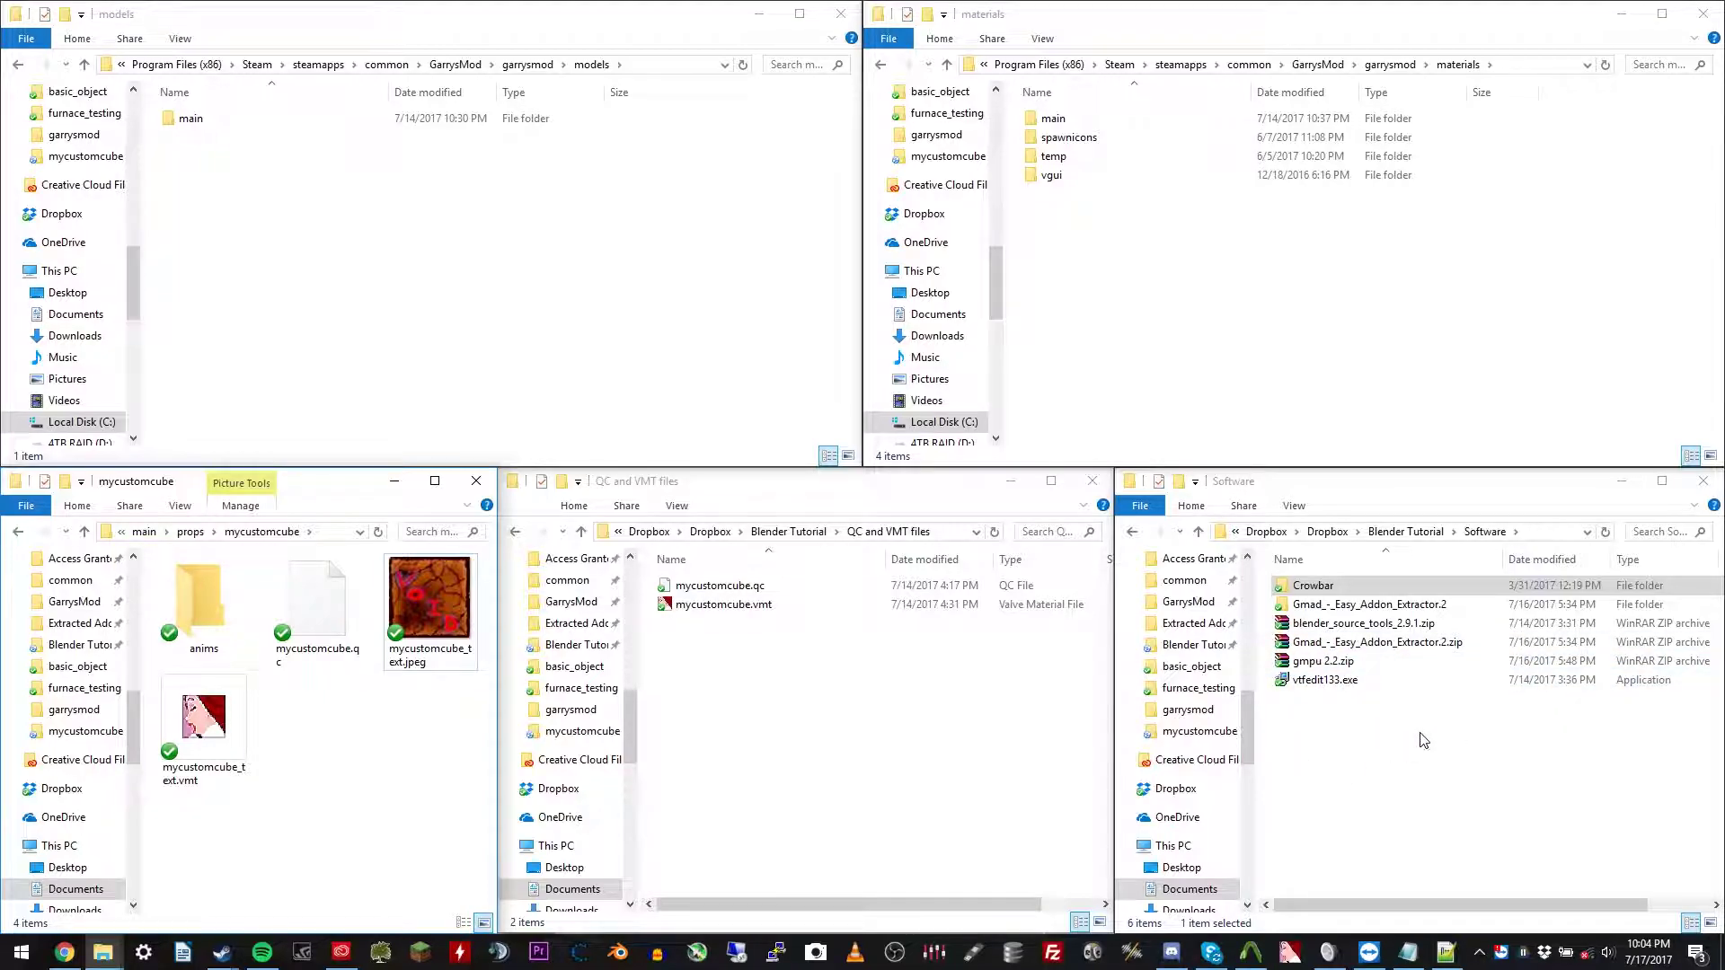
Load mycustomcube.qc as the QC file on Crowbar's Compile tab
{"action": "left_click", "coordinate": [1254, 957]}
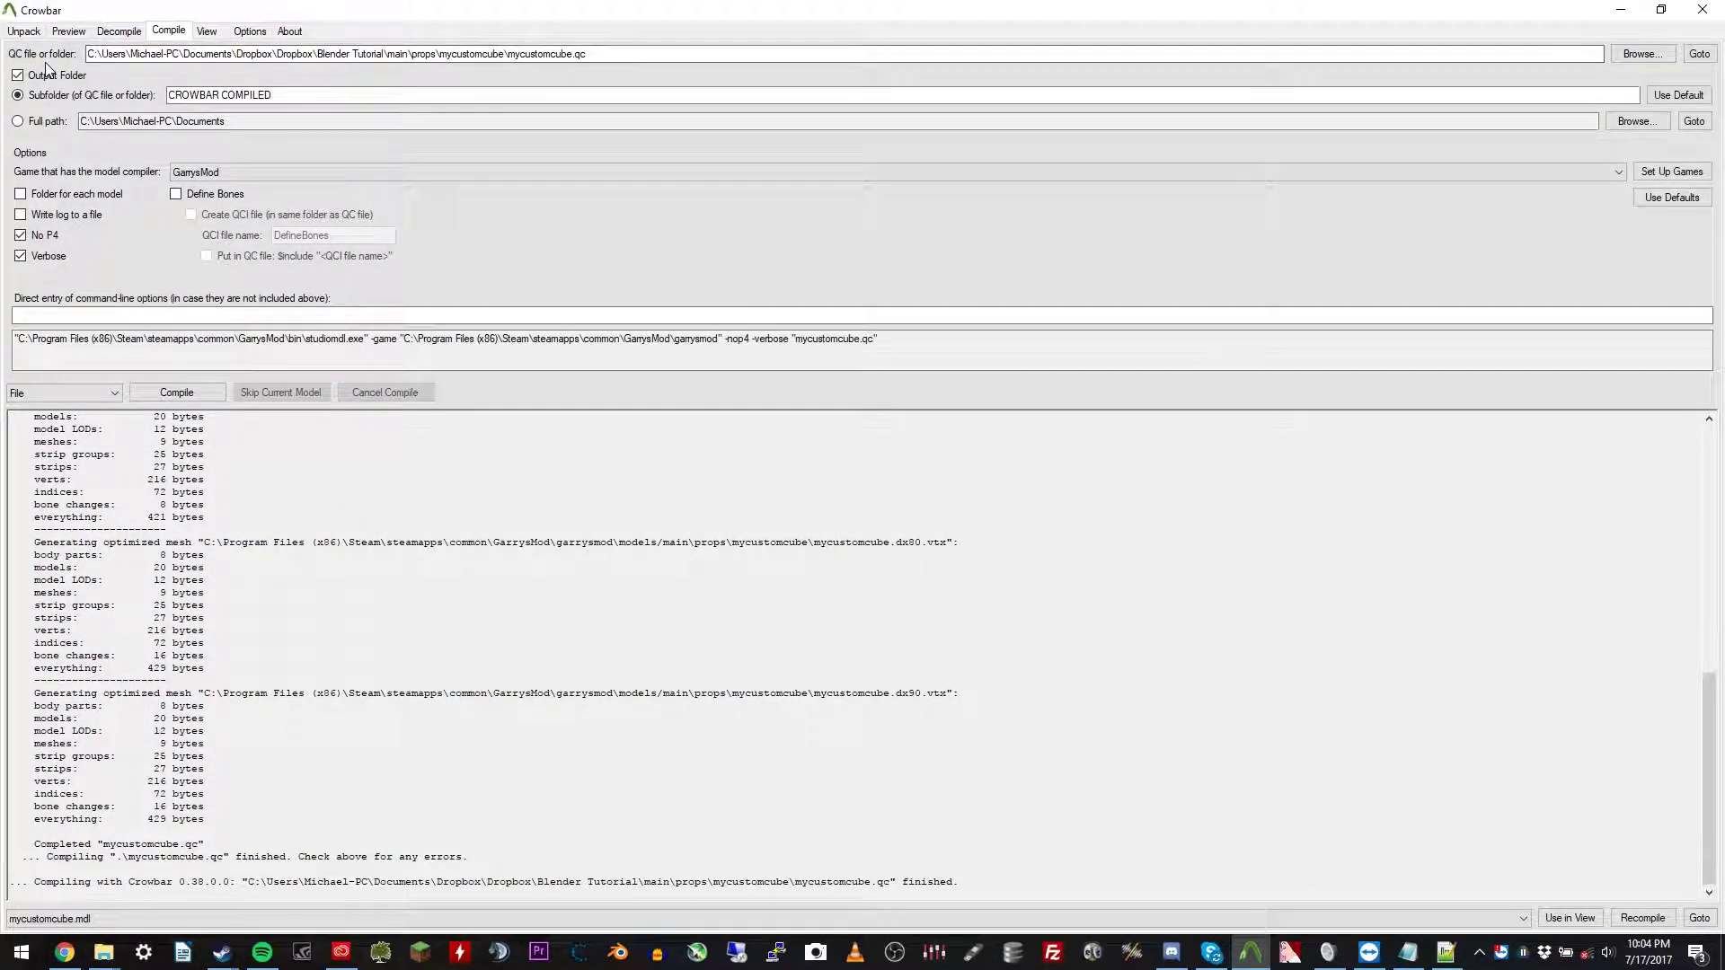
{"action": "left_click", "coordinate": [1642, 53]}
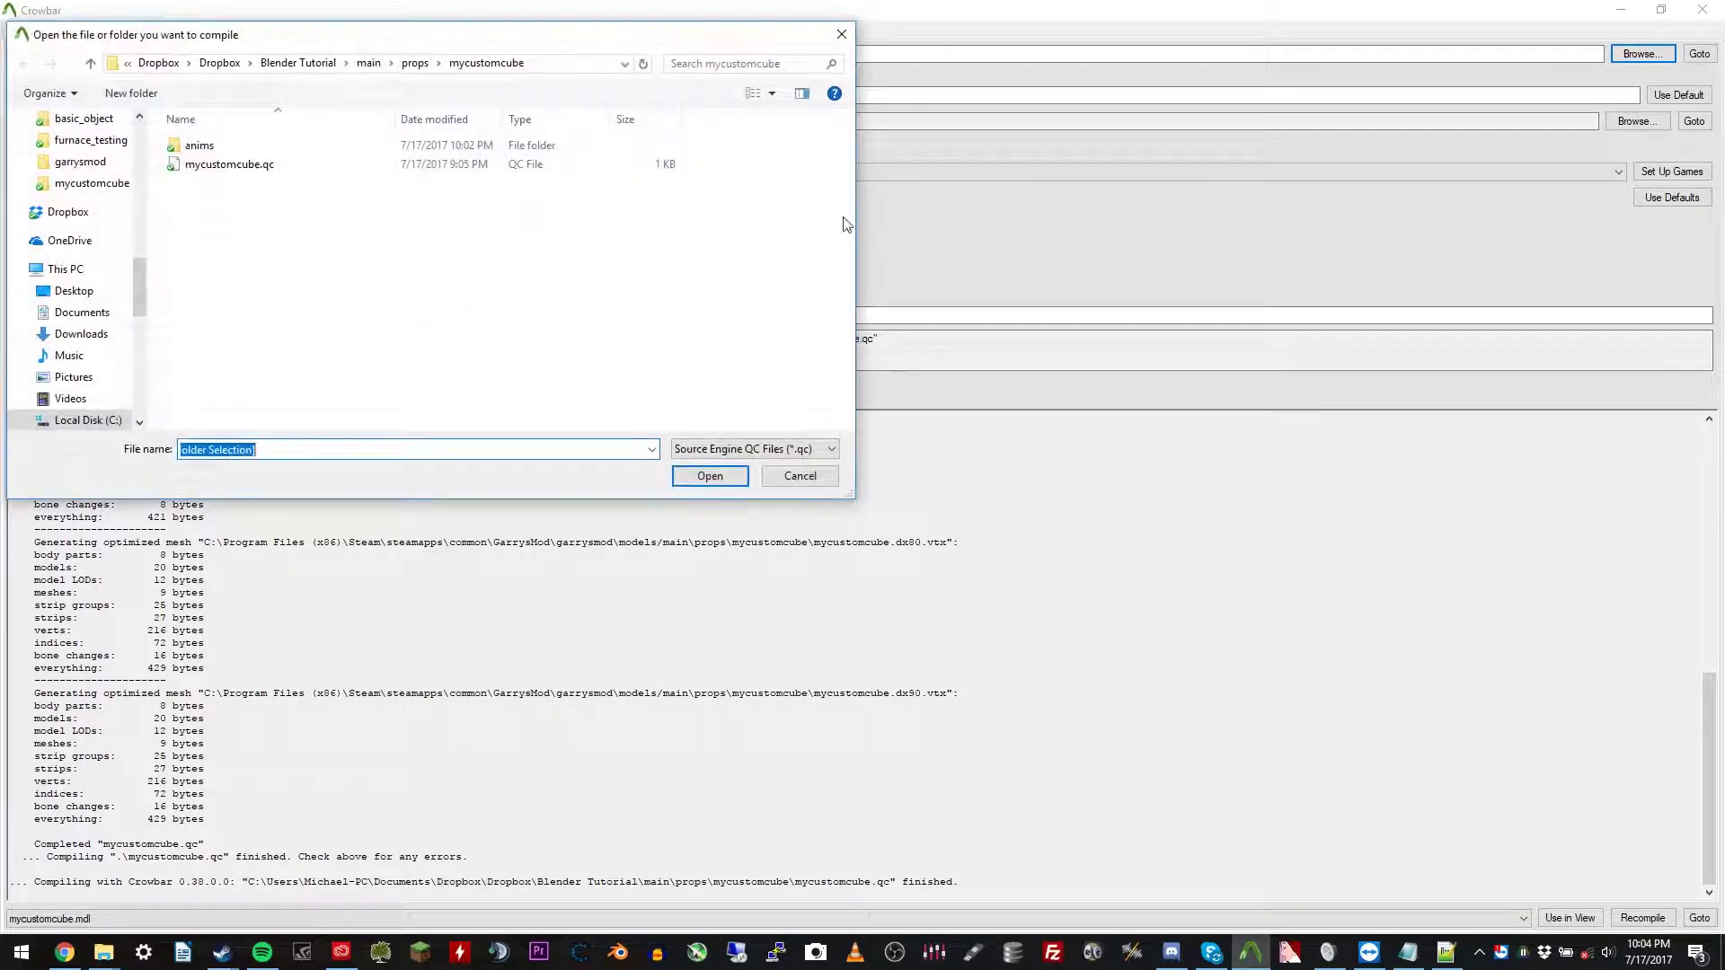
{"action": "double_click", "coordinate": [236, 163]}
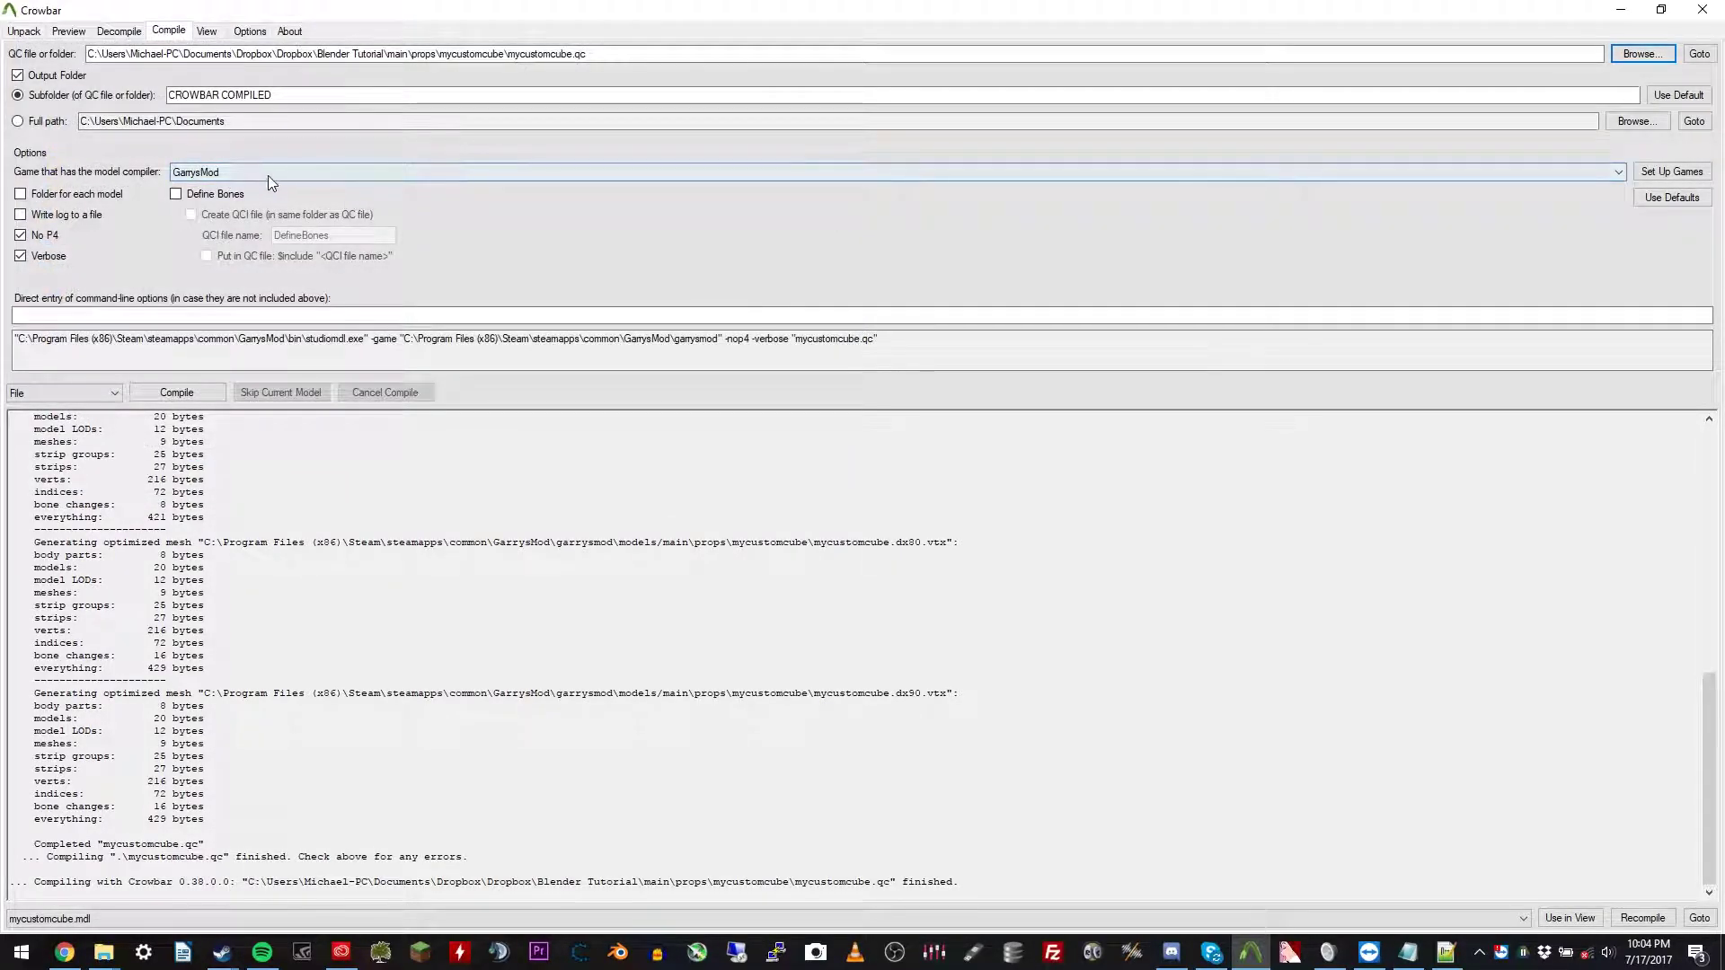
Add a GMad game profile whose game location is garrysmod's gameinfo.txt
{"action": "left_click", "coordinate": [1672, 171]}
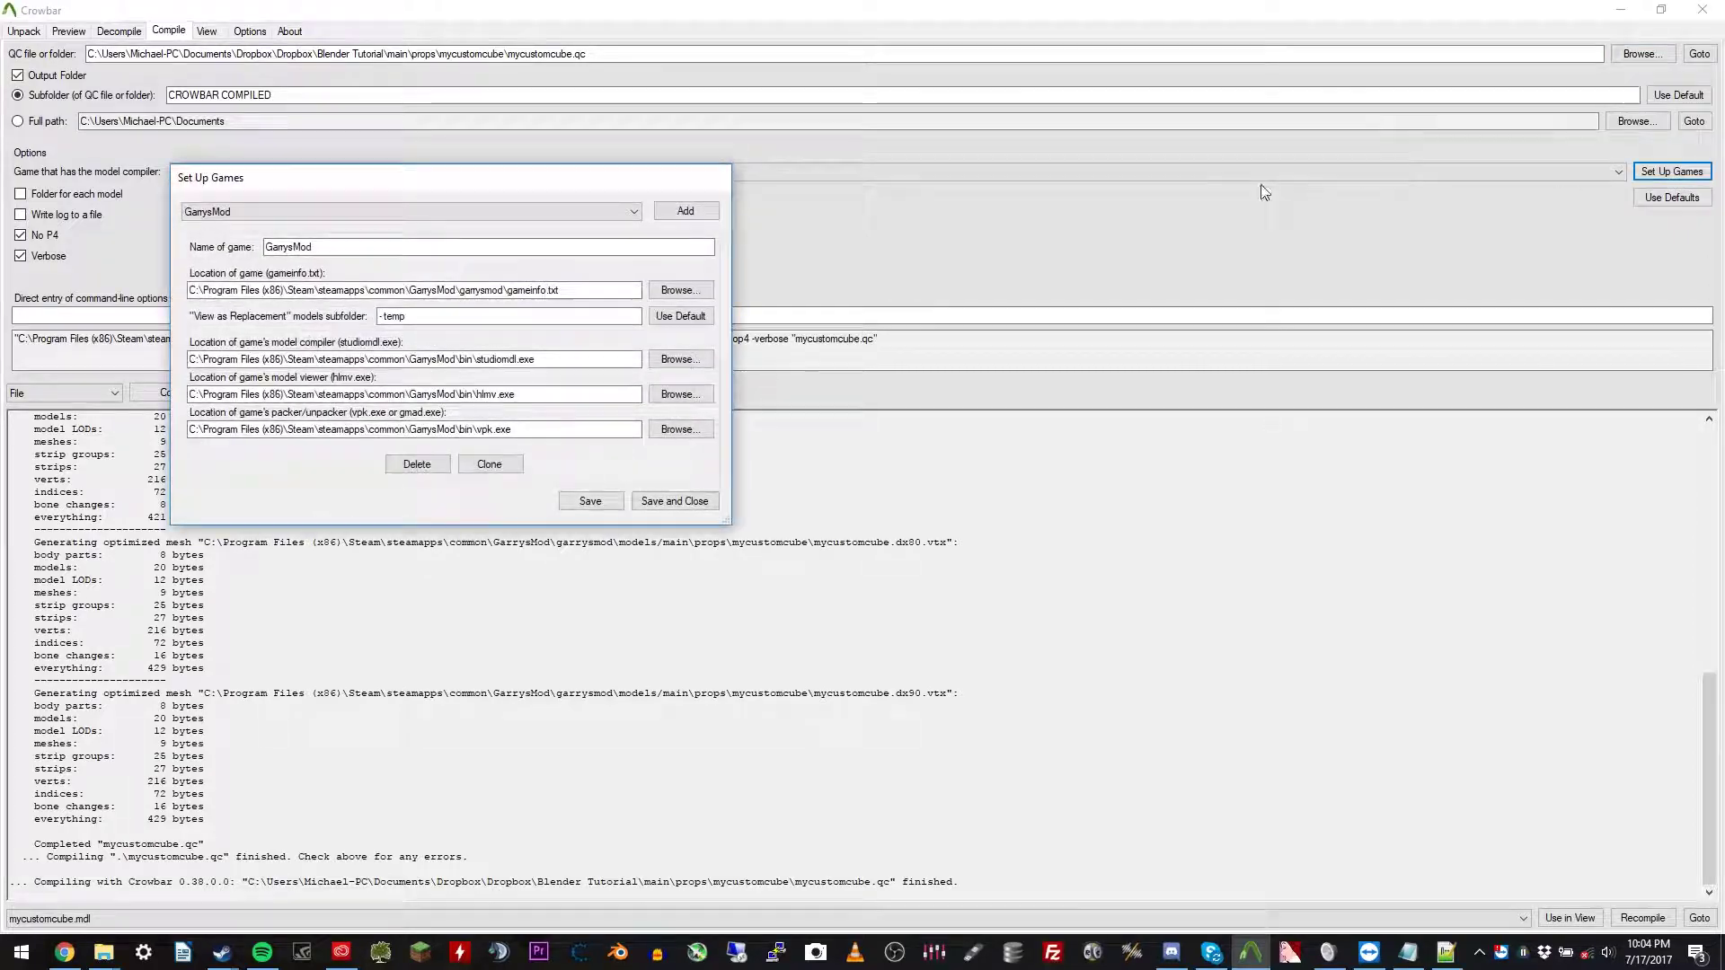
{"action": "left_click", "coordinate": [685, 213]}
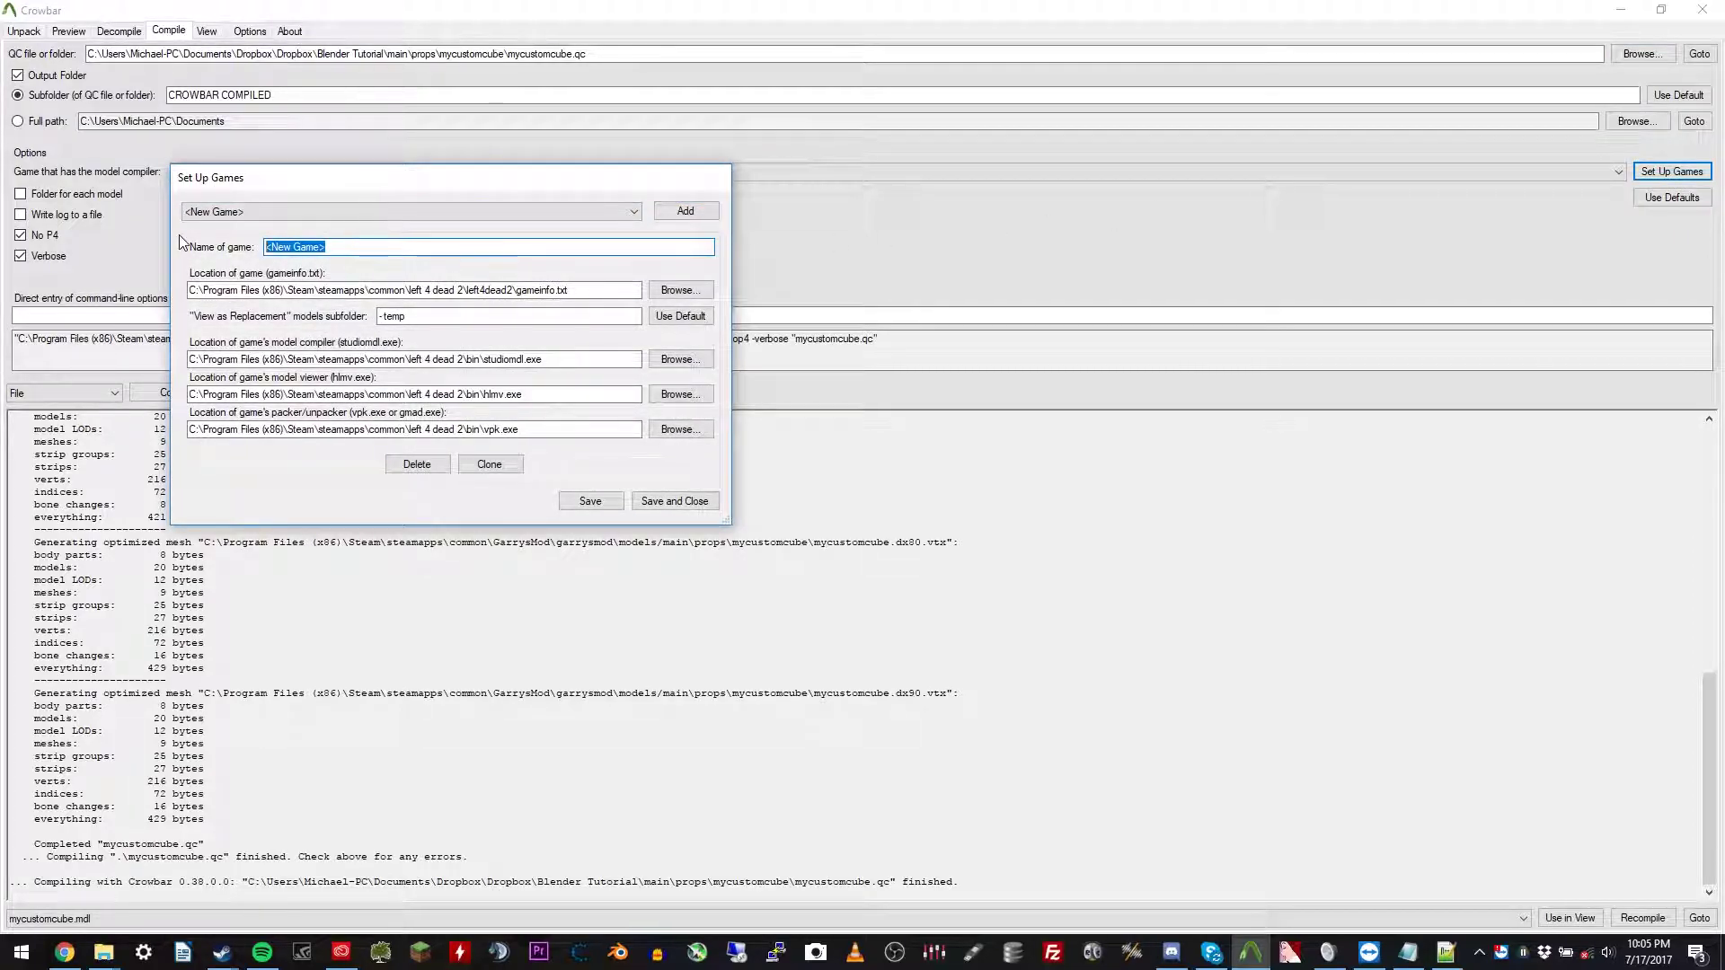
{"action": "type", "text": "G"}
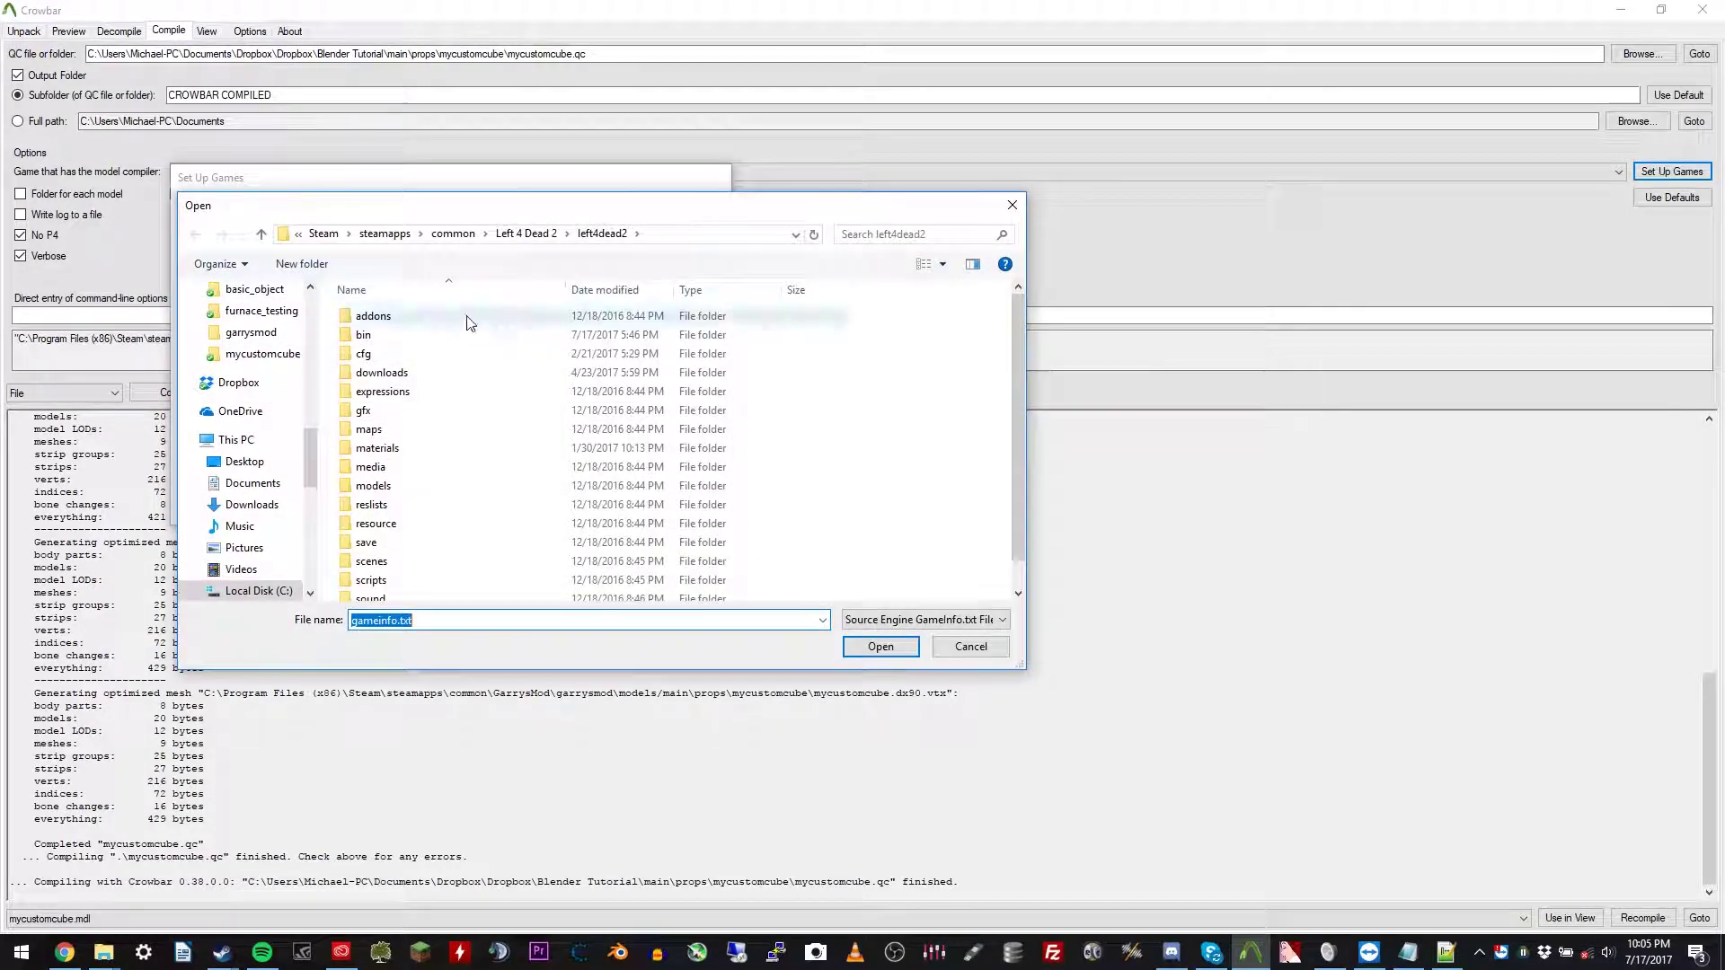
{"action": "scroll", "coordinate": [265, 315], "scroll_direction": "up", "scroll_amount": 2}
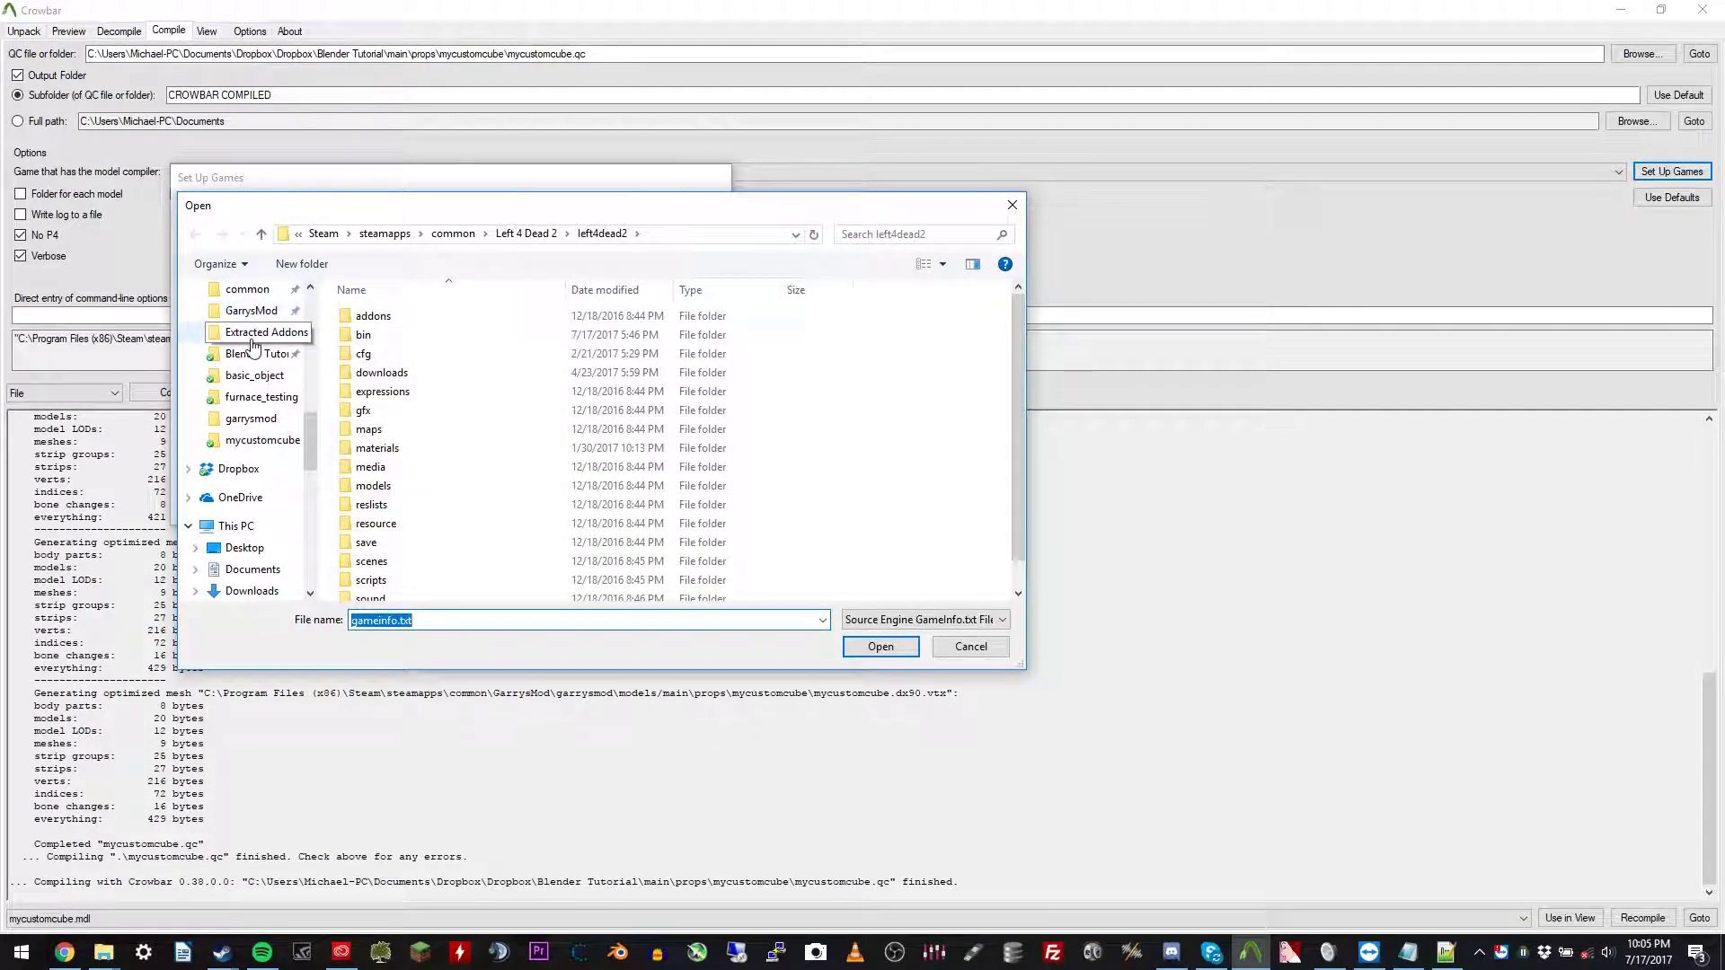
{"action": "left_click", "coordinate": [251, 310]}
{"action": "double_click", "coordinate": [418, 372]}
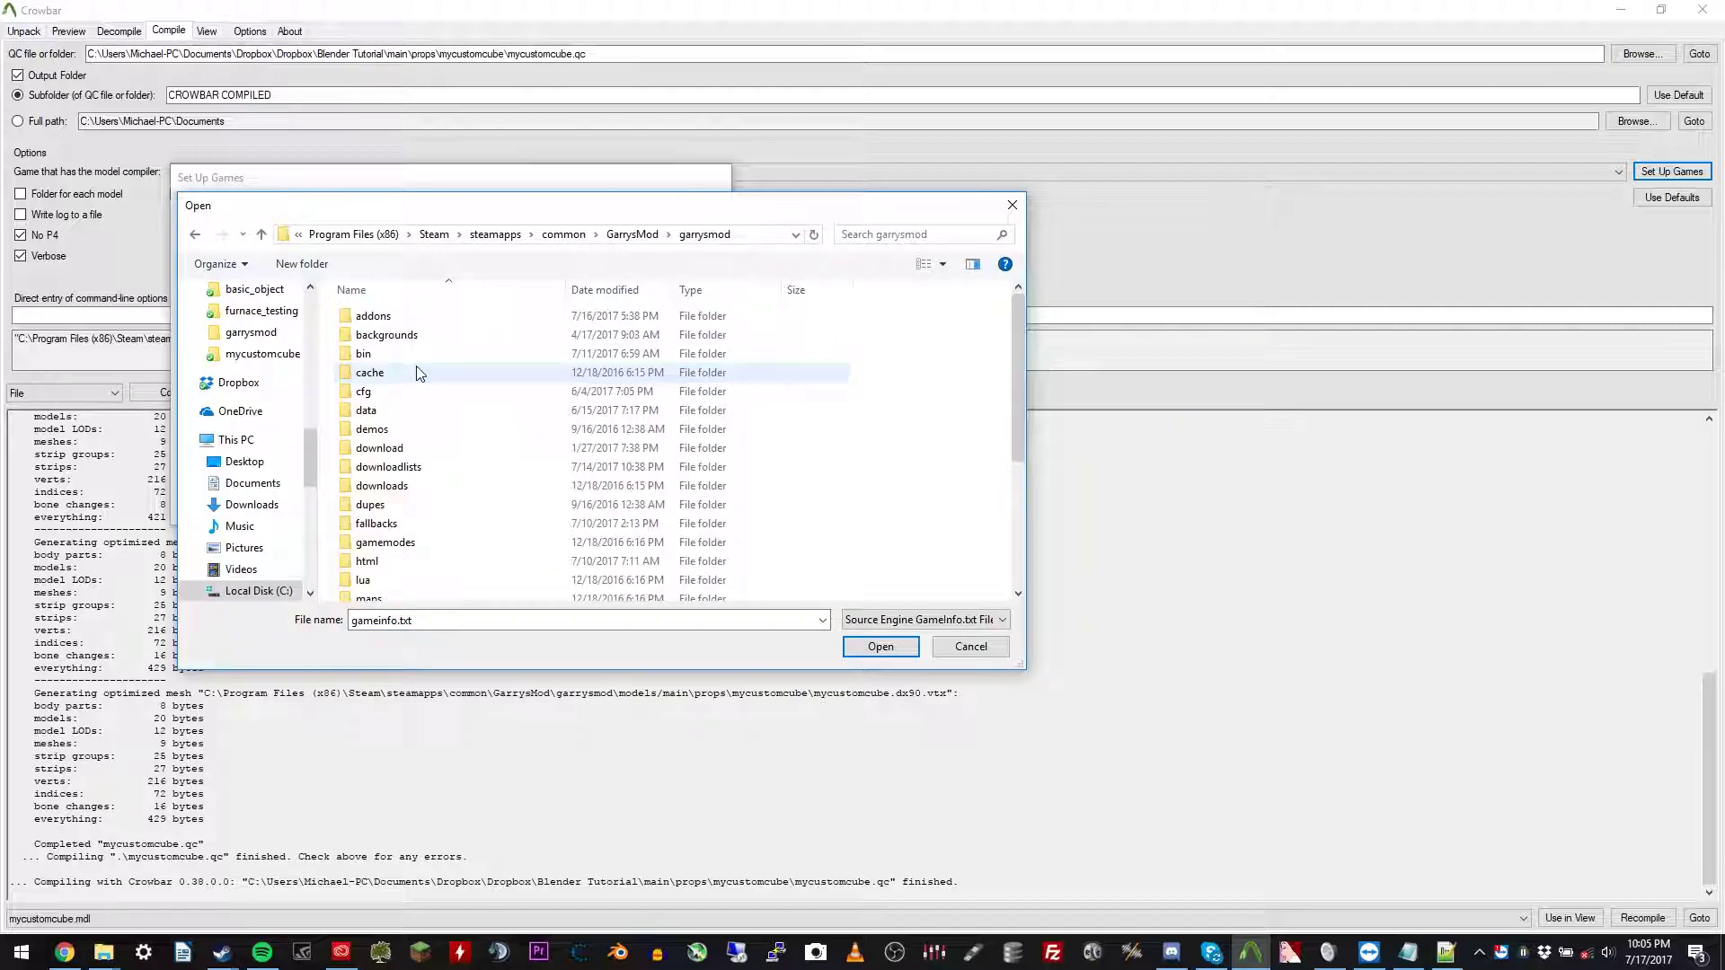
{"action": "scroll", "coordinate": [435, 404], "scroll_direction": "down", "scroll_amount": 5}
{"action": "double_click", "coordinate": [428, 592]}
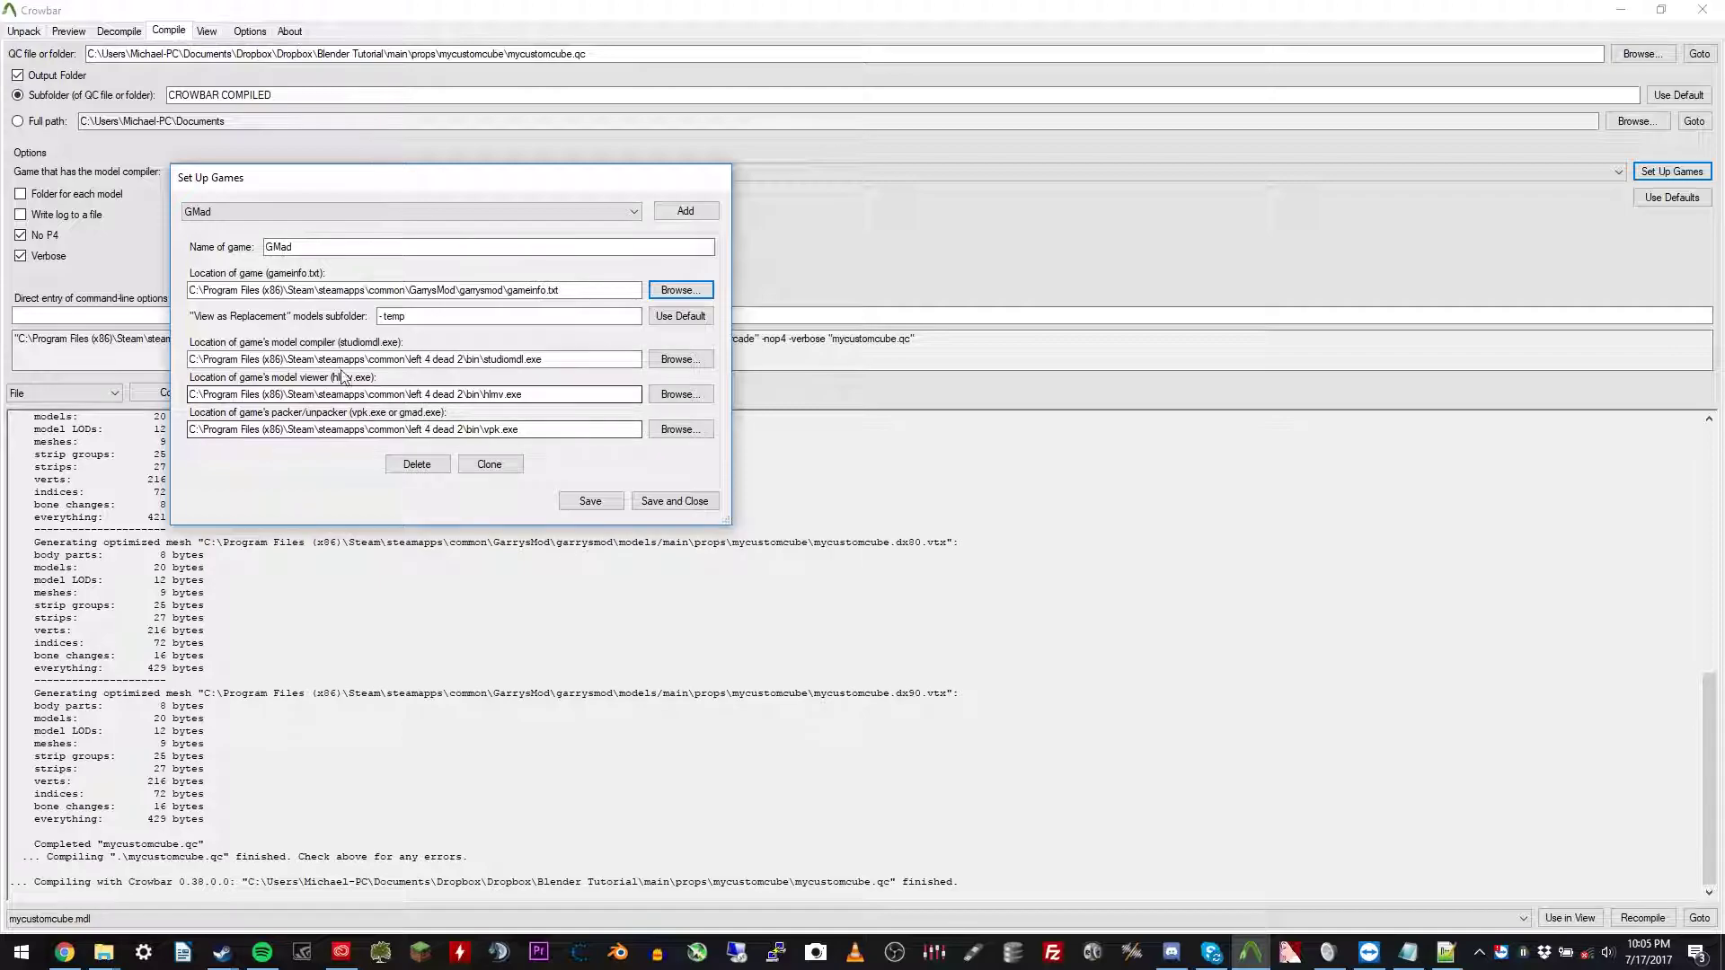
Set studiomdl.exe from the GarrysMod bin folder as the model compiler
{"action": "left_click", "coordinate": [676, 359]}
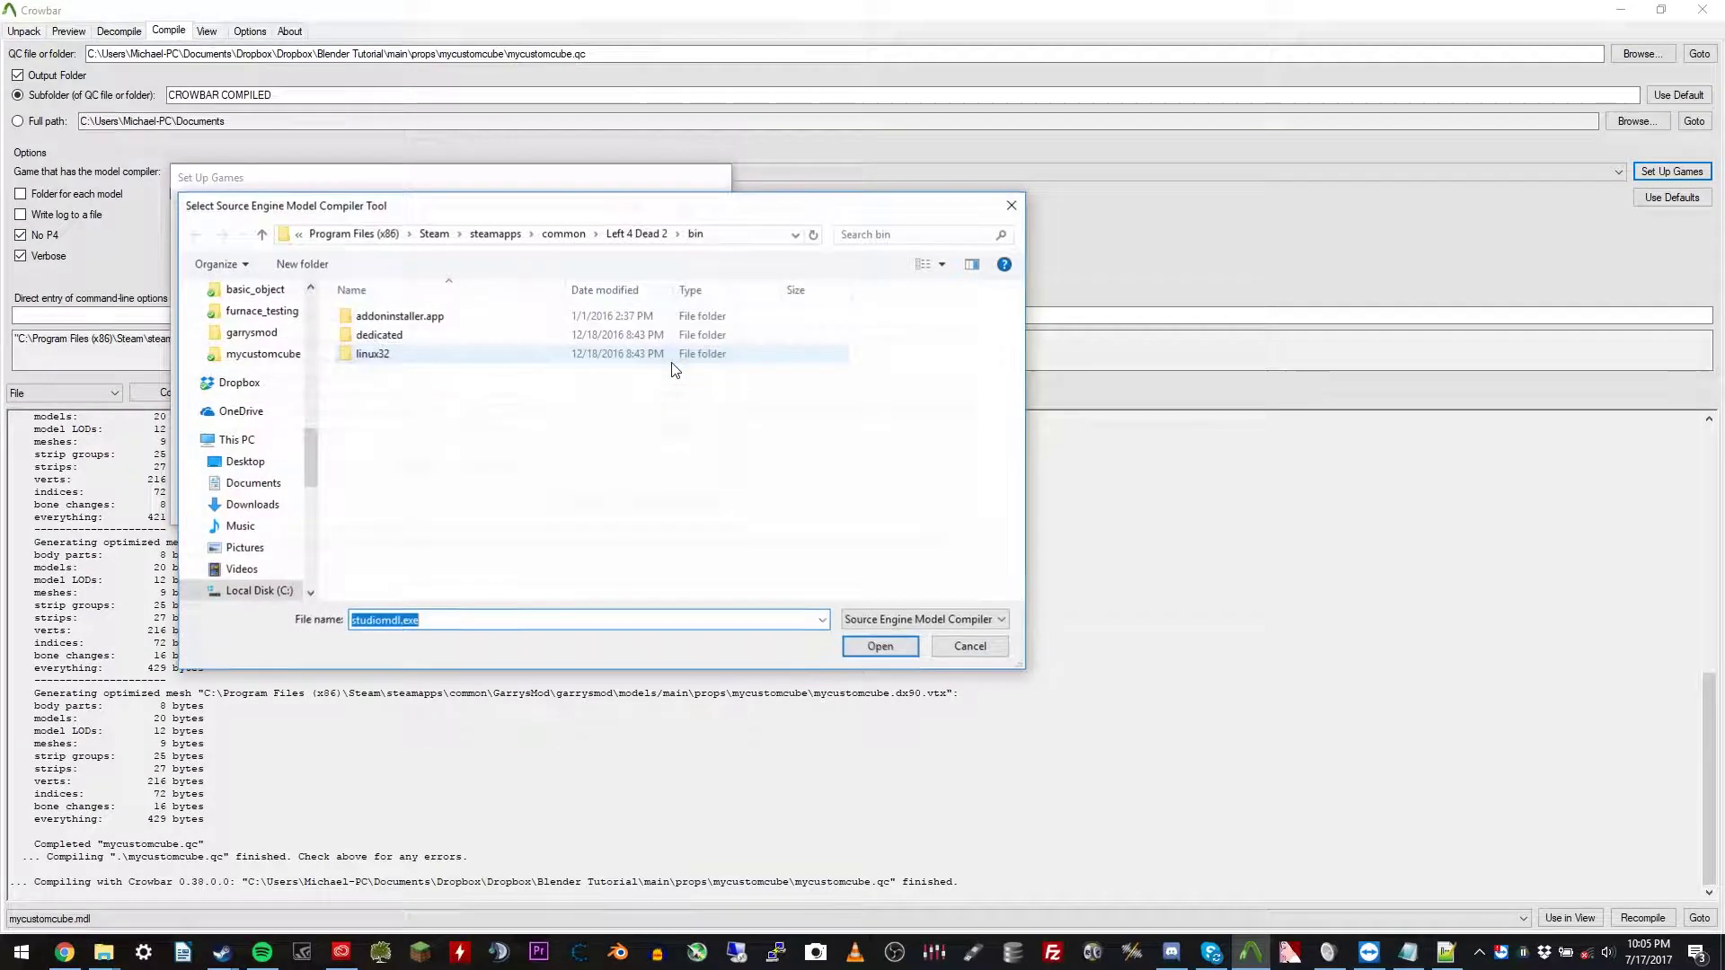
{"action": "scroll", "coordinate": [257, 342], "scroll_direction": "up", "scroll_amount": 2}
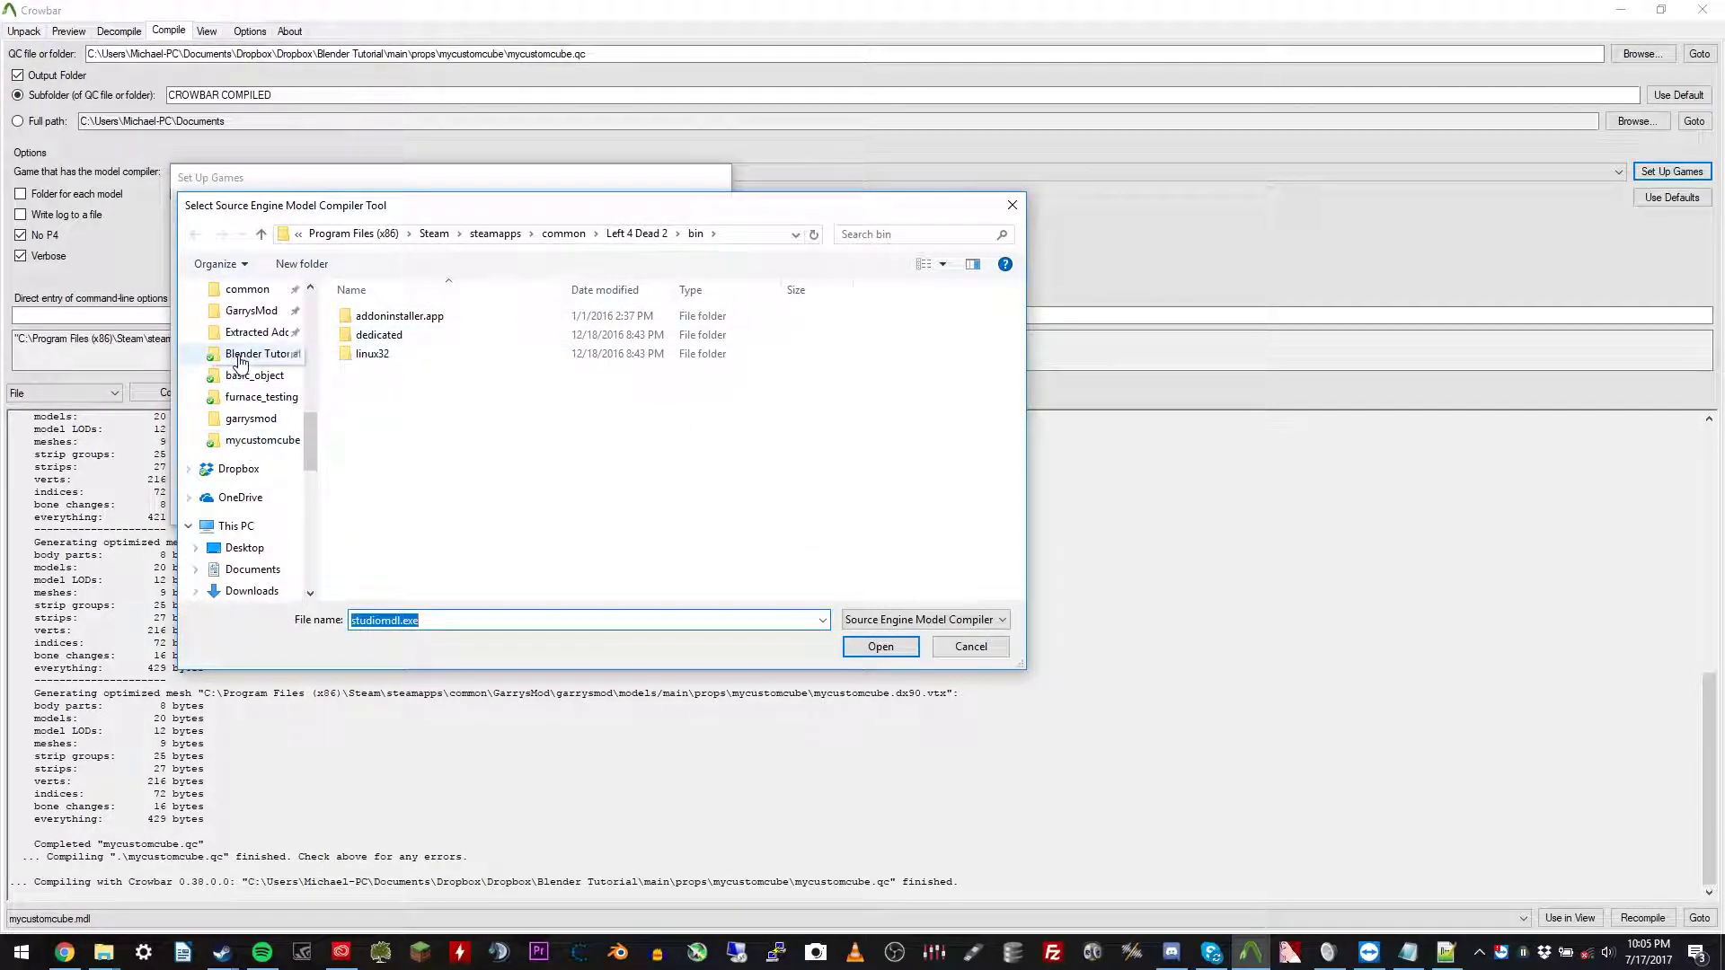
{"action": "left_click", "coordinate": [252, 311]}
{"action": "double_click", "coordinate": [370, 316]}
{"action": "double_click", "coordinate": [402, 382]}
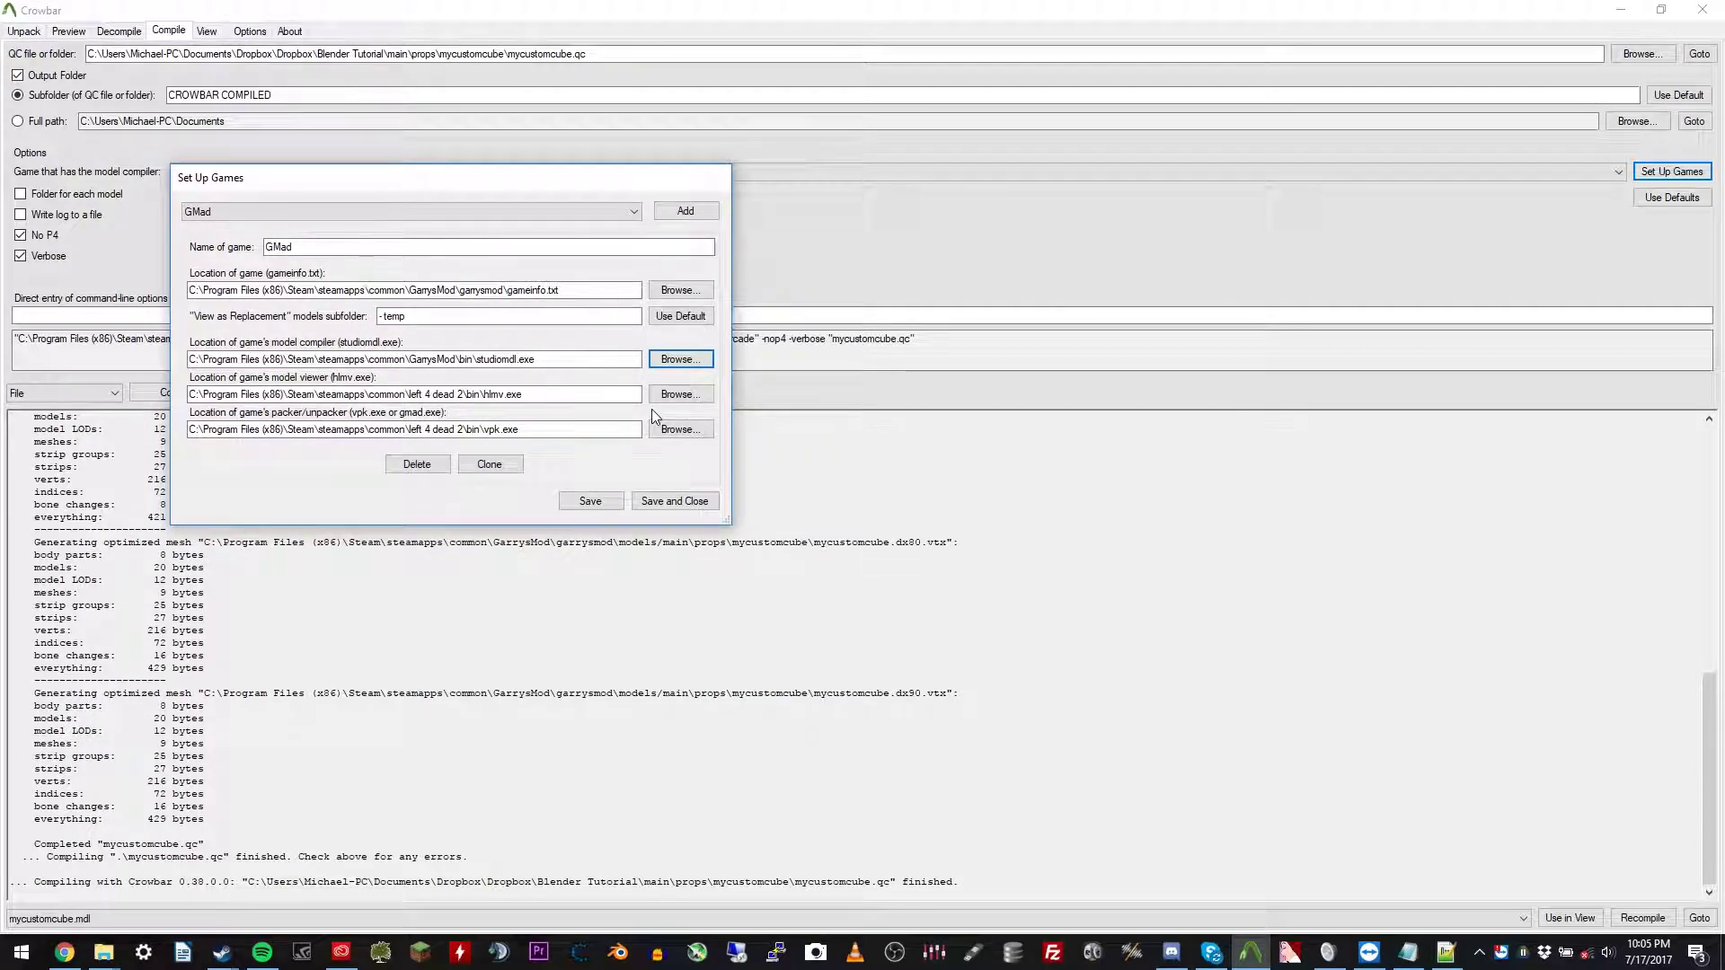
Point the model viewer to hlmv.exe and the packer to vpk.exe in GarrysMod bin
{"action": "left_click", "coordinate": [680, 394]}
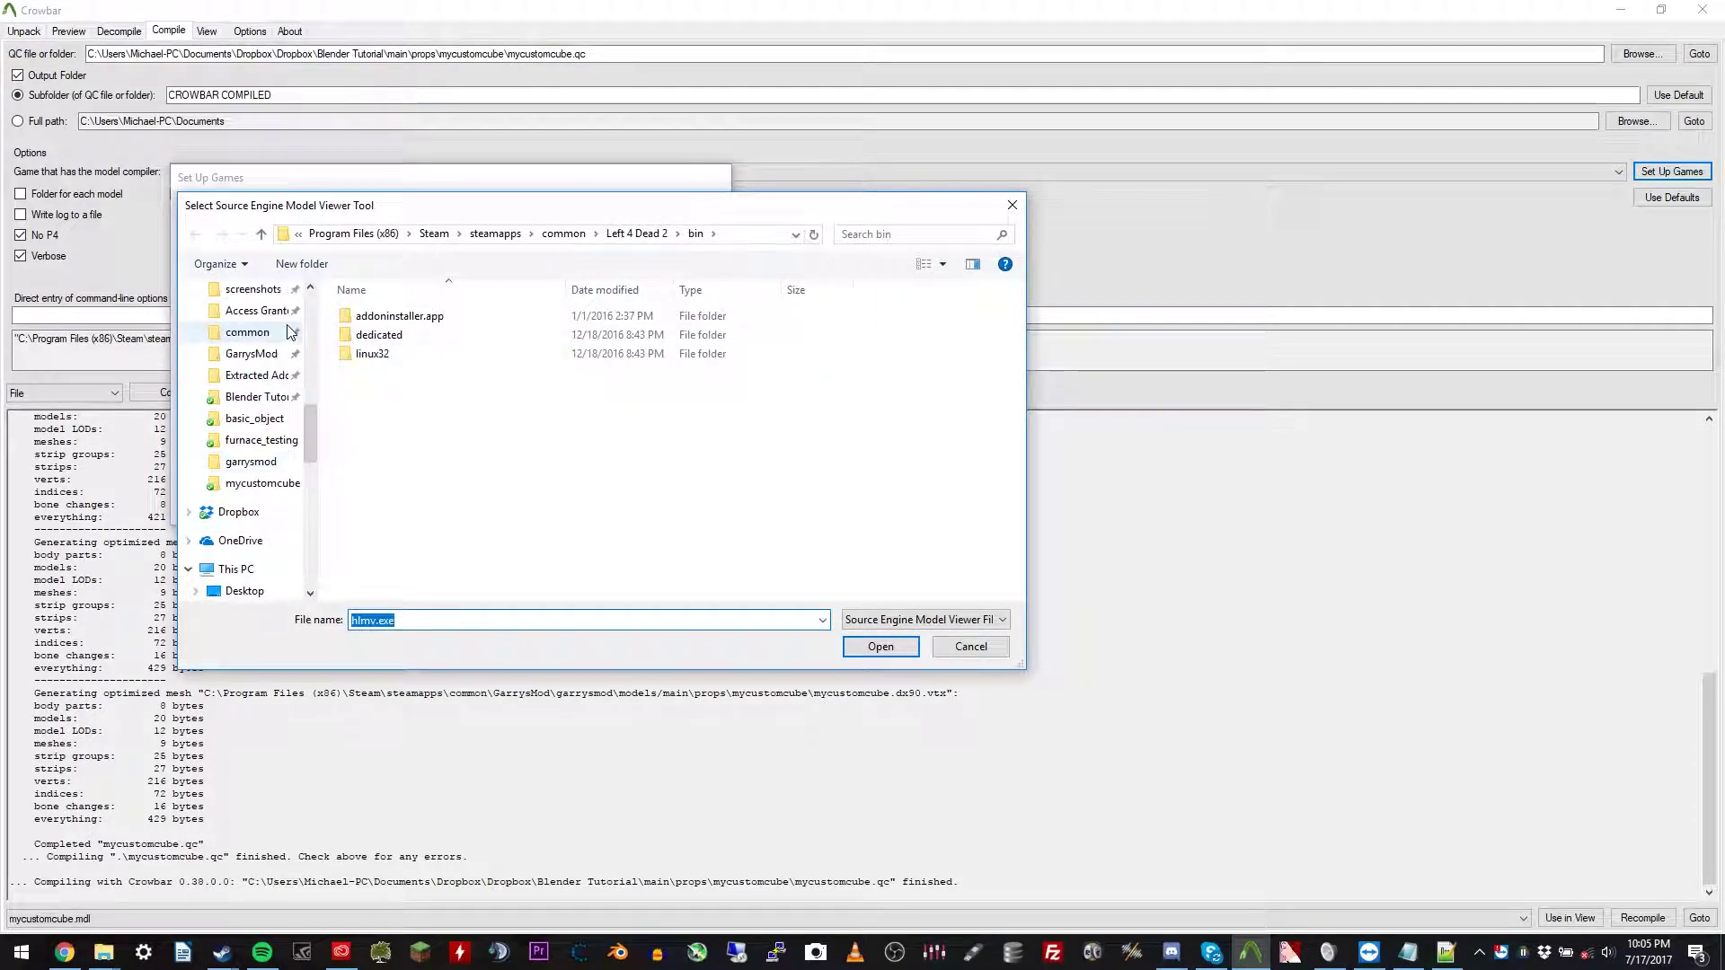
{"action": "left_click", "coordinate": [274, 362]}
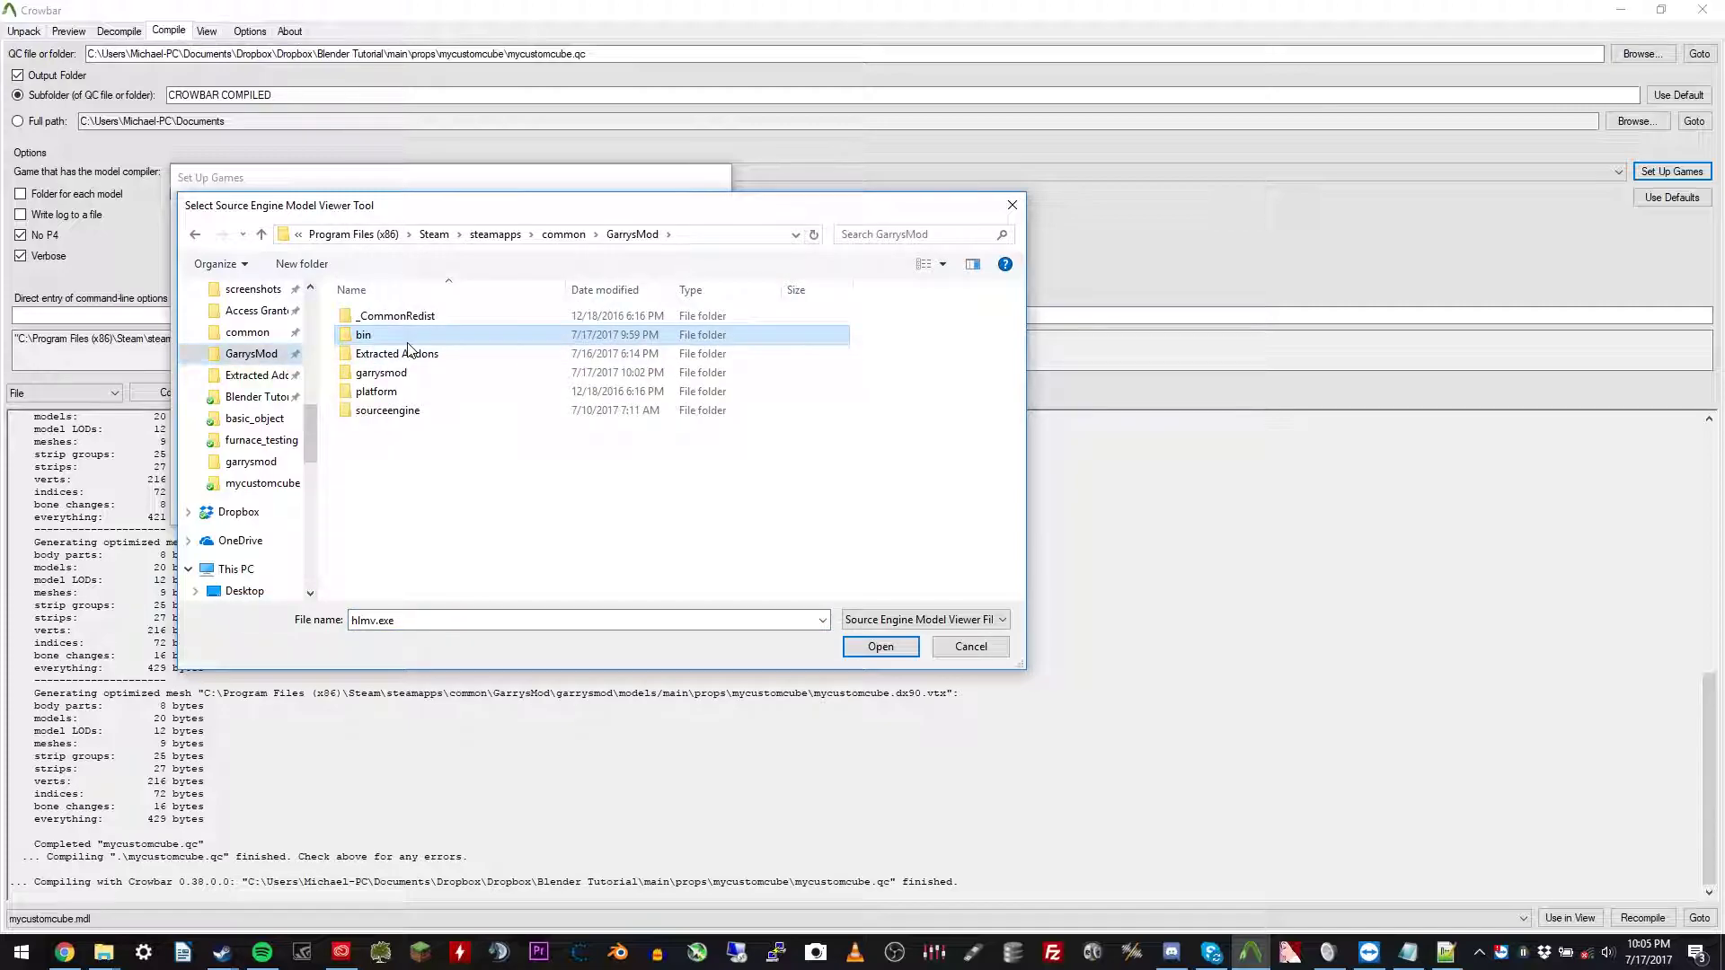
{"action": "double_click", "coordinate": [371, 335]}
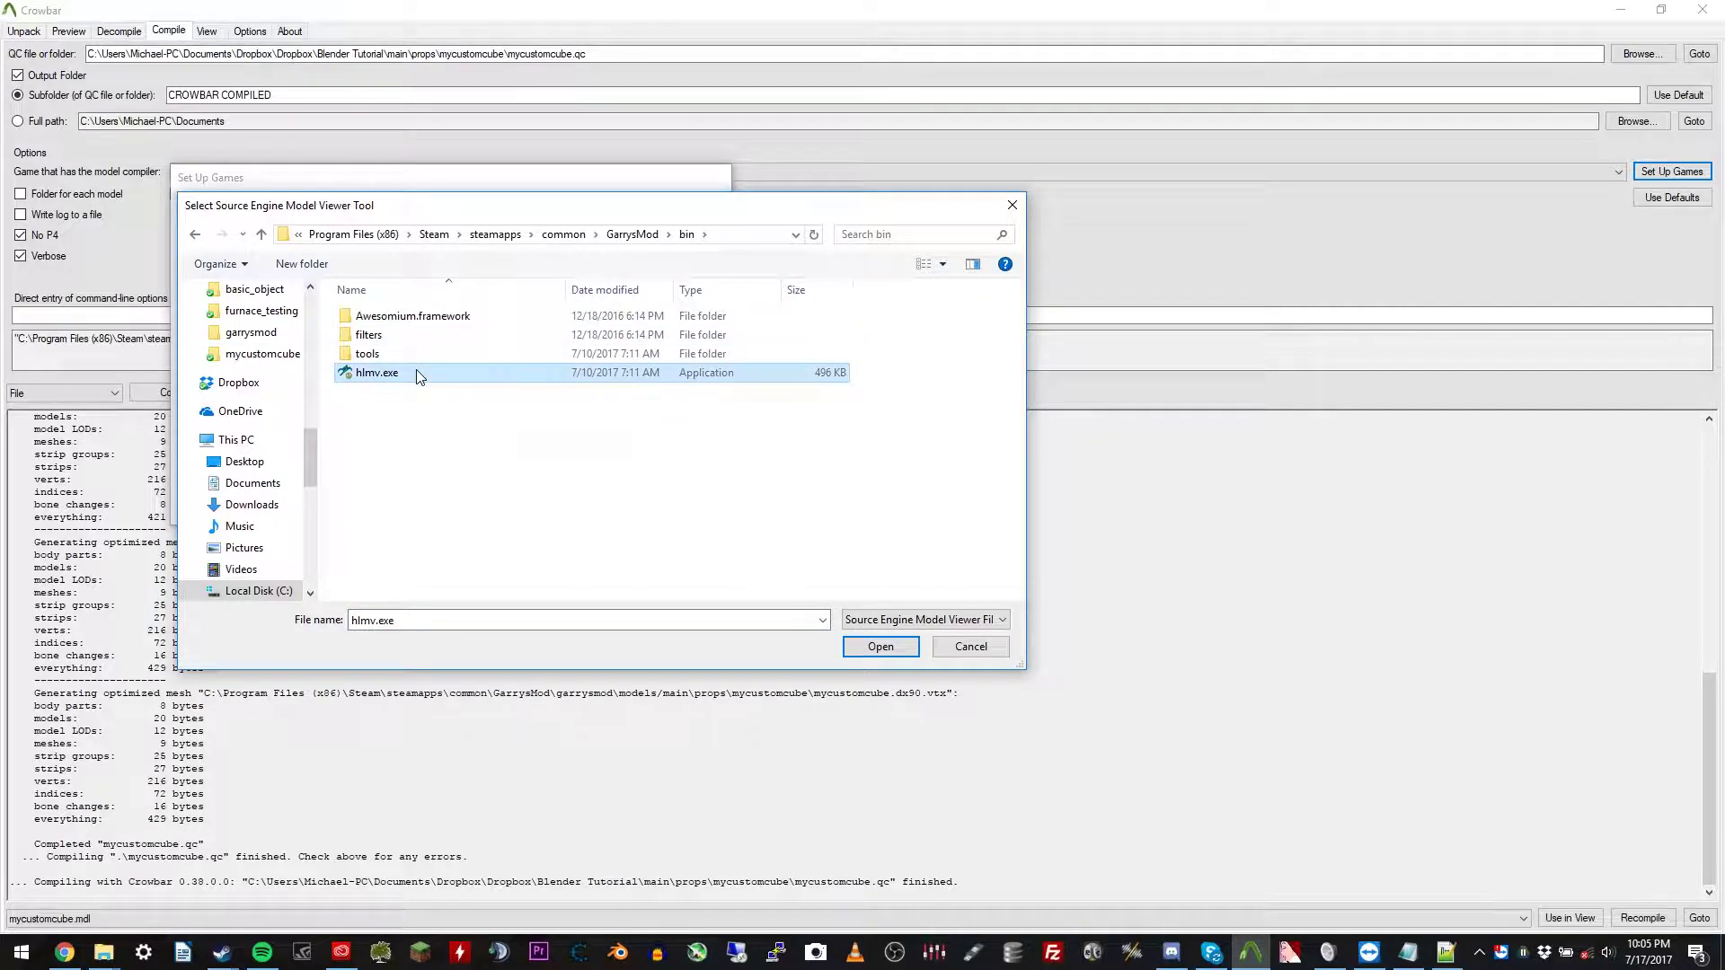
{"action": "double_click", "coordinate": [386, 373]}
{"action": "left_click", "coordinate": [680, 430]}
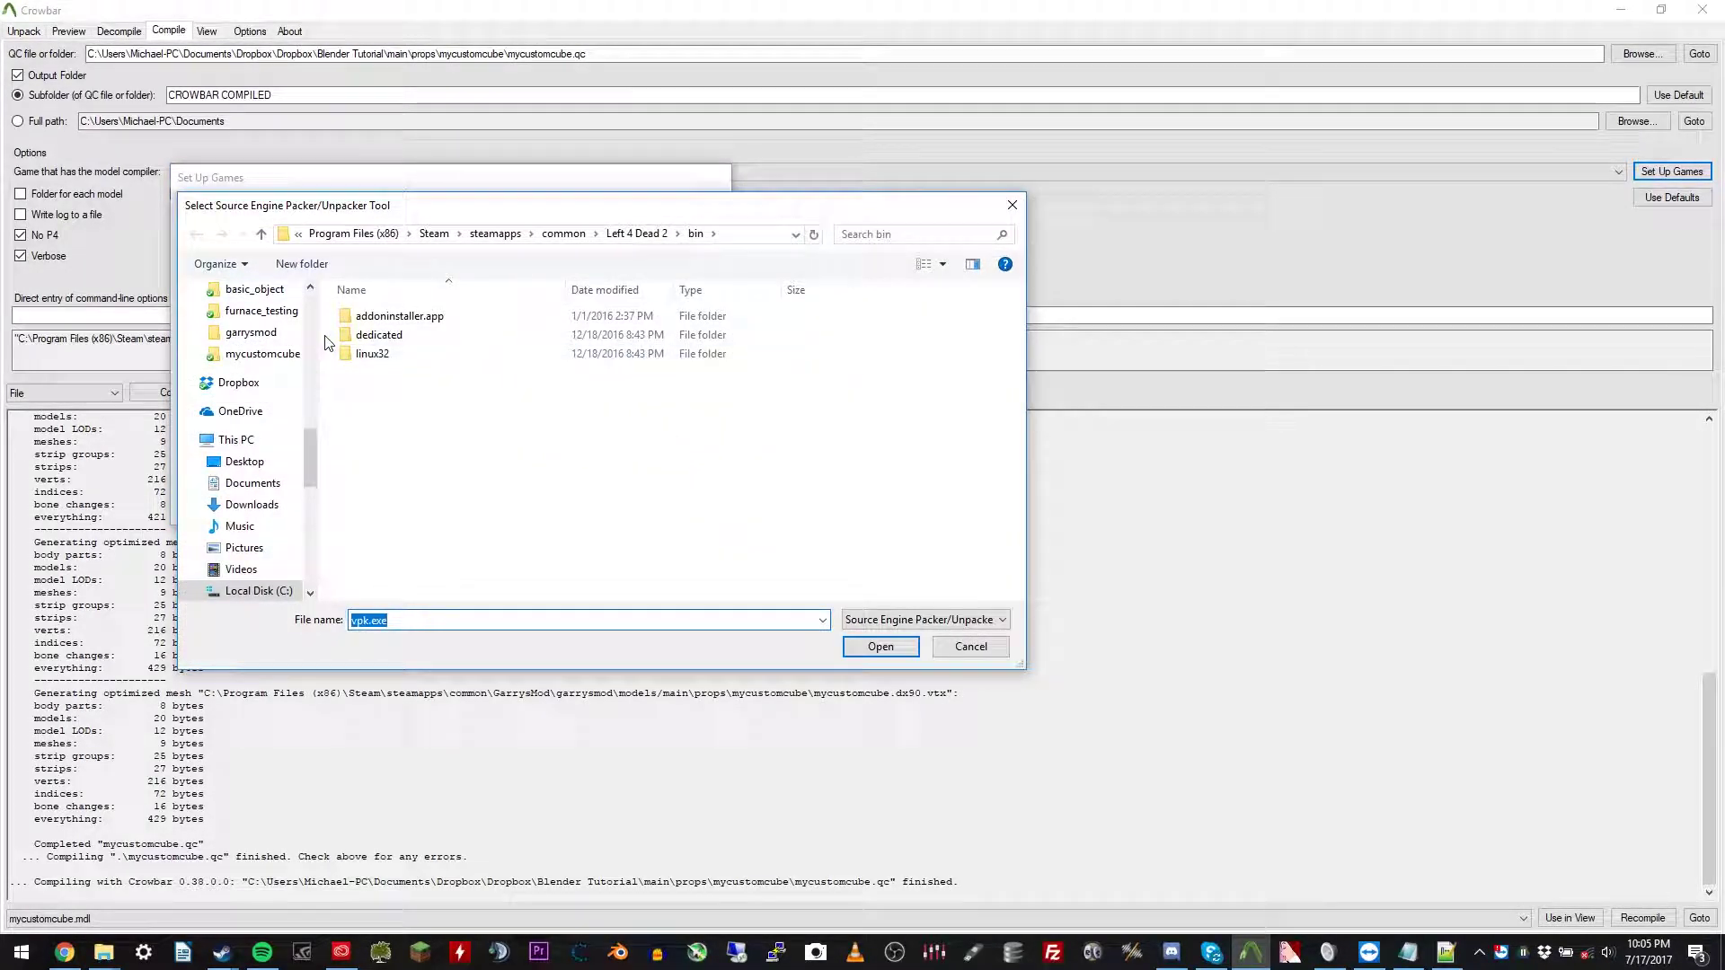
{"action": "scroll", "coordinate": [285, 334], "scroll_direction": "up", "scroll_amount": 2}
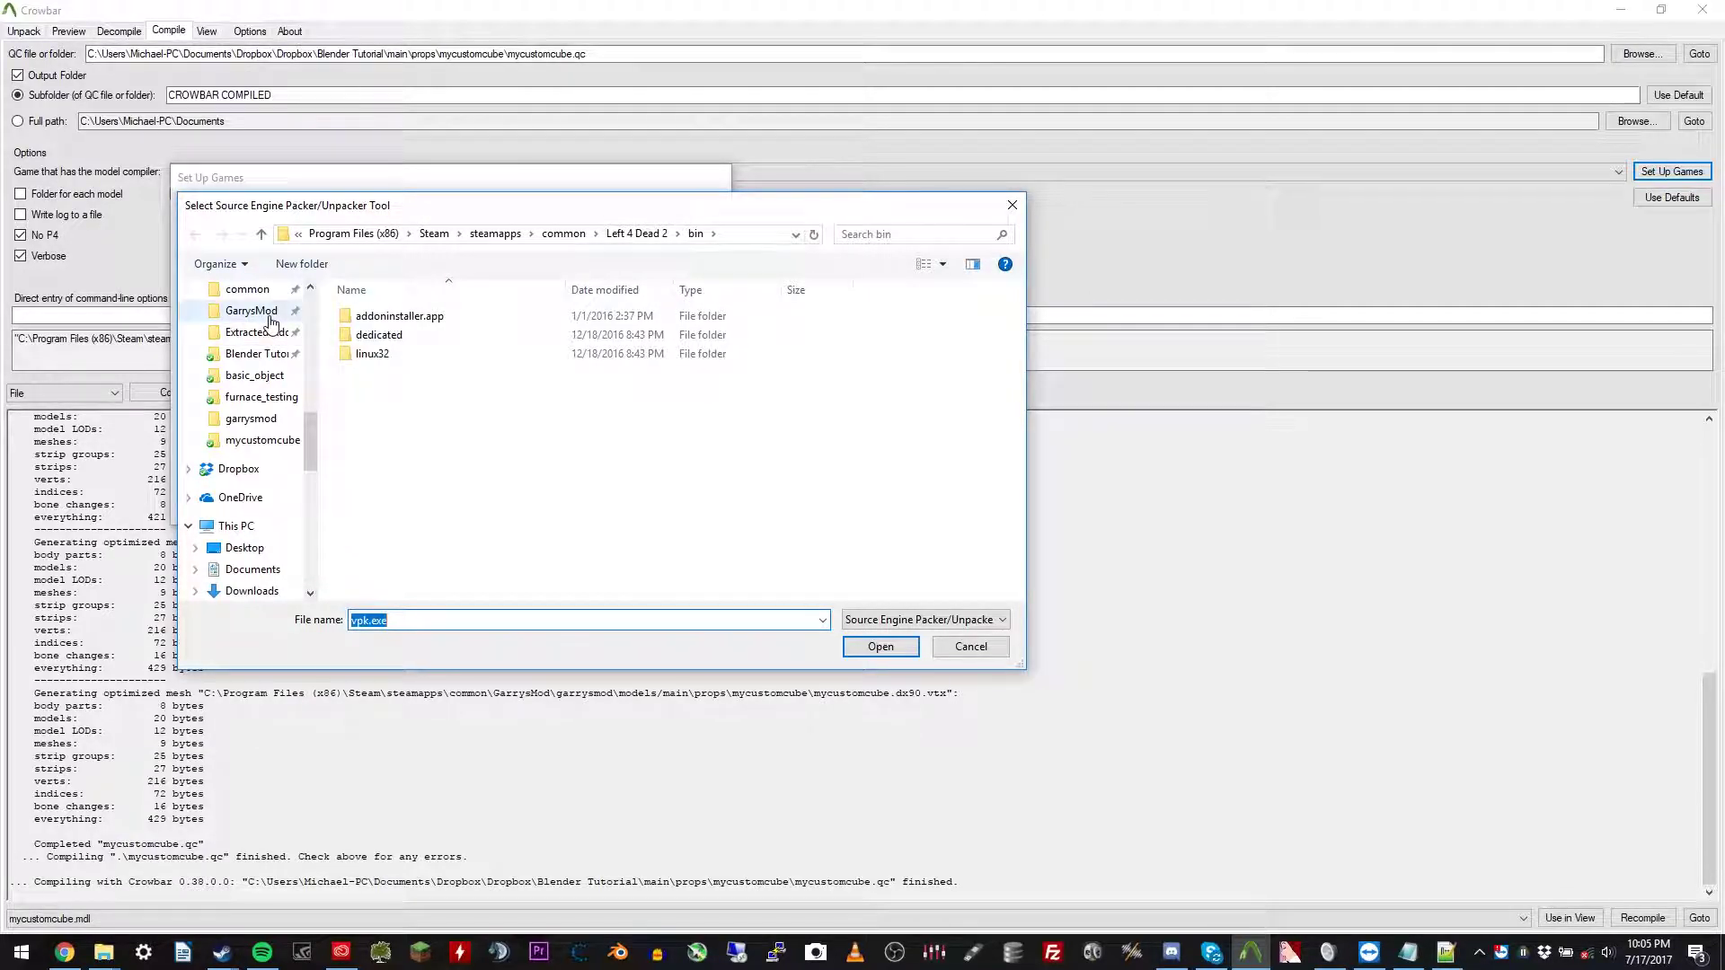
{"action": "left_click", "coordinate": [262, 312]}
{"action": "double_click", "coordinate": [423, 338]}
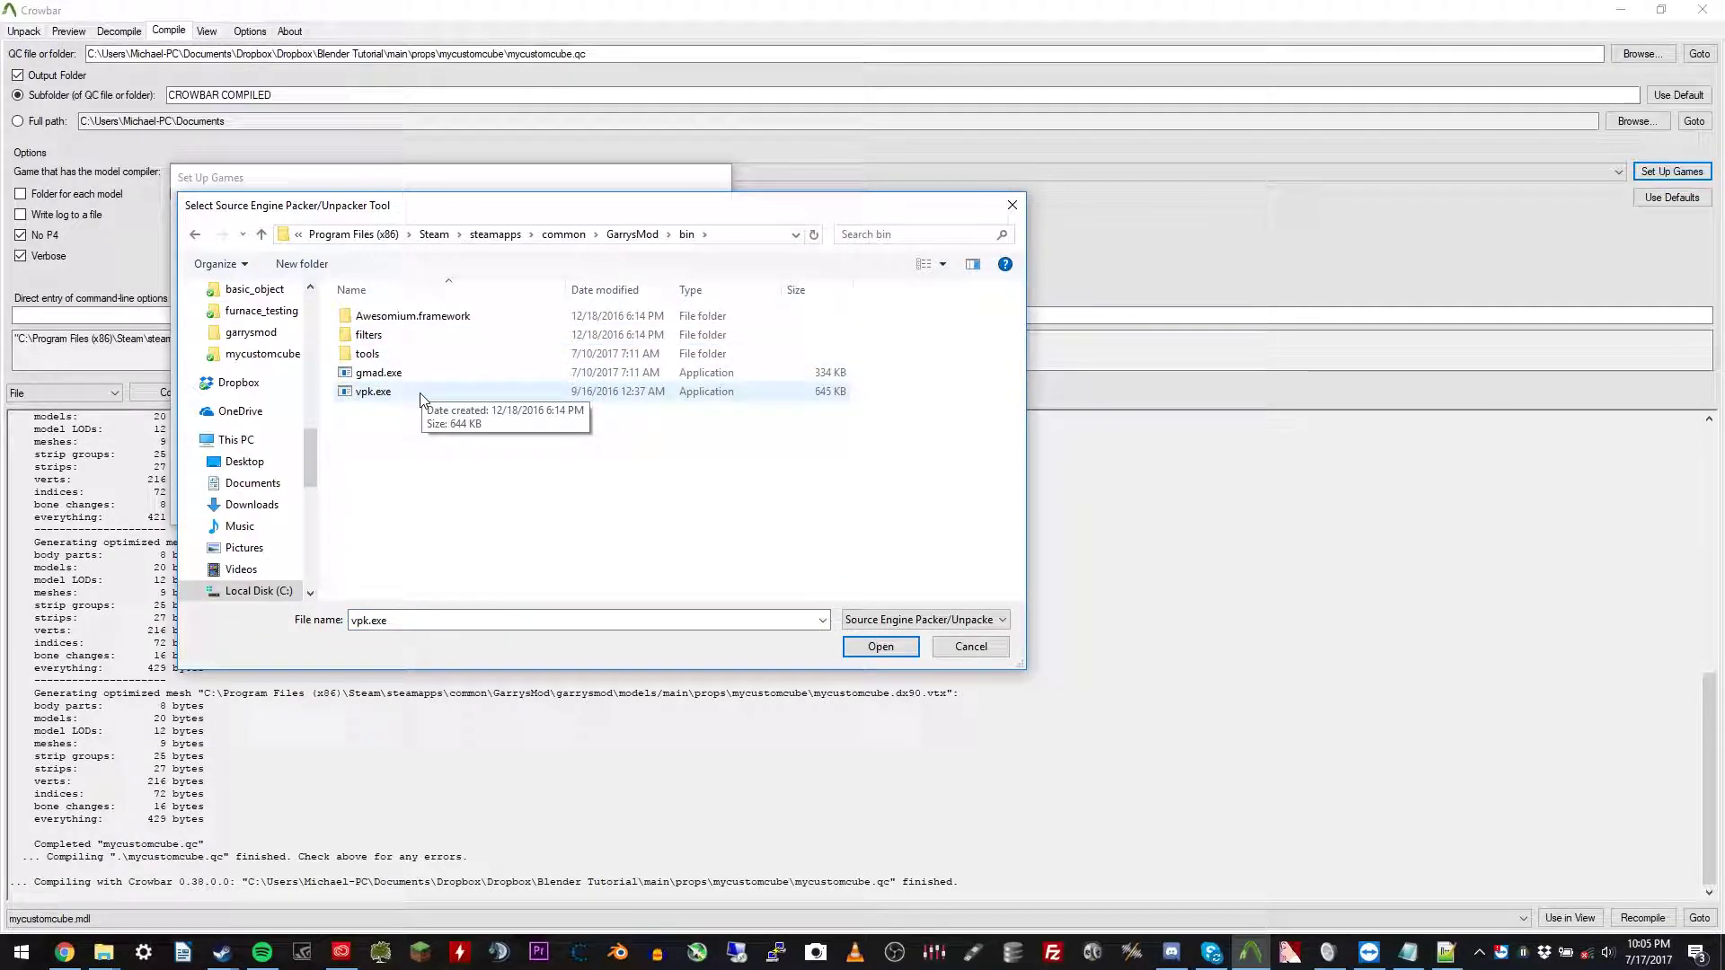
{"action": "double_click", "coordinate": [433, 392]}
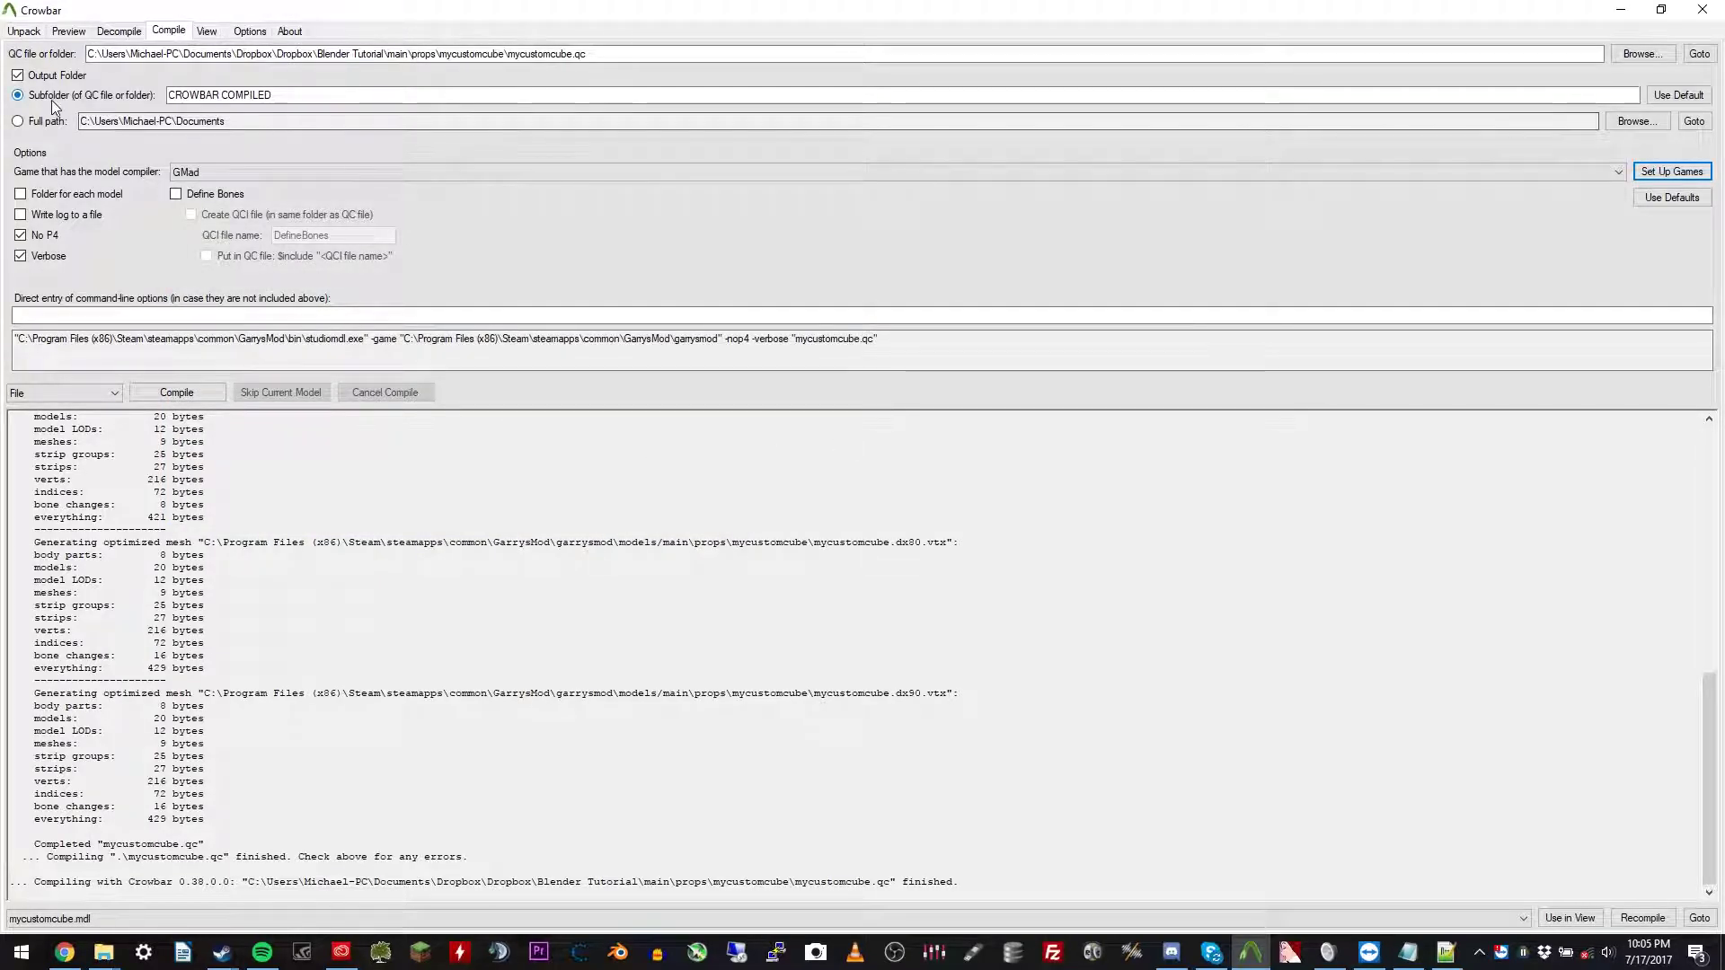
Select the CROWBAR COMPILED output subfolder, then minimise Crowbar
{"action": "left_click", "coordinate": [200, 101]}
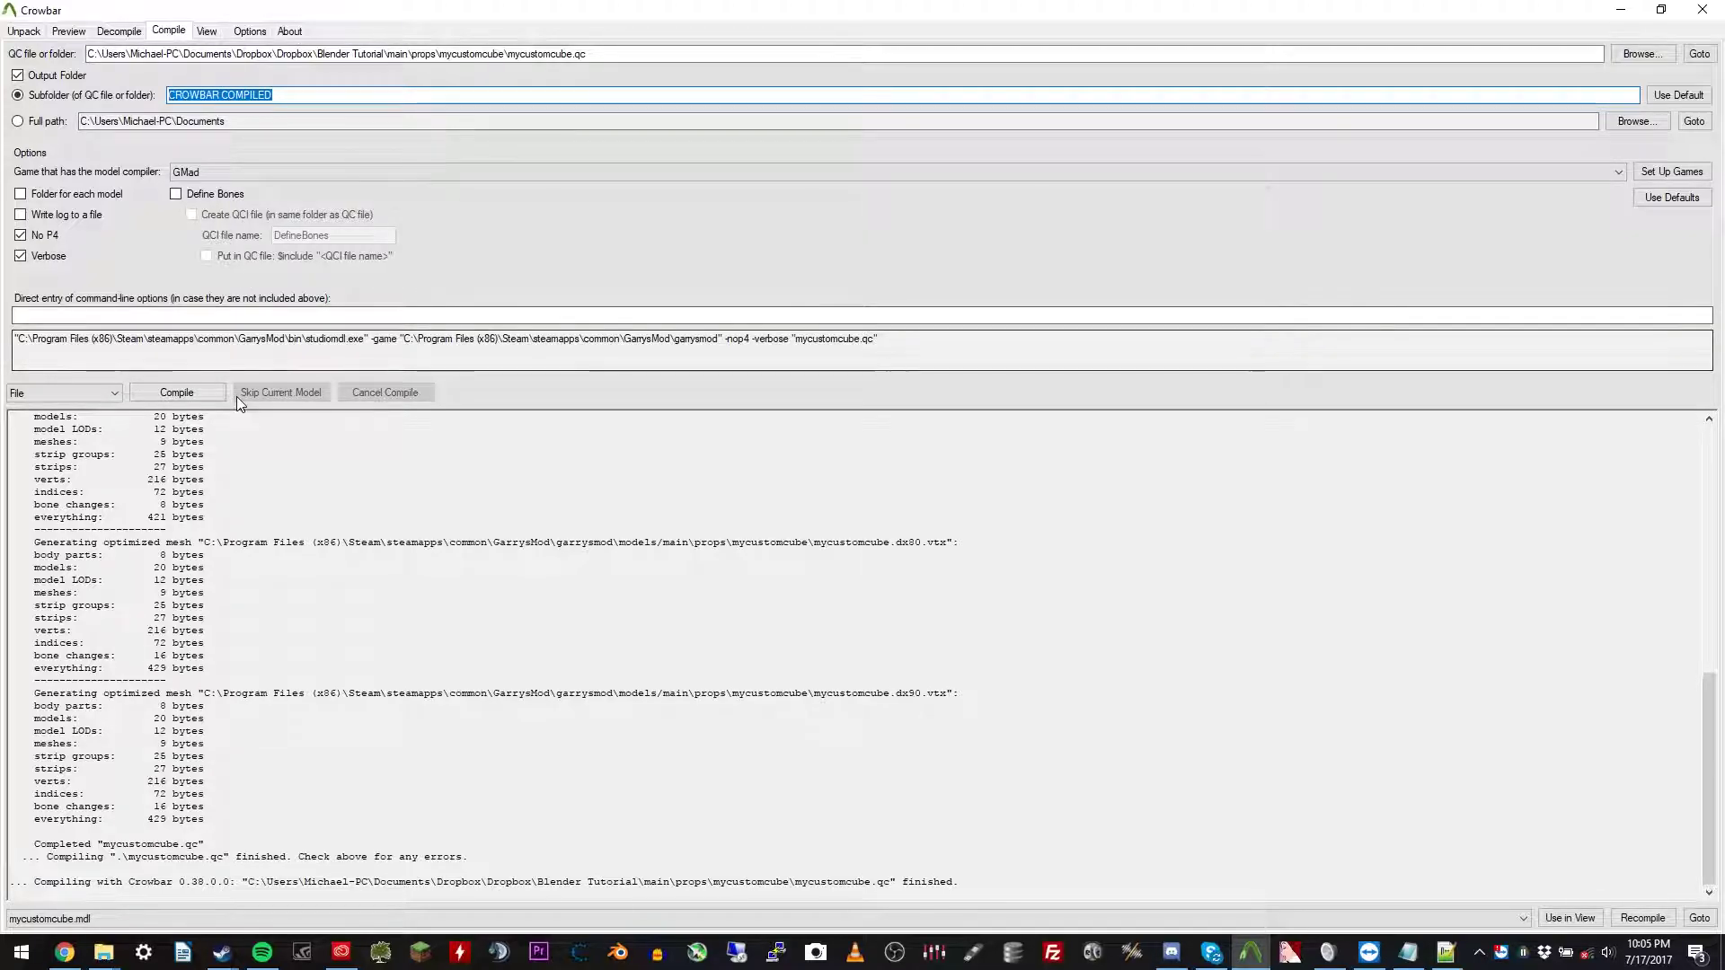
{"action": "left_click", "coordinate": [1617, 9]}
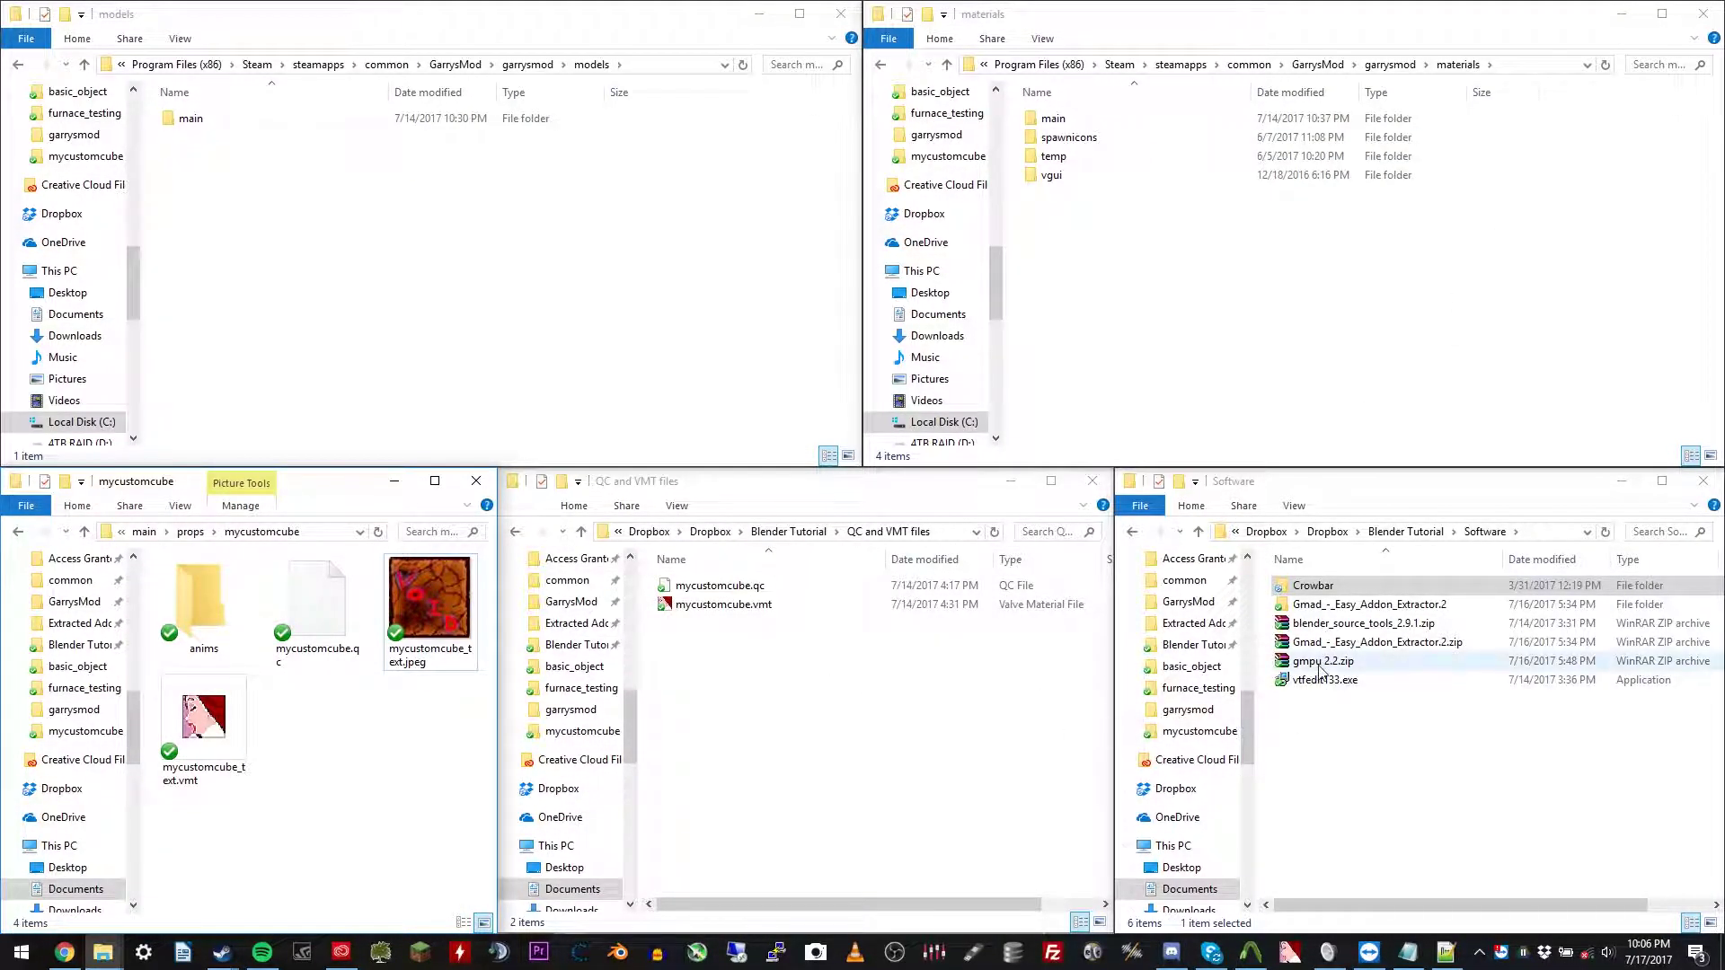
Select blender_source_tools_2.9.1.zip in the Software folder and launch Blender
{"action": "left_click", "coordinate": [1357, 627]}
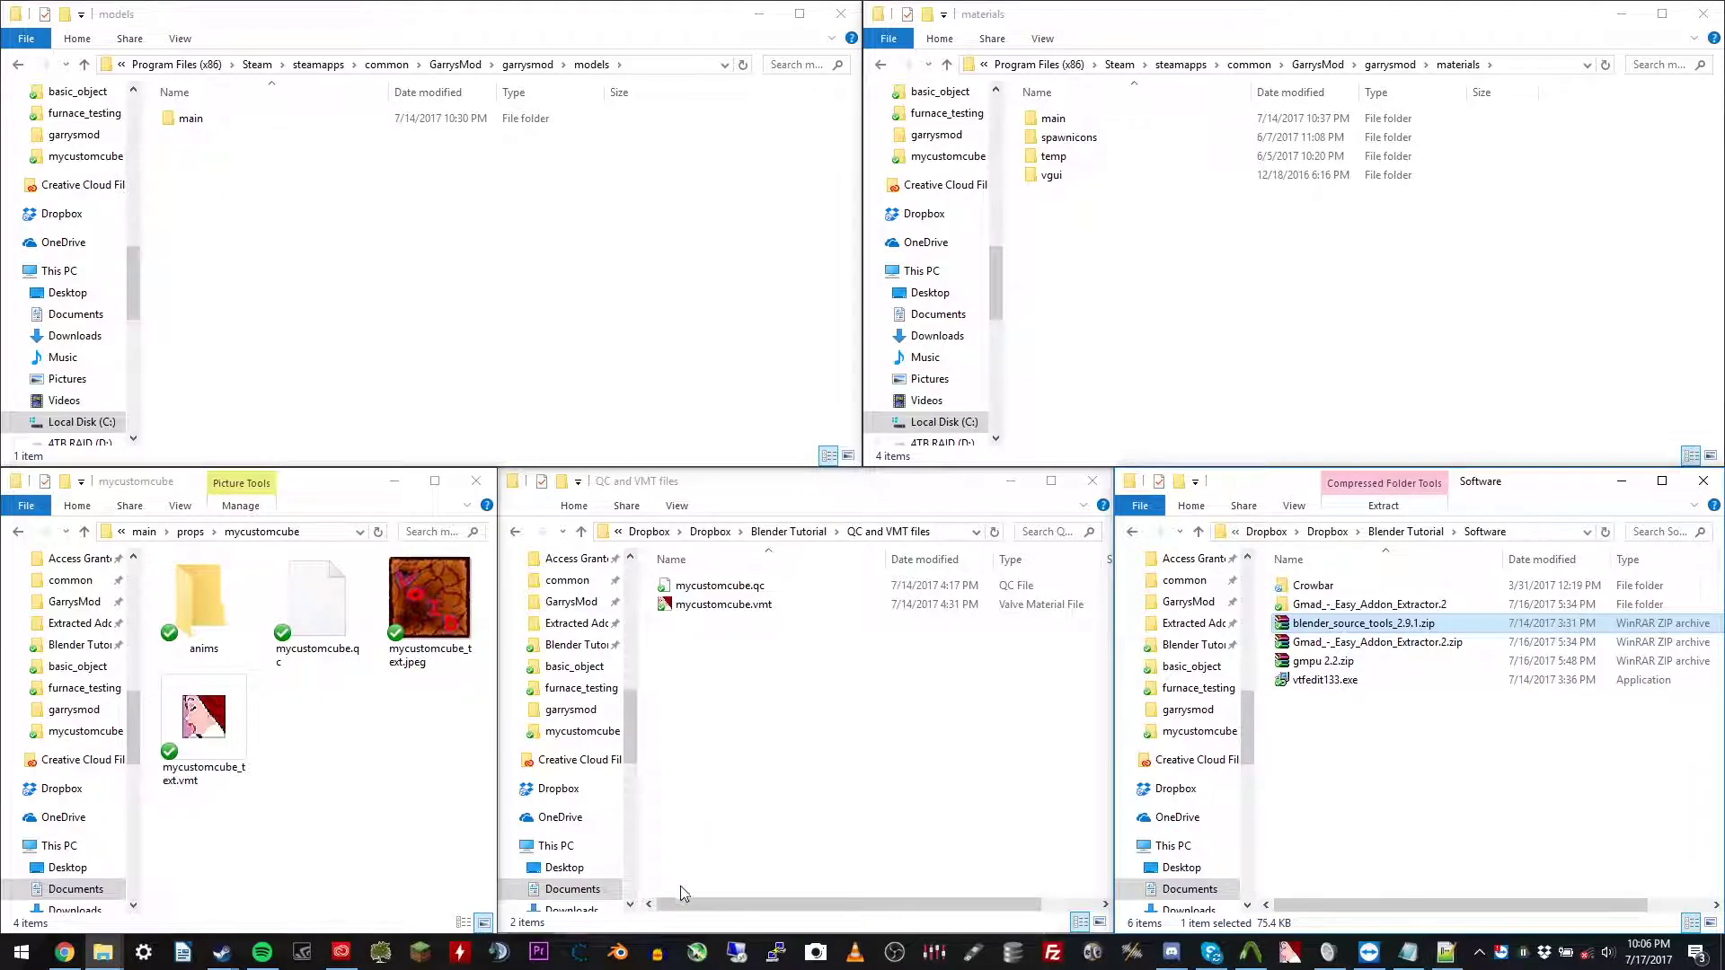
{"action": "left_click", "coordinate": [618, 953]}
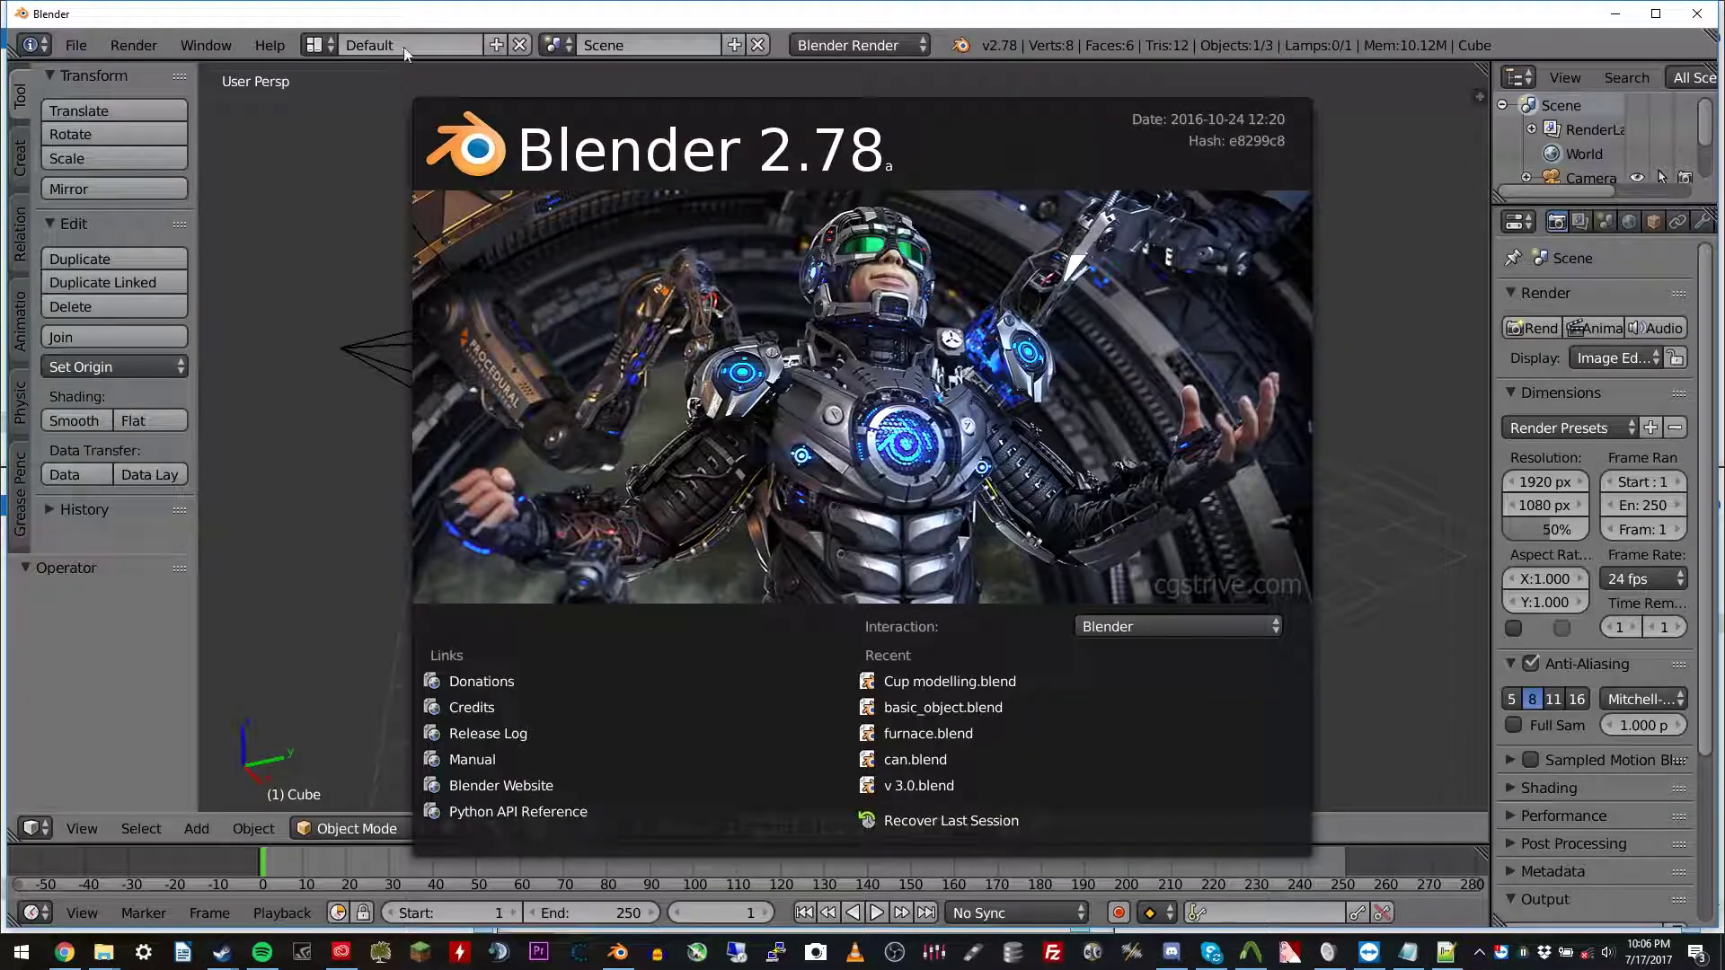
Install blender_source_tools_2.9.1.zip from the Software folder as a Blender add-on
{"action": "double_click", "coordinate": [424, 27]}
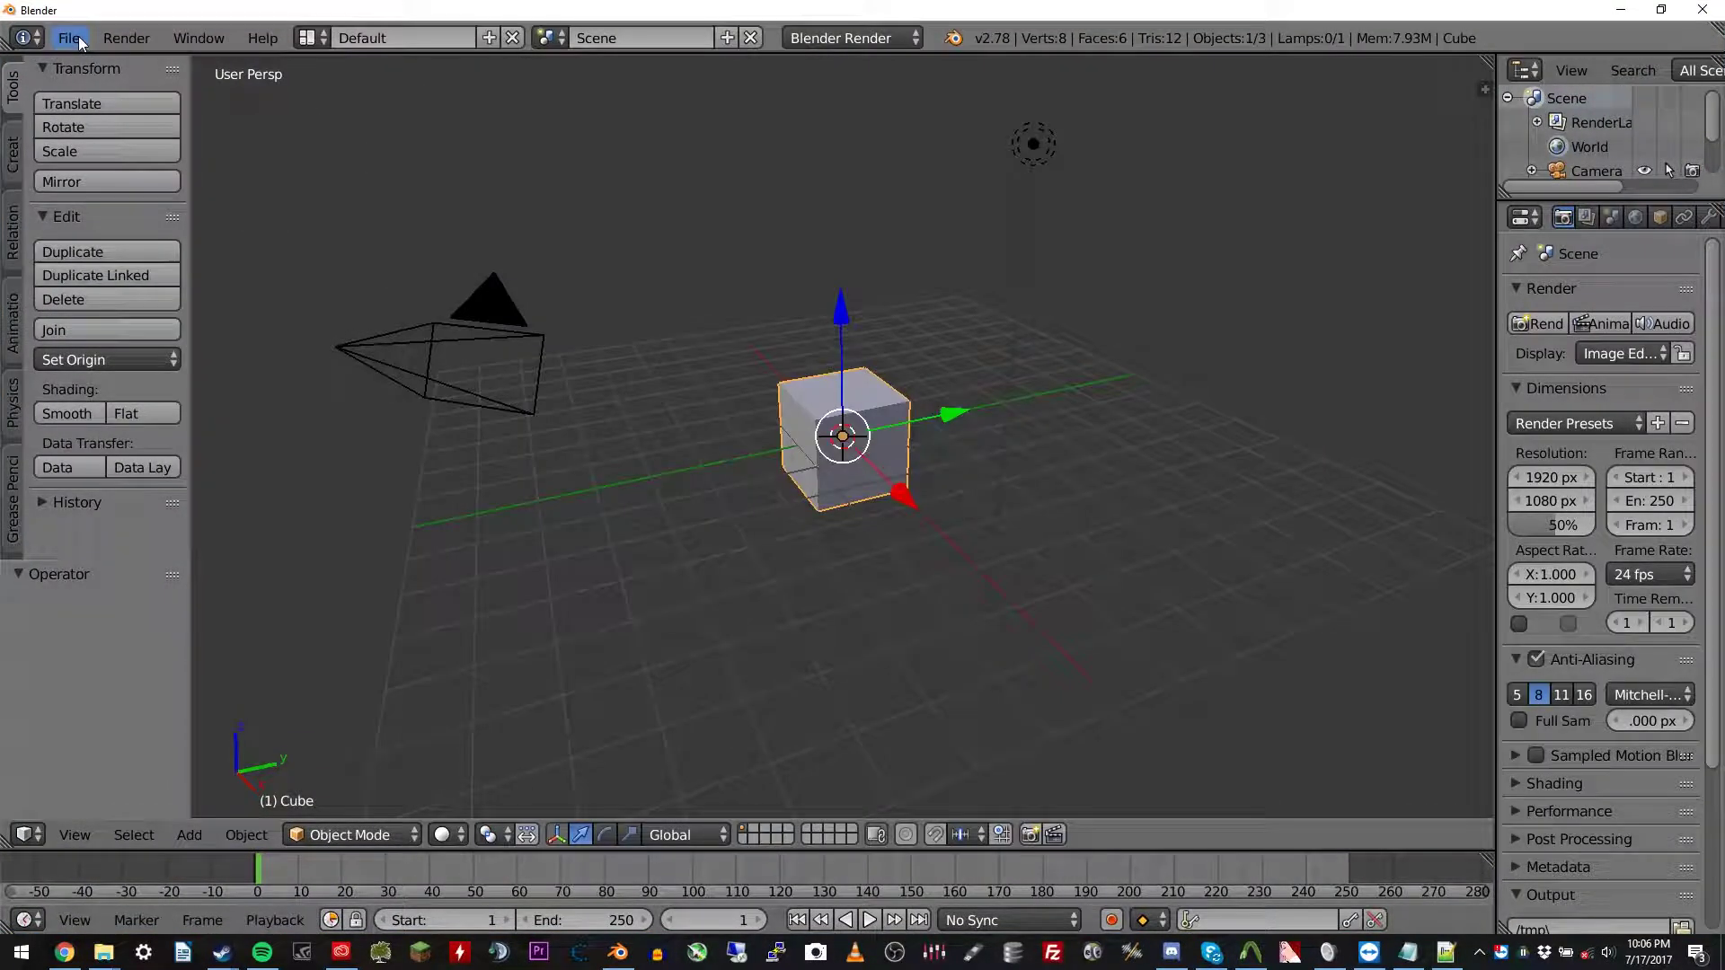
{"action": "left_click", "coordinate": [78, 36]}
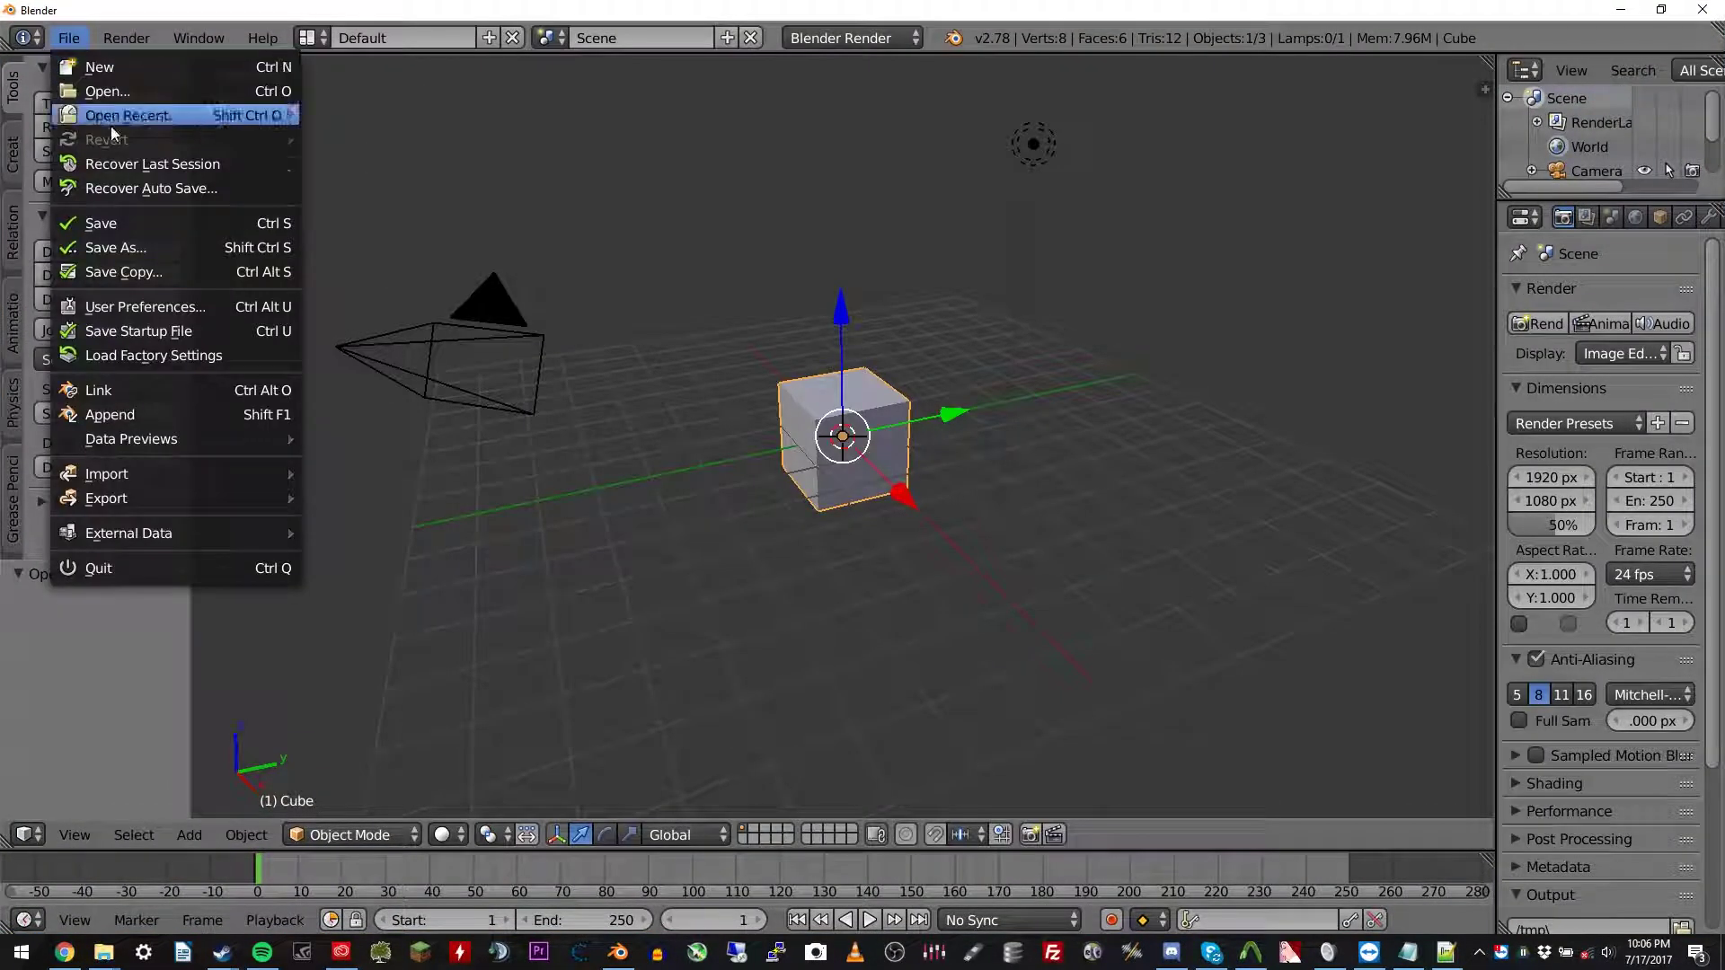
{"action": "left_click", "coordinate": [144, 306]}
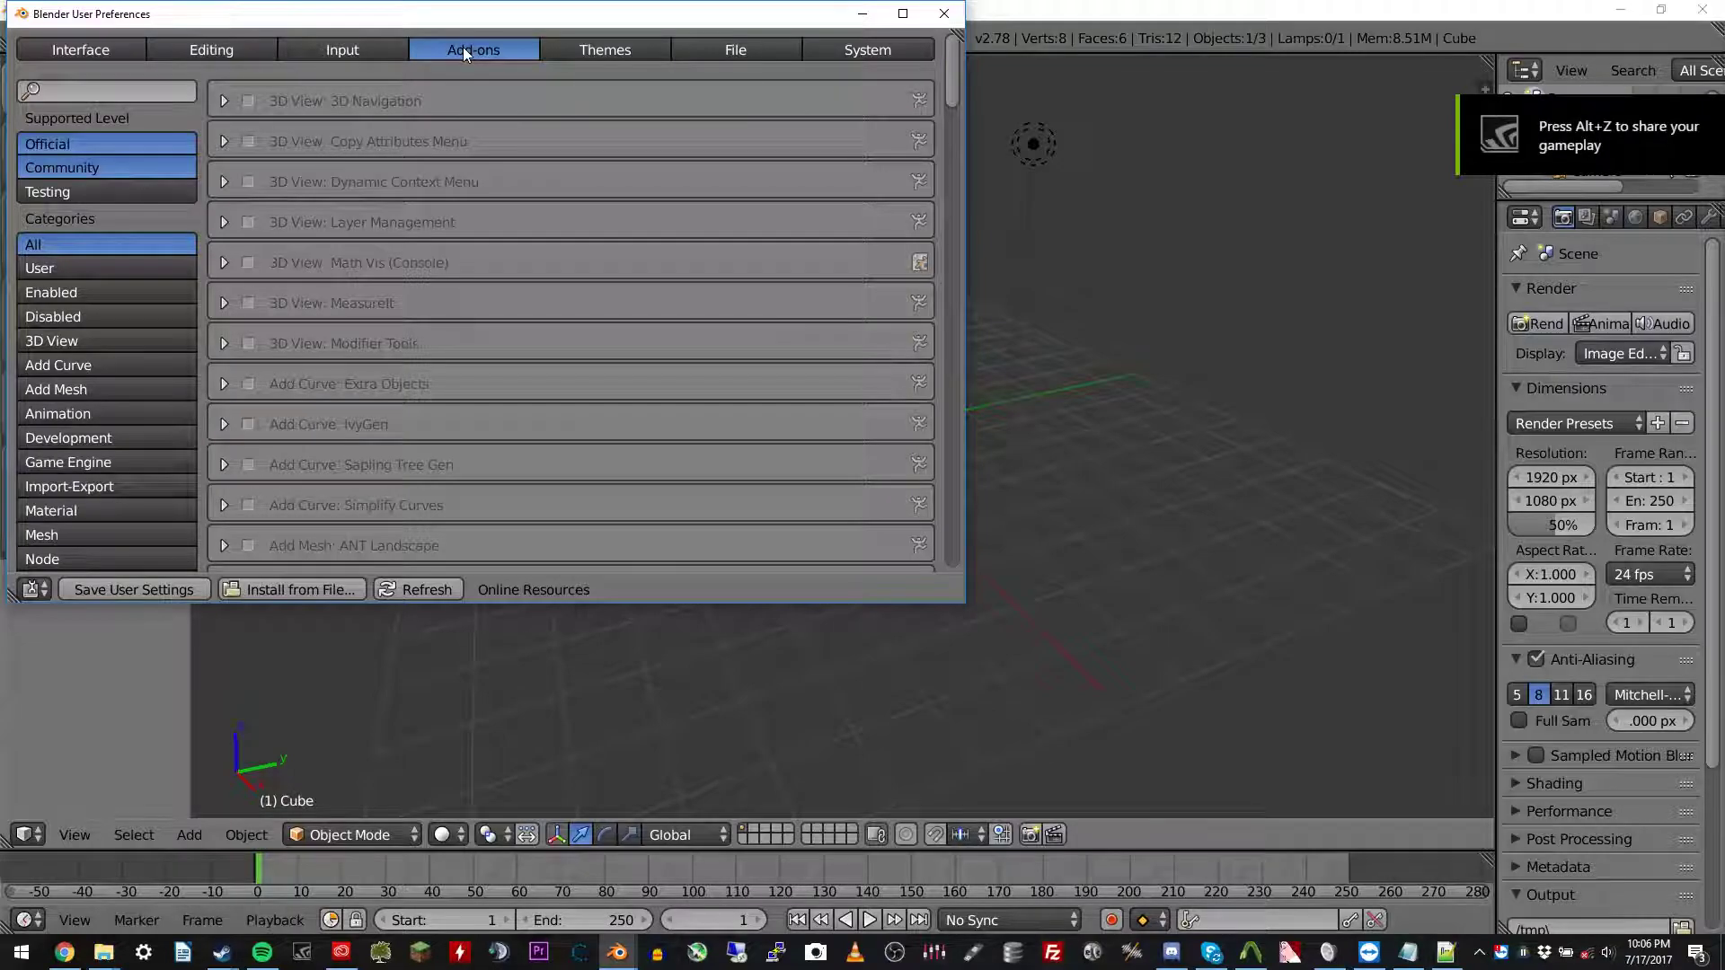
{"action": "left_click", "coordinate": [317, 586]}
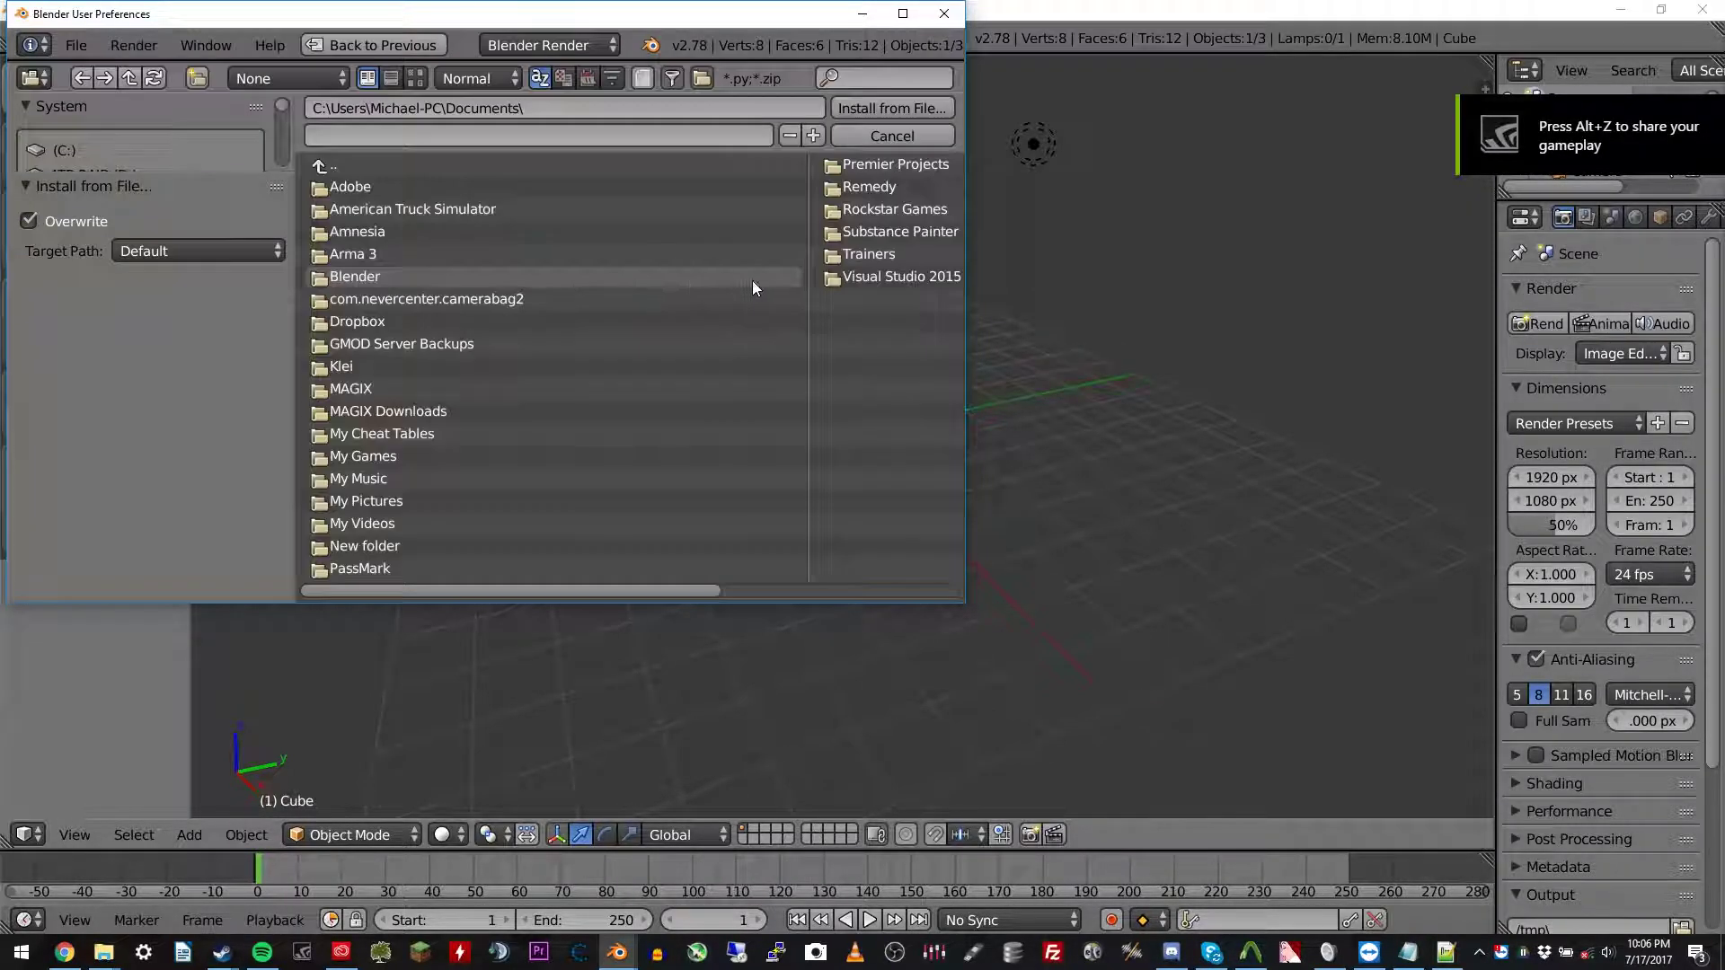
{"action": "scroll", "coordinate": [197, 157], "scroll_direction": "down", "scroll_amount": 6}
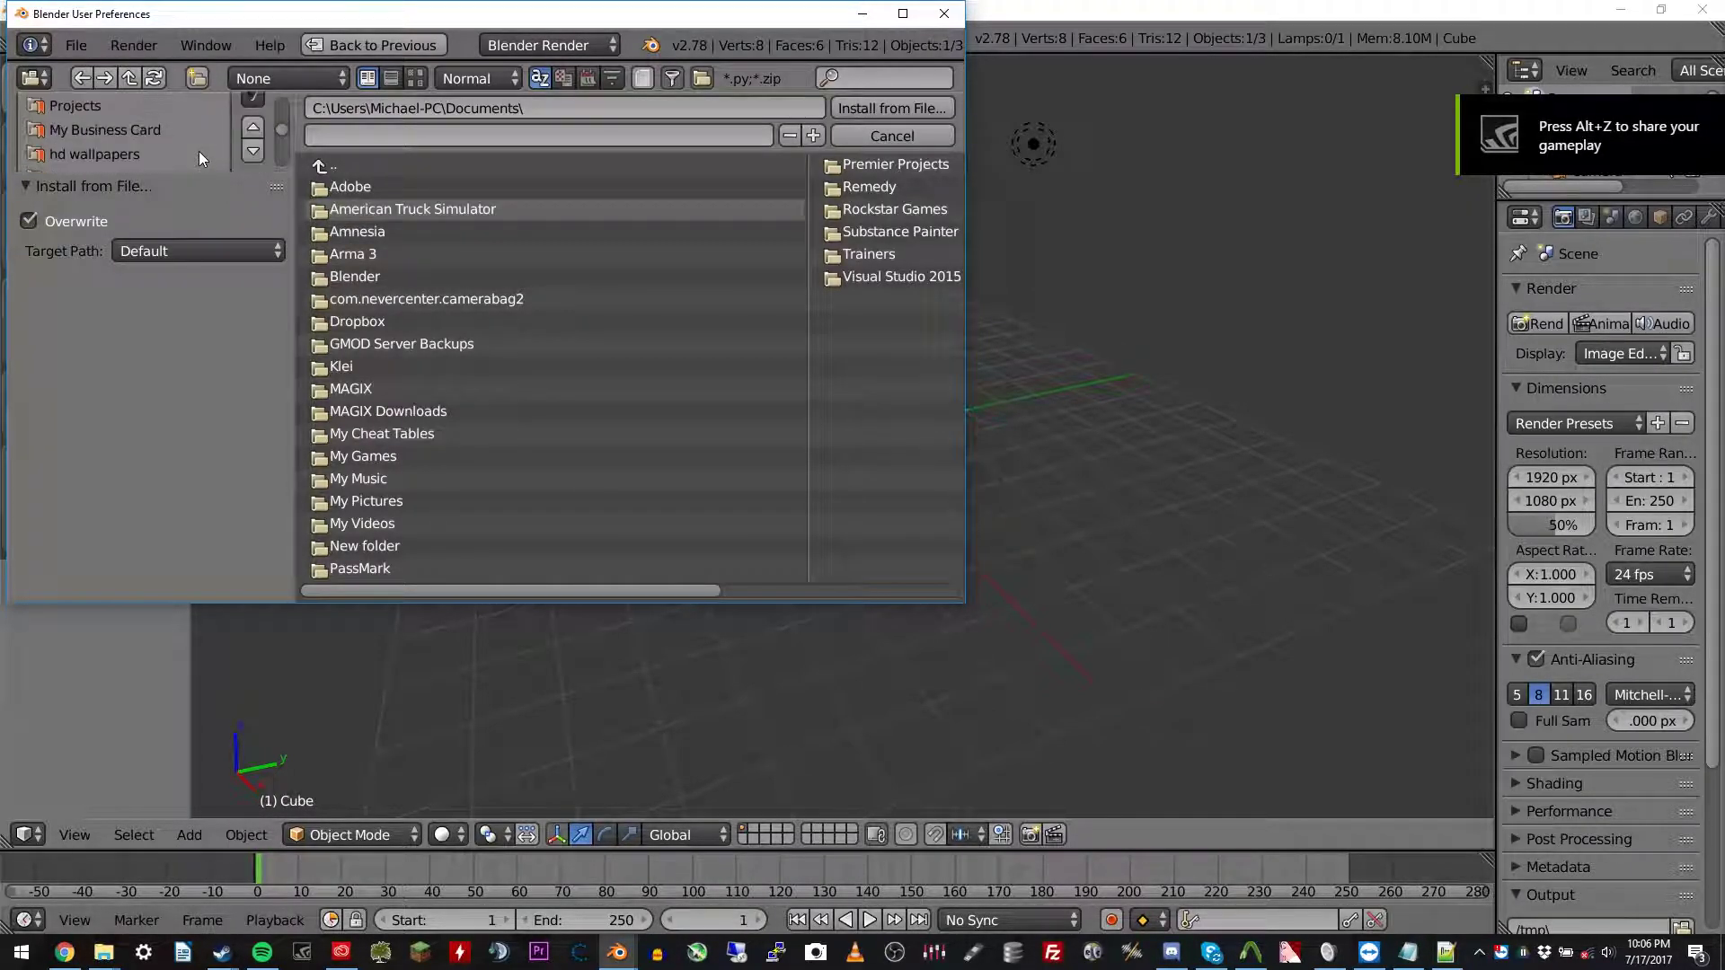
{"action": "scroll", "coordinate": [184, 149], "scroll_direction": "down", "scroll_amount": 2}
{"action": "left_click", "coordinate": [170, 132]}
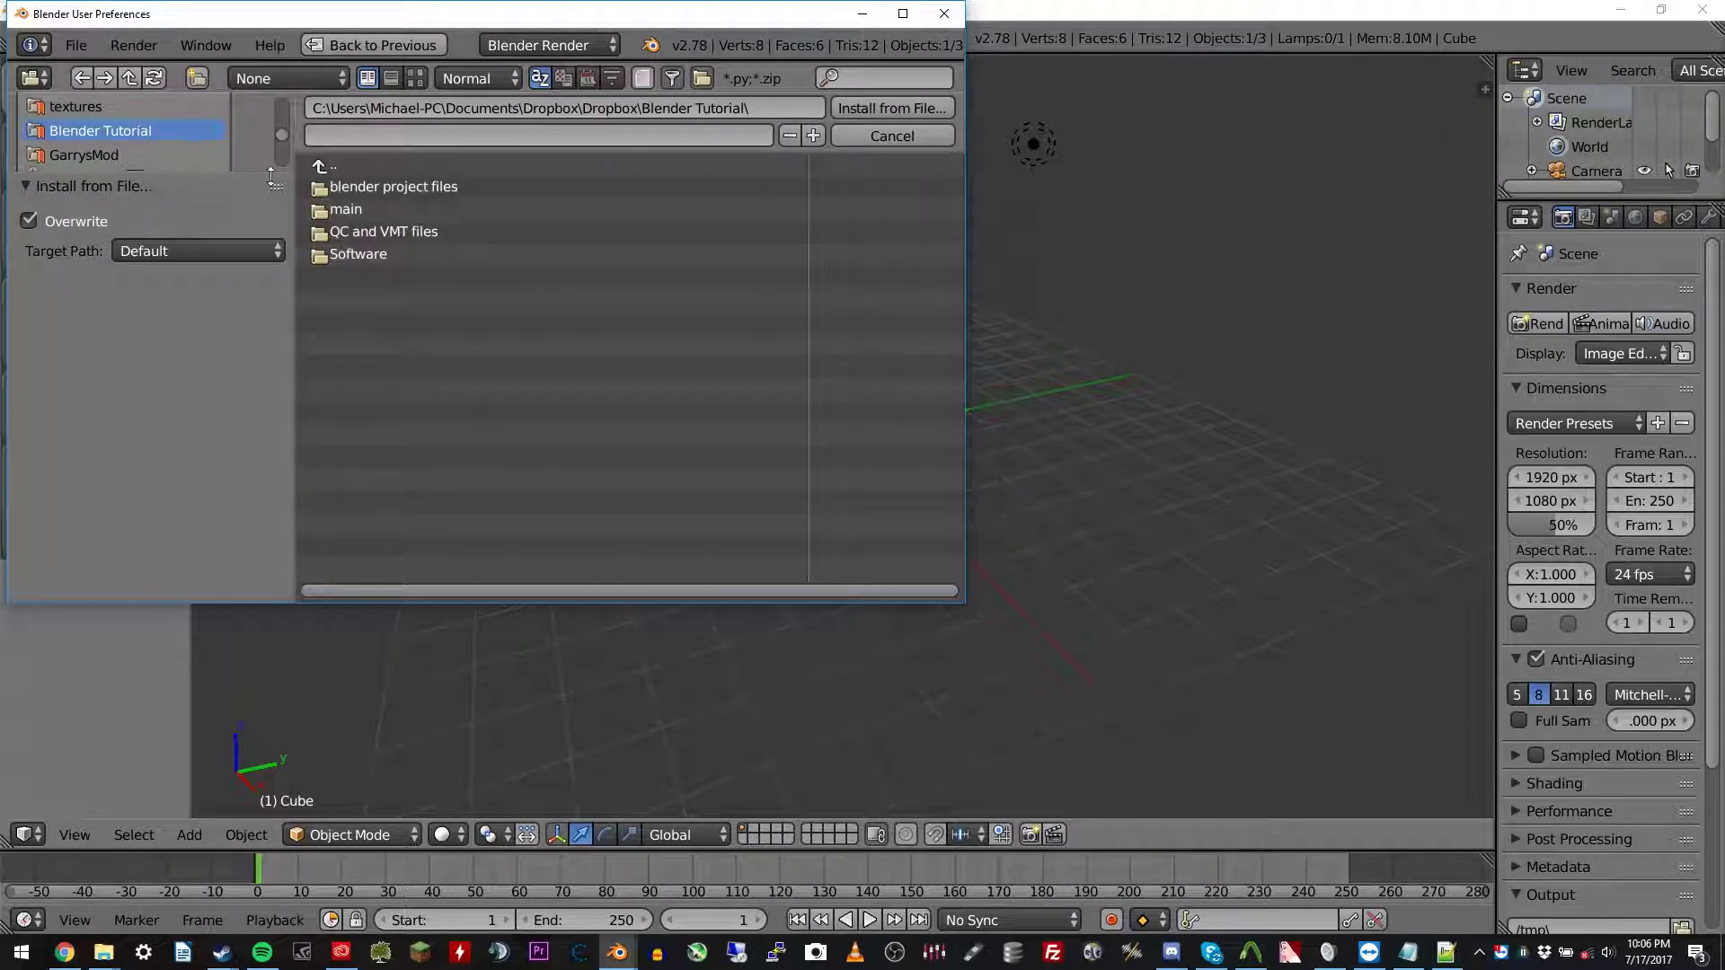
{"action": "left_click", "coordinate": [375, 254]}
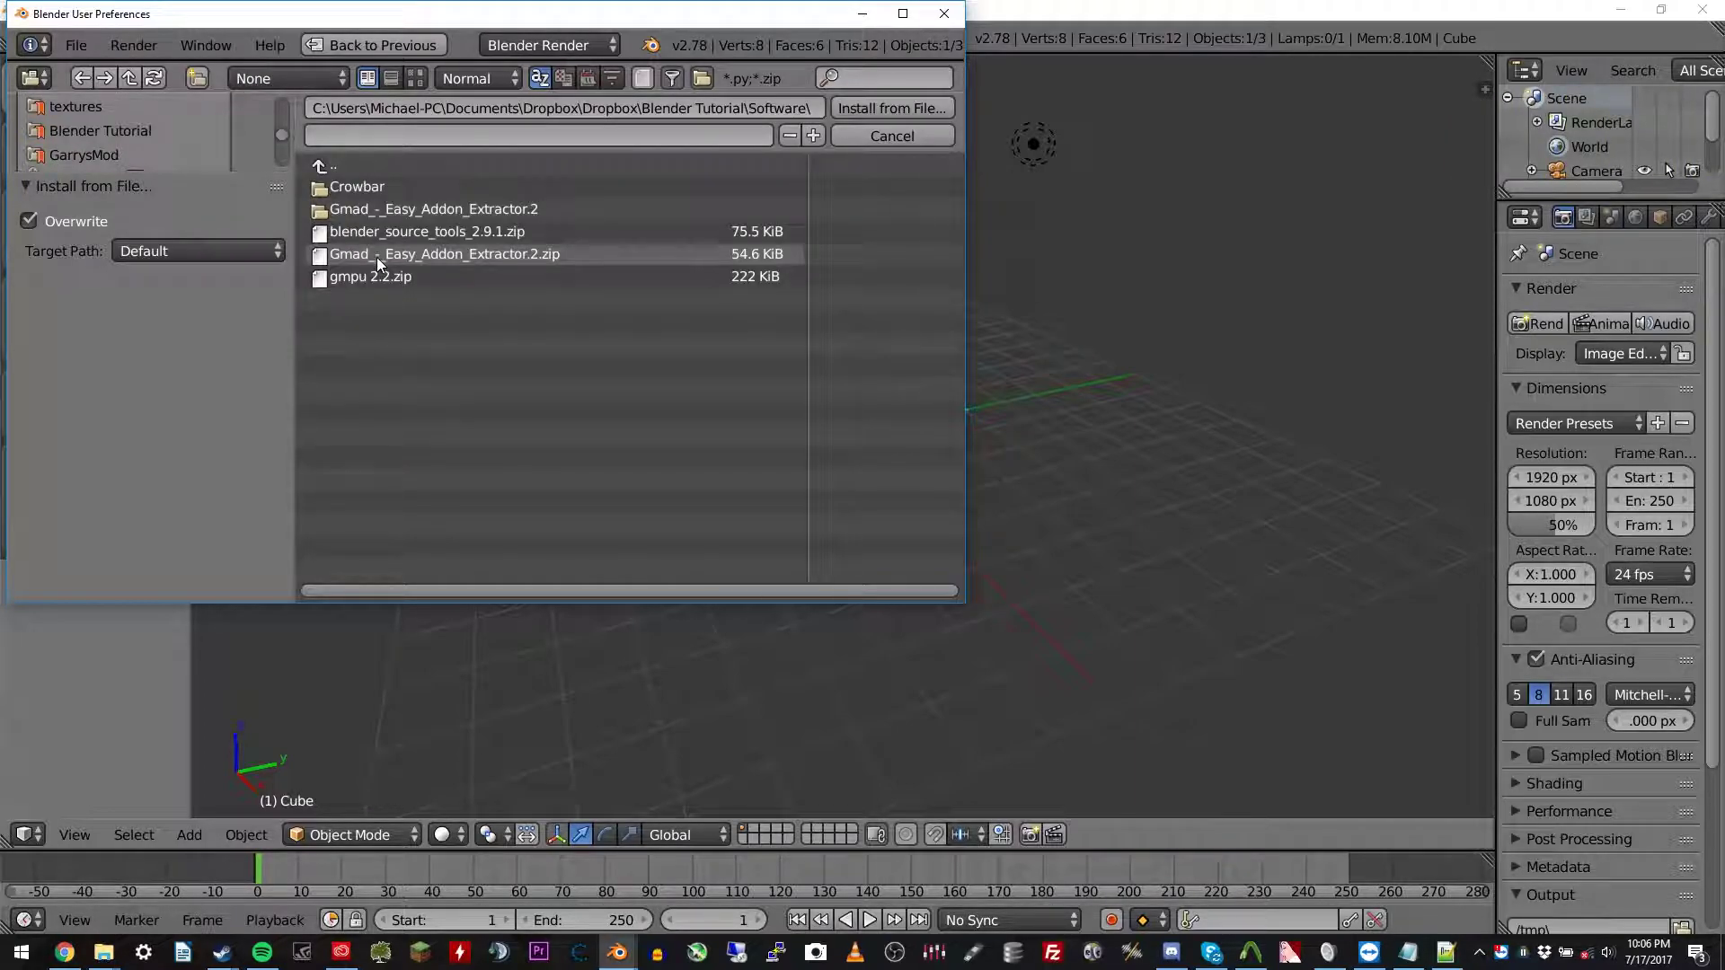
{"action": "left_click", "coordinate": [375, 232]}
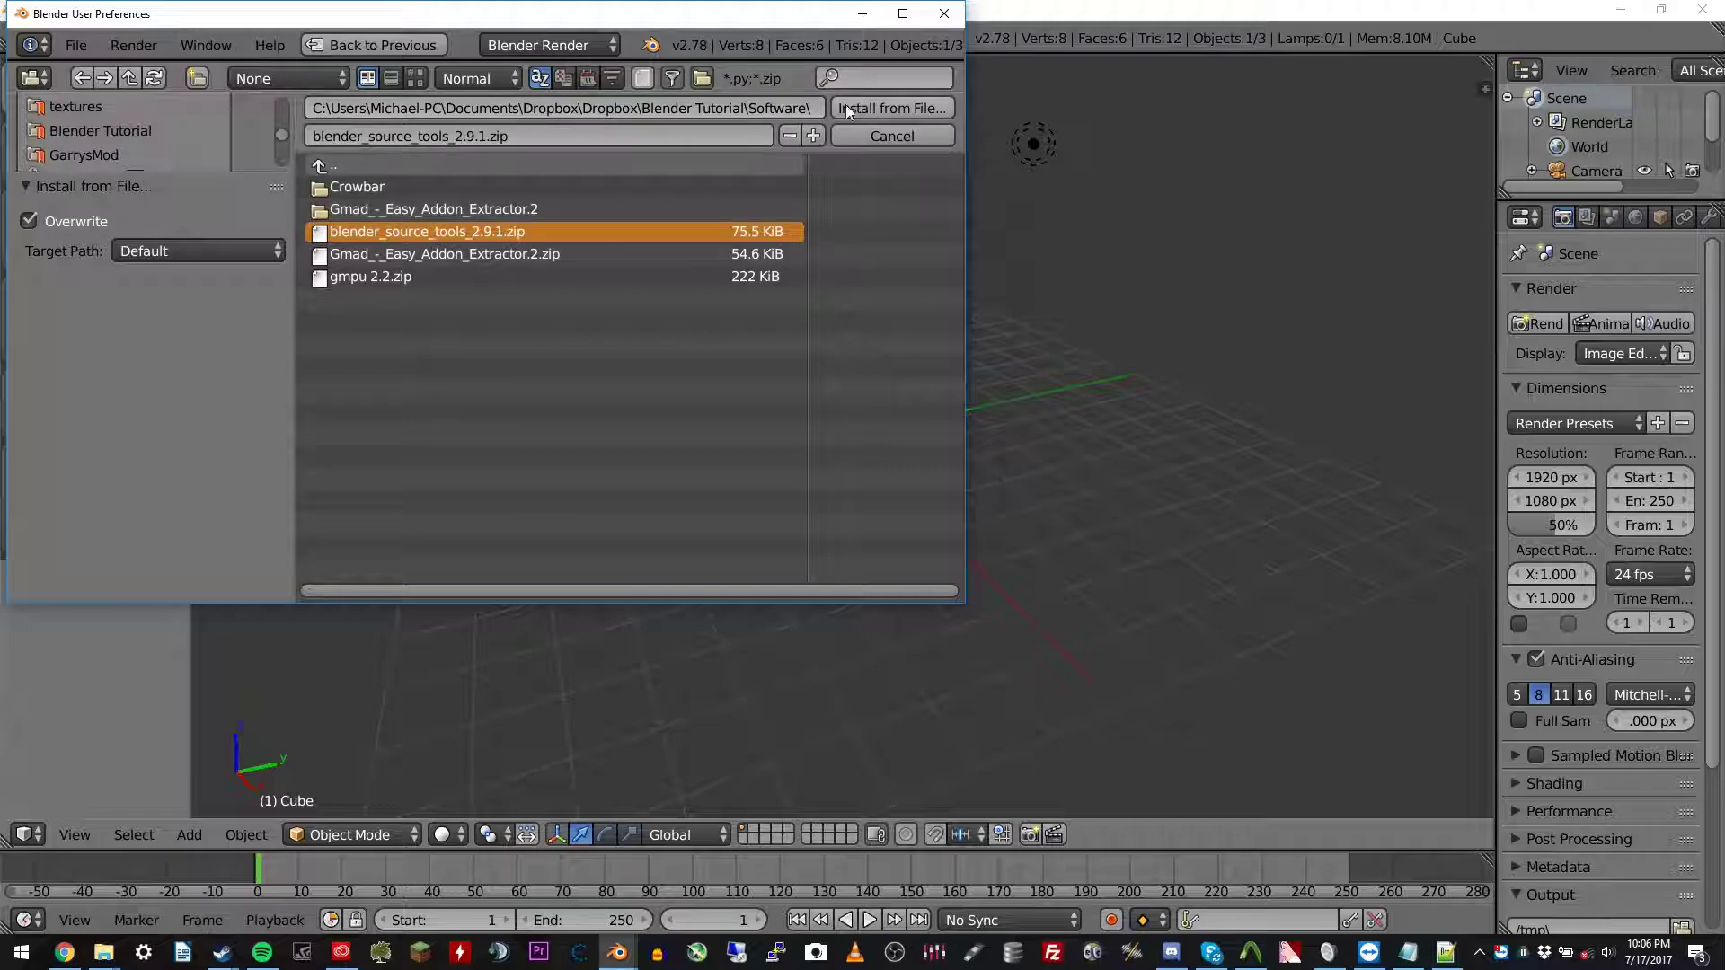
{"action": "left_click", "coordinate": [875, 111]}
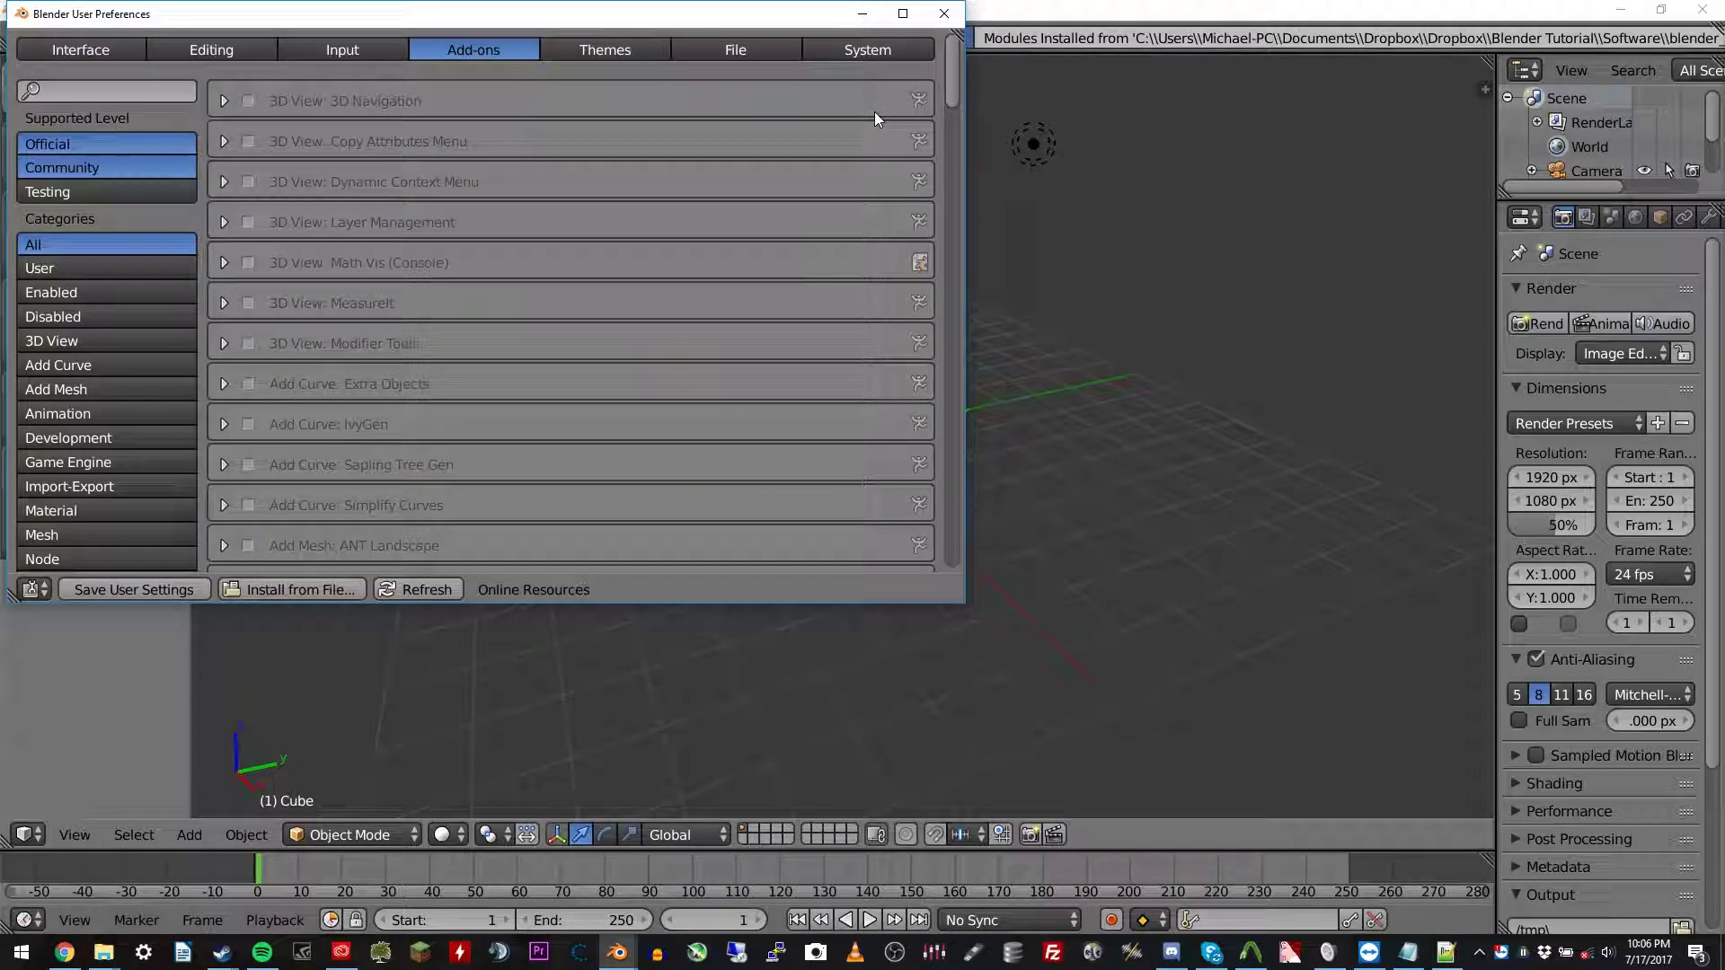
Search the add-ons for 'sour' to confirm Source Tools, then close preferences
{"action": "left_click", "coordinate": [166, 90]}
{"action": "type", "text": "sour"}
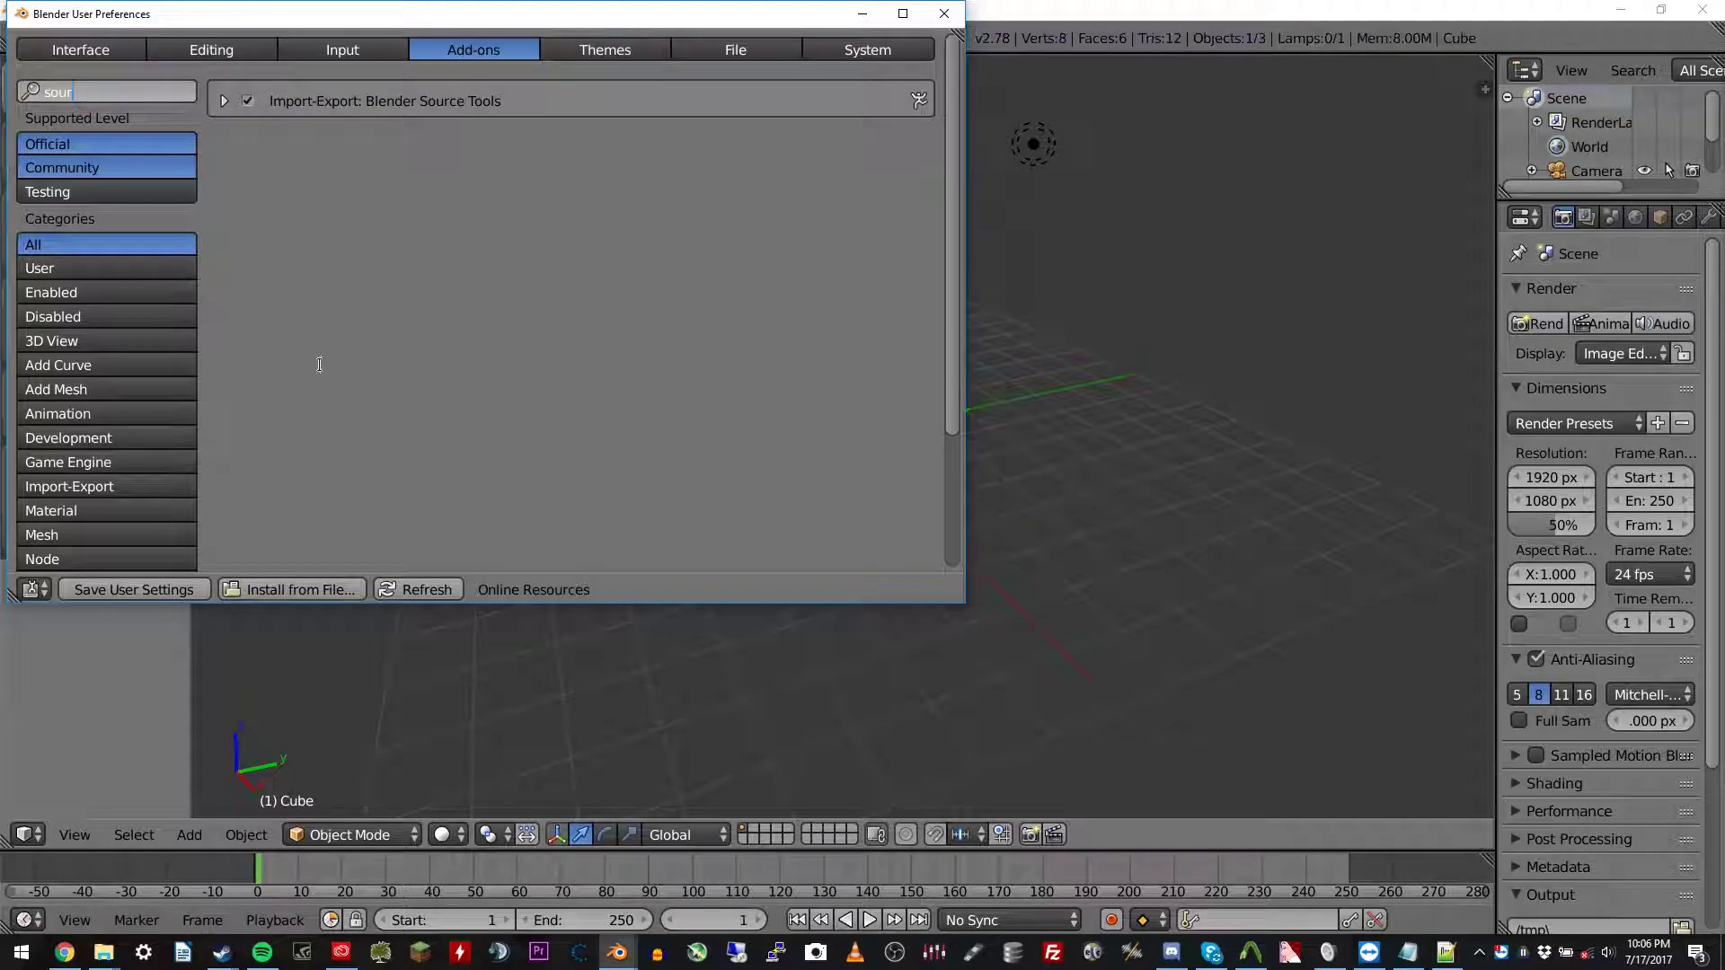
{"action": "left_click", "coordinate": [944, 14]}
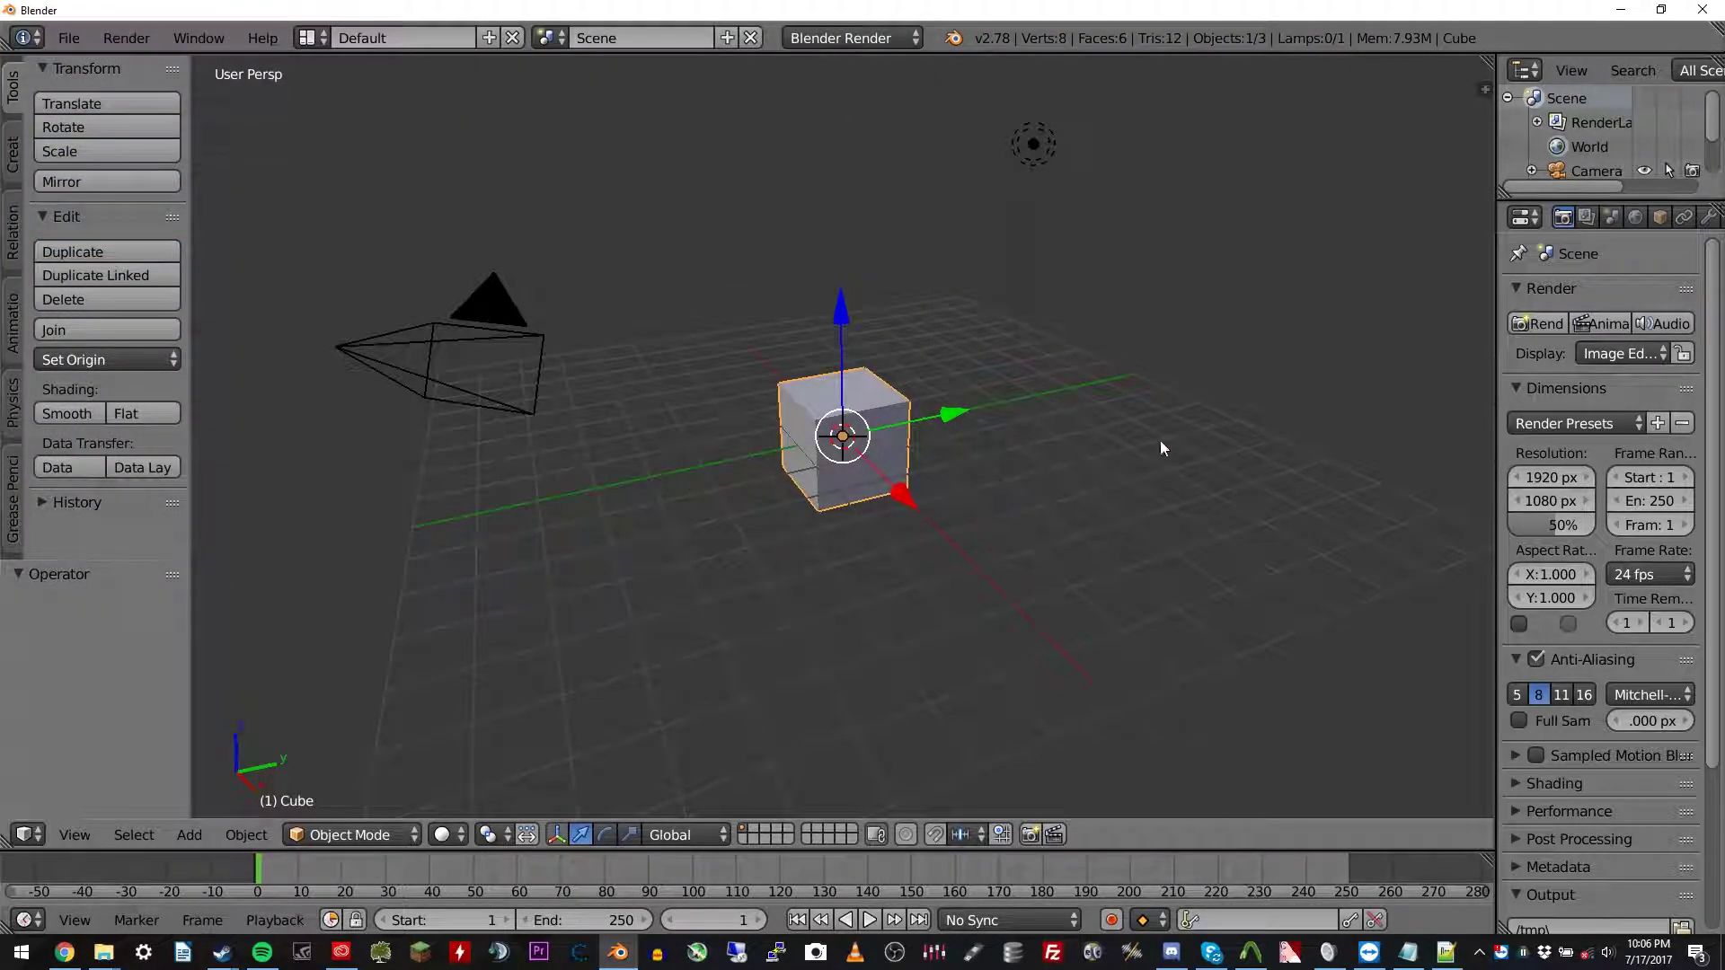
Collapse the Scene, Units, Keying Sets, Gravity, Rigid Body World and Simplify panels
{"action": "left_click", "coordinate": [1619, 217]}
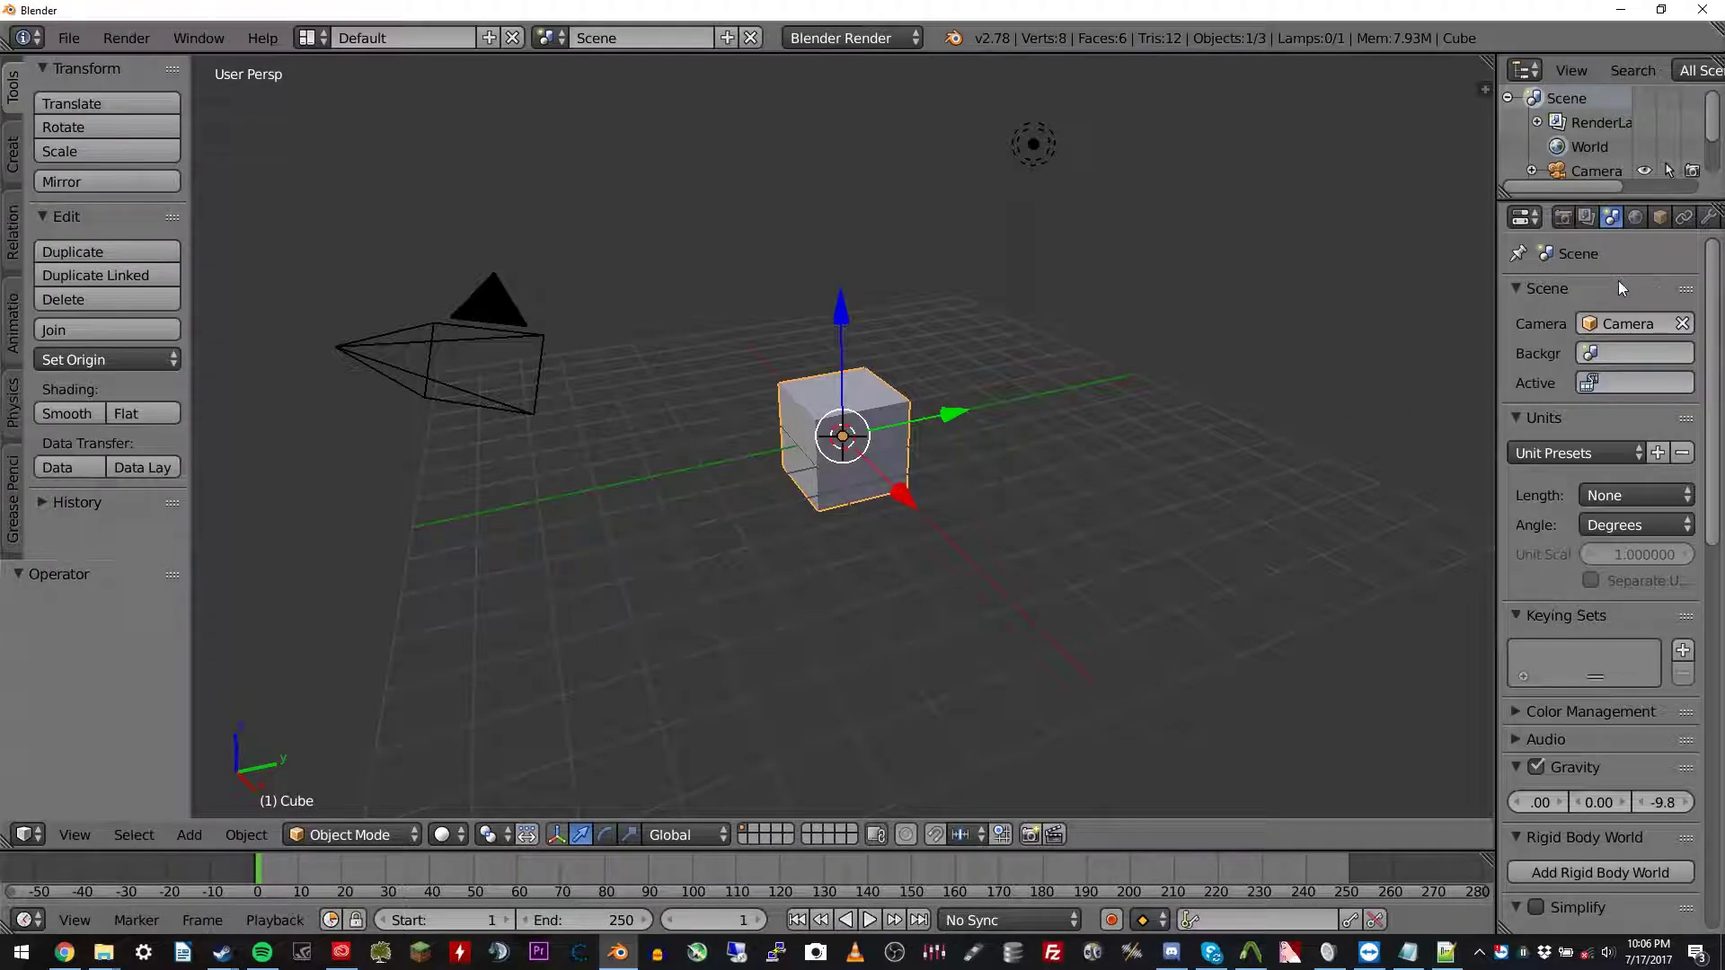
{"action": "left_click", "coordinate": [1613, 288]}
{"action": "left_click", "coordinate": [1576, 320]}
{"action": "left_click", "coordinate": [1578, 349]}
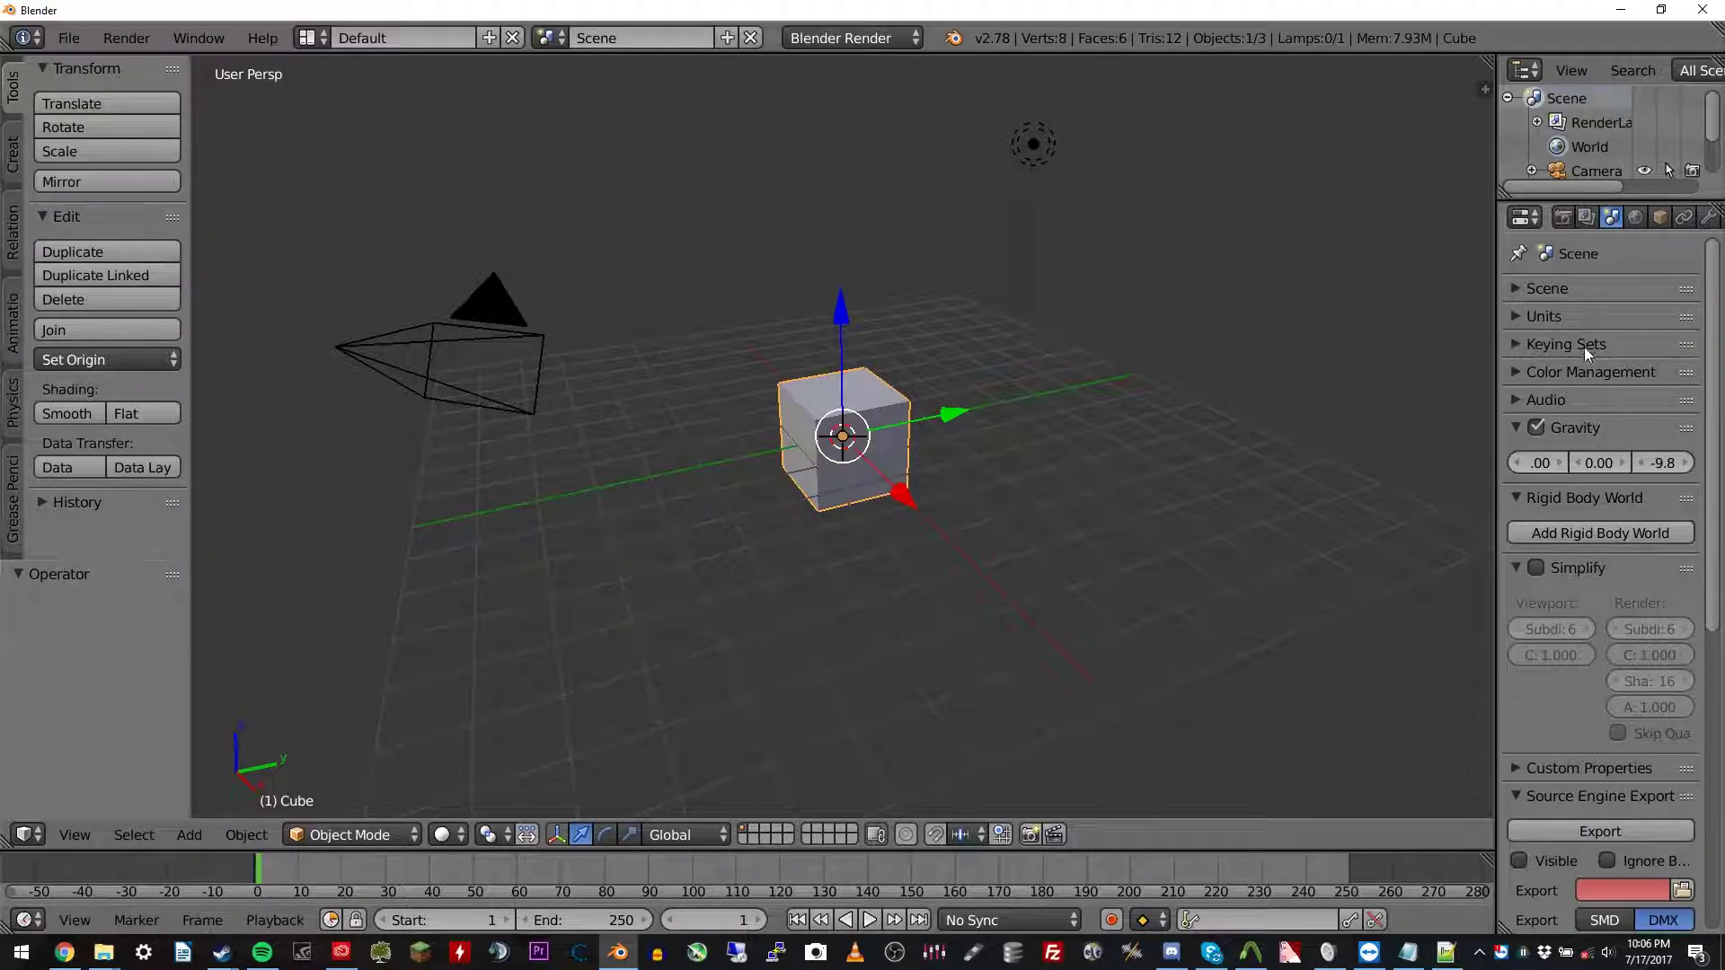
{"action": "left_click", "coordinate": [1588, 424]}
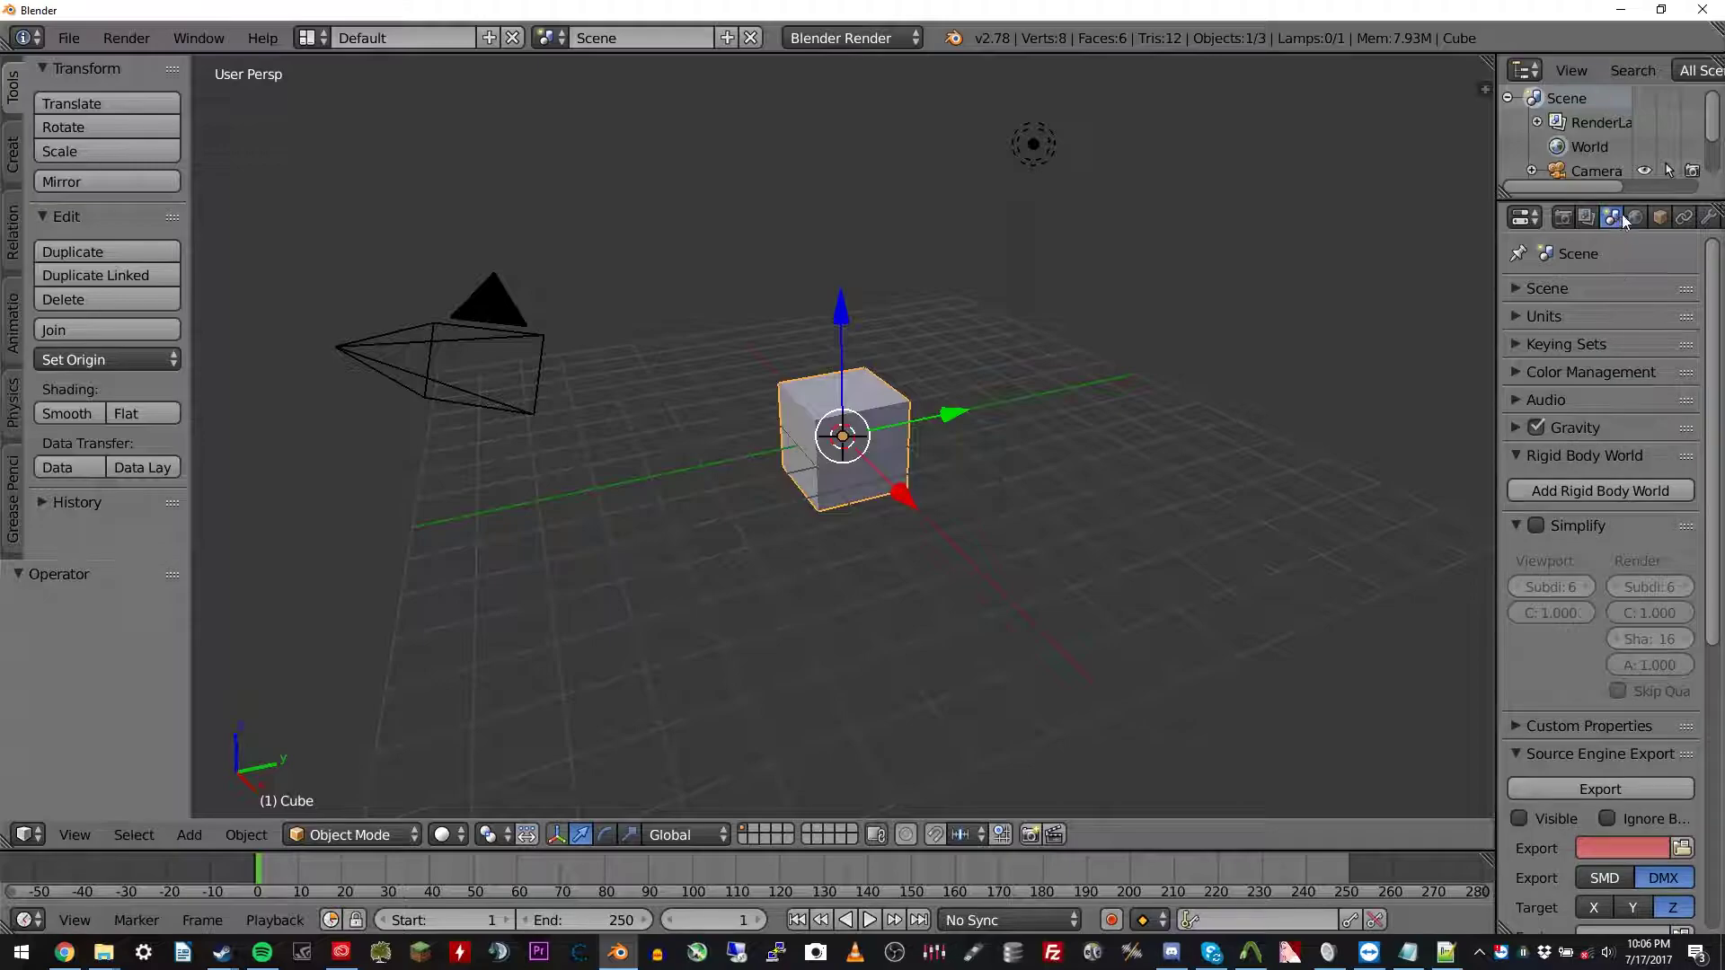
{"action": "left_click", "coordinate": [1604, 457]}
{"action": "left_click", "coordinate": [1596, 482]}
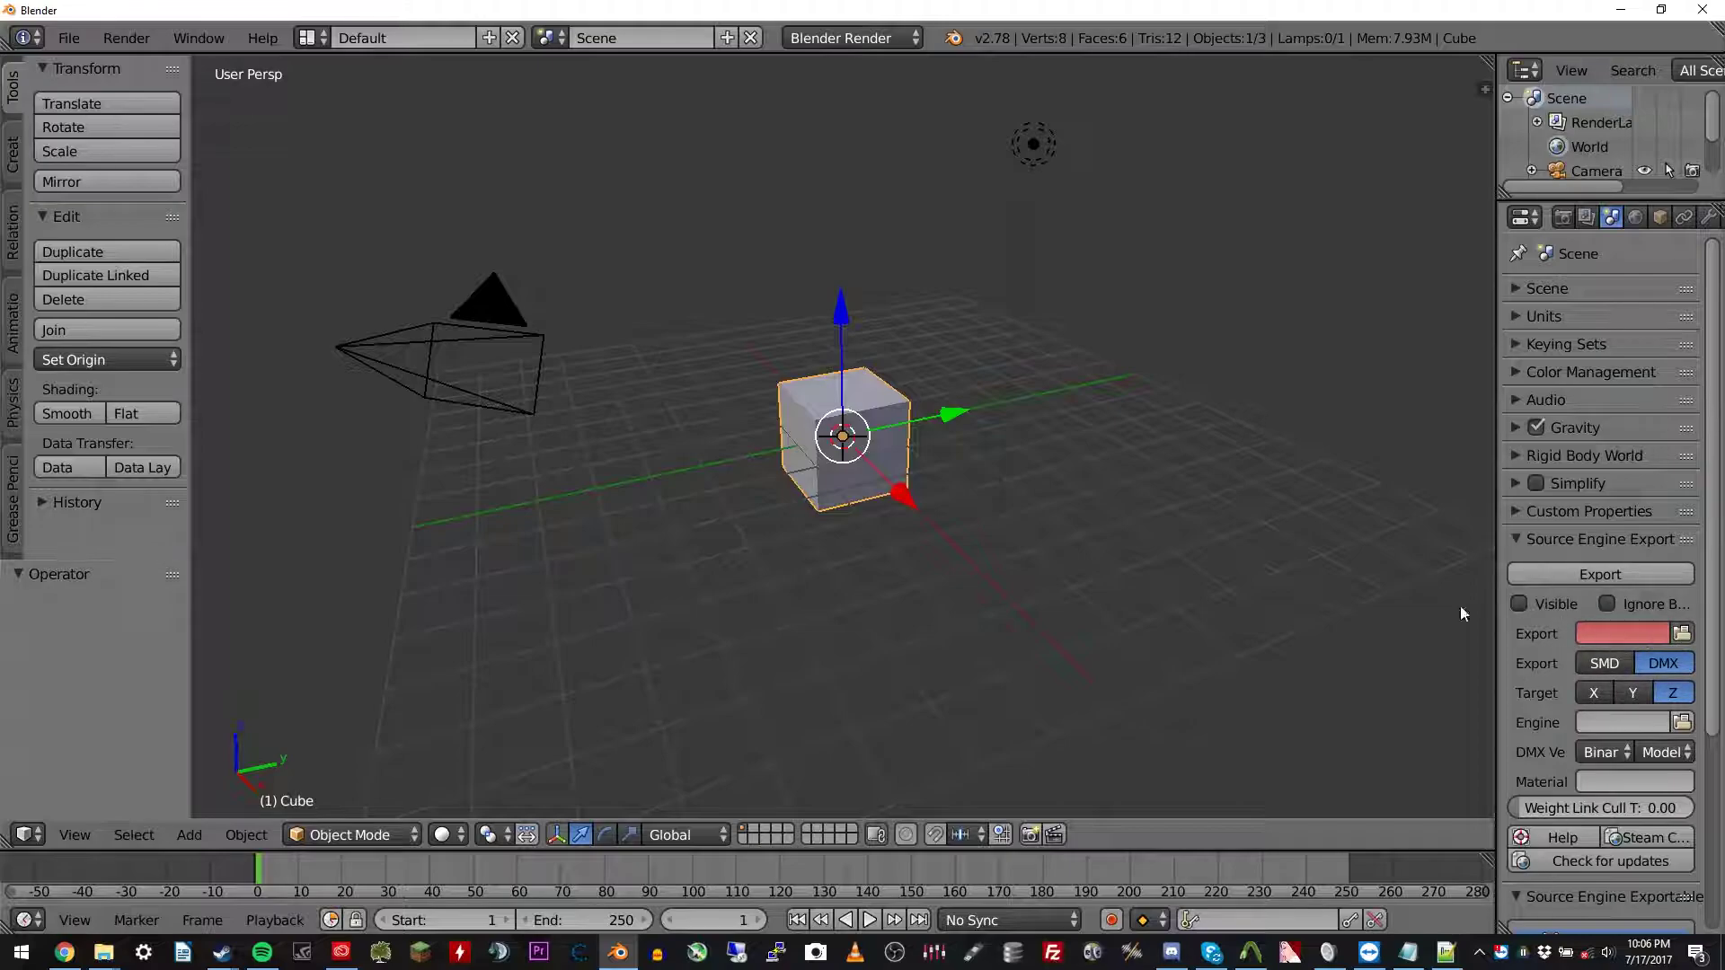
Set the export path to main\props\mycustomcube and the export format to SMD
{"action": "left_click", "coordinate": [1682, 633]}
{"action": "scroll", "coordinate": [144, 408], "scroll_direction": "down", "scroll_amount": 4}
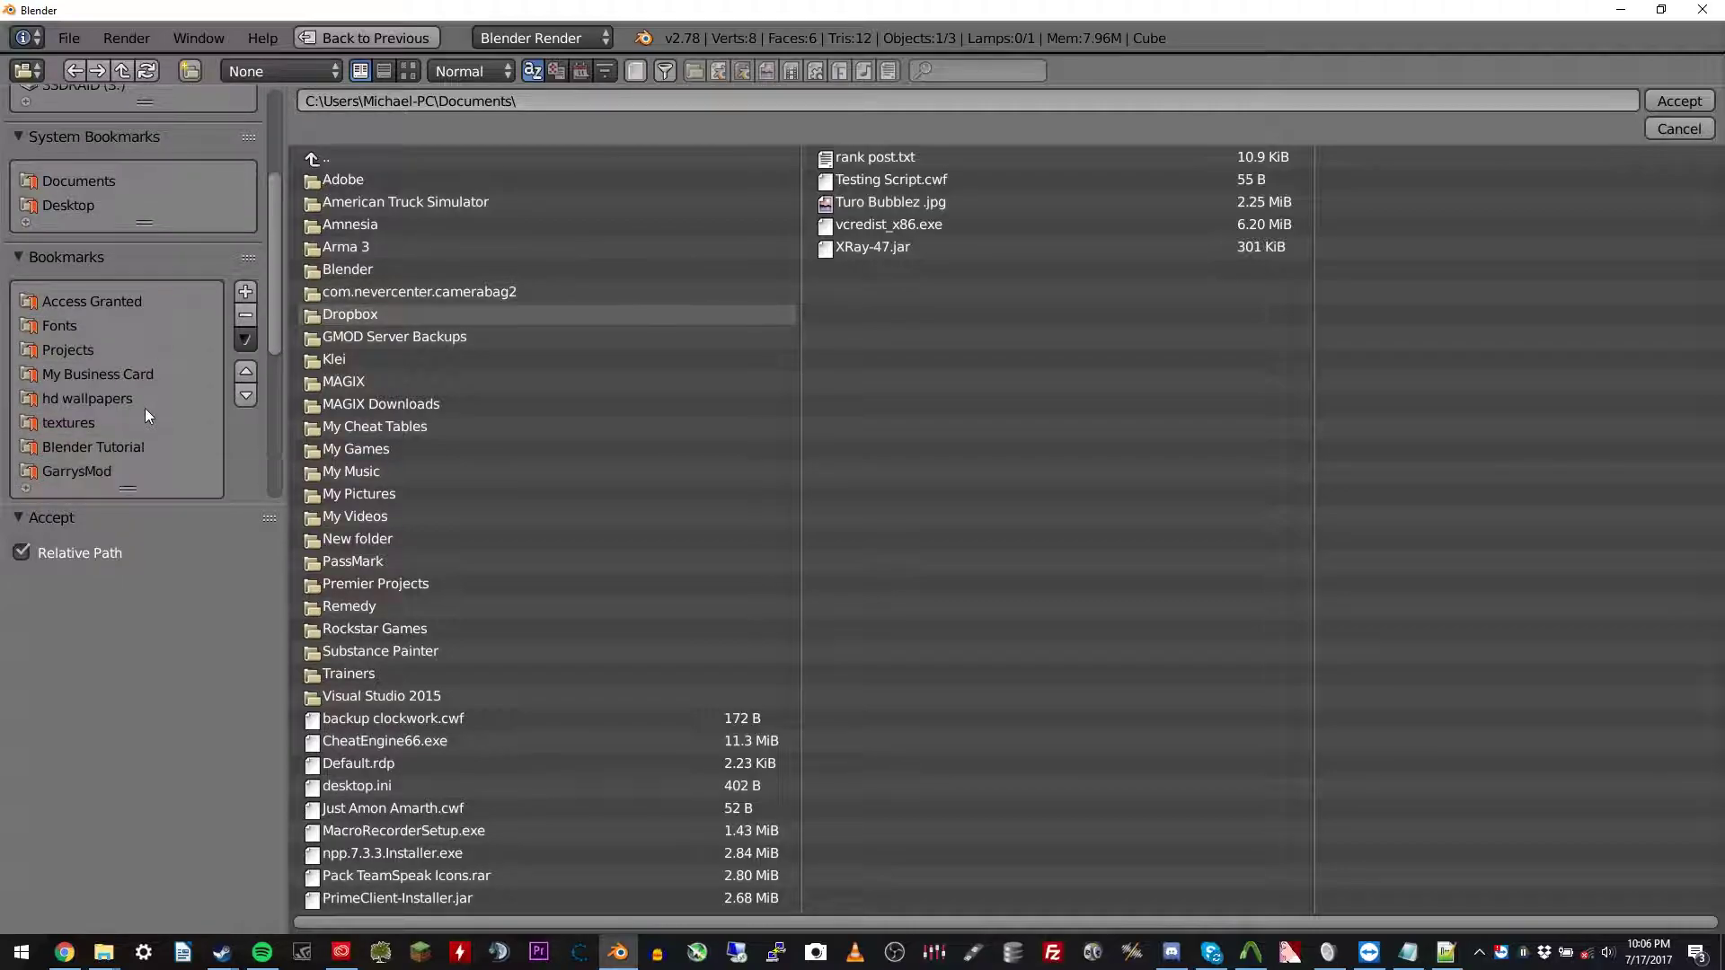
{"action": "left_click", "coordinate": [99, 455]}
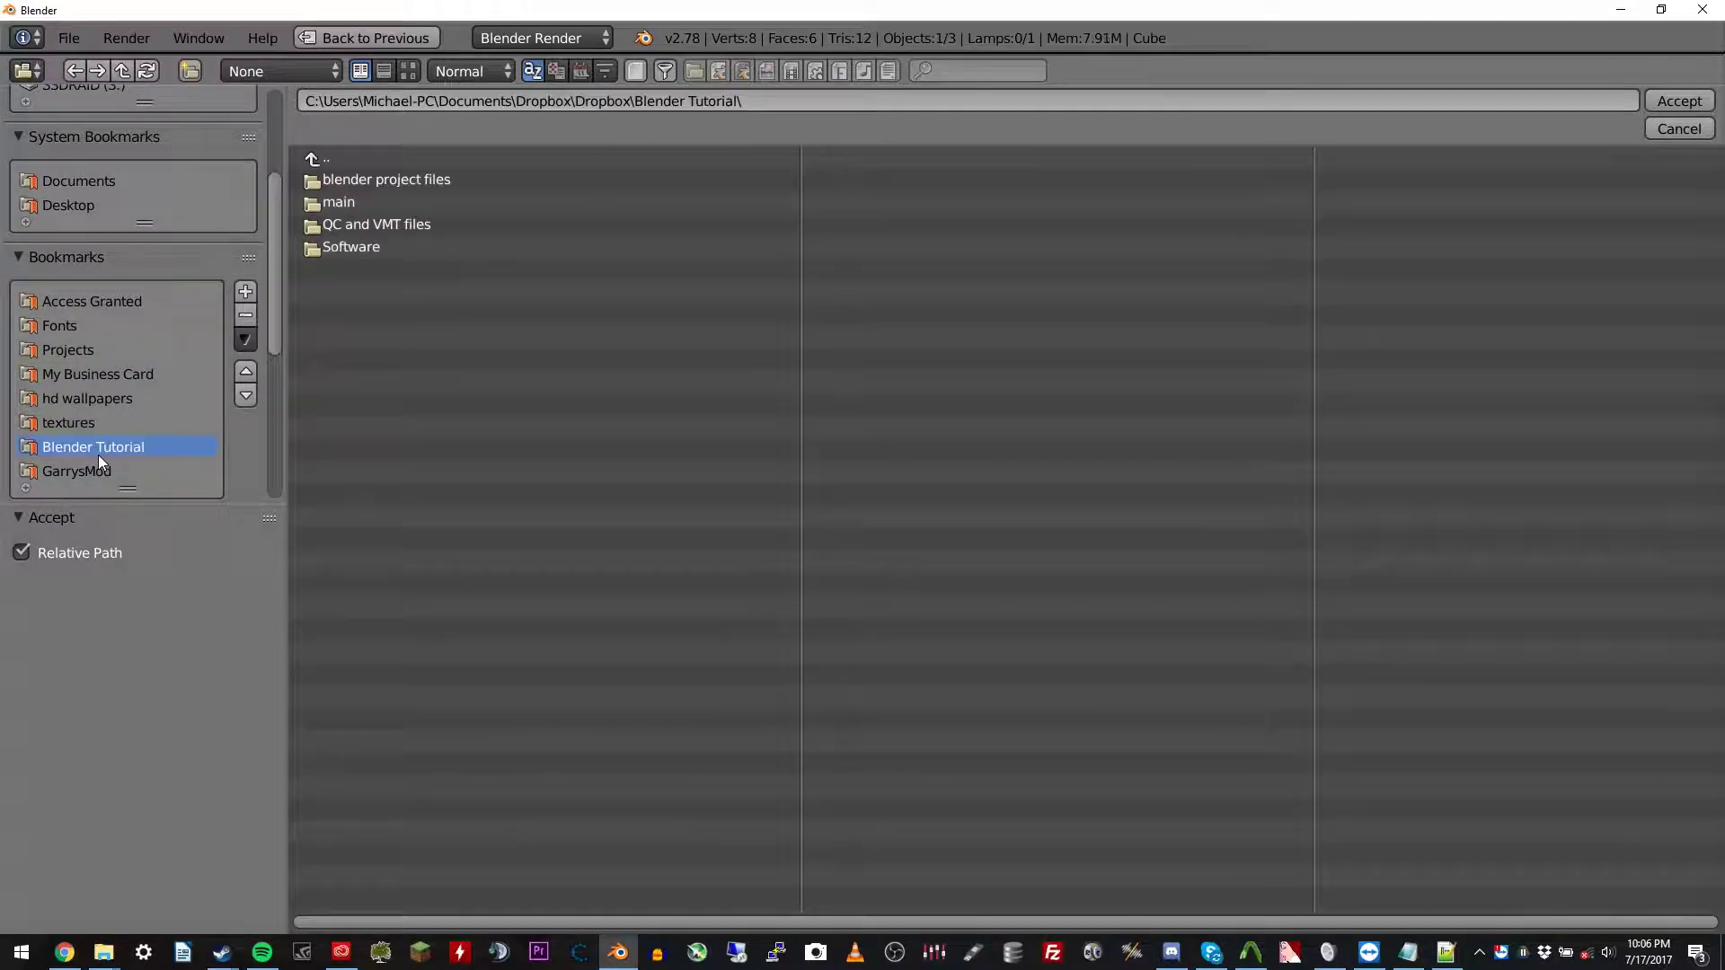
{"action": "left_click", "coordinate": [406, 205]}
{"action": "left_click", "coordinate": [423, 180]}
{"action": "left_click", "coordinate": [403, 268]}
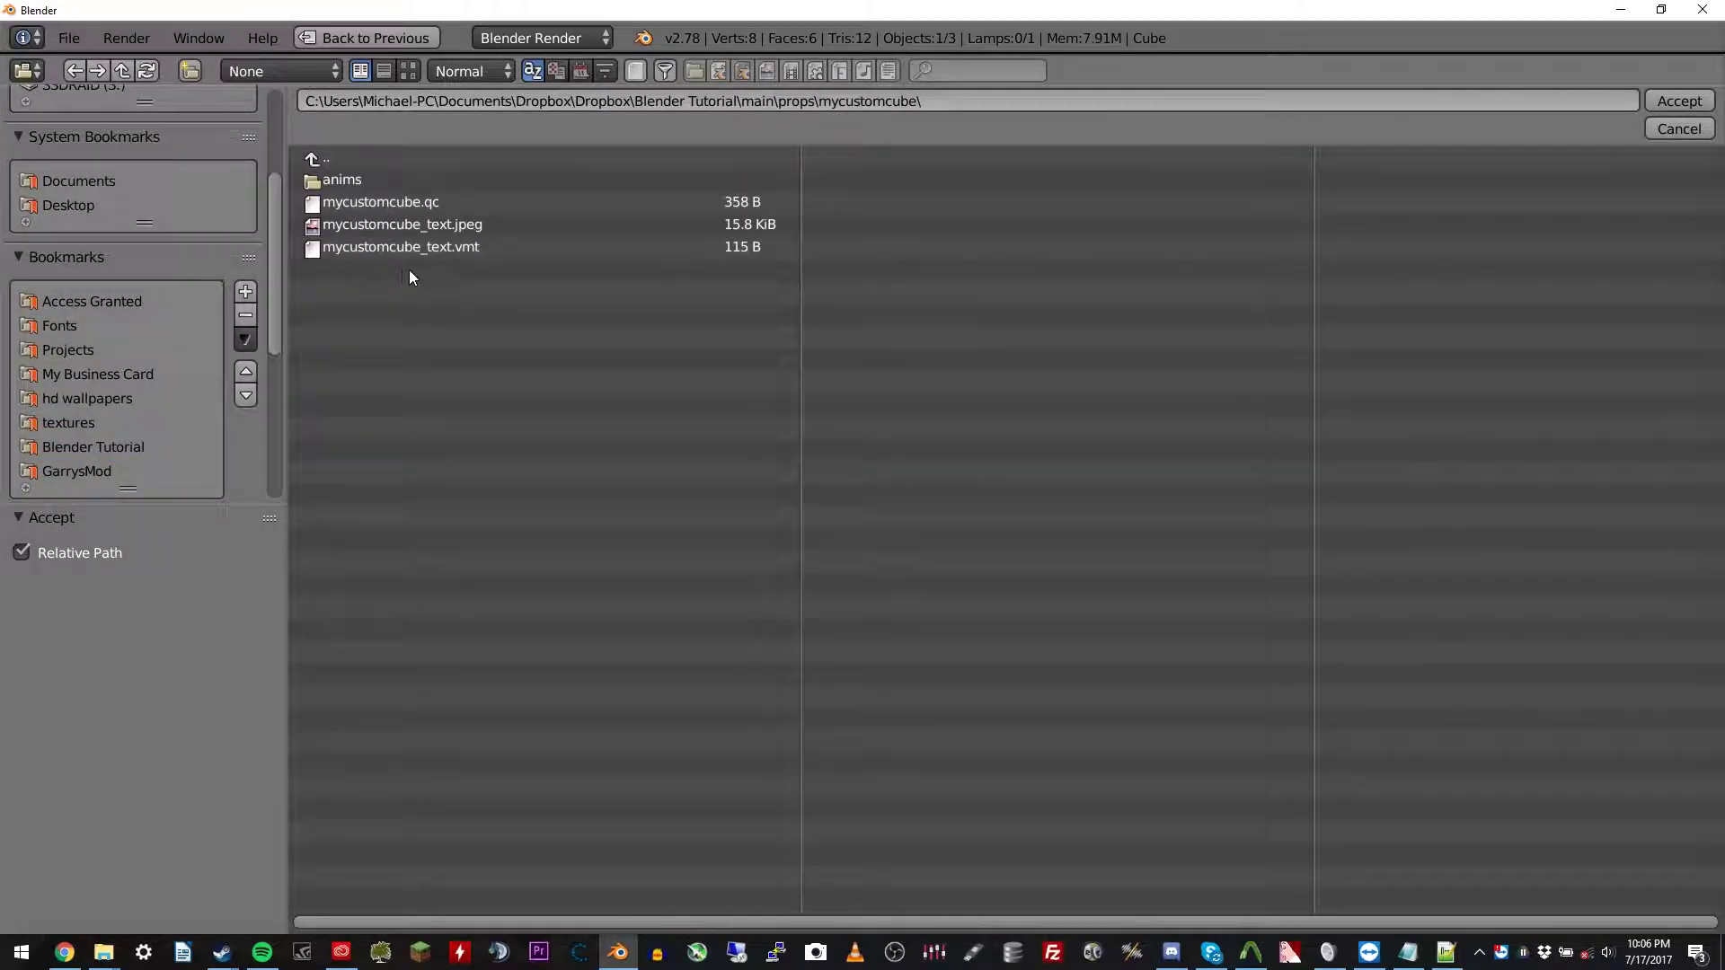
{"action": "left_click", "coordinate": [1664, 100]}
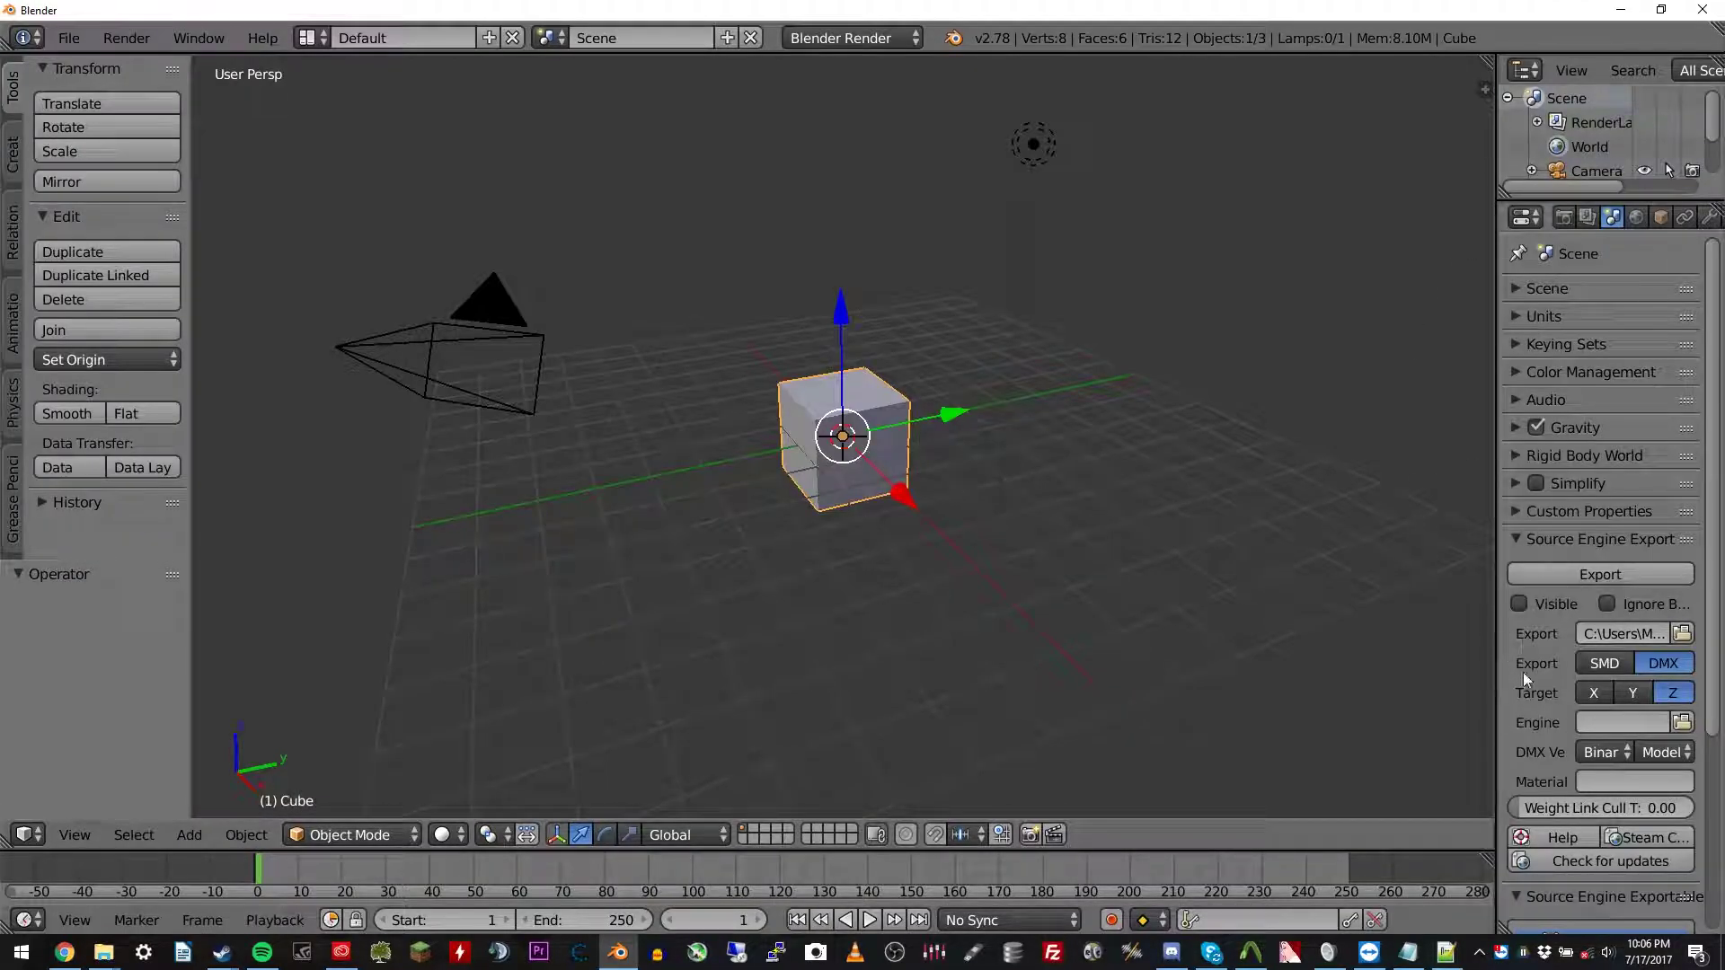
{"action": "left_click", "coordinate": [1594, 668]}
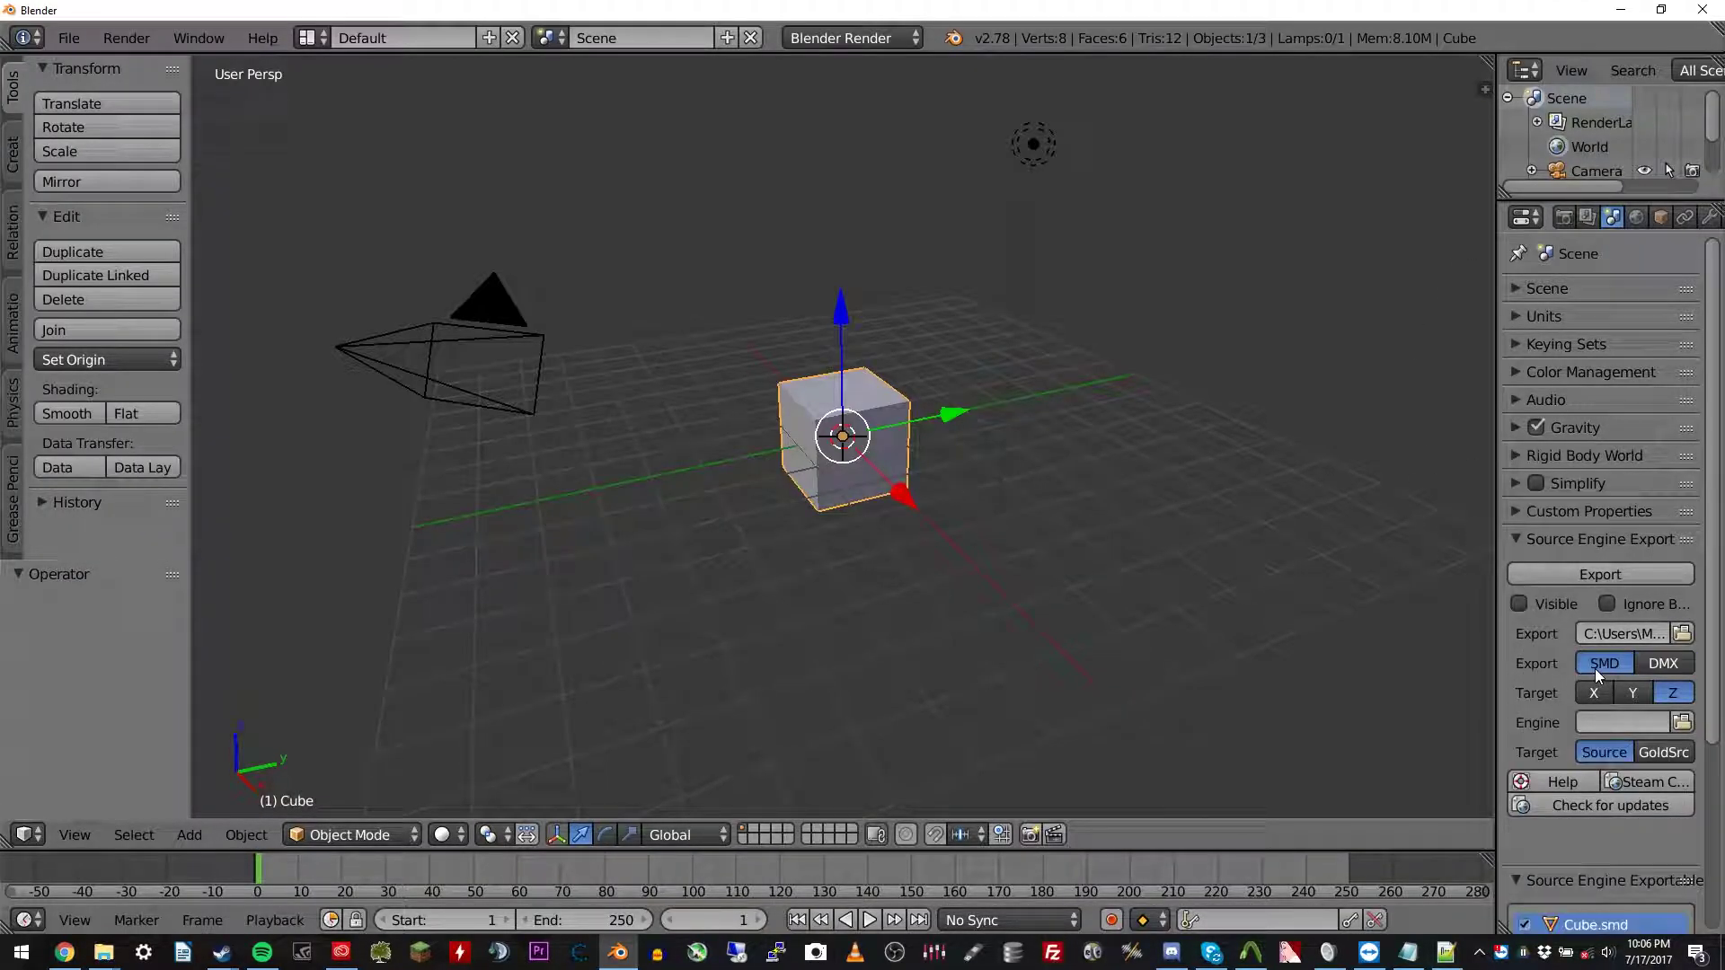
Set the engine path to the GarrysMod bin folder
{"action": "left_click", "coordinate": [1683, 725]}
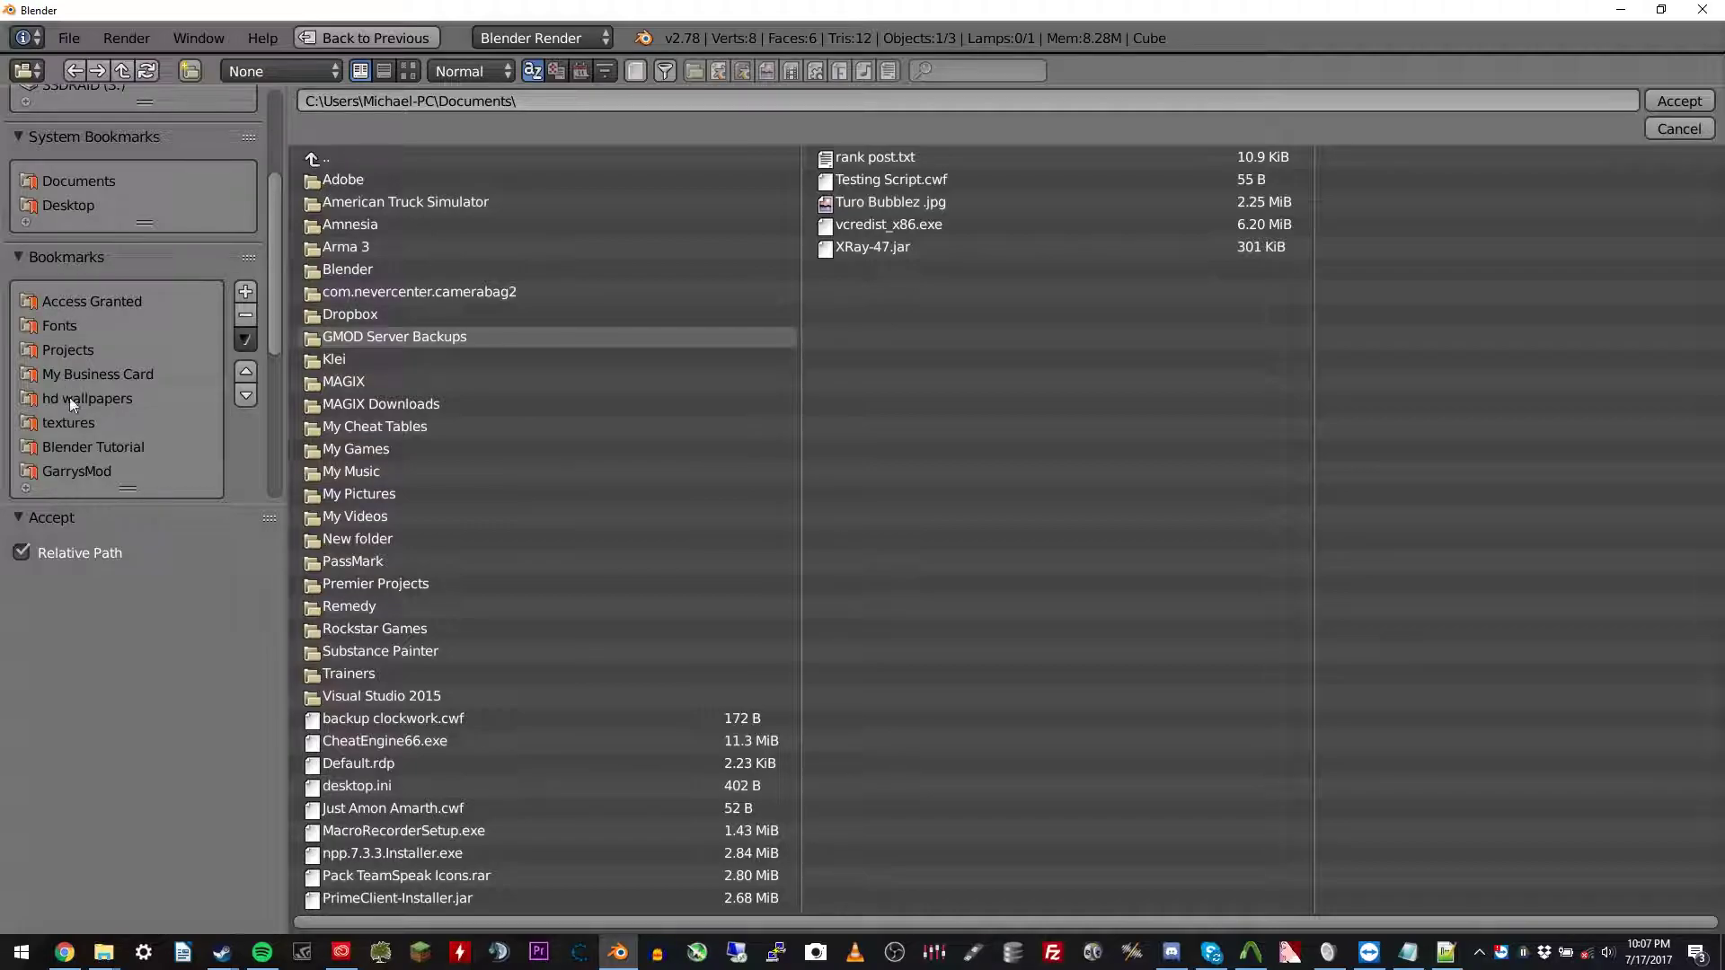
{"action": "left_click", "coordinate": [68, 474]}
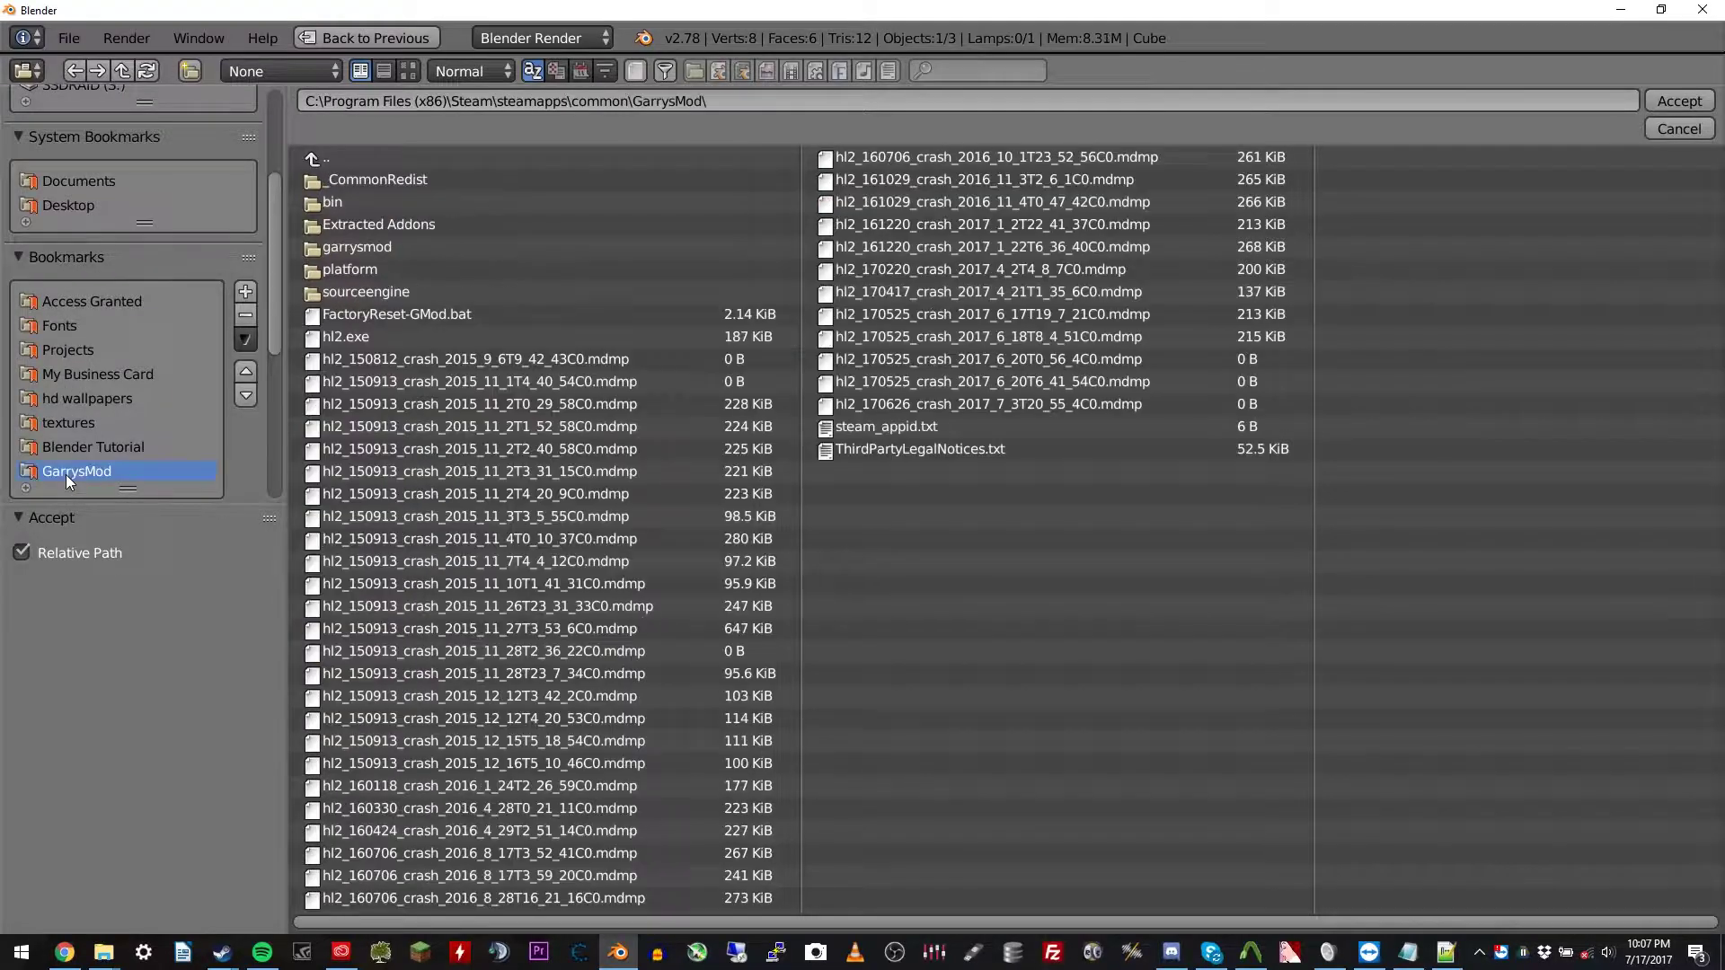
{"action": "left_click", "coordinate": [402, 203]}
{"action": "left_click", "coordinate": [1679, 101]}
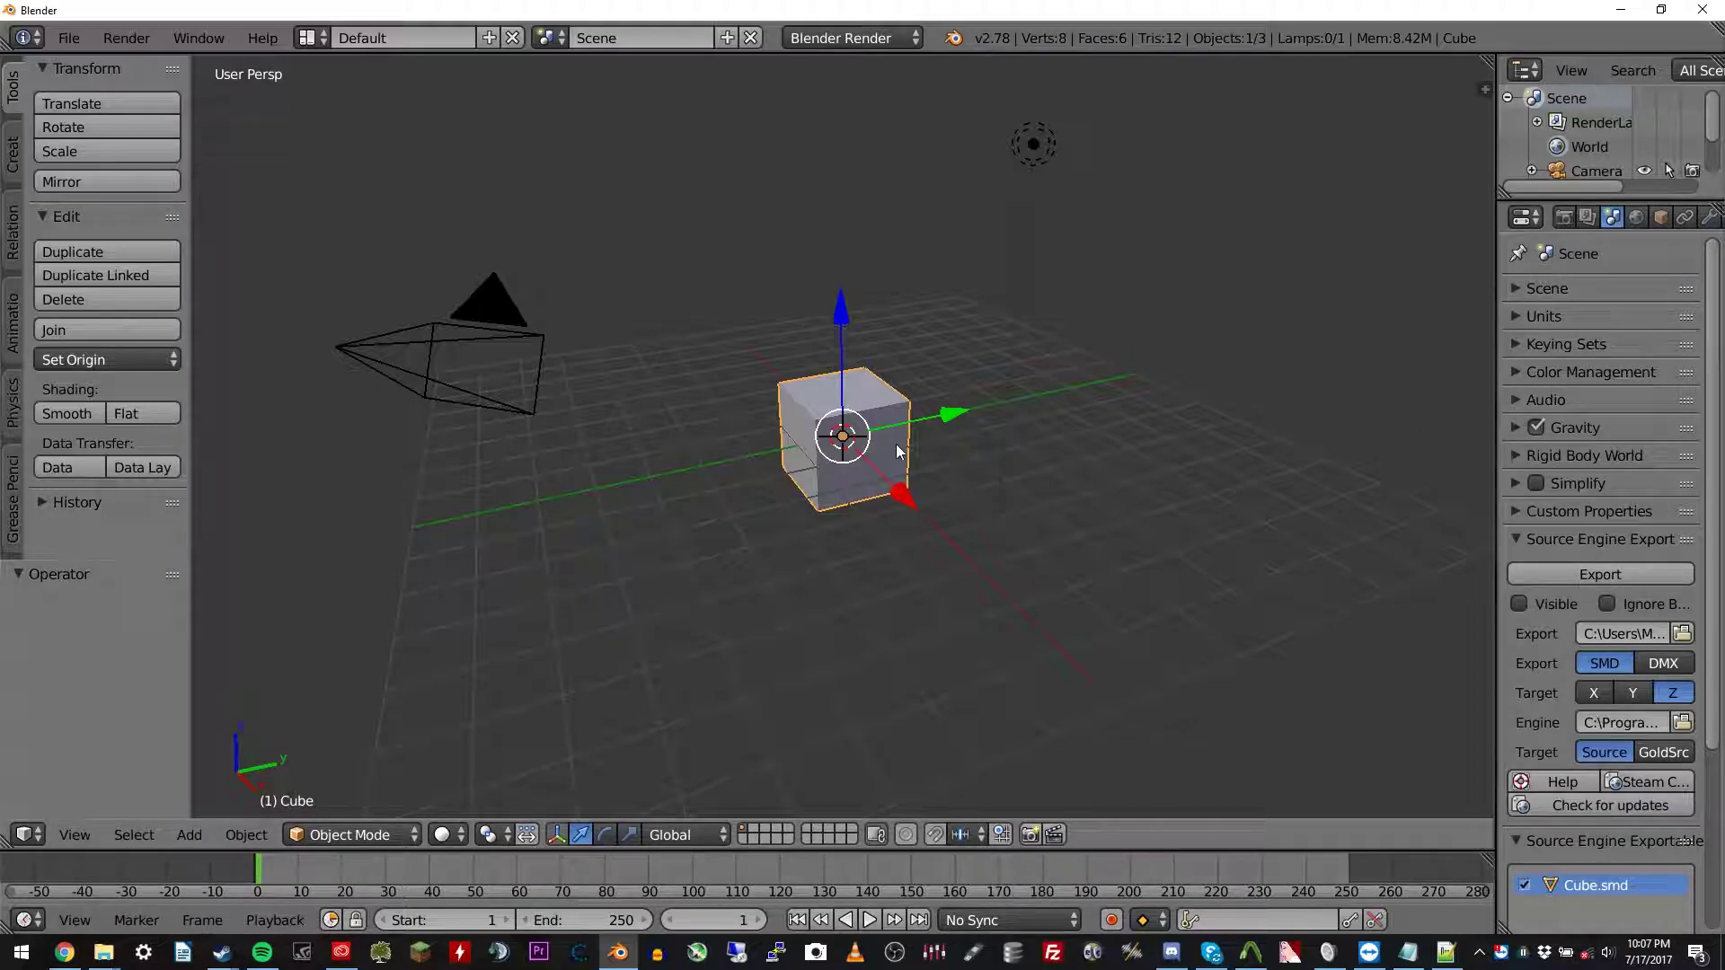
Enlarge Outliner/Properties, split the 3D view, make the left half a Node Editor, hide side panels
{"action": "left_click_drag", "start_coordinate": [1496, 270], "coordinate": [1228, 270]}
{"action": "left_click_drag", "start_coordinate": [1331, 203], "coordinate": [1331, 415]}
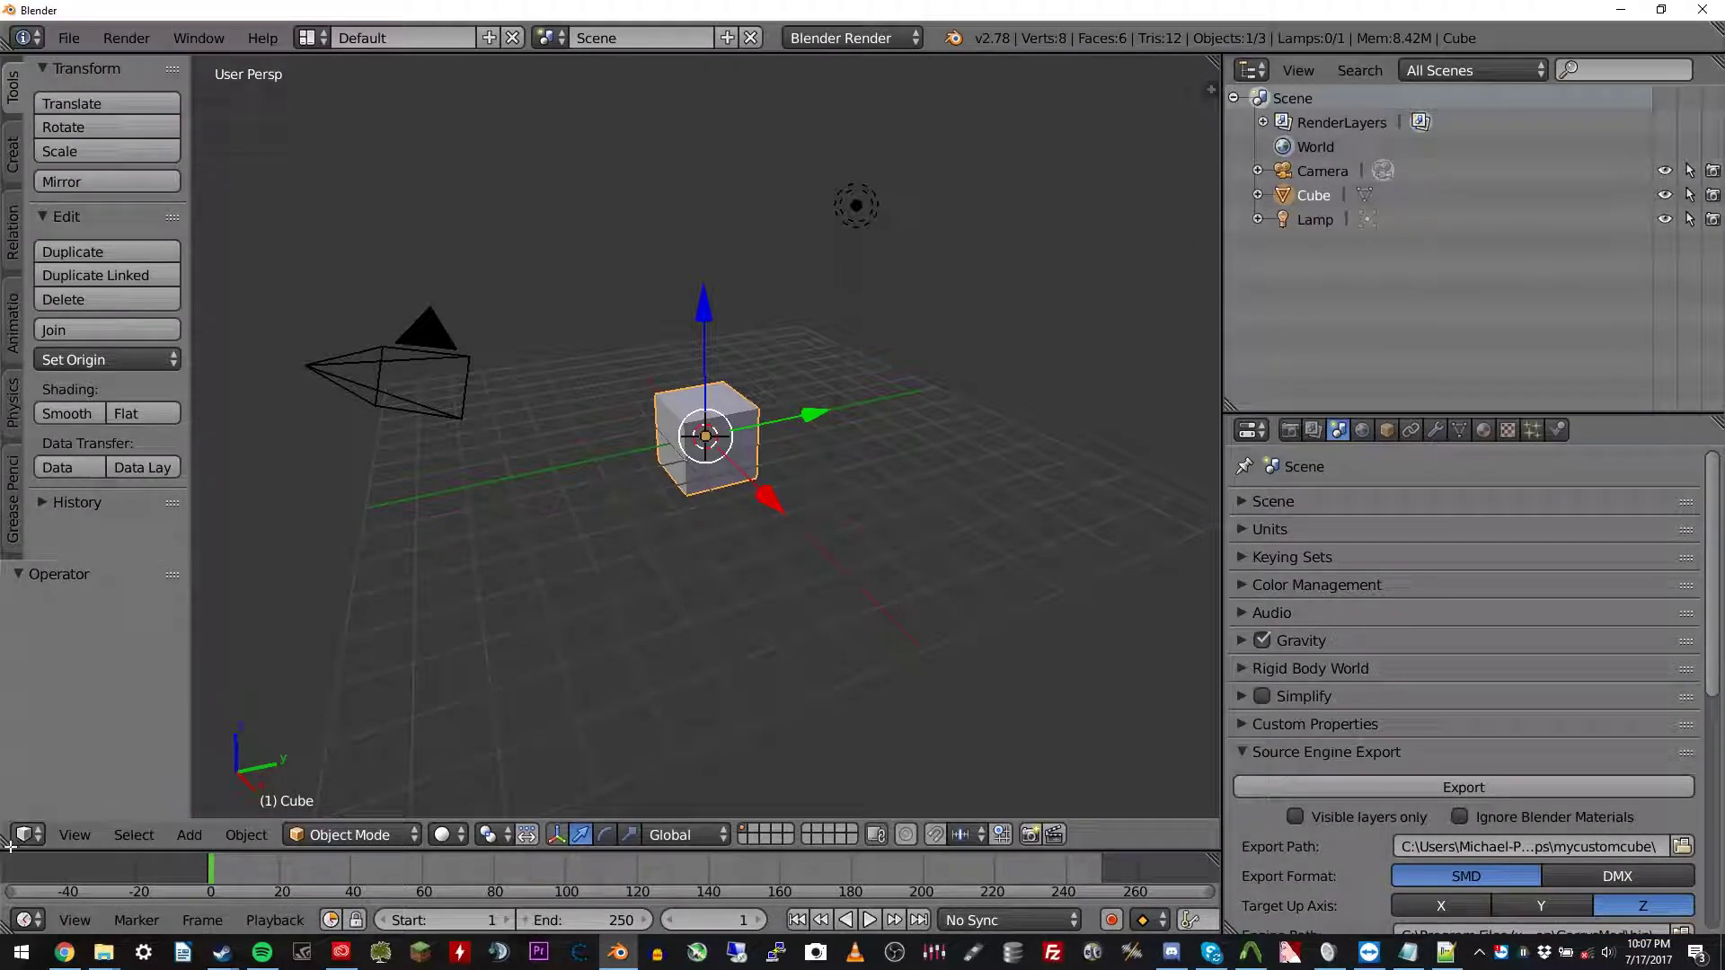
{"action": "left_click_drag", "start_coordinate": [9, 843], "coordinate": [490, 840]}
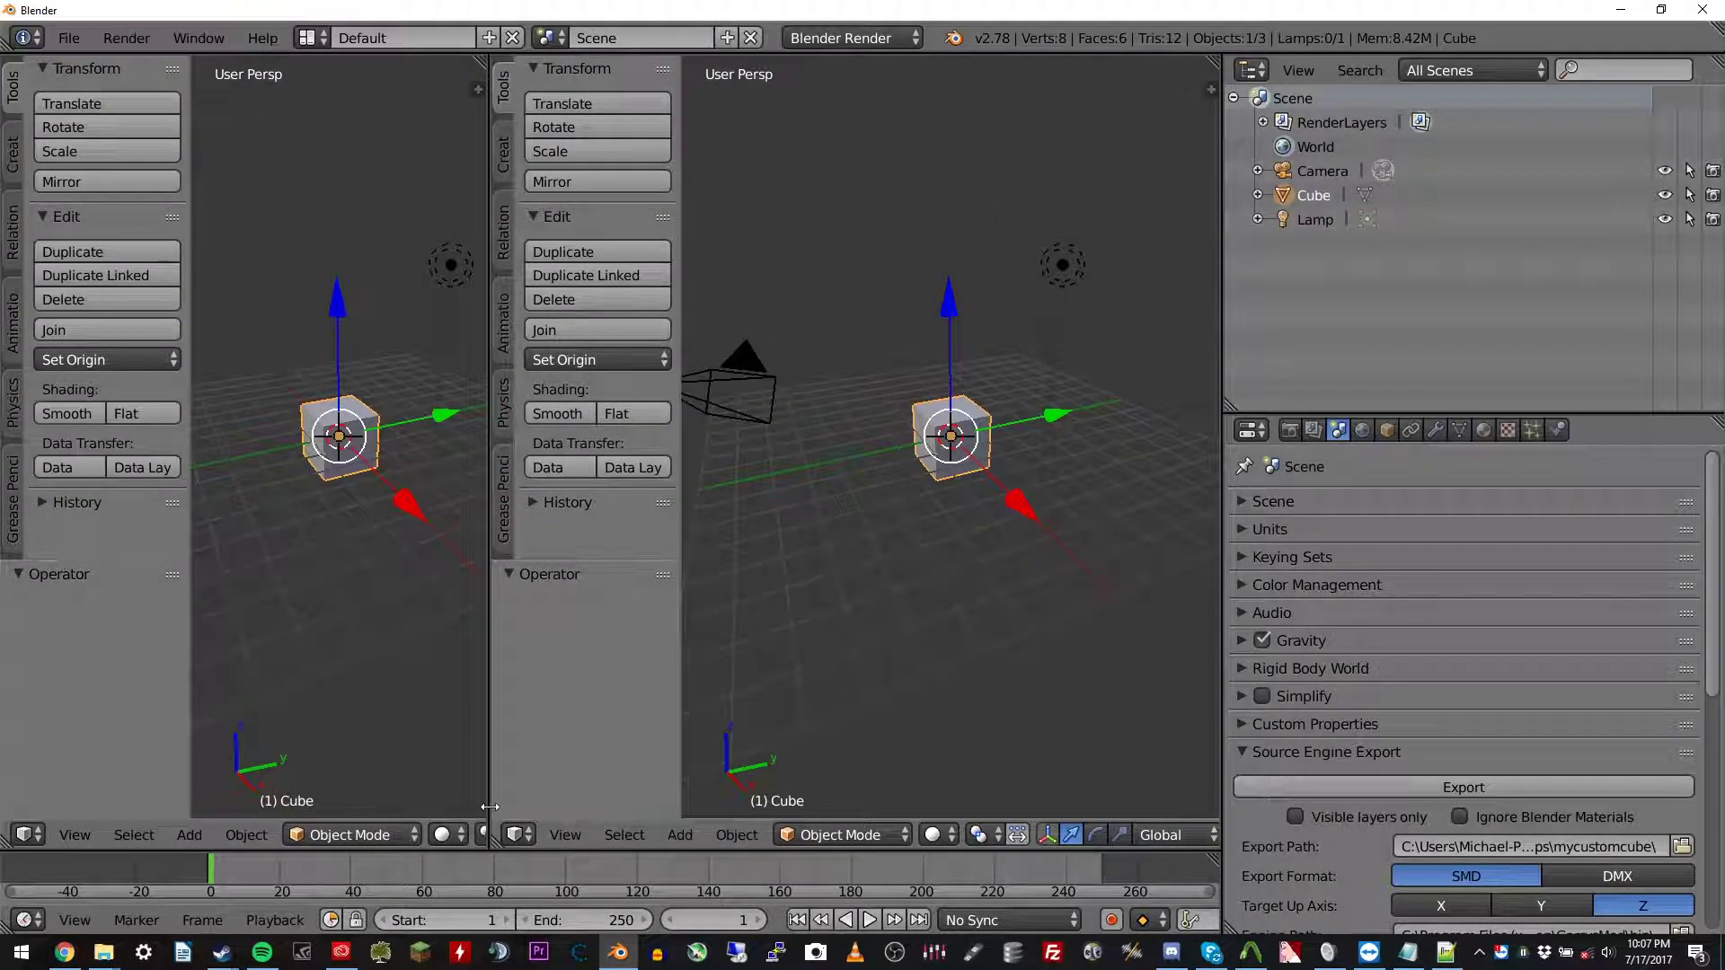
{"action": "left_click", "coordinate": [27, 835]}
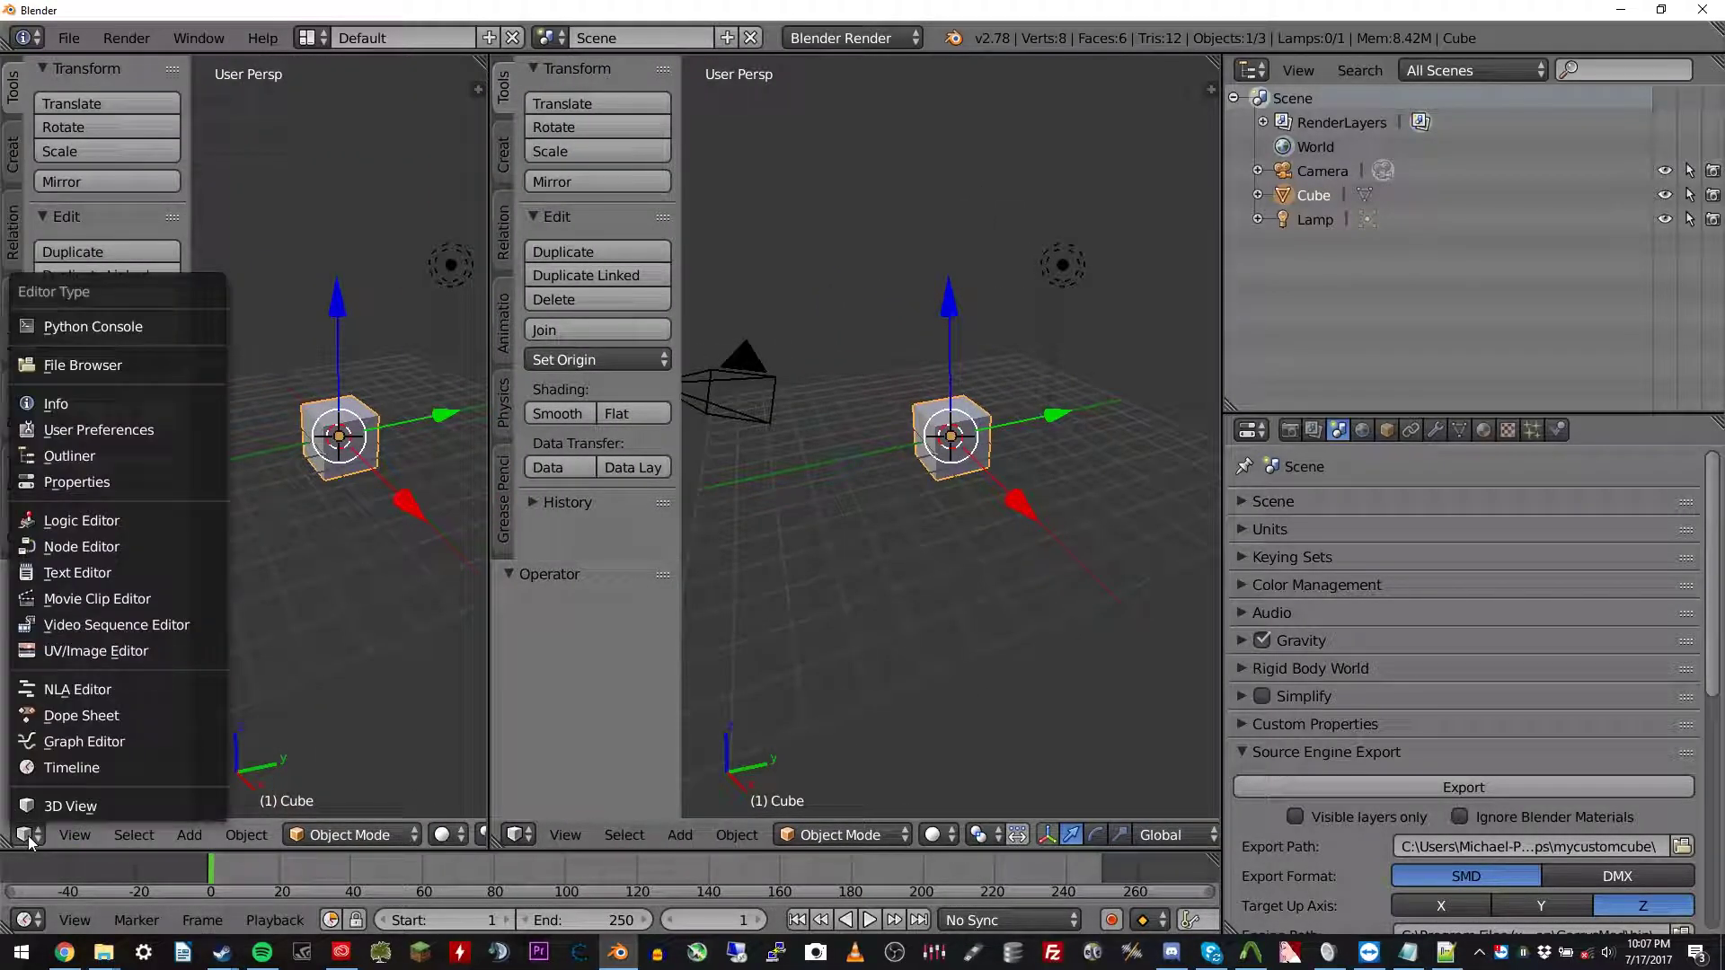
{"action": "left_click", "coordinate": [78, 546]}
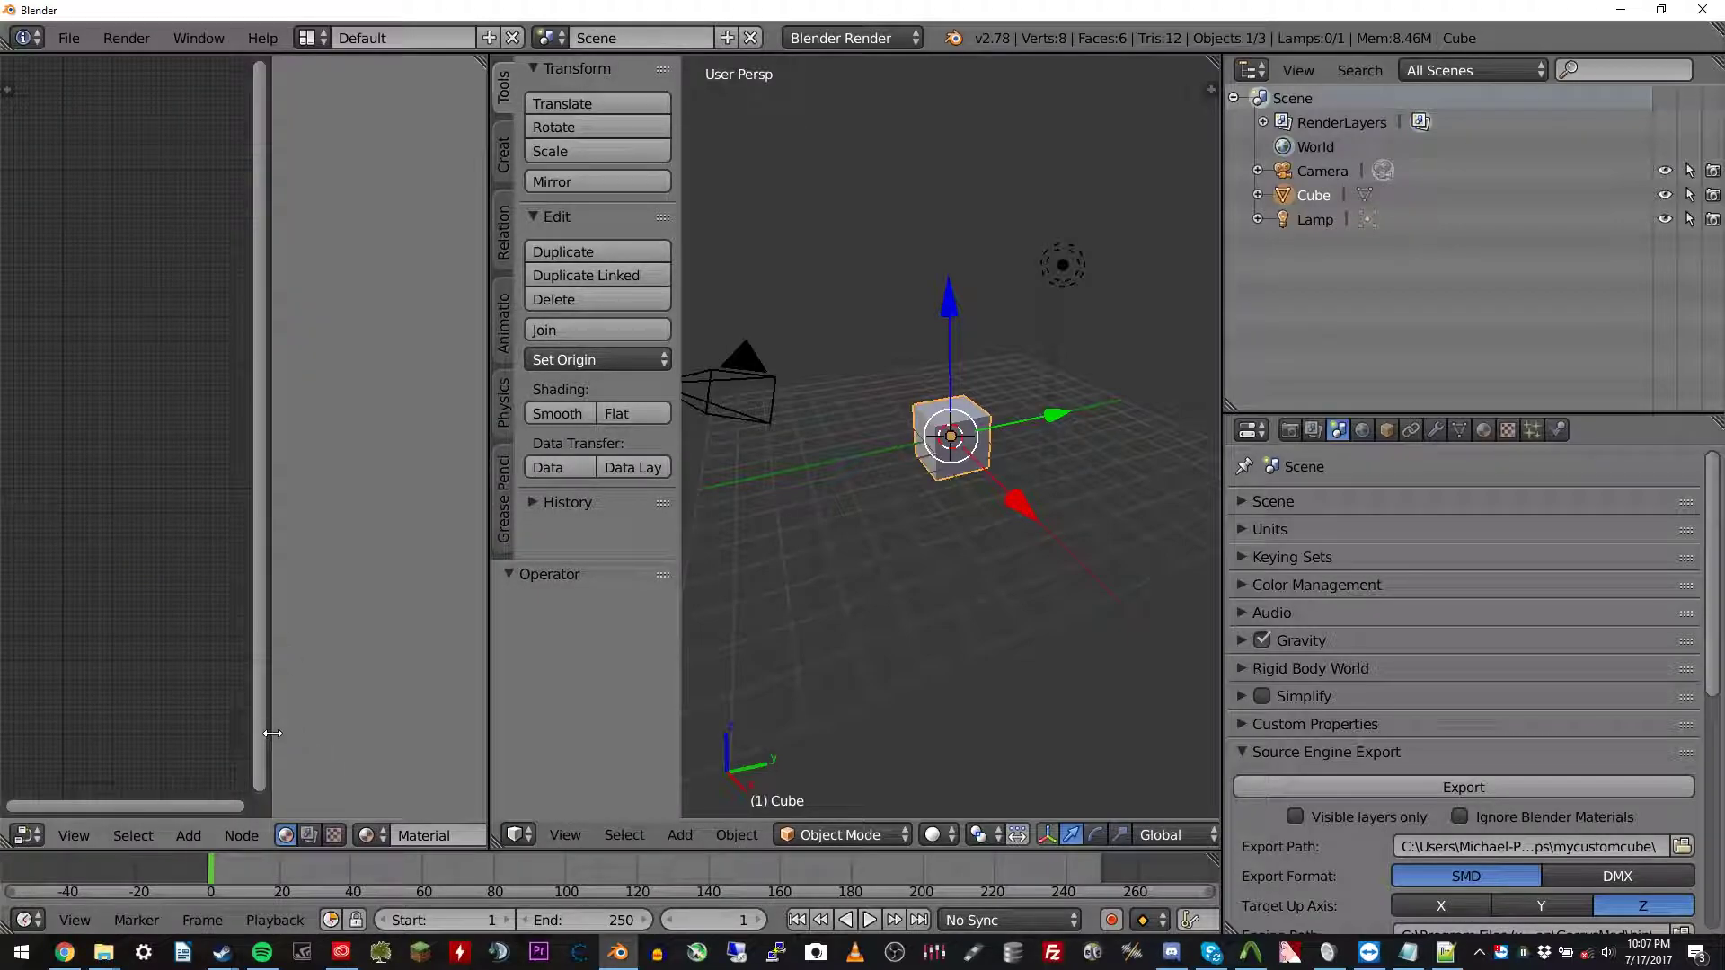
{"action": "left_click_drag", "start_coordinate": [273, 733], "coordinate": [462, 672]}
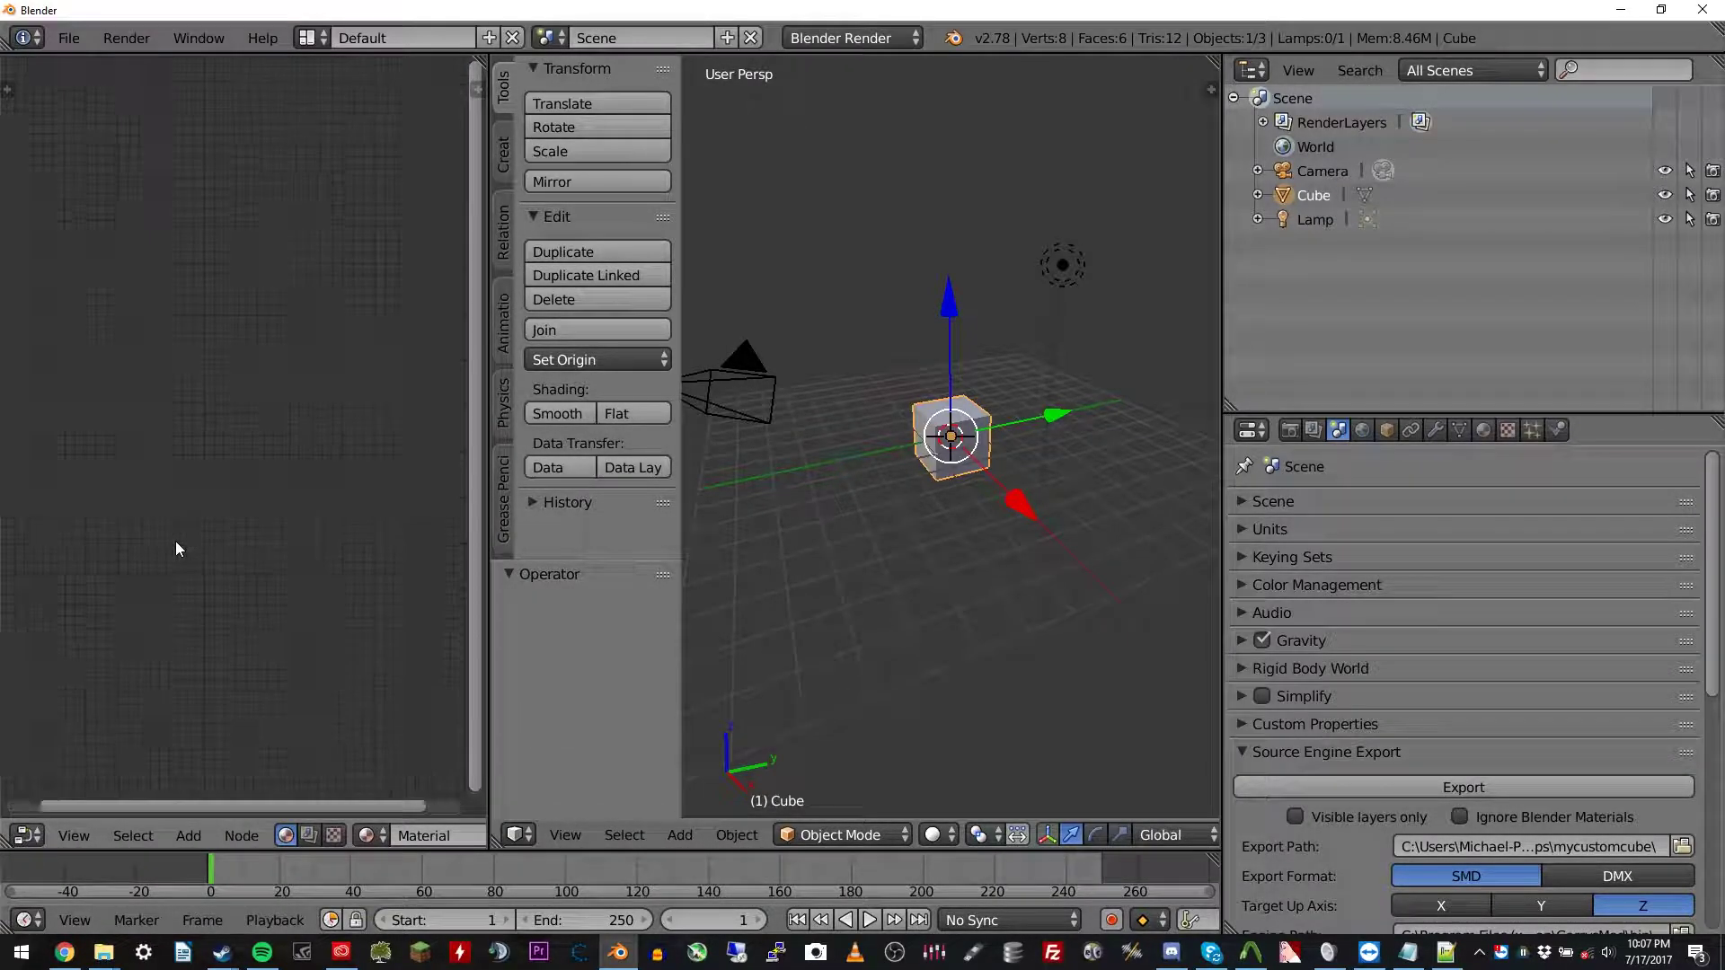
{"action": "scroll", "coordinate": [224, 521], "scroll_direction": "up", "scroll_amount": 3}
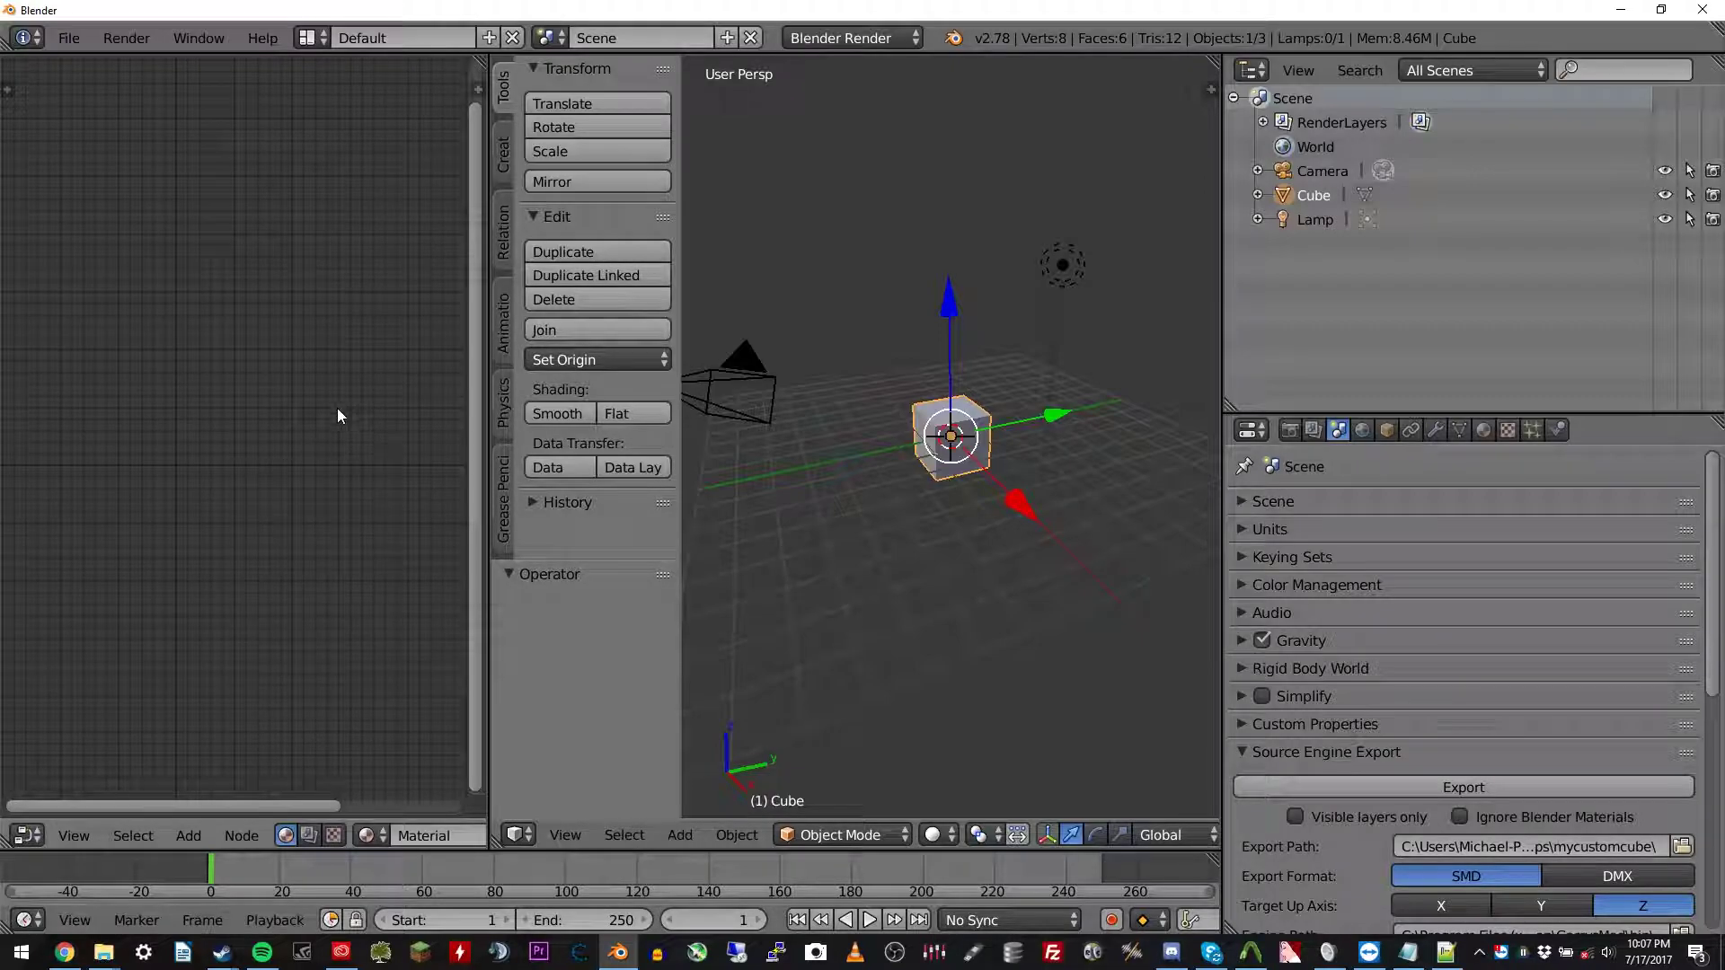
{"action": "left_click_drag", "start_coordinate": [678, 480], "coordinate": [490, 486]}
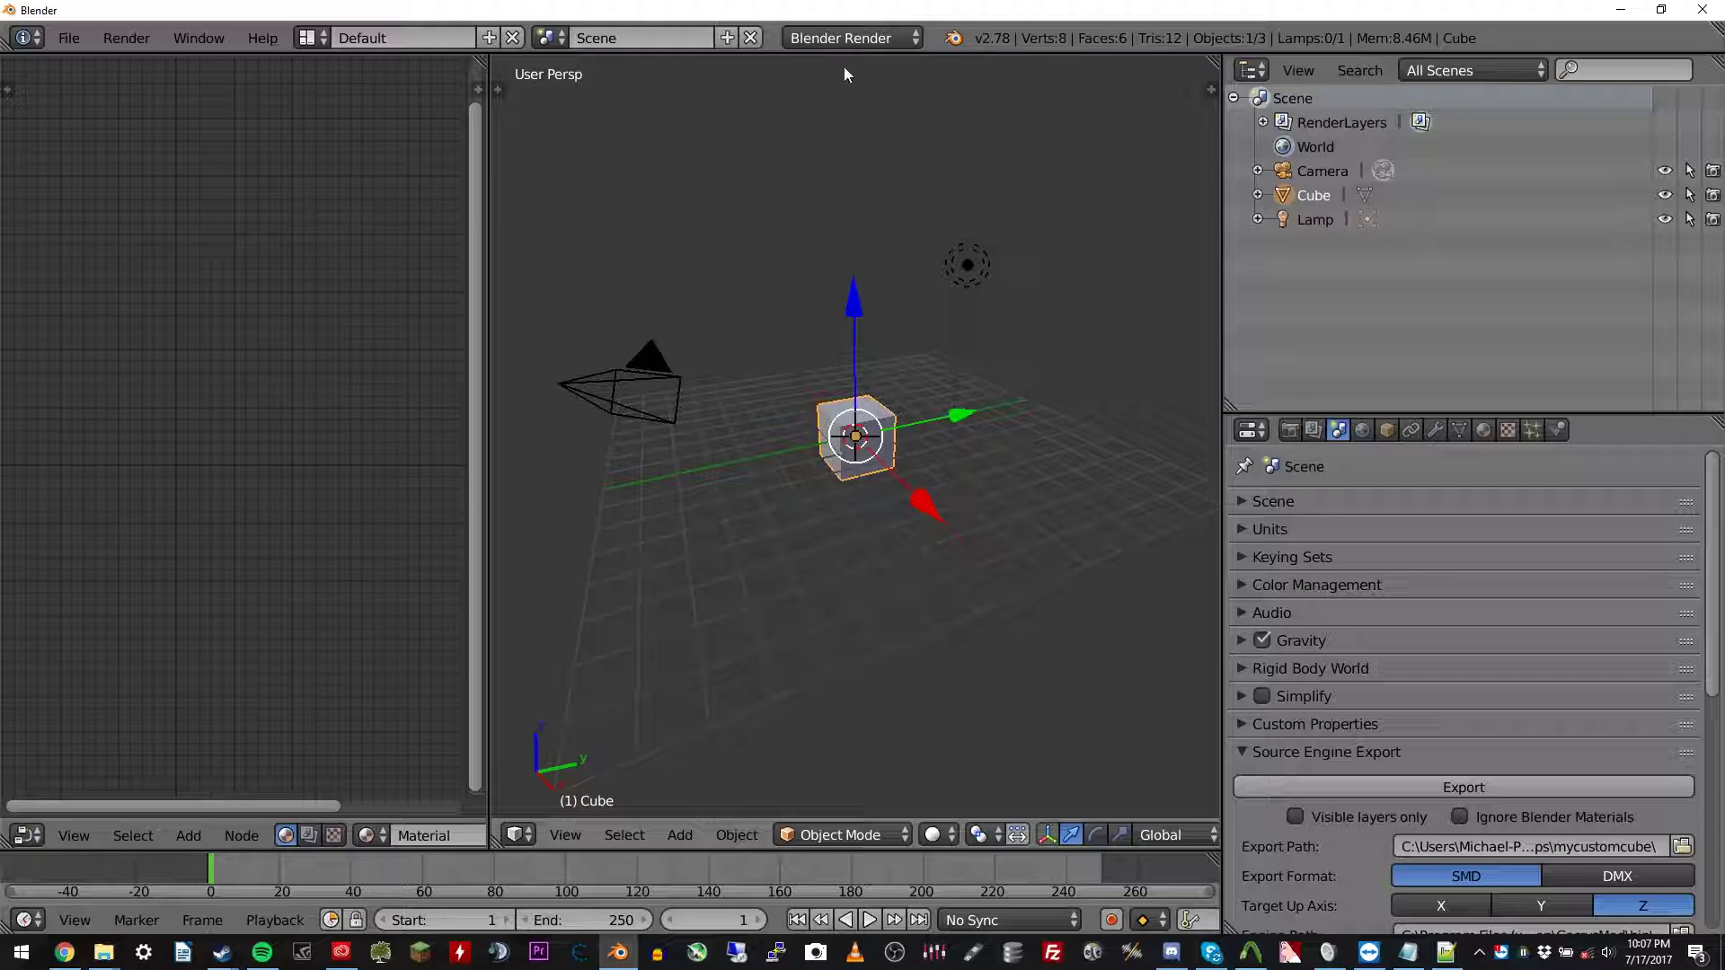
Switch the render engine to Cycles Render and scale the cube by 10
{"action": "left_click", "coordinate": [854, 40]}
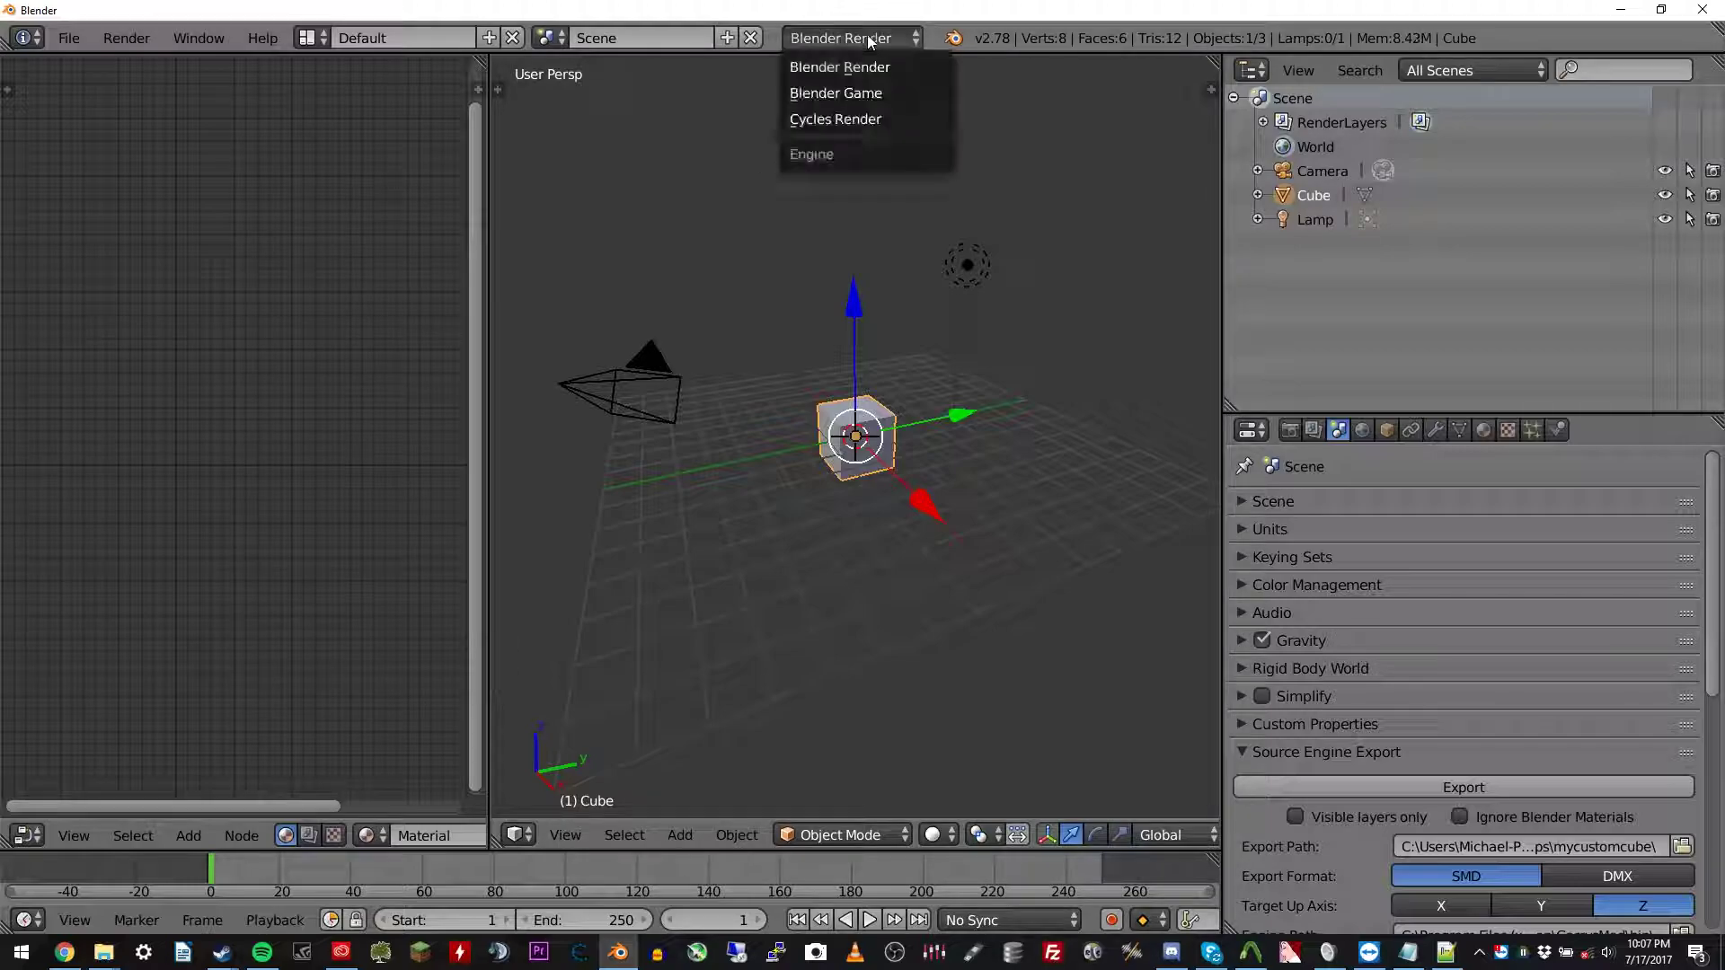
{"action": "left_click", "coordinate": [827, 123]}
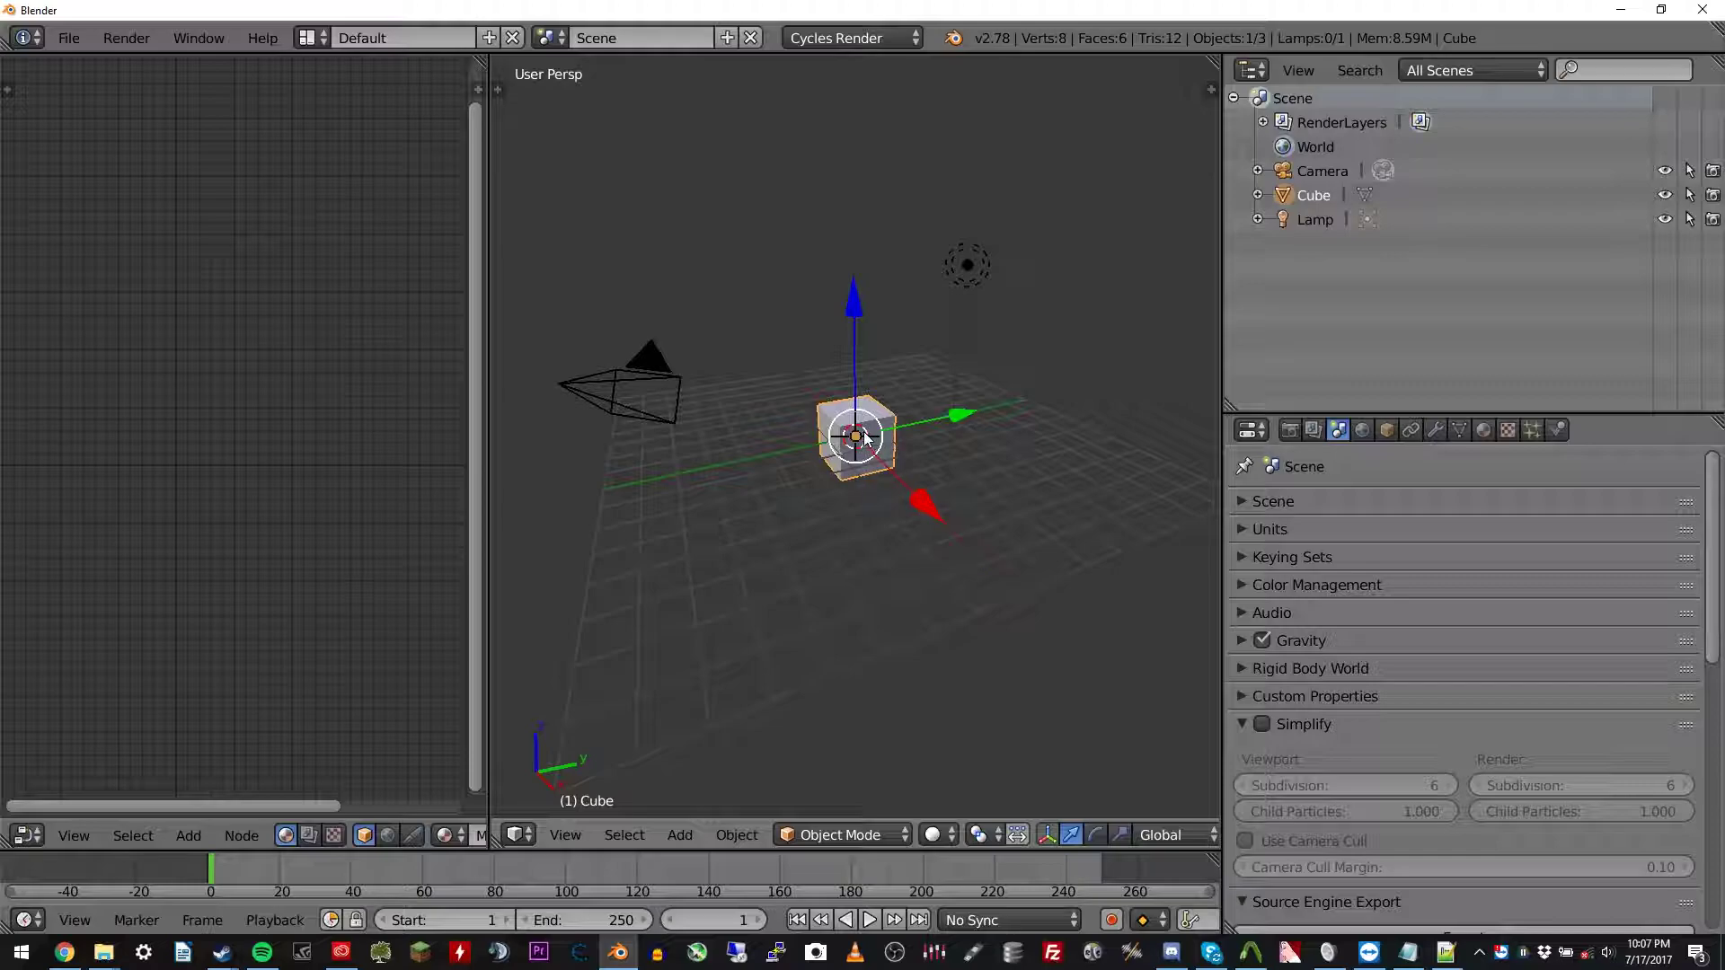
{"action": "key", "text": "s"}
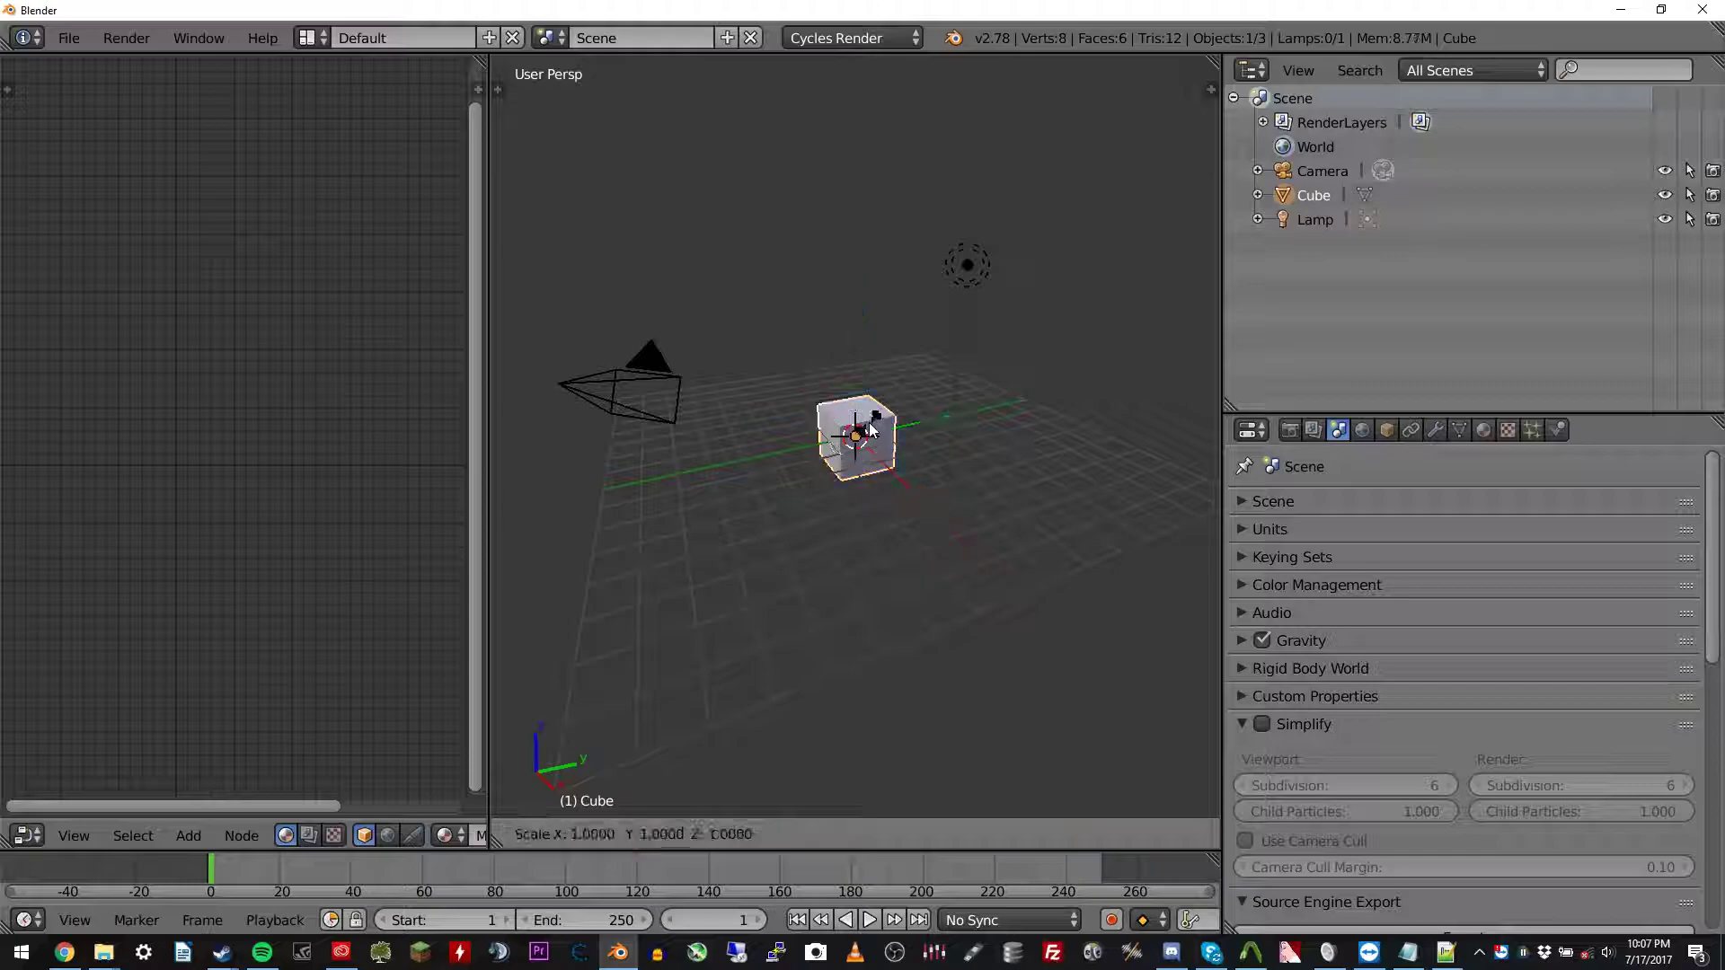
{"action": "type", "text": "10"}
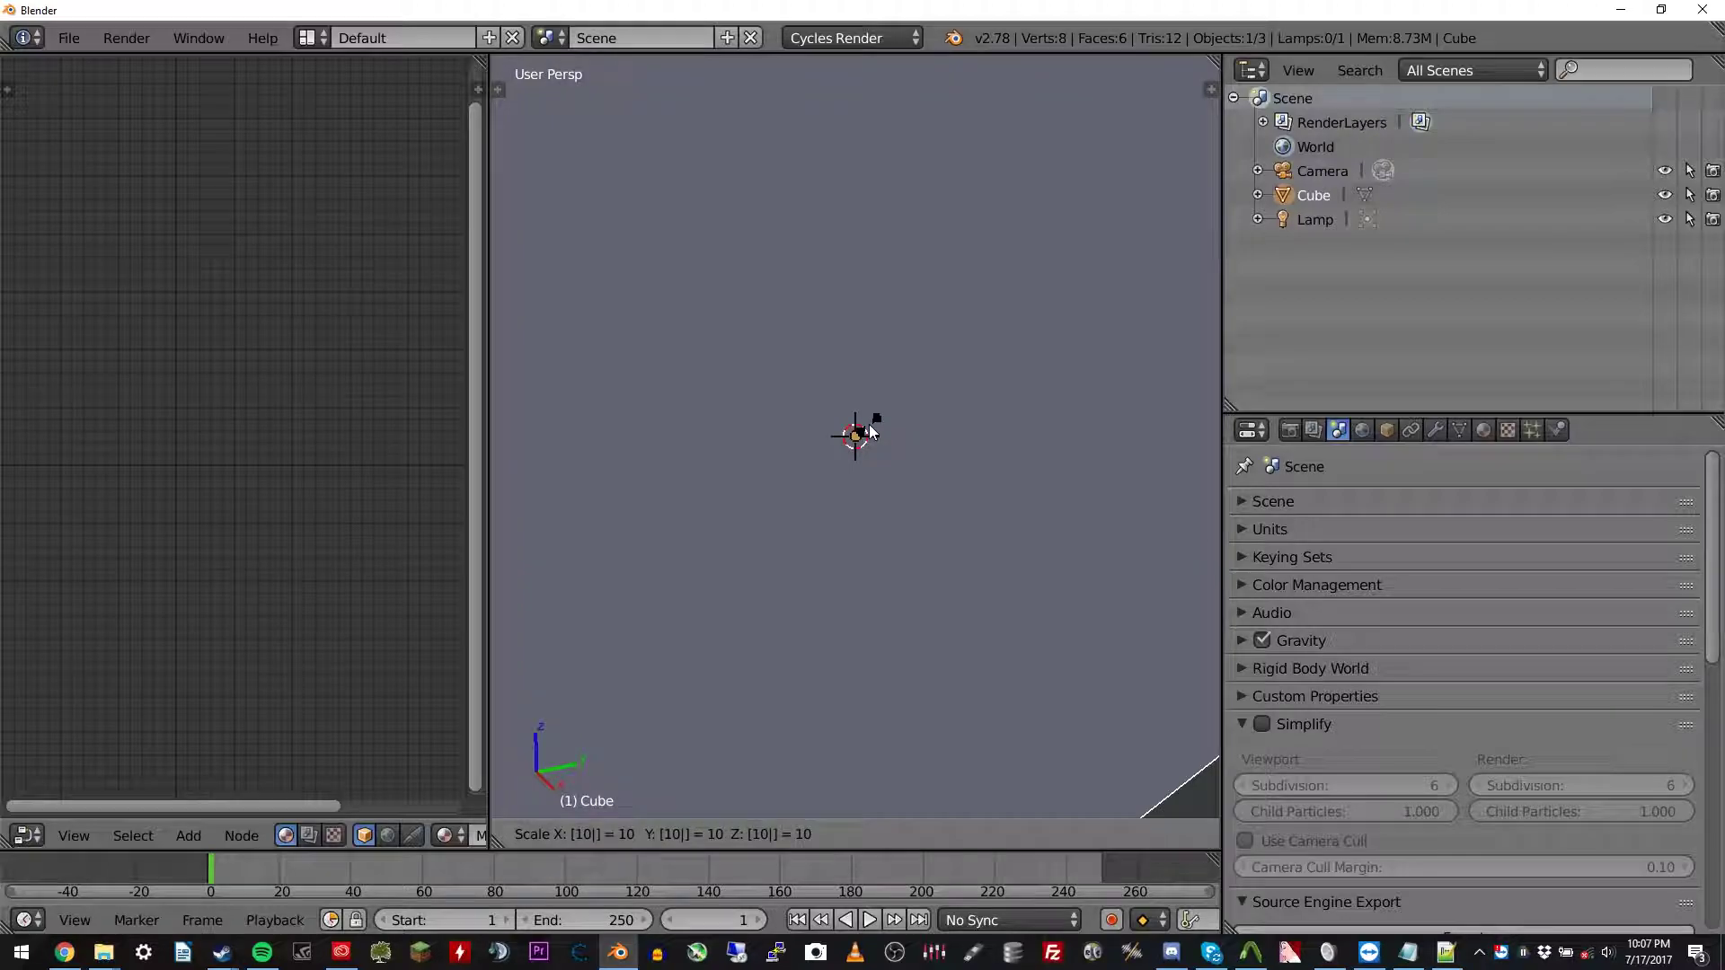
{"action": "key", "text": "Return"}
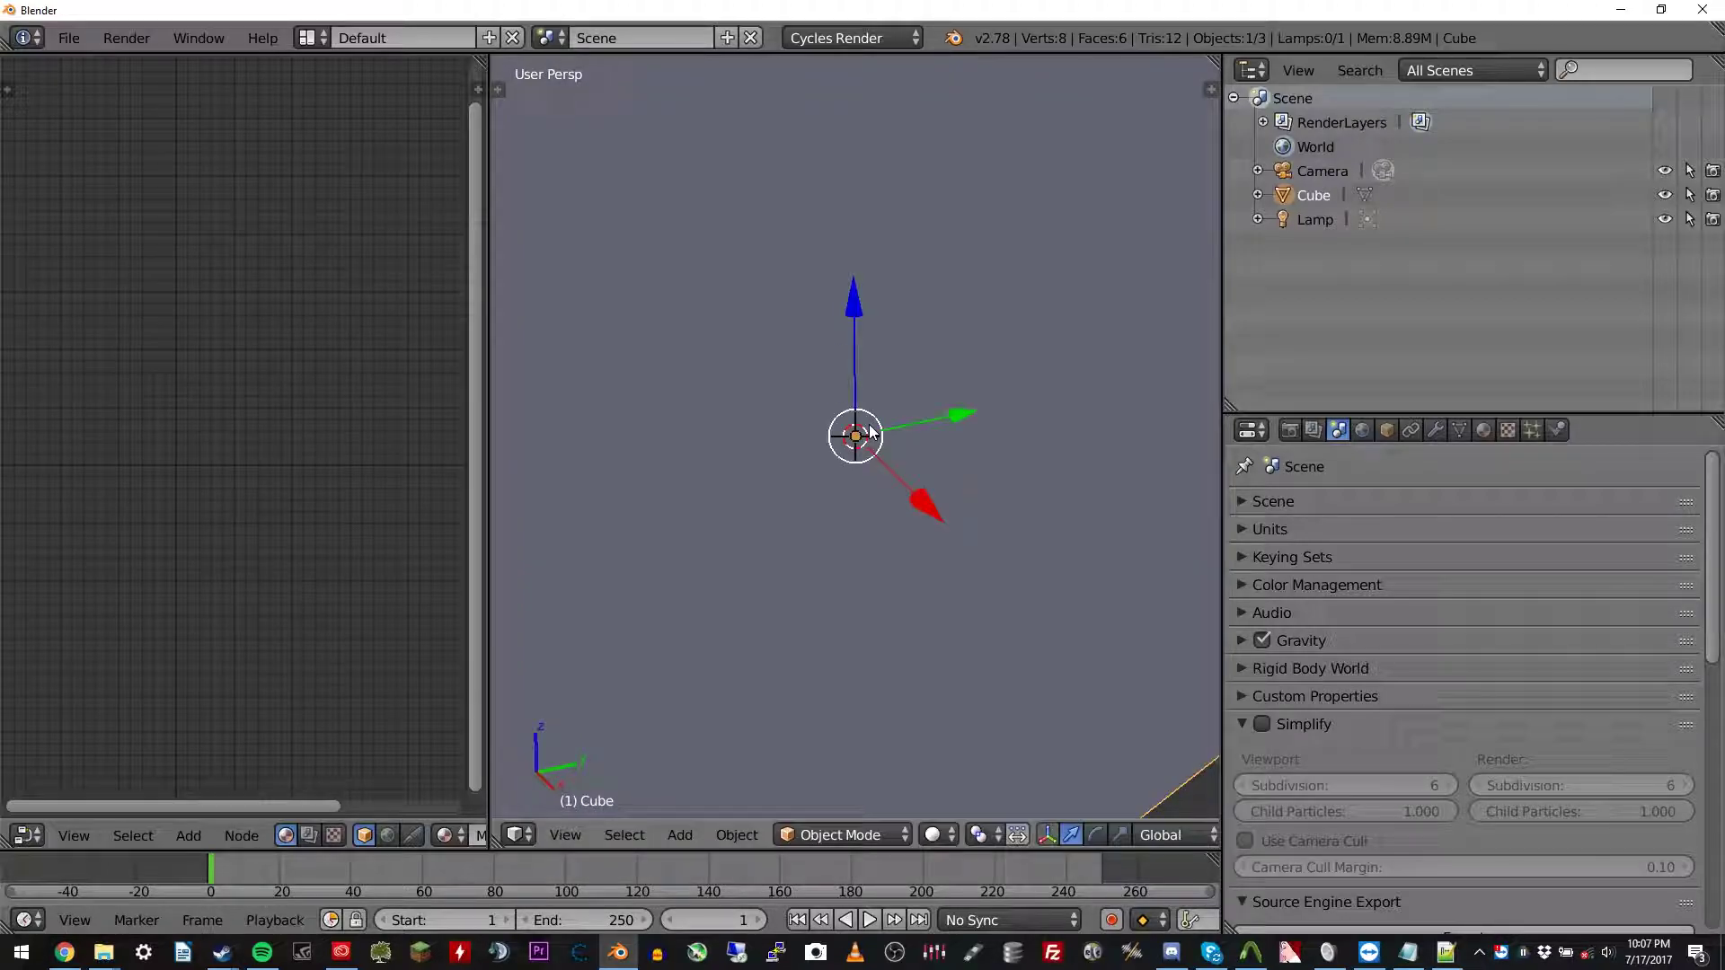
{"action": "key", "text": "ctrl+z"}
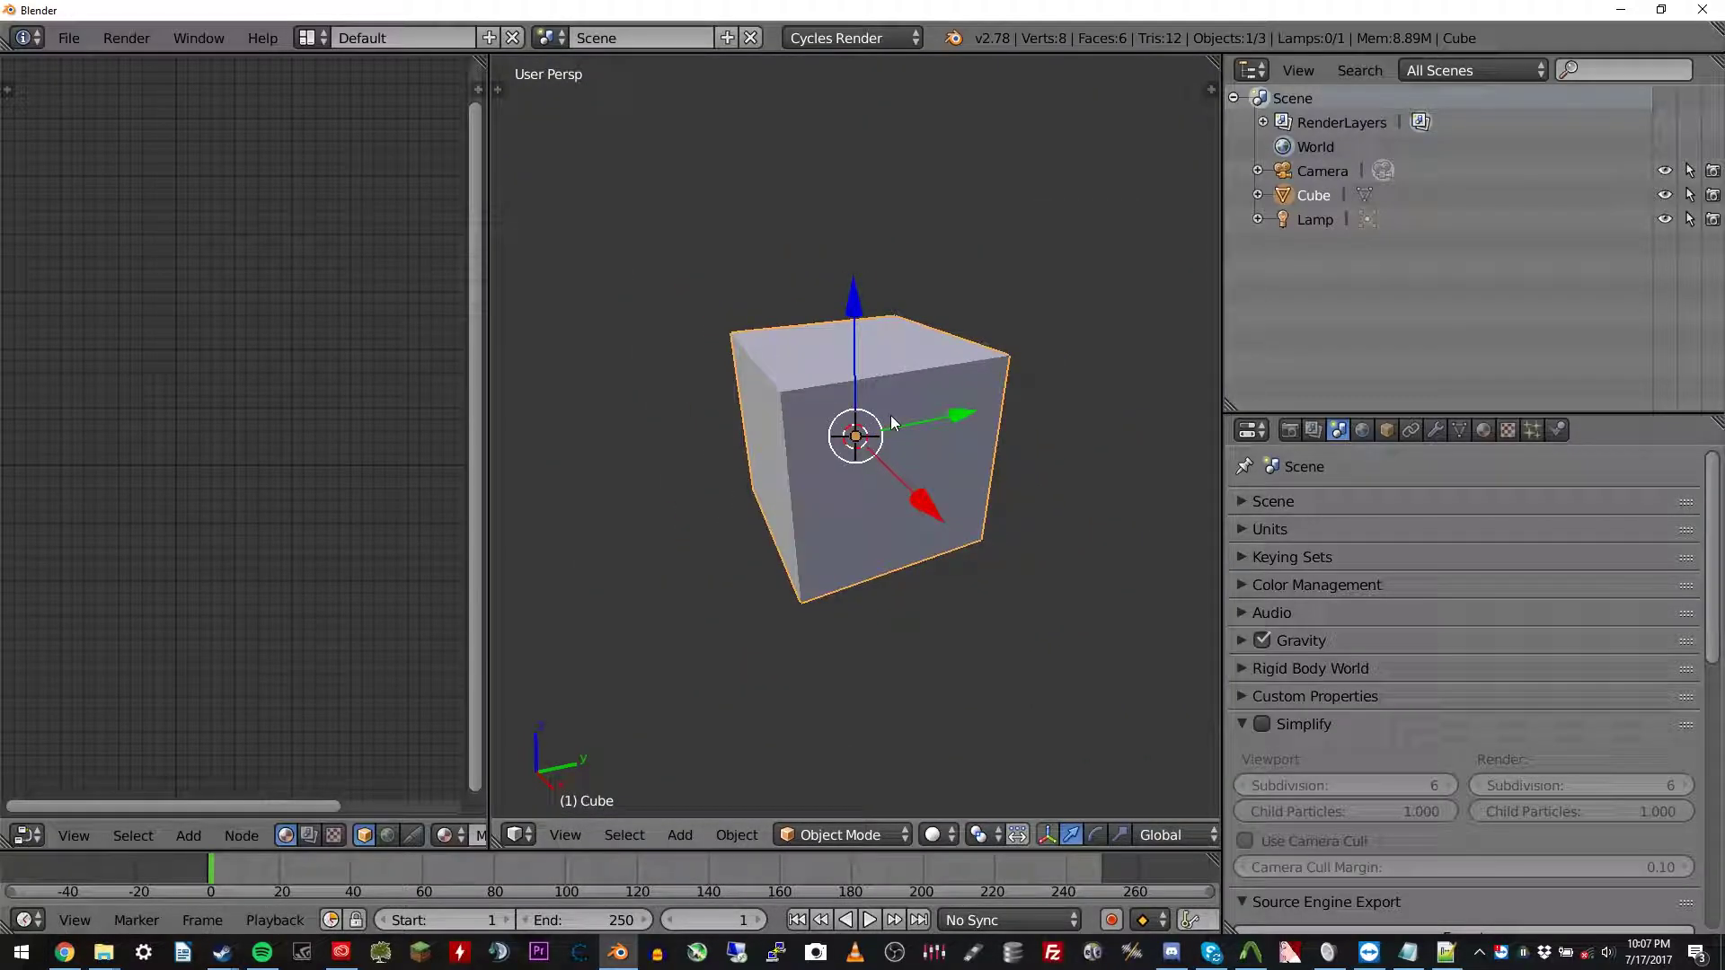
{"action": "middle_click_drag", "start_coordinate": [891, 415], "coordinate": [907, 378]}
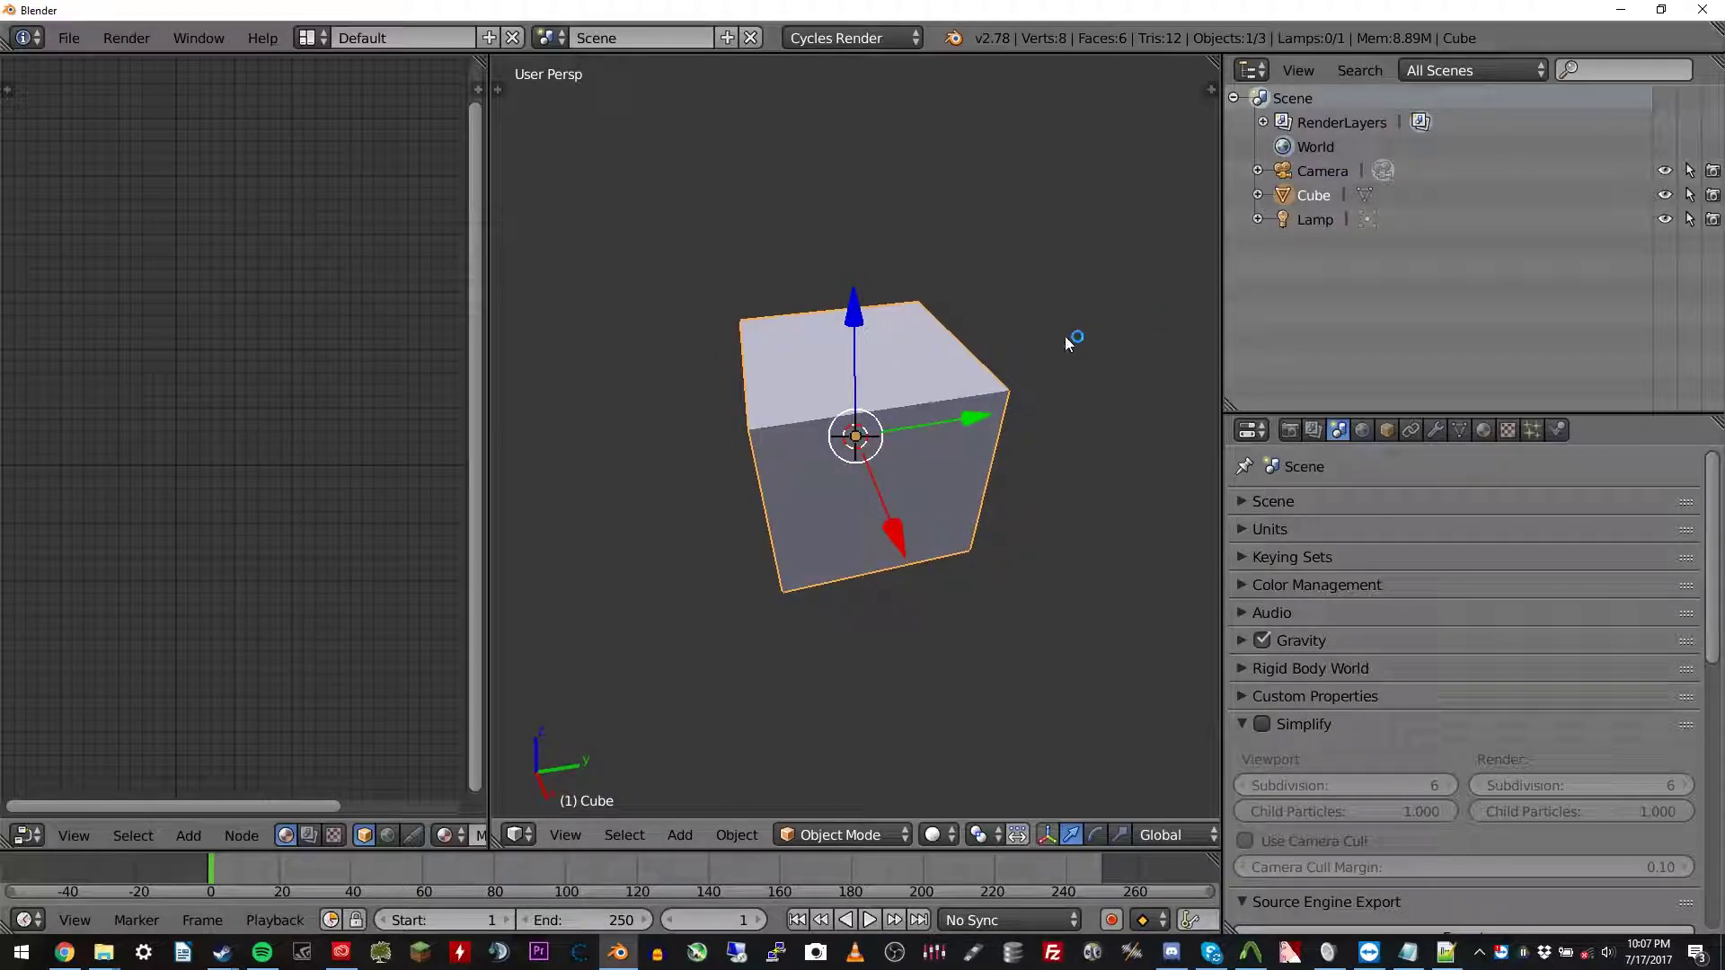
Rename the Cube object to mycustomcube
{"action": "double_click", "coordinate": [1322, 195]}
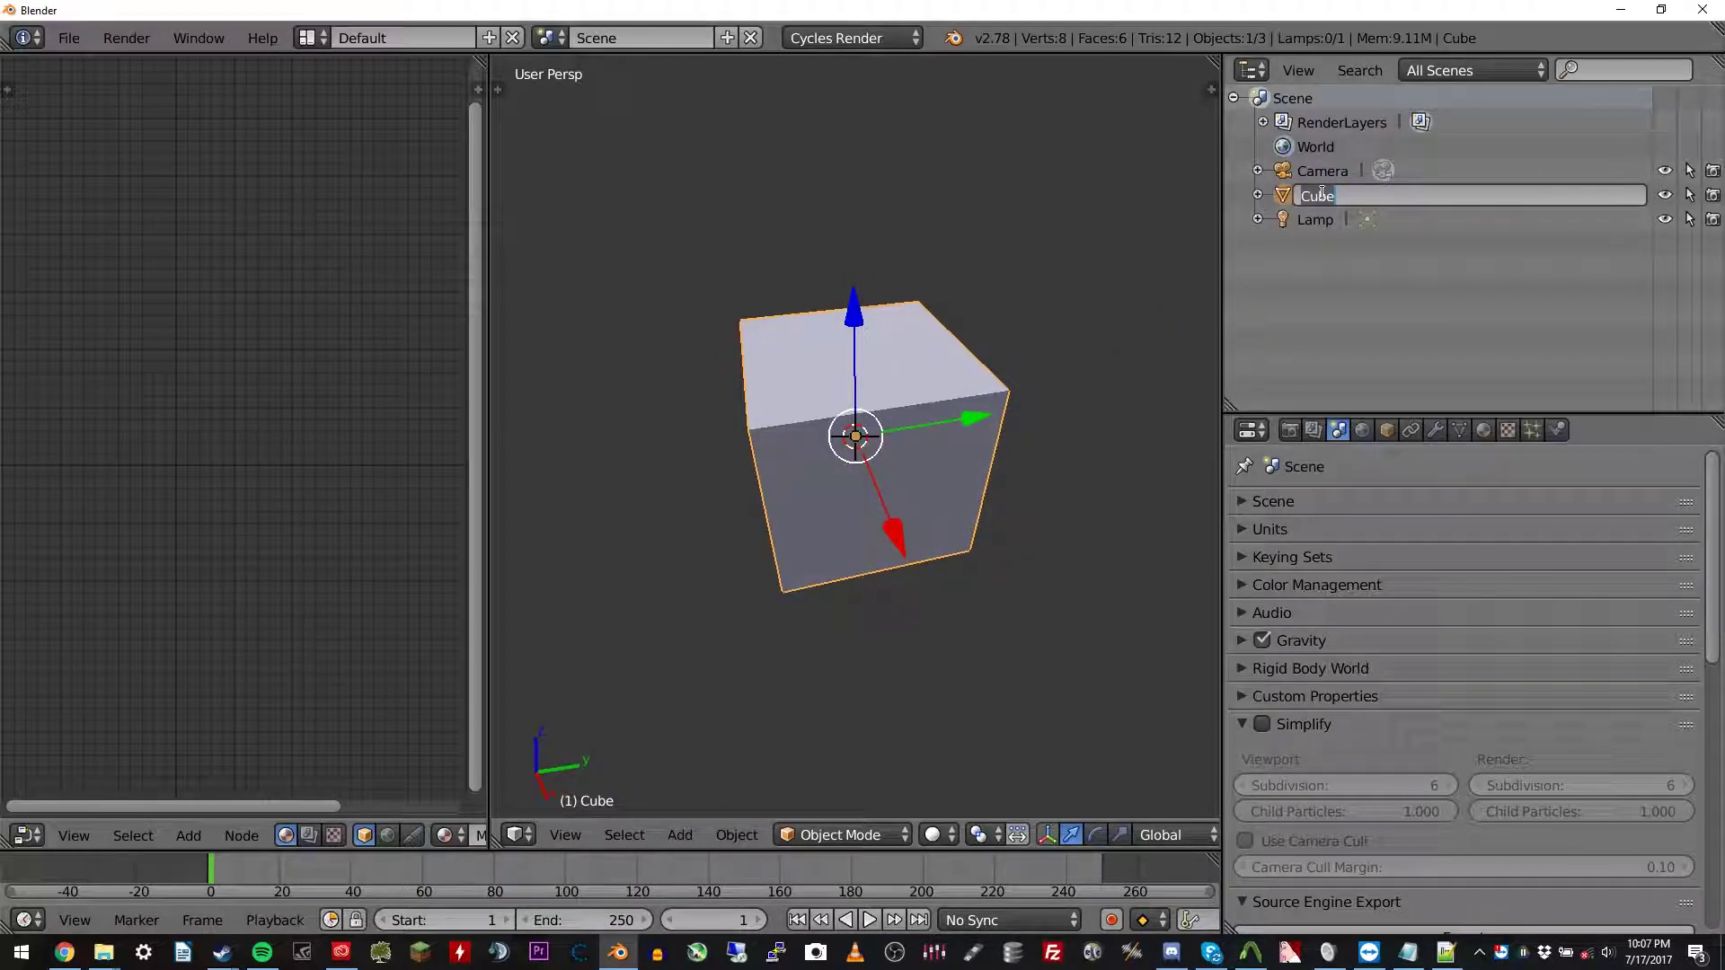
{"action": "type", "text": "mycustomcube"}
{"action": "key", "text": "Return"}
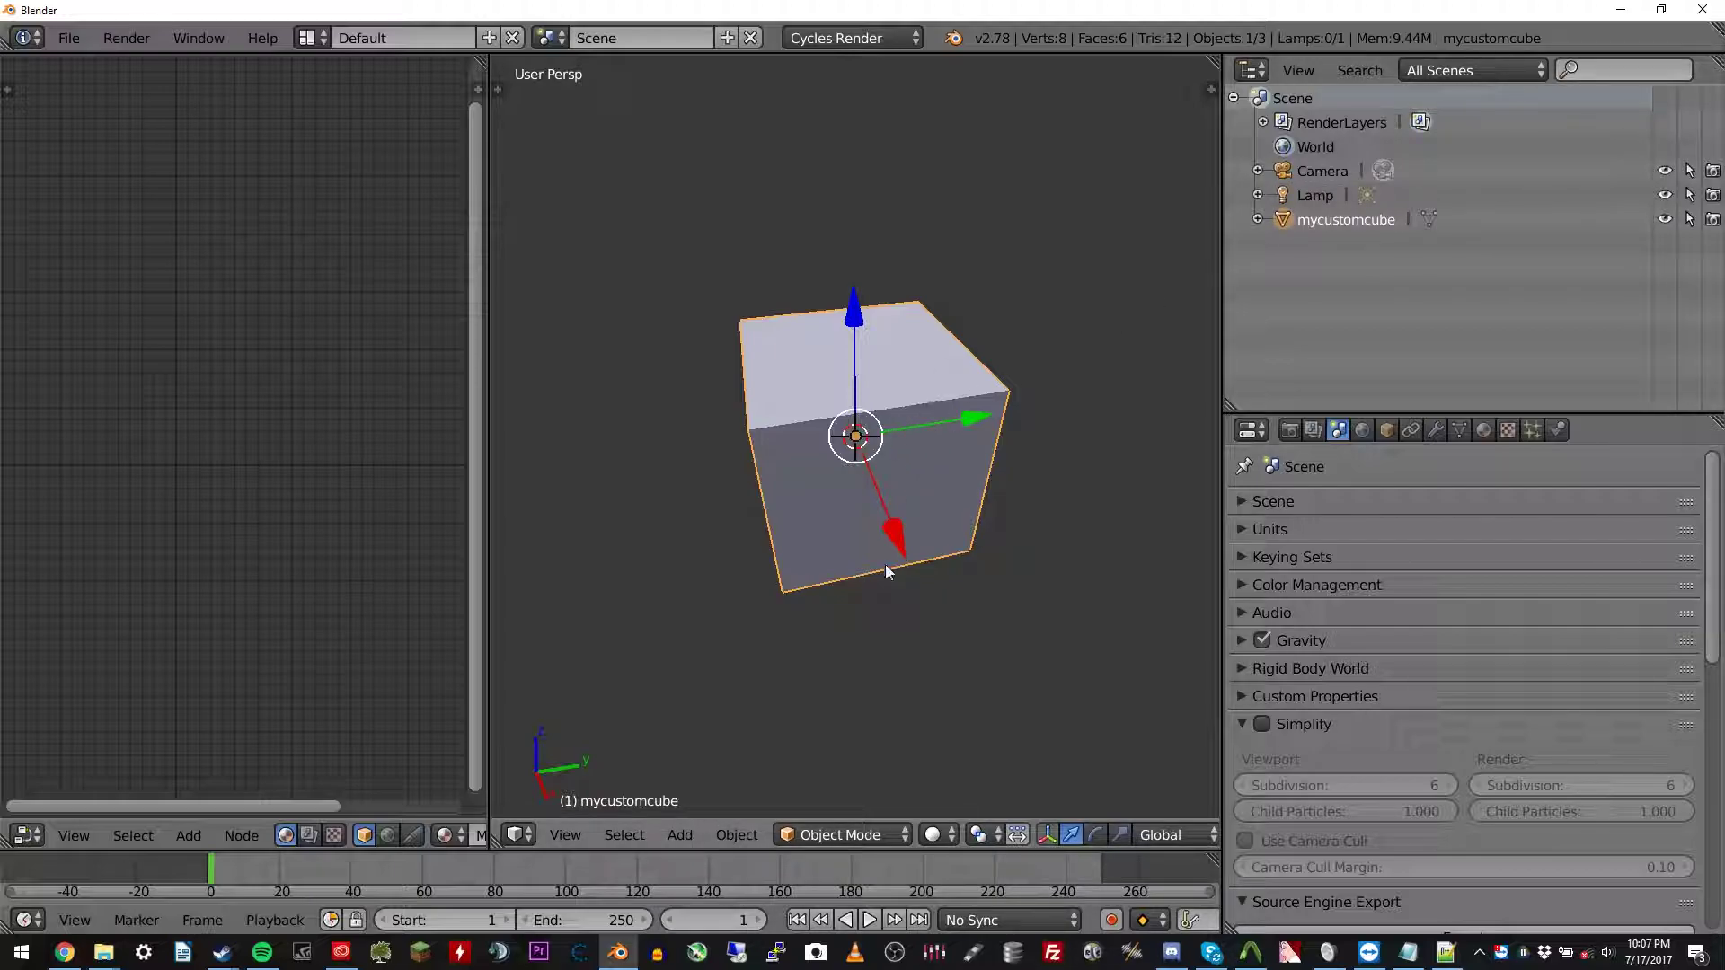
Duplicate mycustomcube twice, naming the copies mycustomcube_phys and mycustomcube_idle
{"action": "key", "text": "ctrl+c"}
{"action": "key", "text": "ctrl+v"}
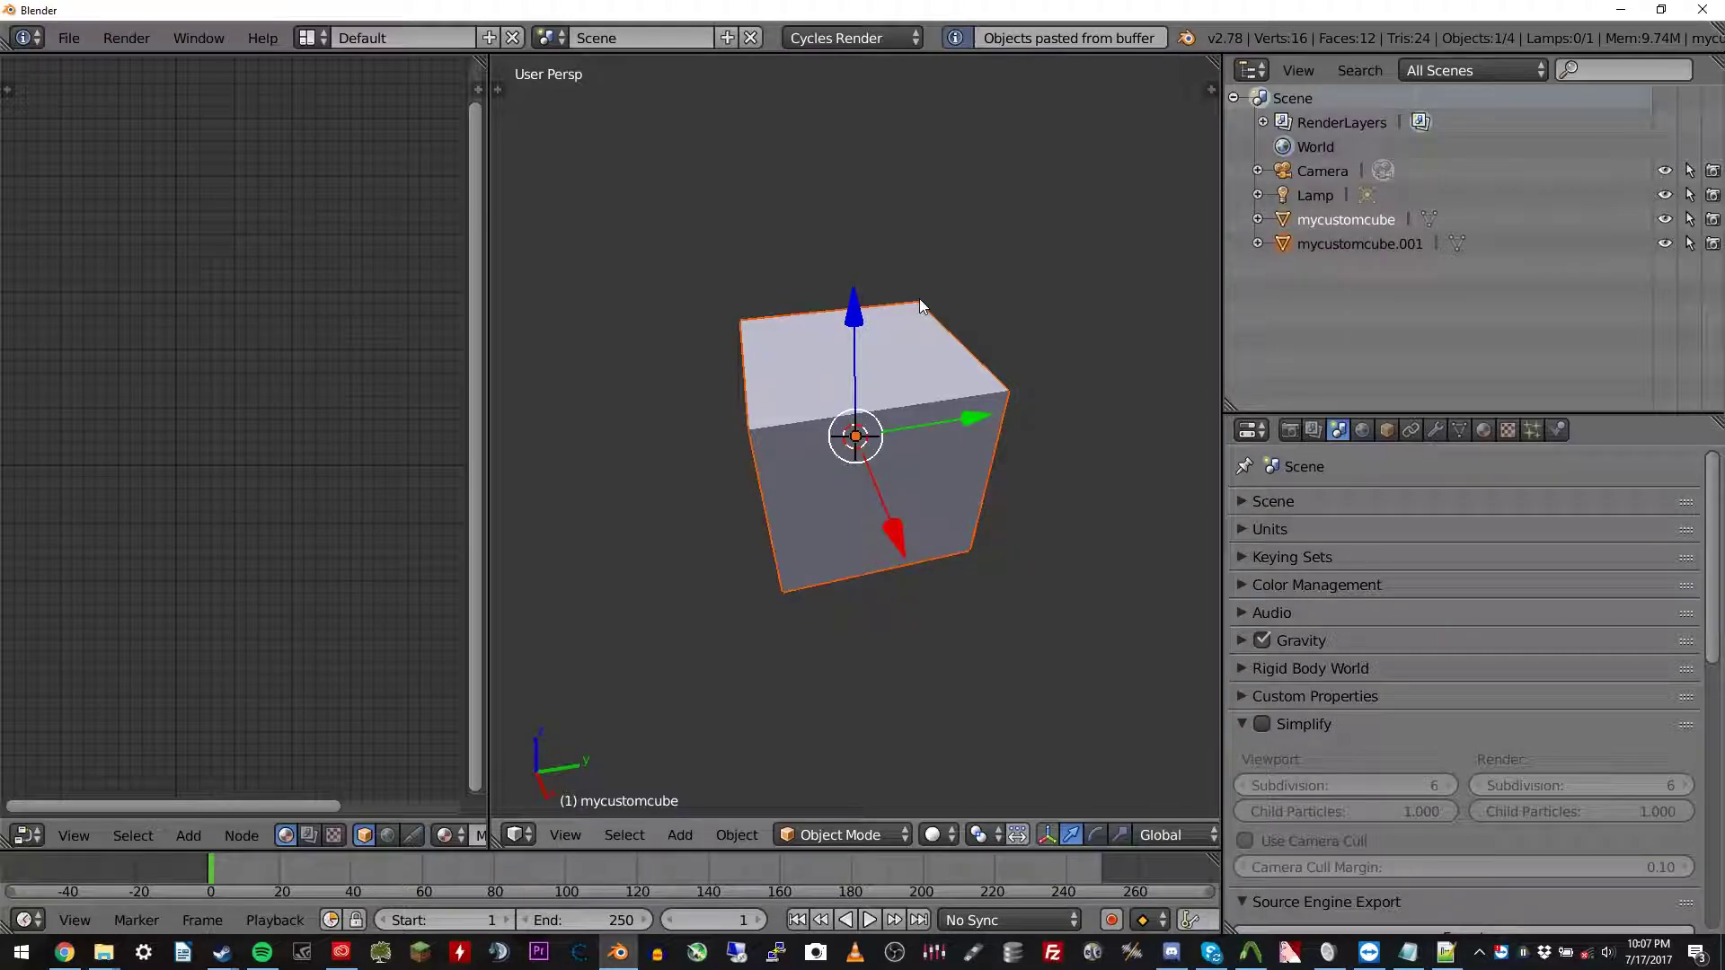
{"action": "left_click", "coordinate": [1378, 247]}
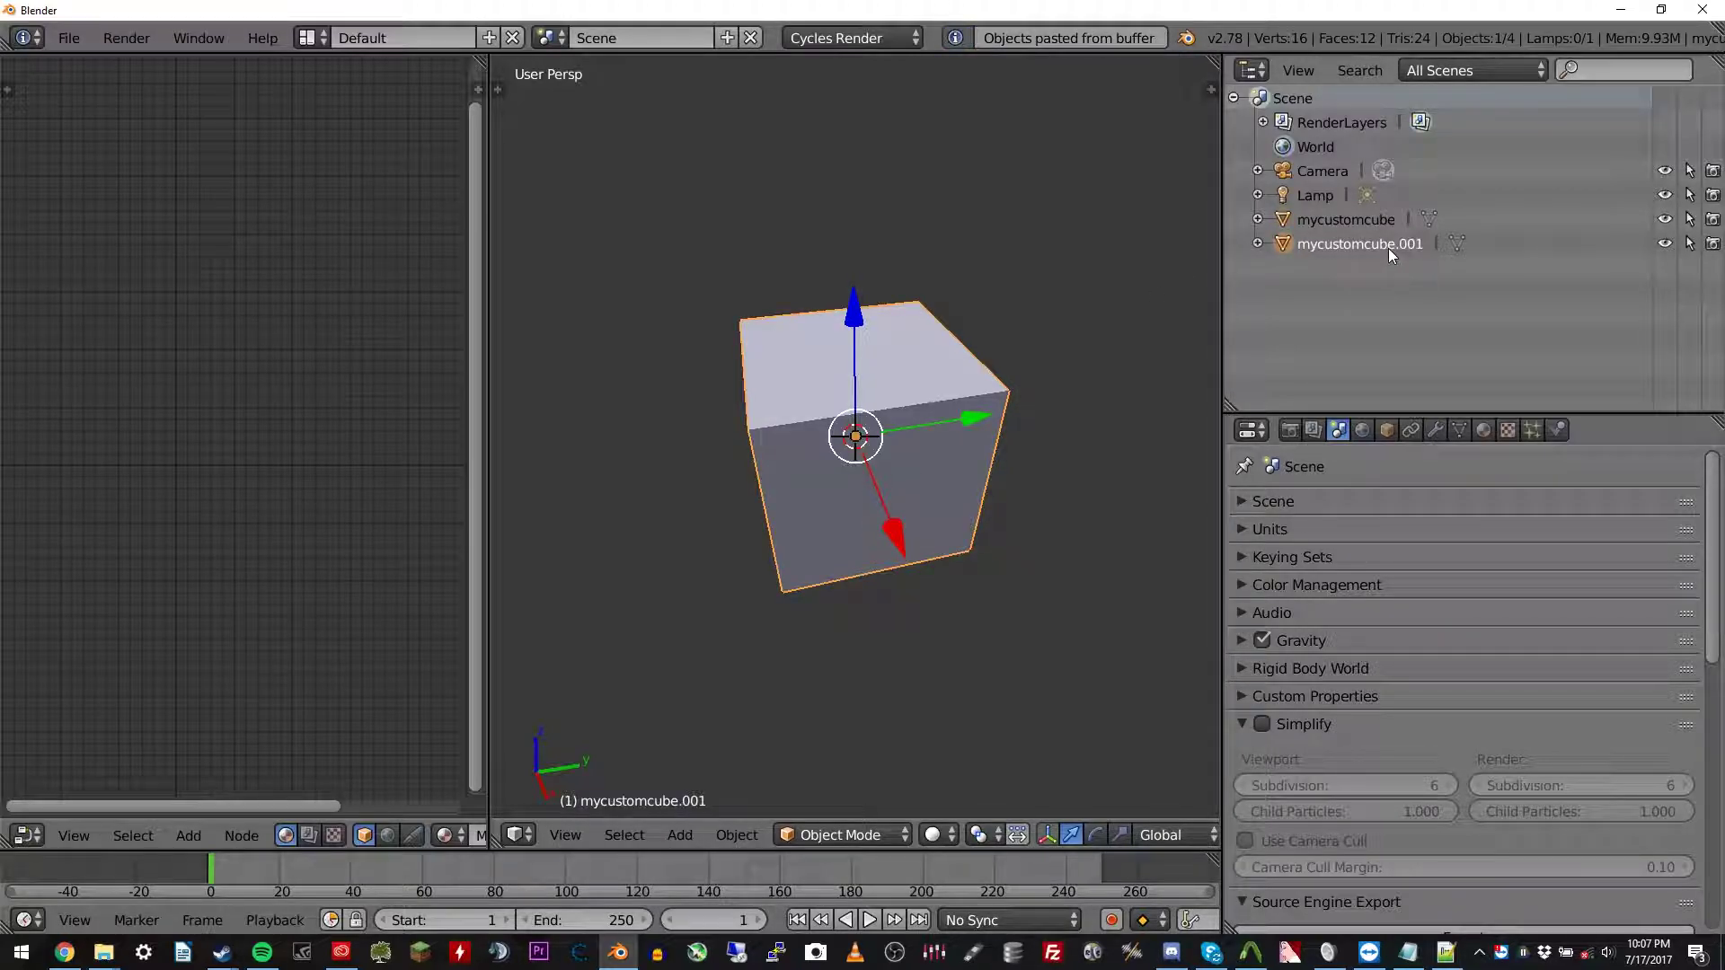
{"action": "double_click", "coordinate": [1402, 247]}
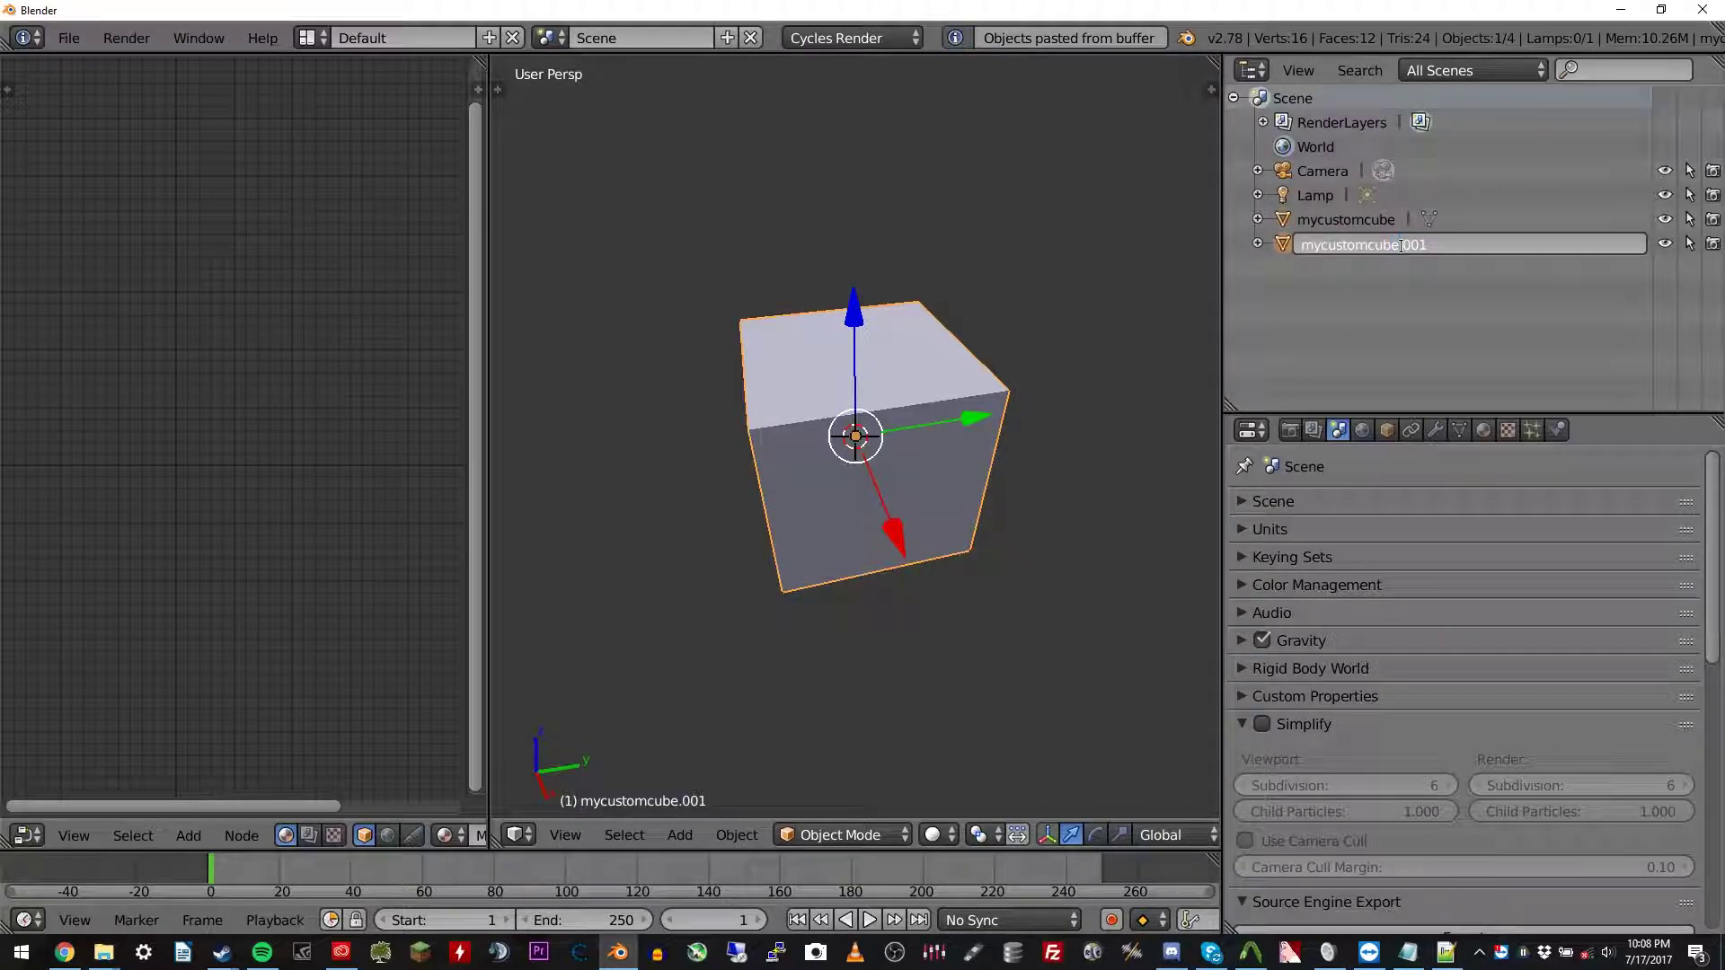
{"action": "key", "text": "BackSpace"}
{"action": "key", "text": "BackSpace"}
{"action": "key", "text": "BackSpace"}
{"action": "key", "text": "BackSpace"}
{"action": "type", "text": "_phy"}
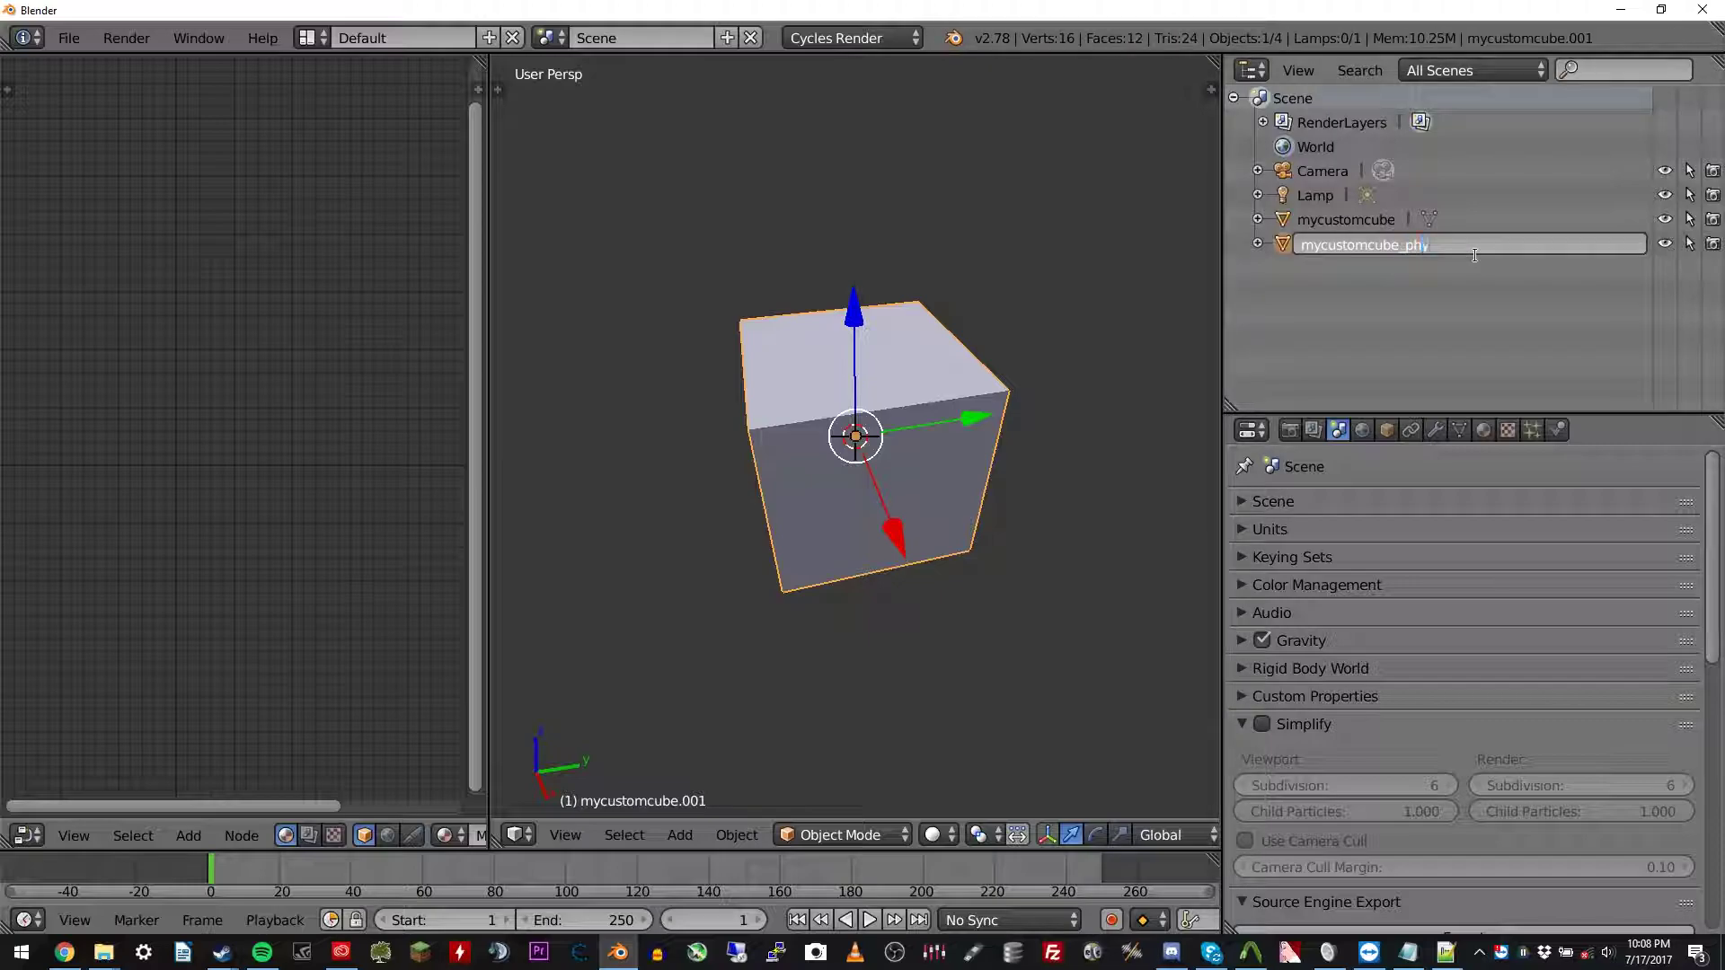
{"action": "type", "text": "s"}
{"action": "key", "text": "Return"}
{"action": "key", "text": "ctrl+v"}
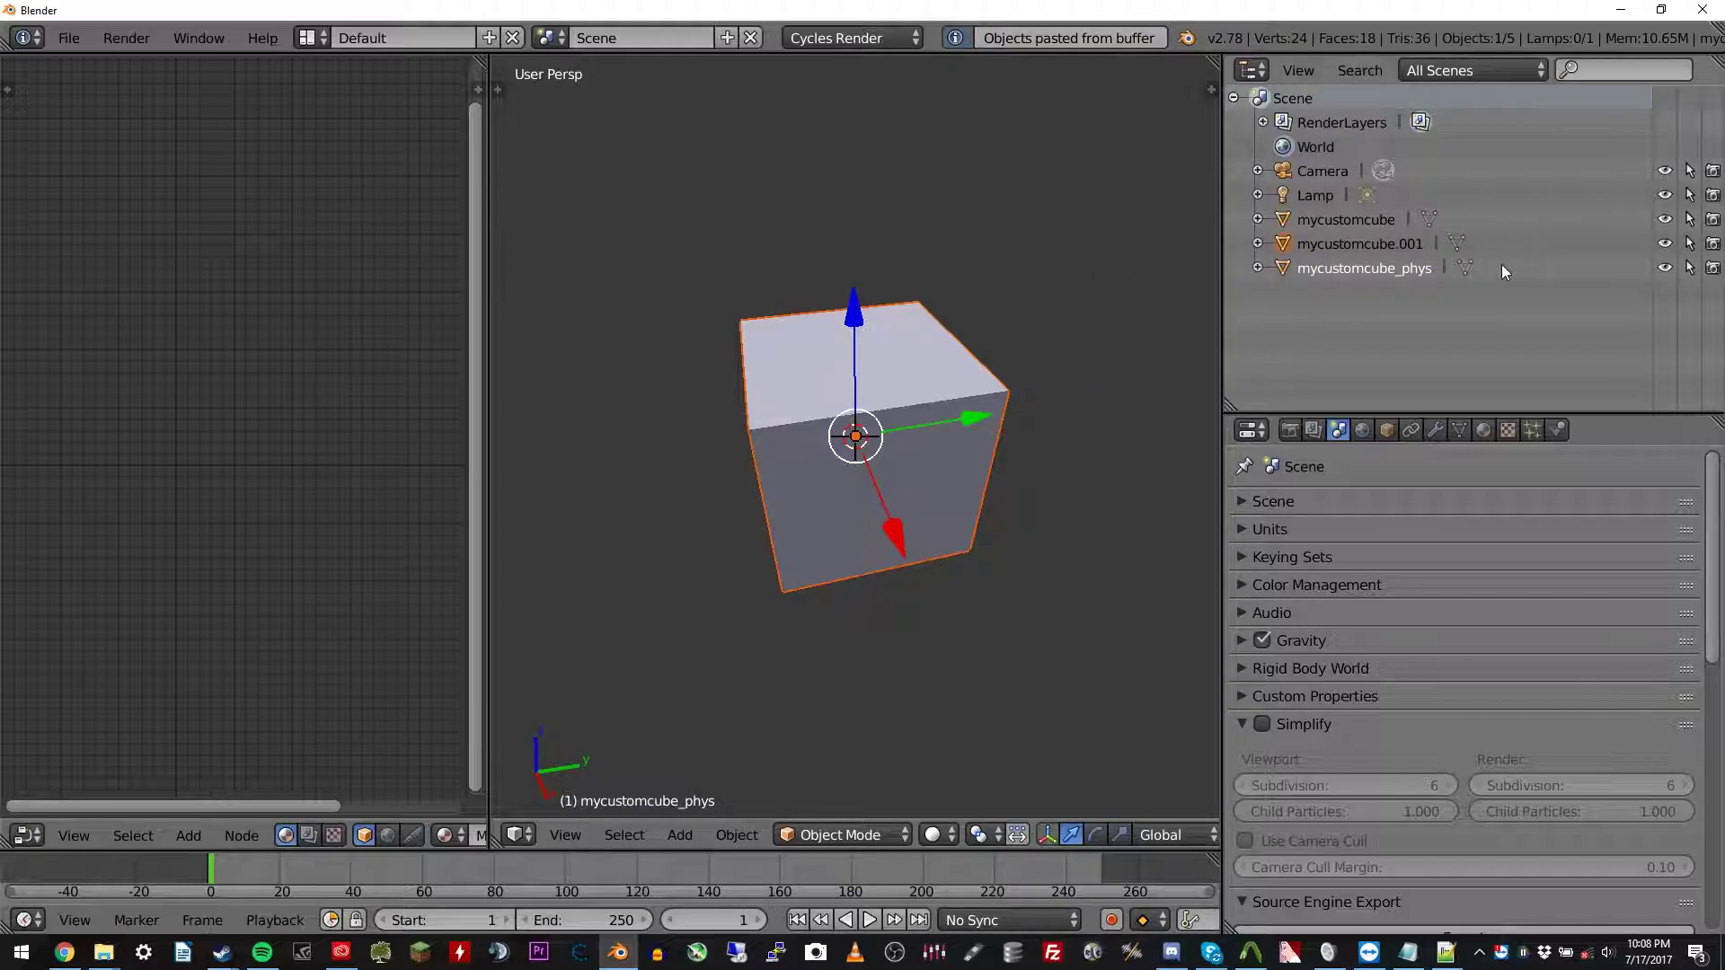
{"action": "double_click", "coordinate": [1399, 244]}
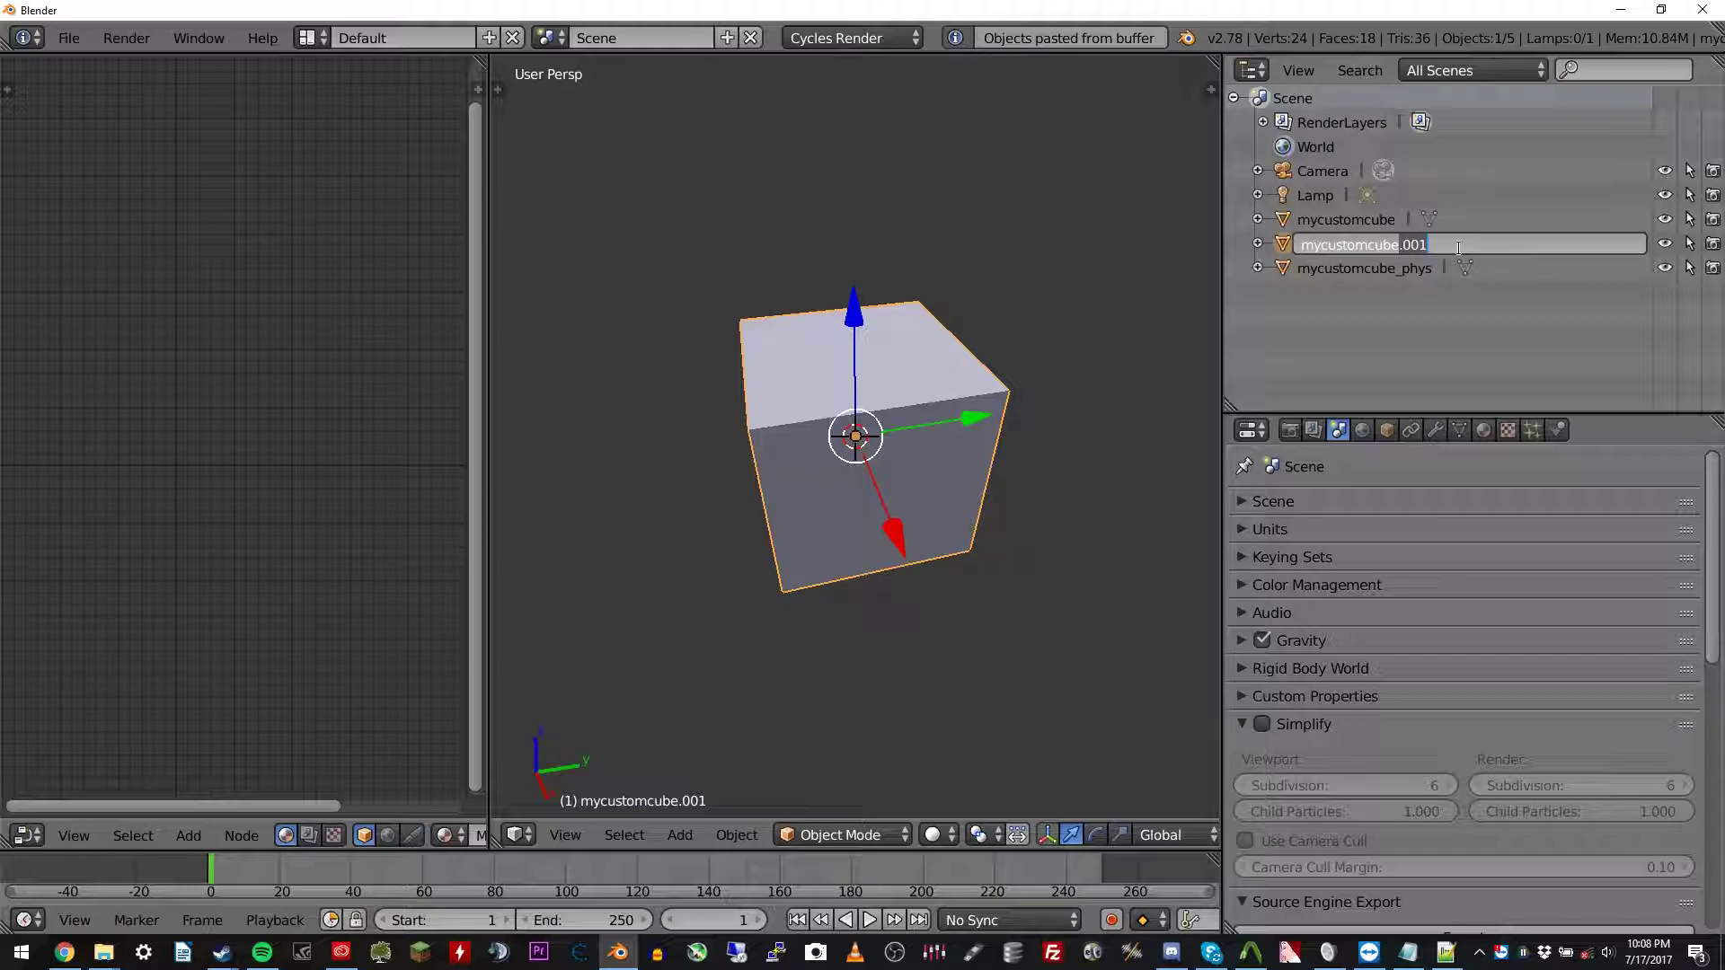
{"action": "key", "text": "BackSpace"}
{"action": "key", "text": "Return"}
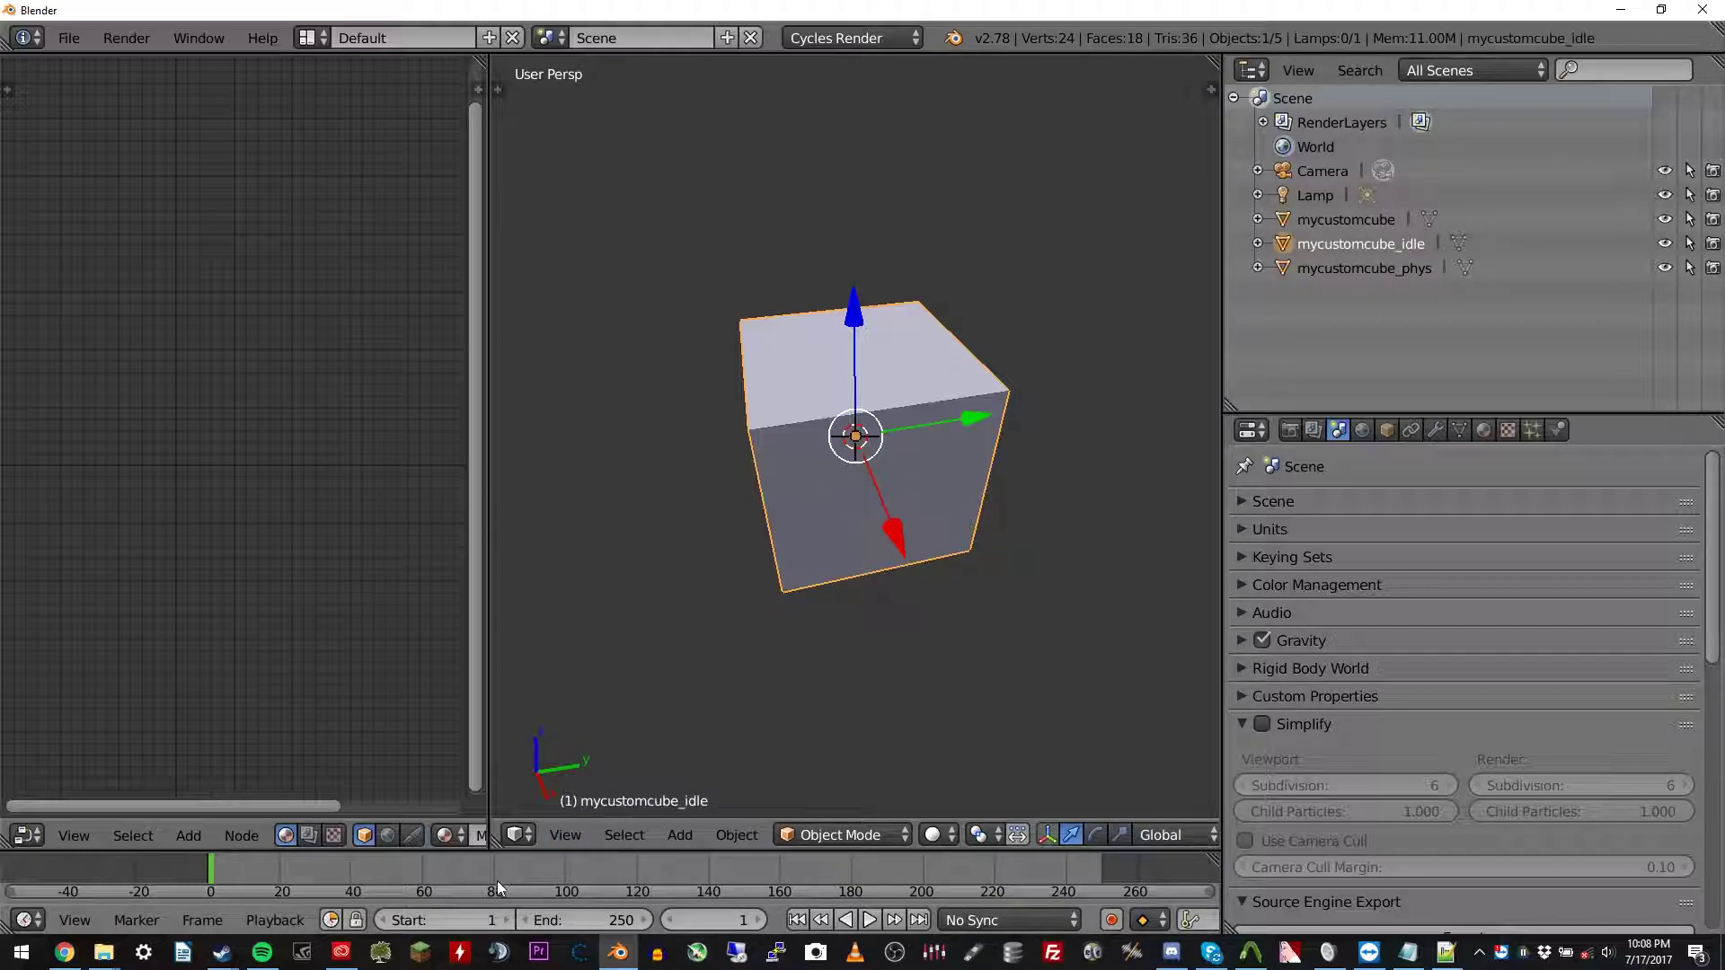
Set the animation end frame to 2
{"action": "left_click", "coordinate": [600, 918]}
{"action": "type", "text": "2"}
{"action": "key", "text": "Return"}
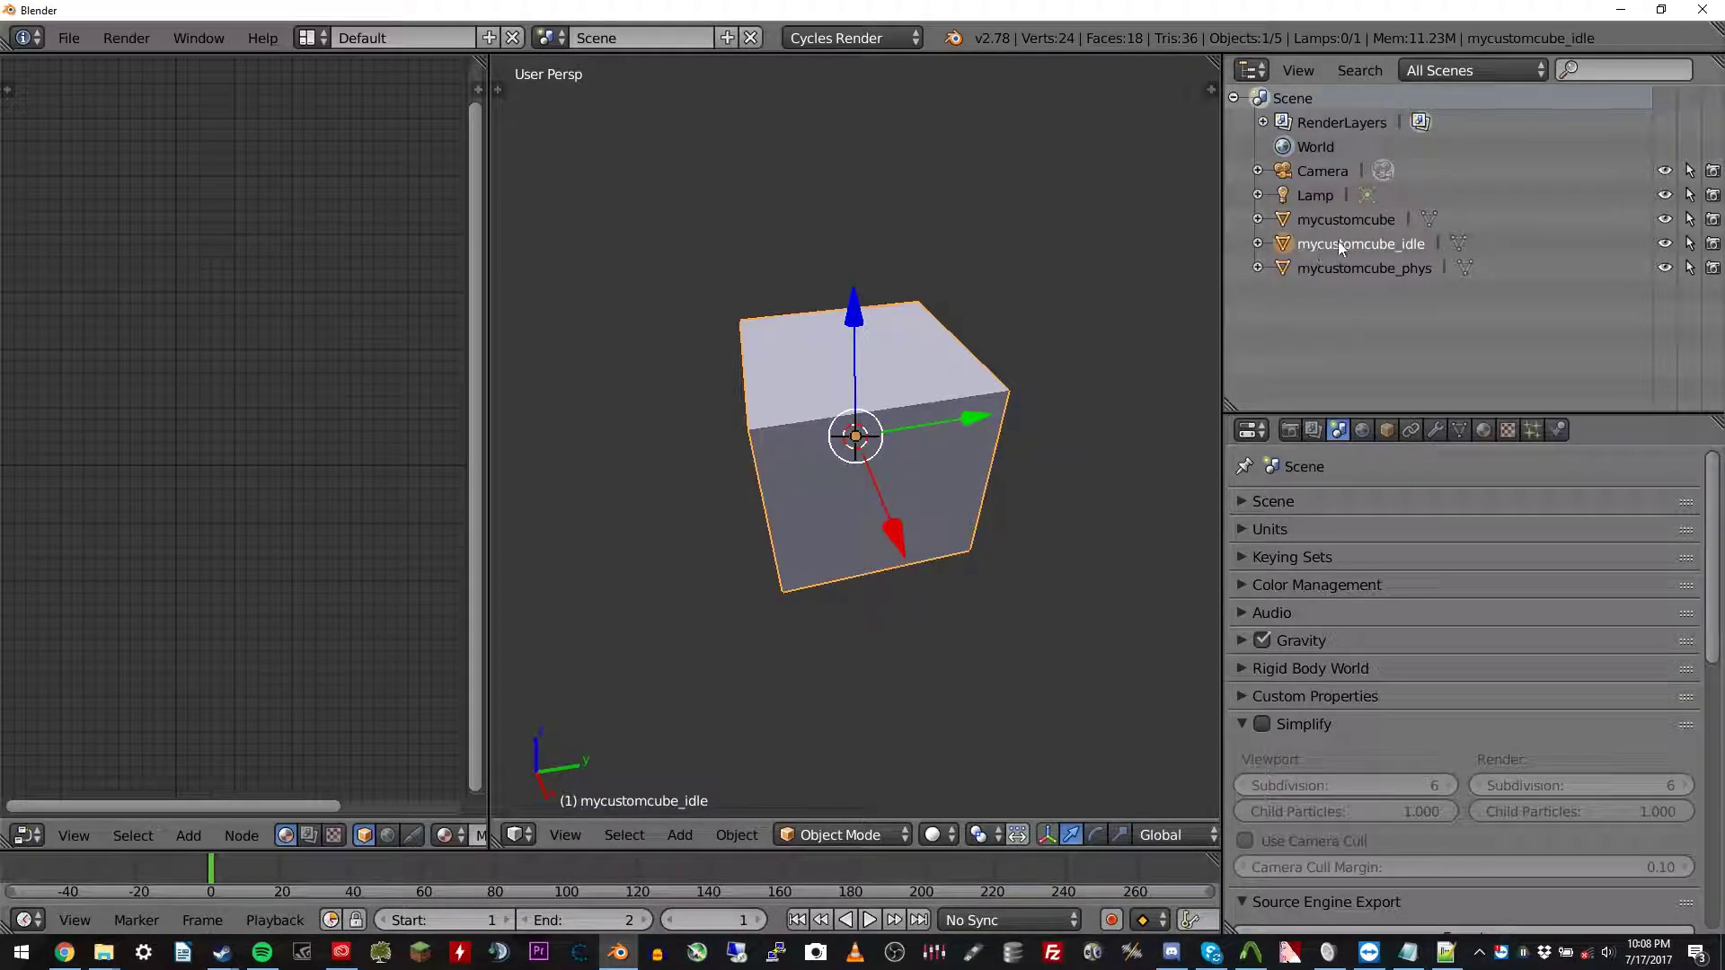
Insert LocRotScale keyframes on mycustomcube_idle at frame 1 and at frame 2
{"action": "left_click", "coordinate": [1372, 263]}
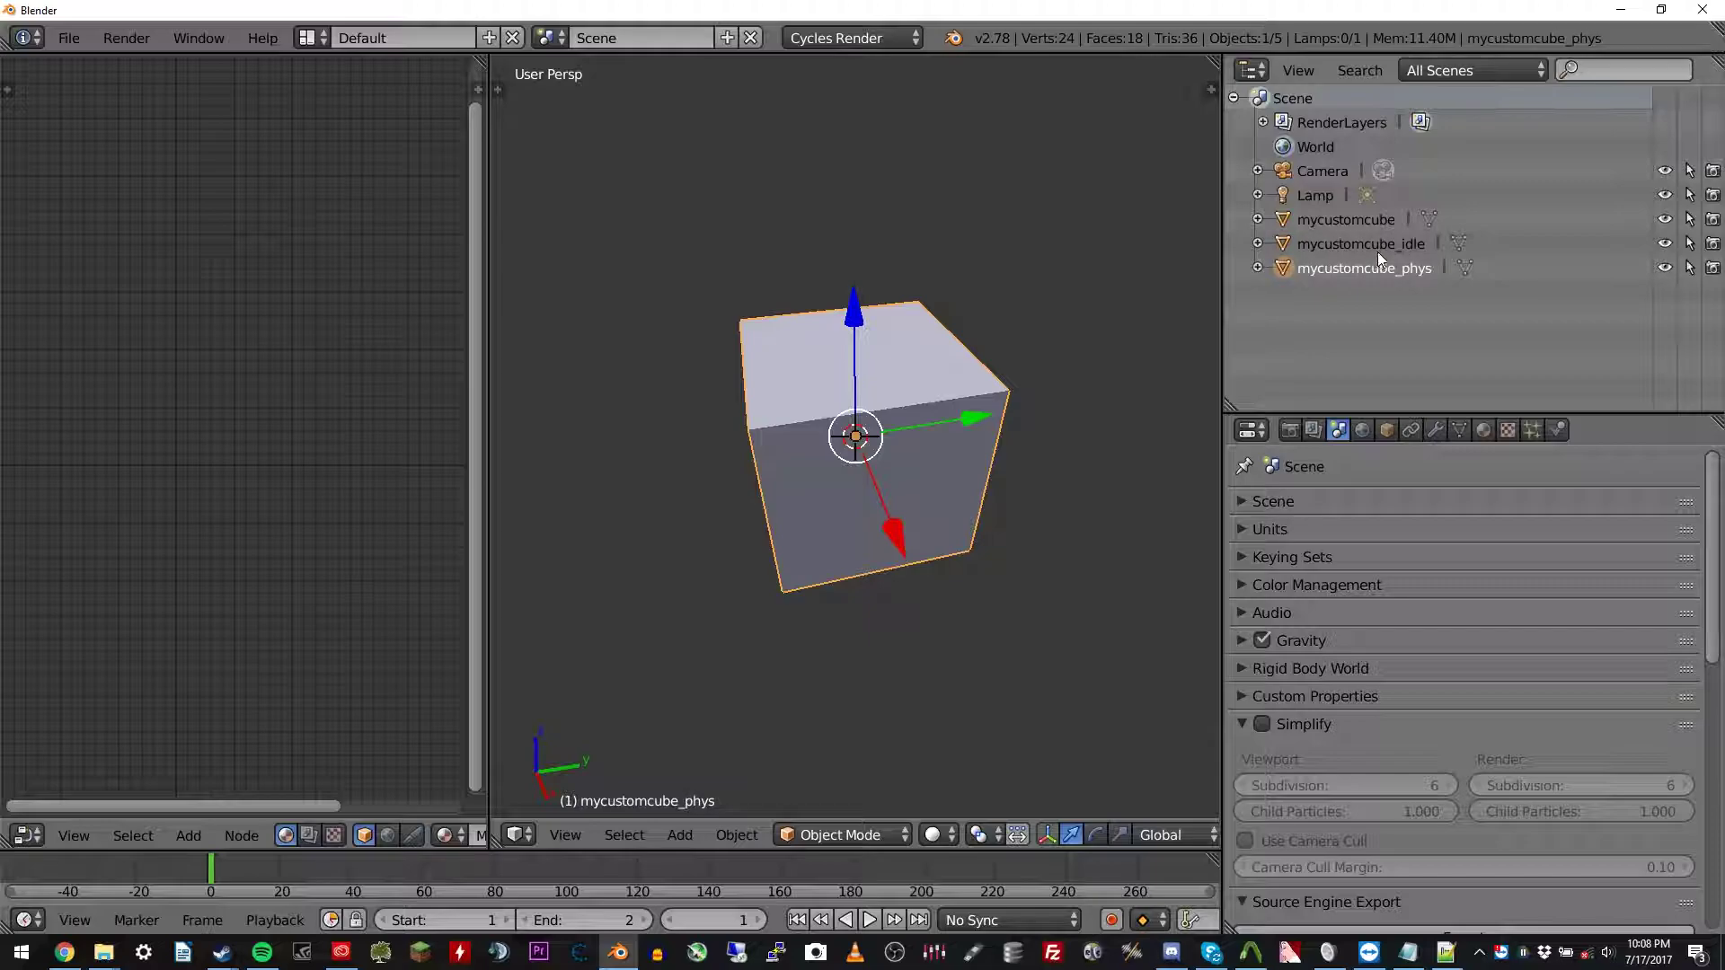
{"action": "left_click", "coordinate": [1387, 246]}
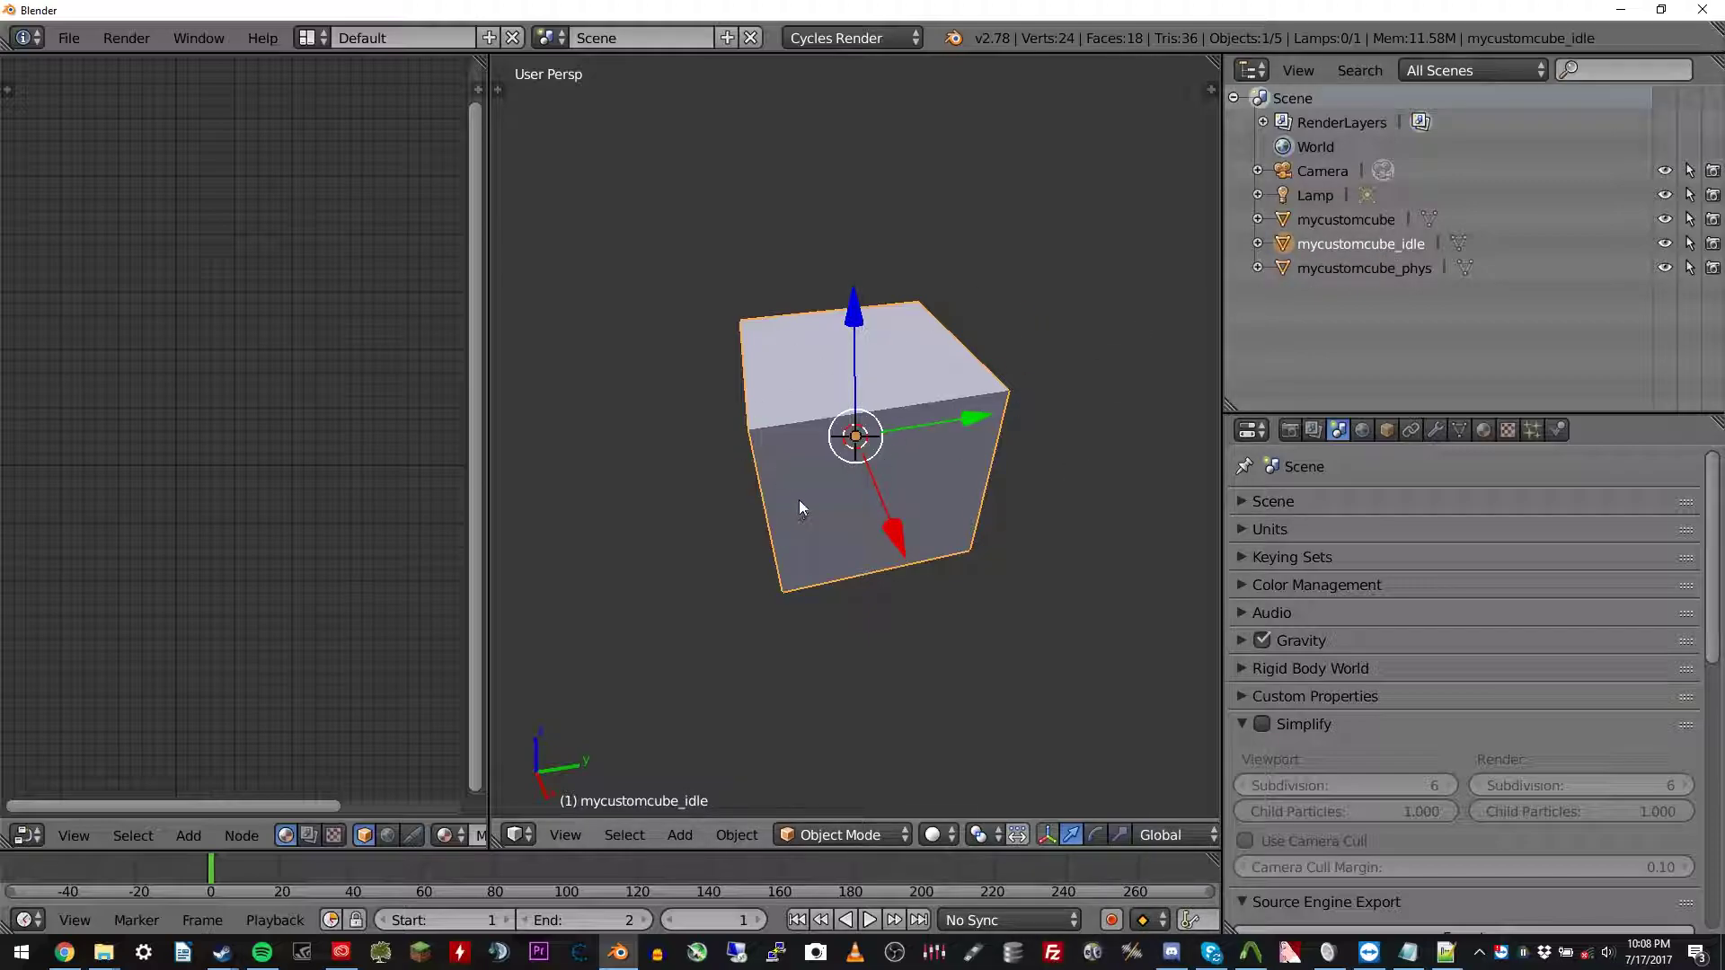
{"action": "key", "text": "i"}
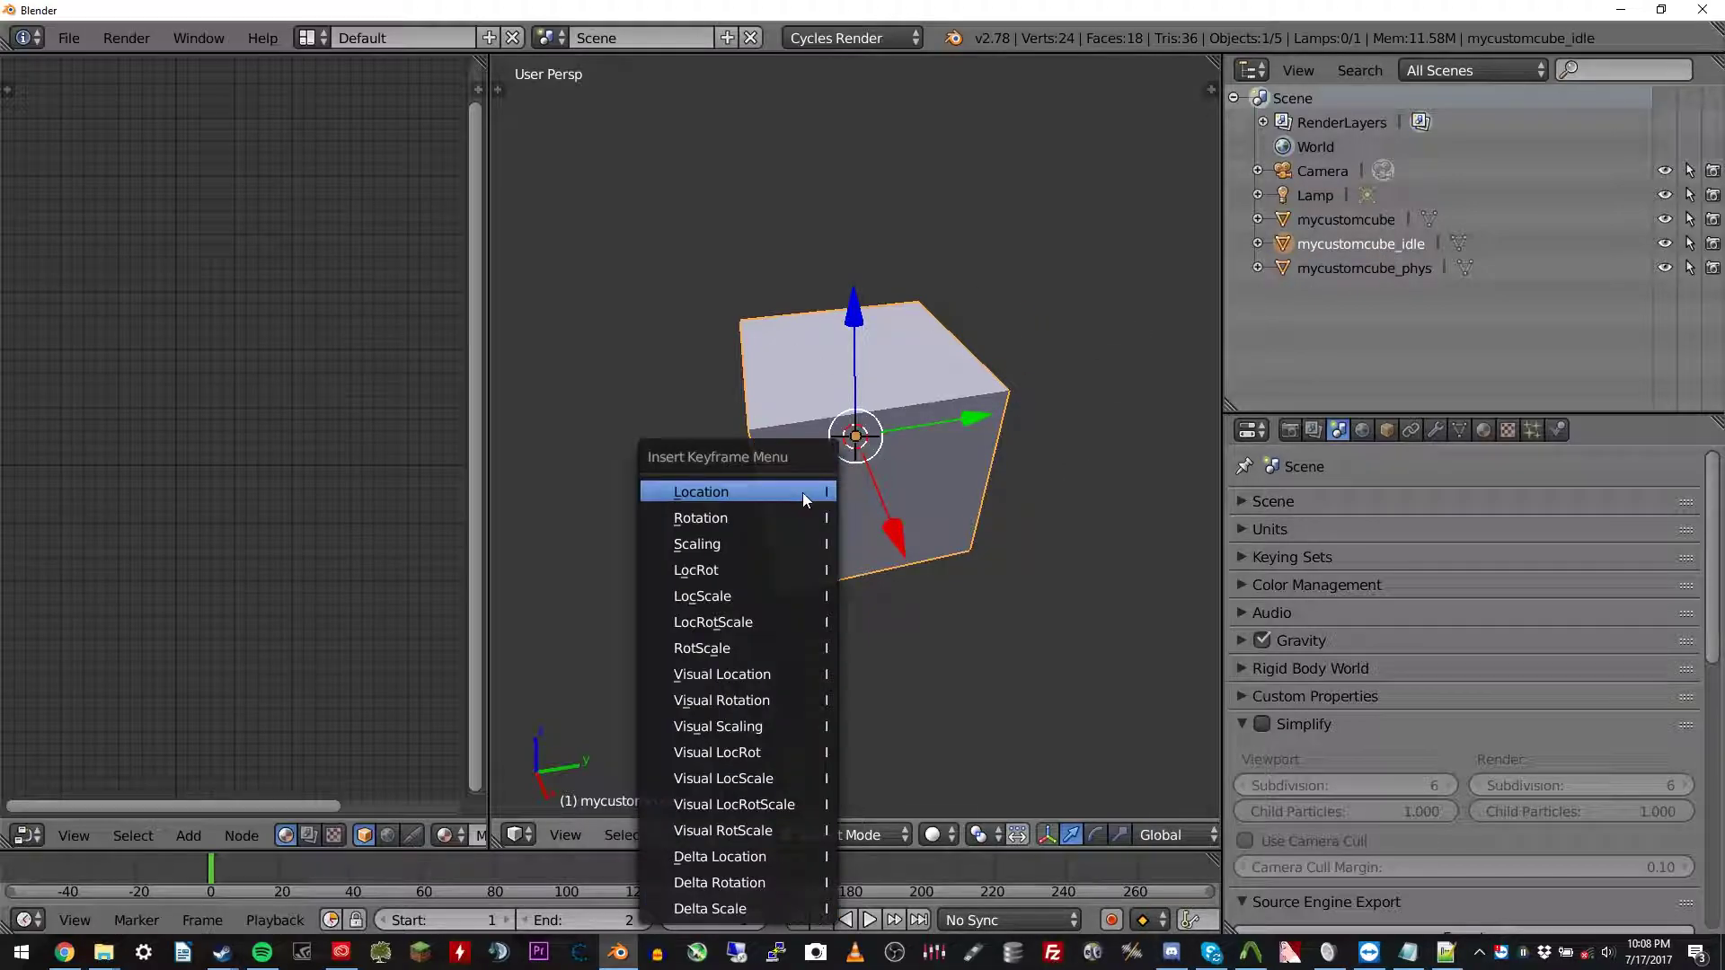
{"action": "left_click", "coordinate": [769, 618]}
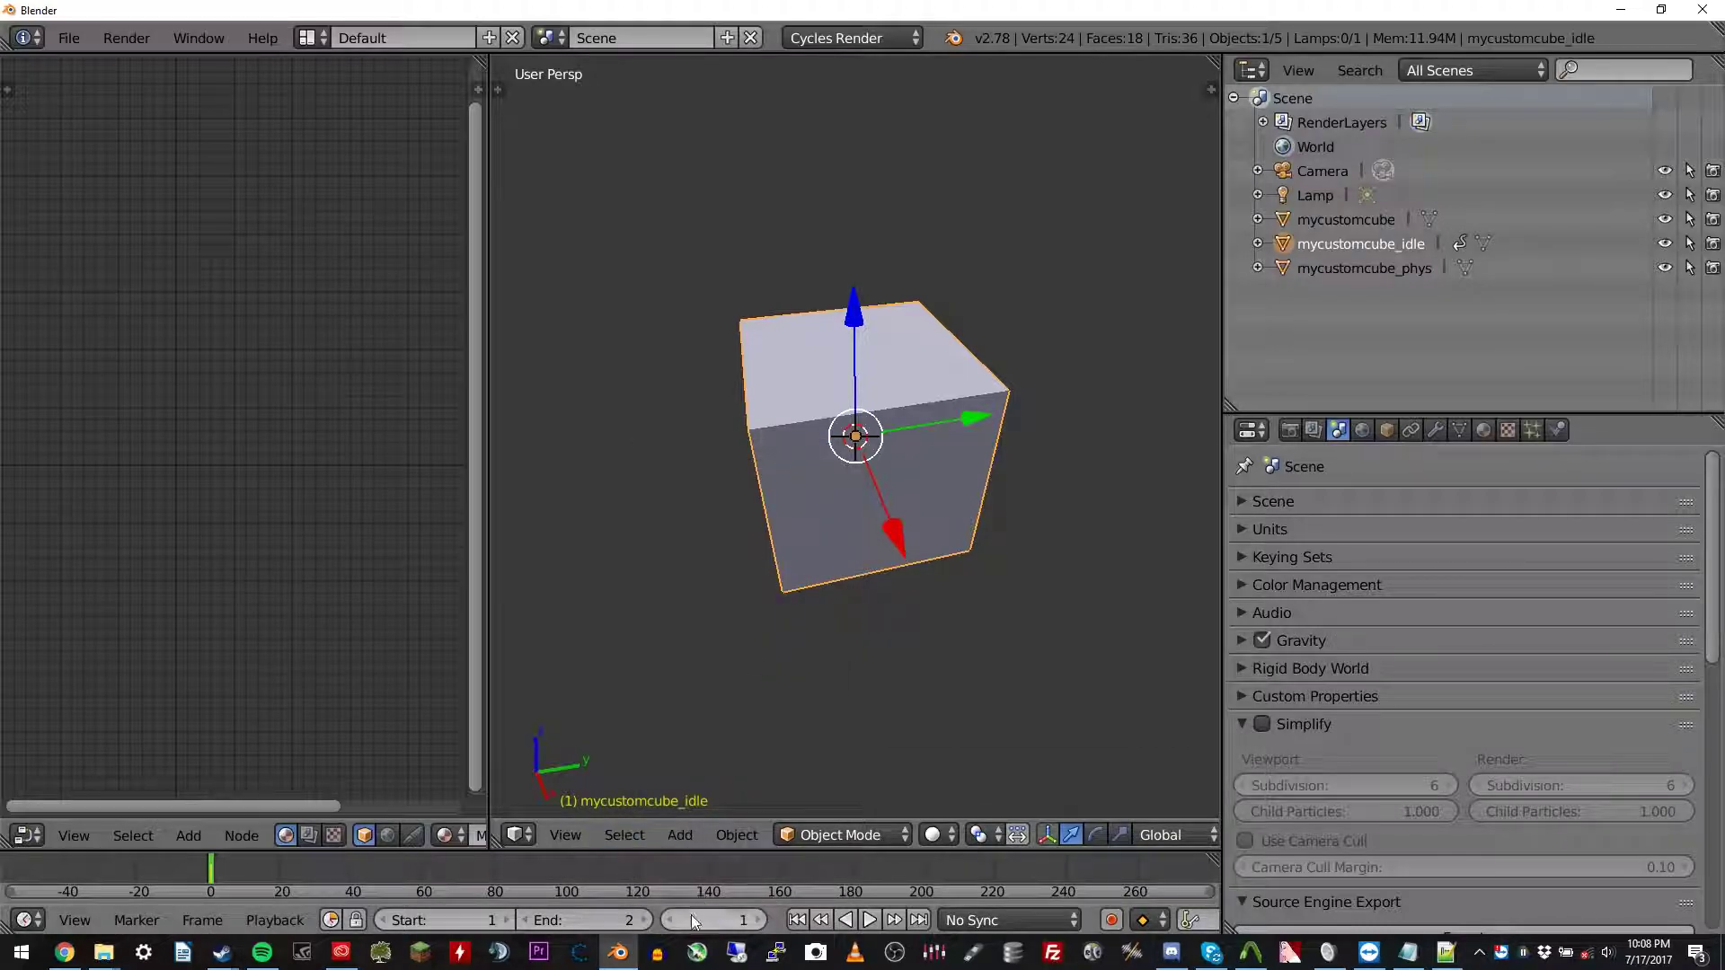
{"action": "left_click", "coordinate": [760, 921]}
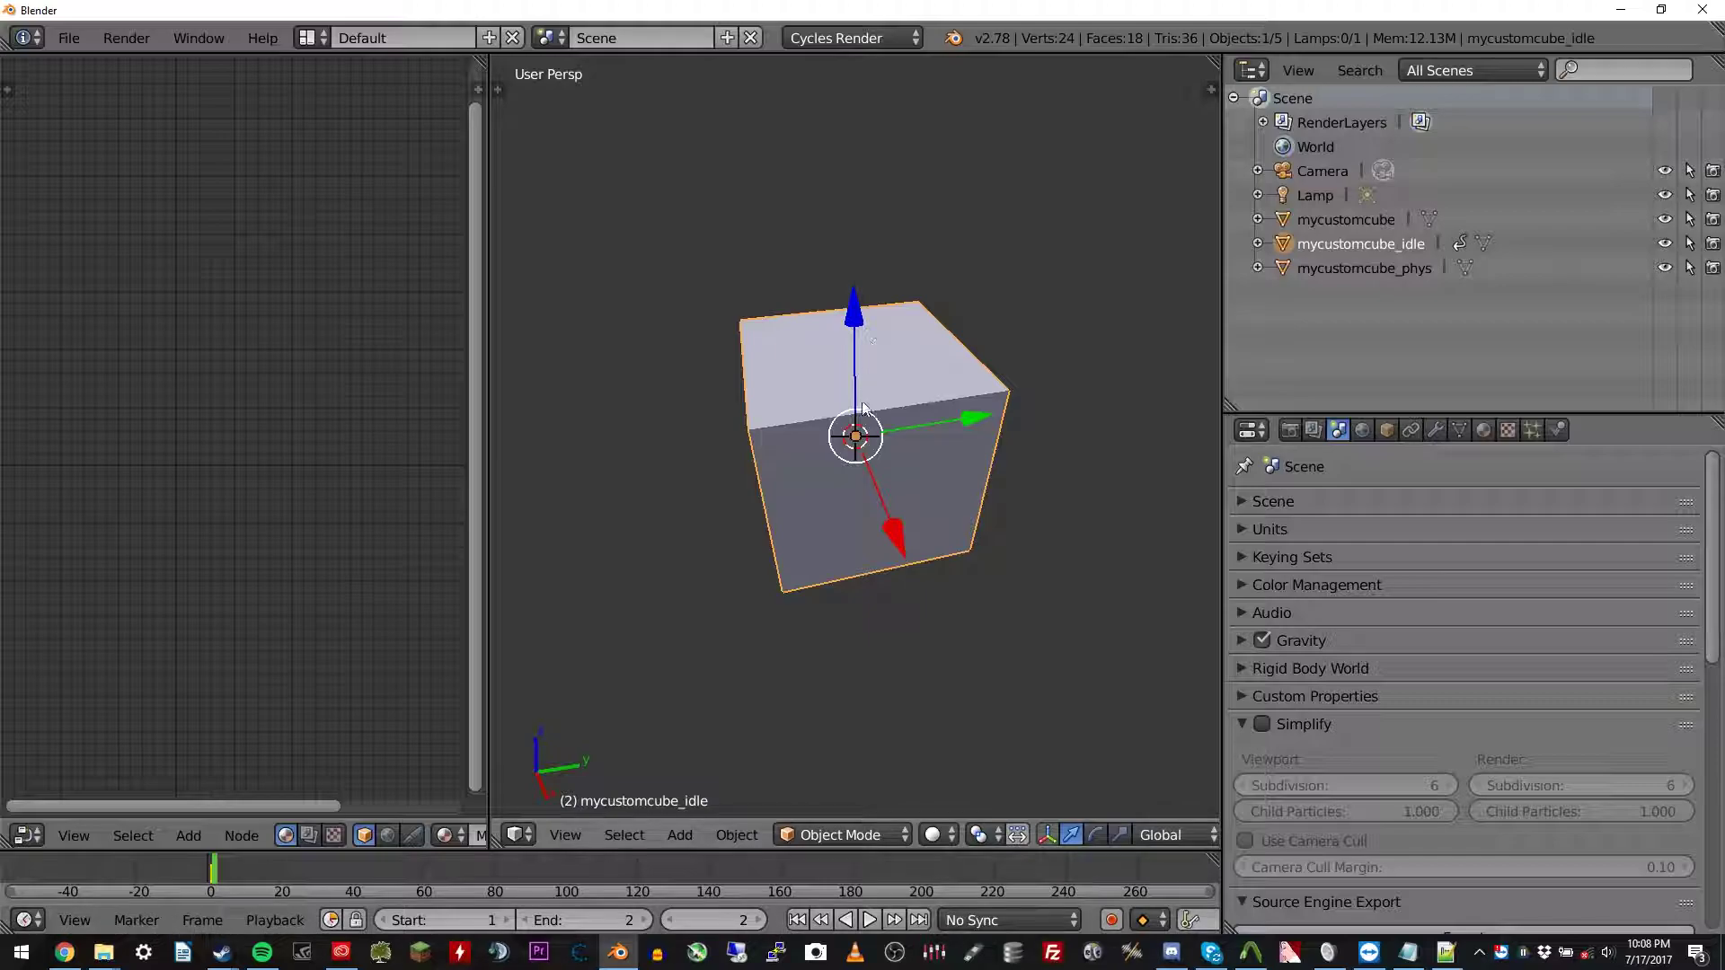
{"action": "key", "text": "i"}
{"action": "left_click", "coordinate": [858, 444]}
Replace mycustomcube's old Material.003 slot with a new material renamed mycustomcube_text
{"action": "left_click", "coordinate": [1334, 219]}
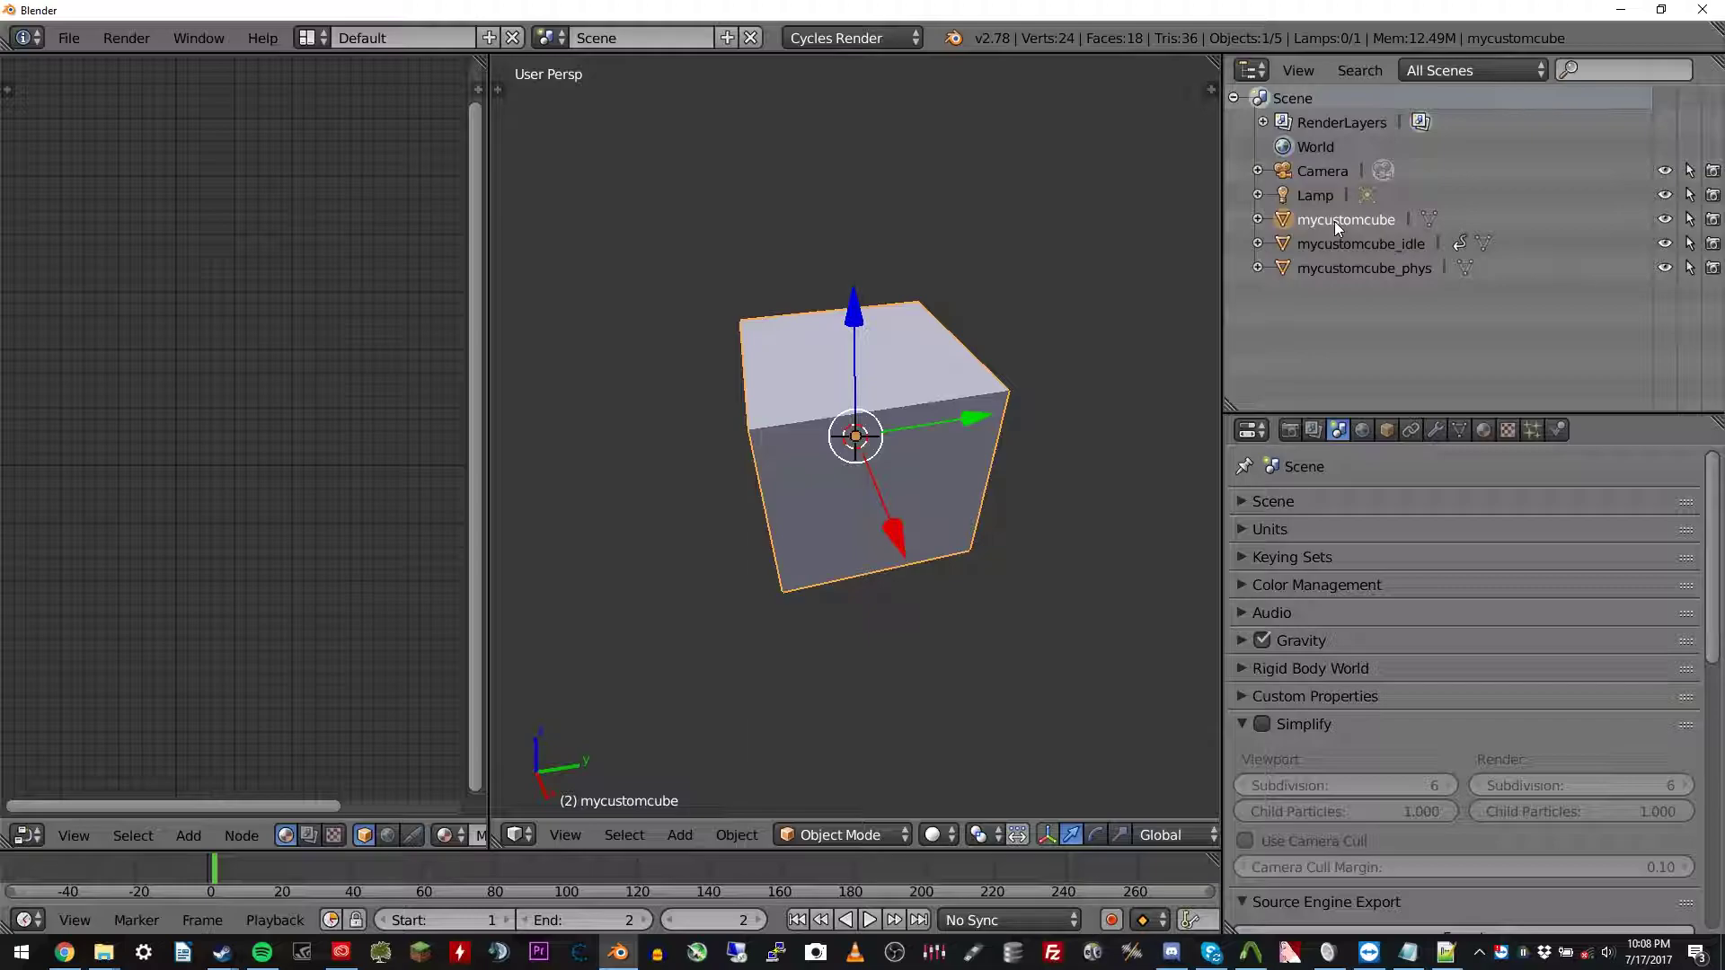
{"action": "left_click", "coordinate": [1484, 431]}
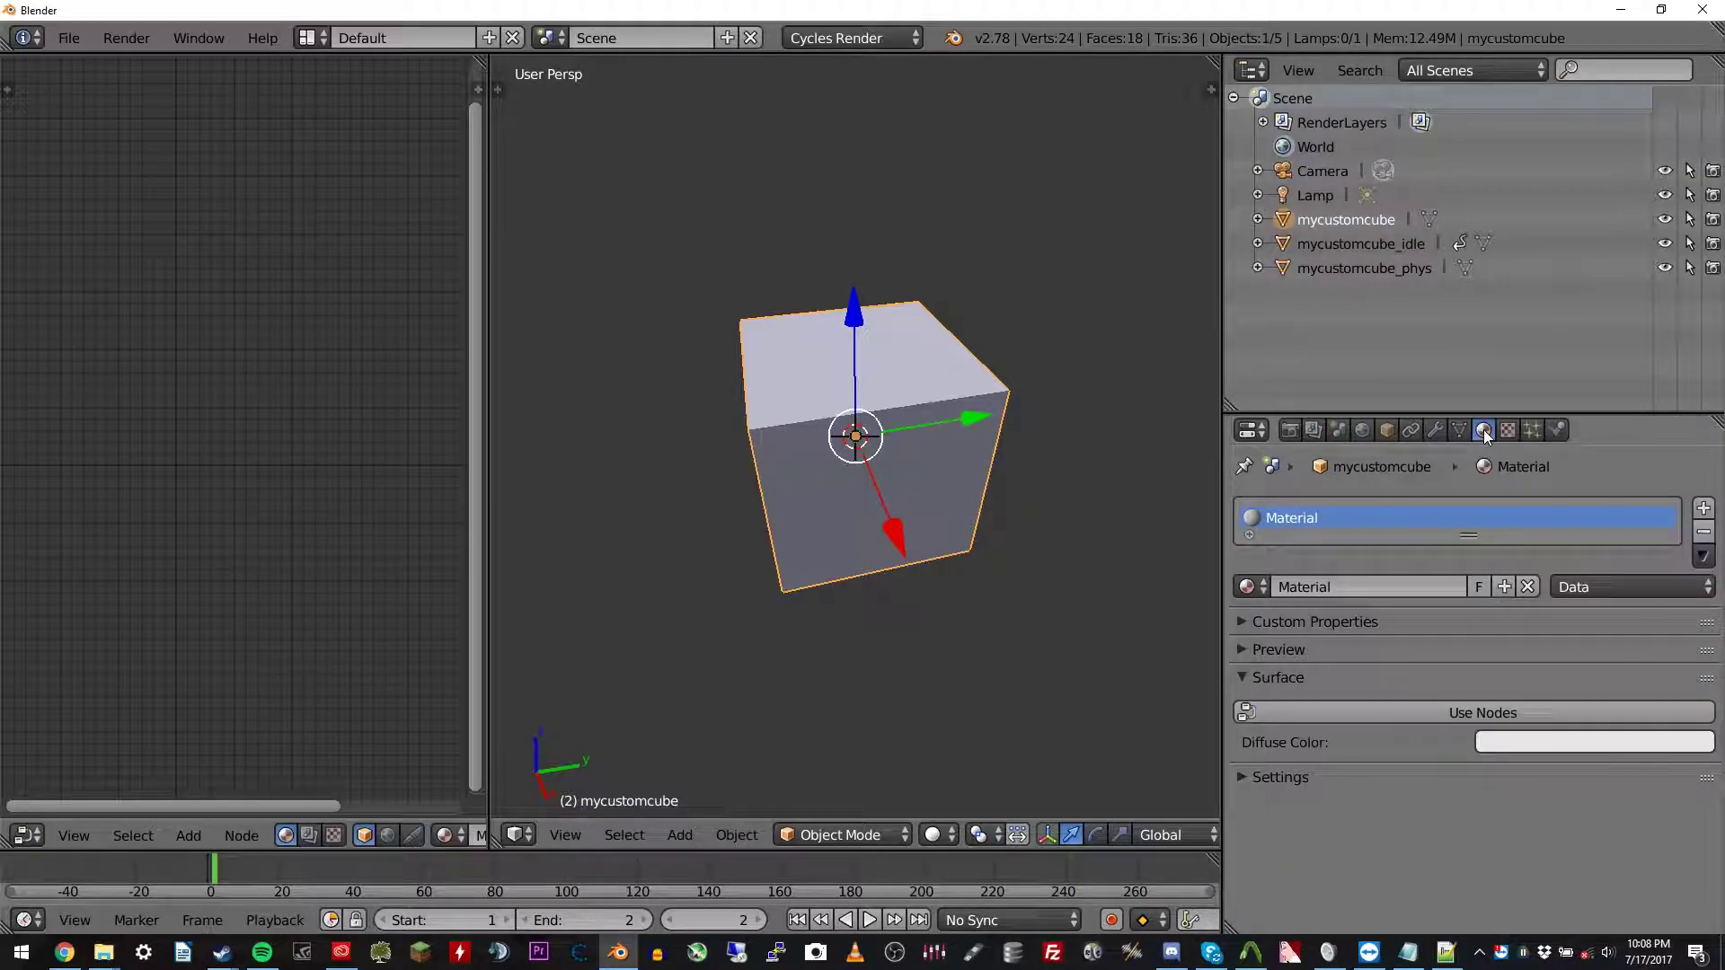
{"action": "left_click", "coordinate": [1704, 532]}
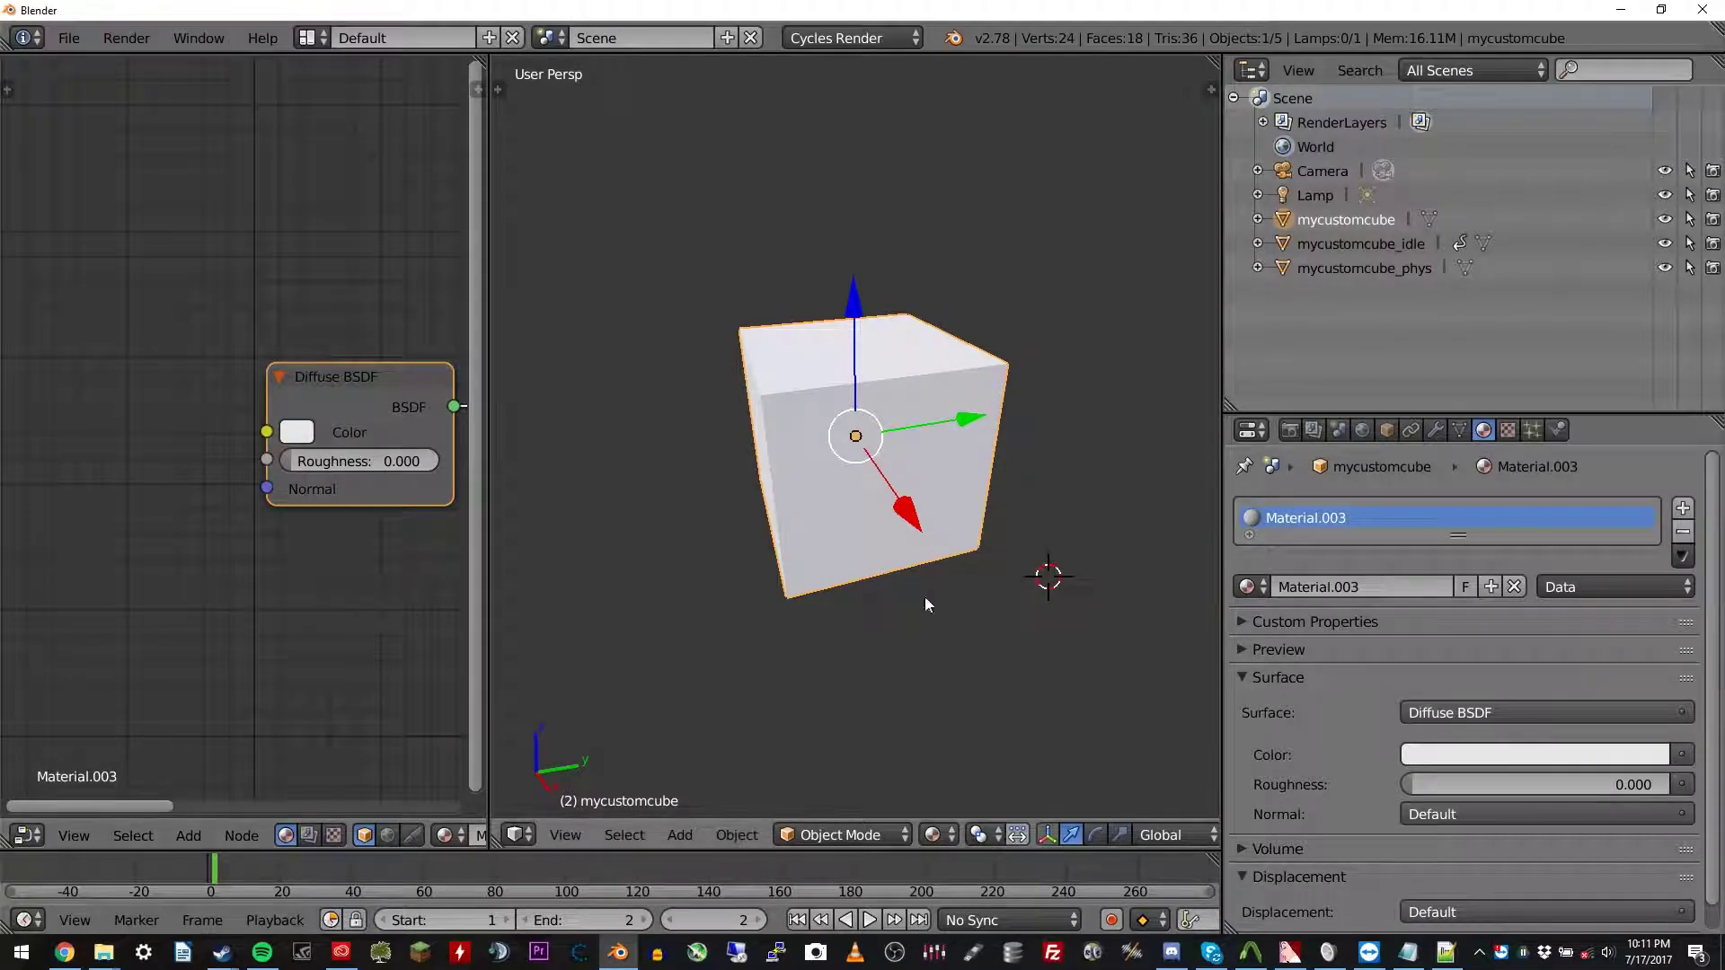
{"action": "double_click", "coordinate": [1338, 520]}
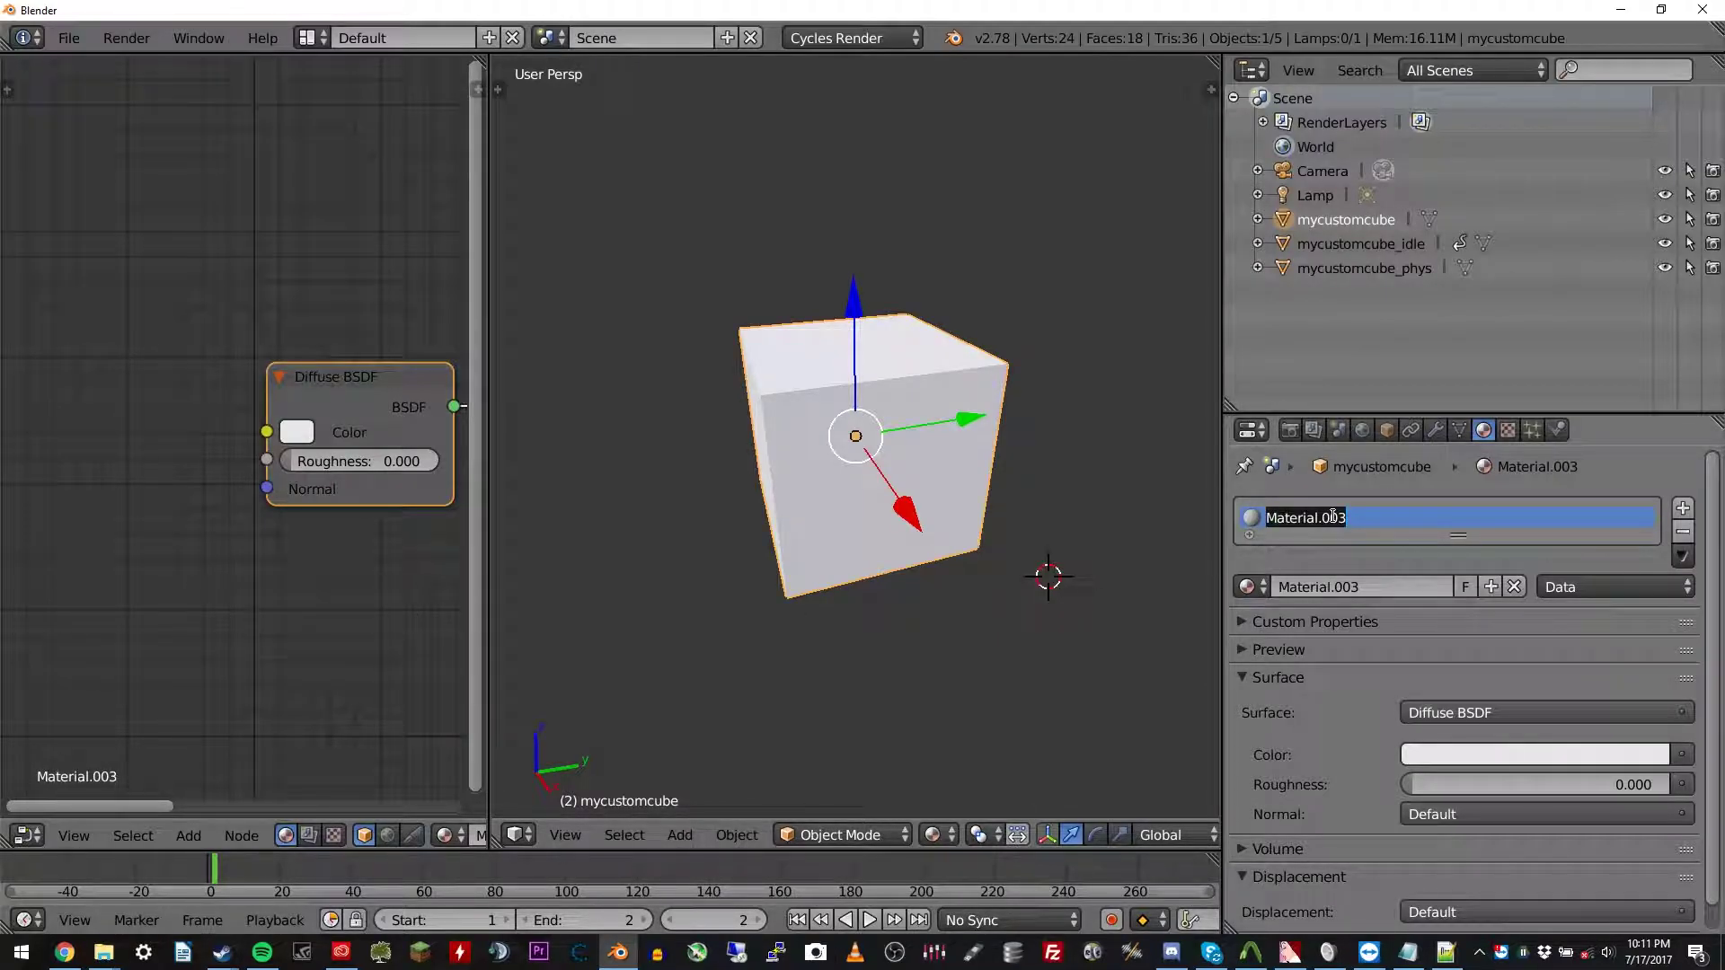
{"action": "type", "text": "mycustomcube_text"}
{"action": "key", "text": "Return"}
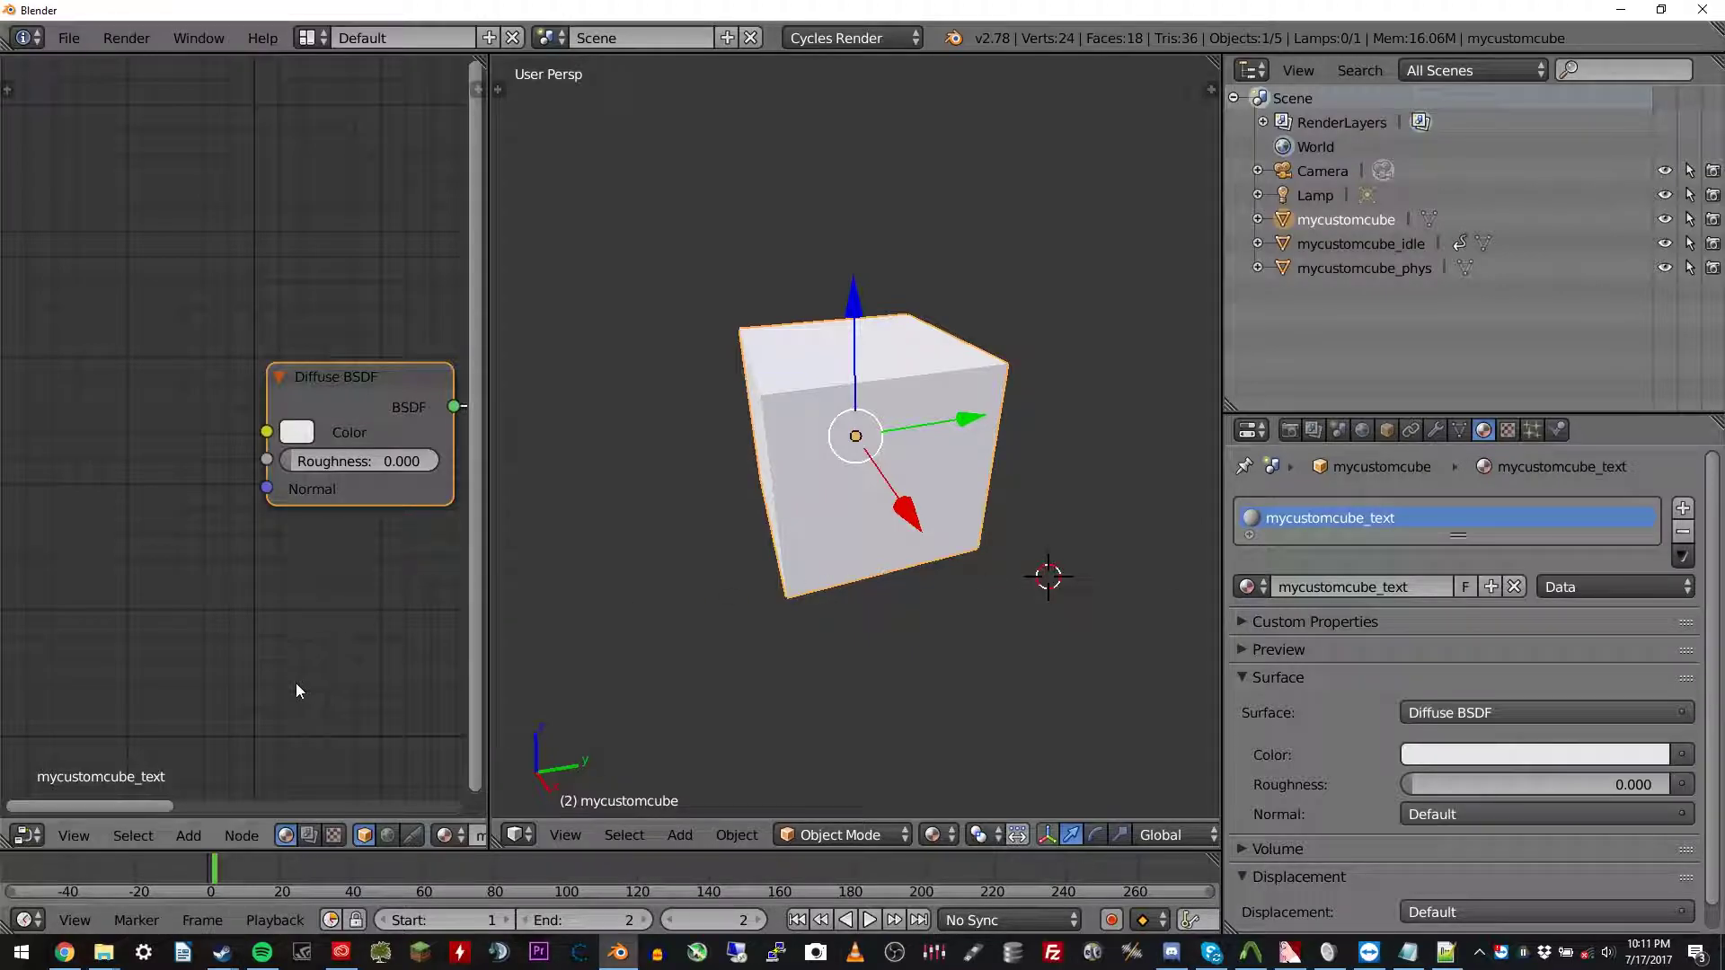
{"action": "left_click", "coordinate": [191, 839]}
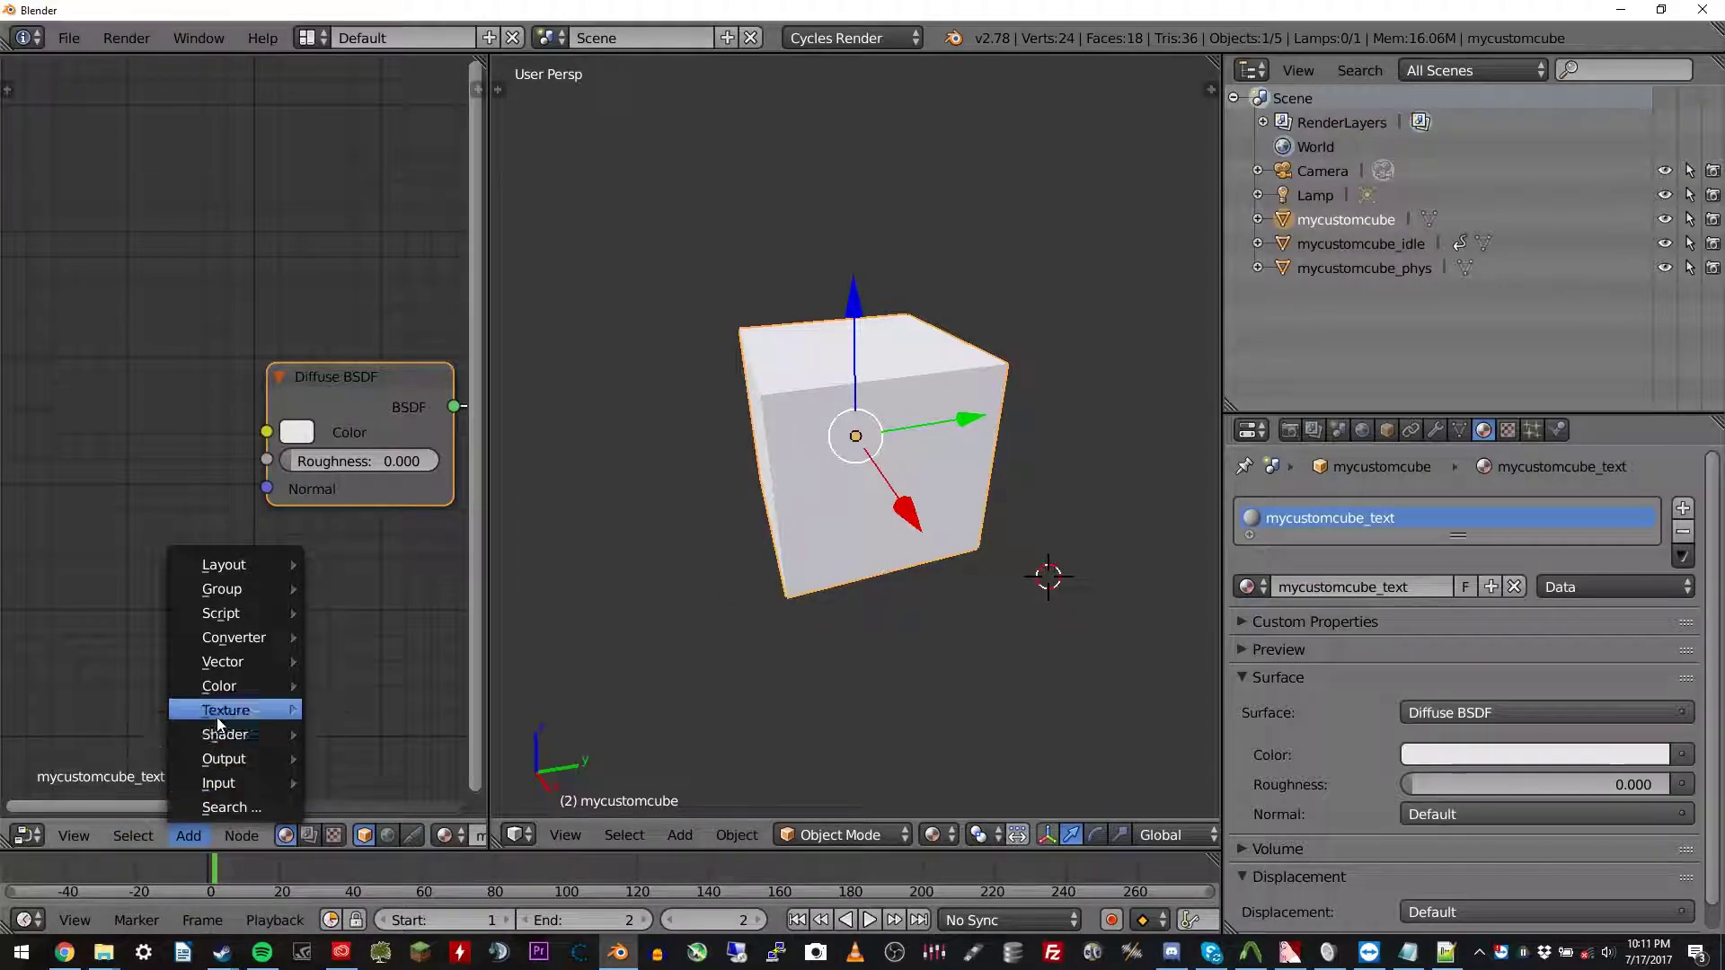
Add an Image Texture node loading mycustomcube_text.jpeg from Blender Tutorial > main > props > mycustomcube
{"action": "mouse_move", "coordinate": [219, 724]}
{"action": "left_click", "coordinate": [413, 541]}
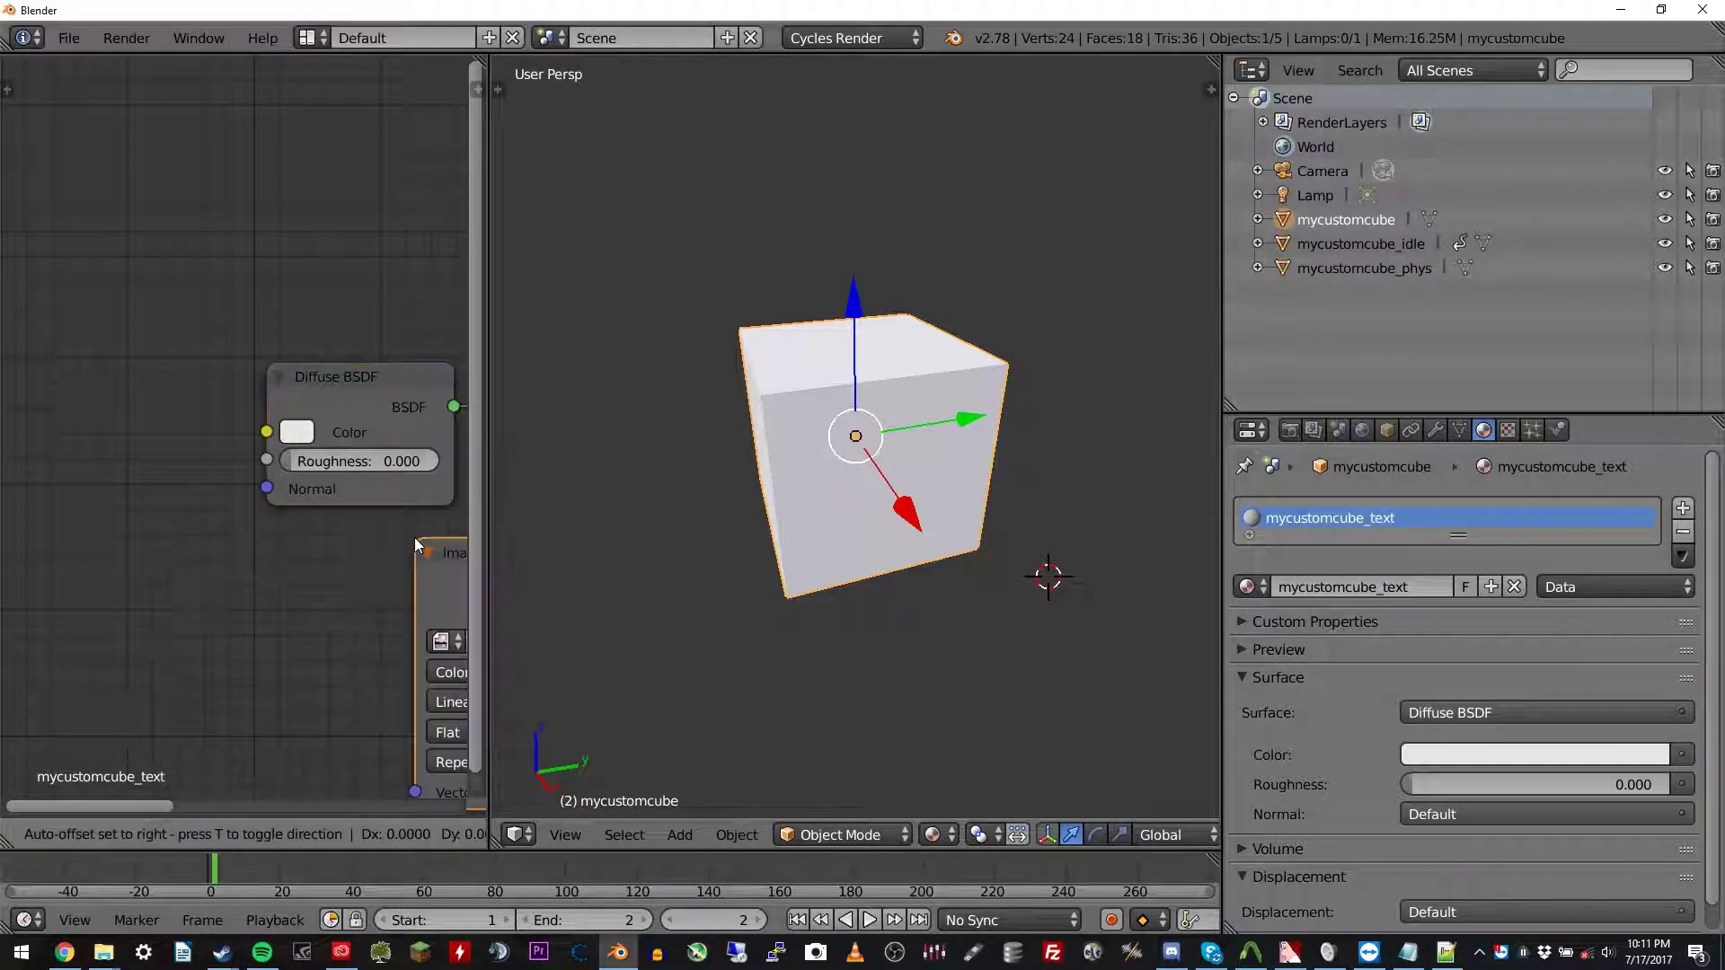
{"action": "left_click", "coordinate": [48, 395]}
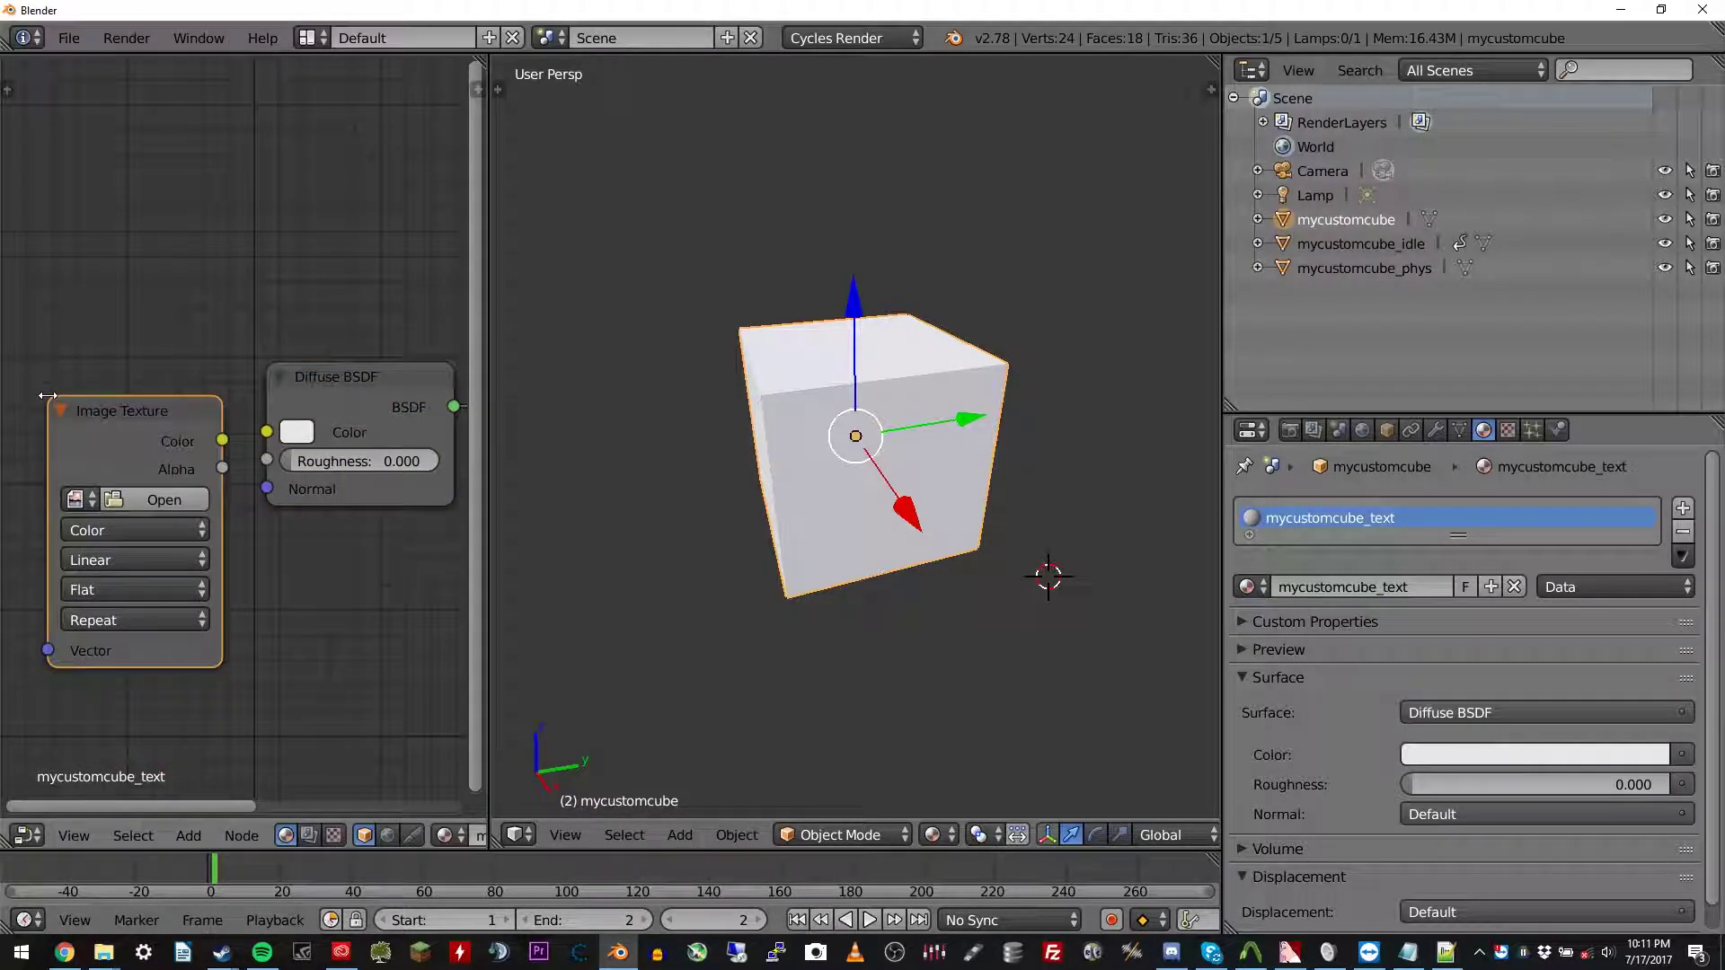
{"action": "left_click", "coordinate": [147, 497]}
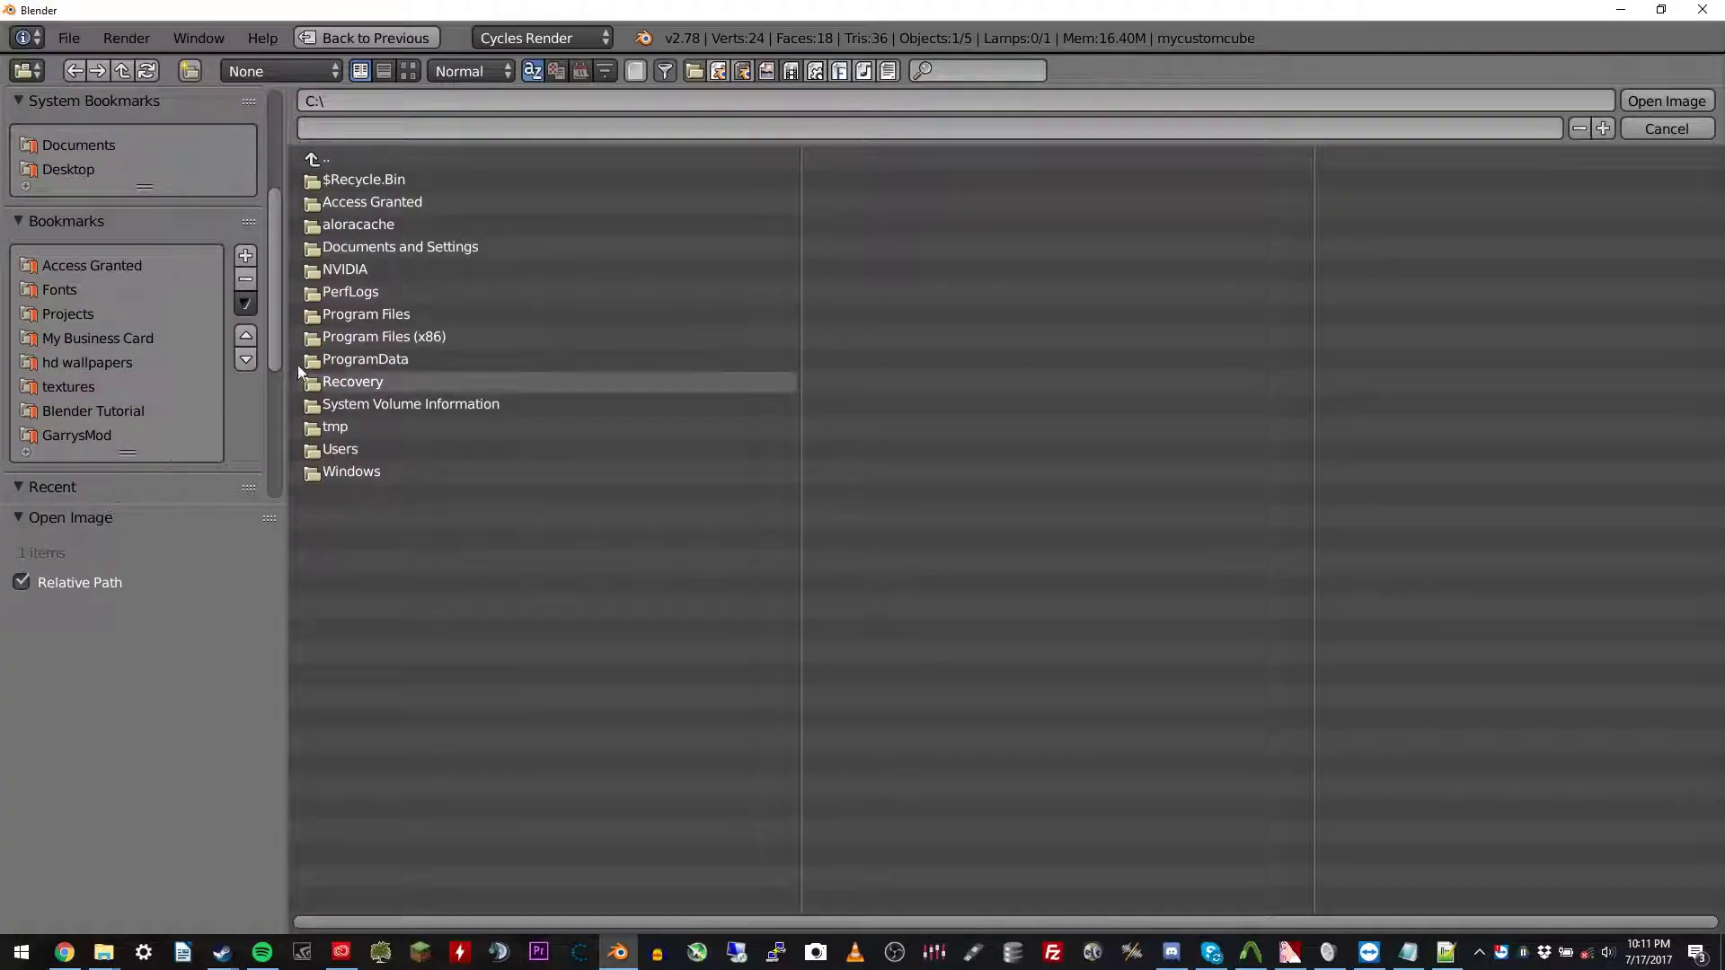
{"action": "scroll", "coordinate": [133, 369], "scroll_direction": "down", "scroll_amount": 2}
{"action": "left_click", "coordinate": [117, 338]}
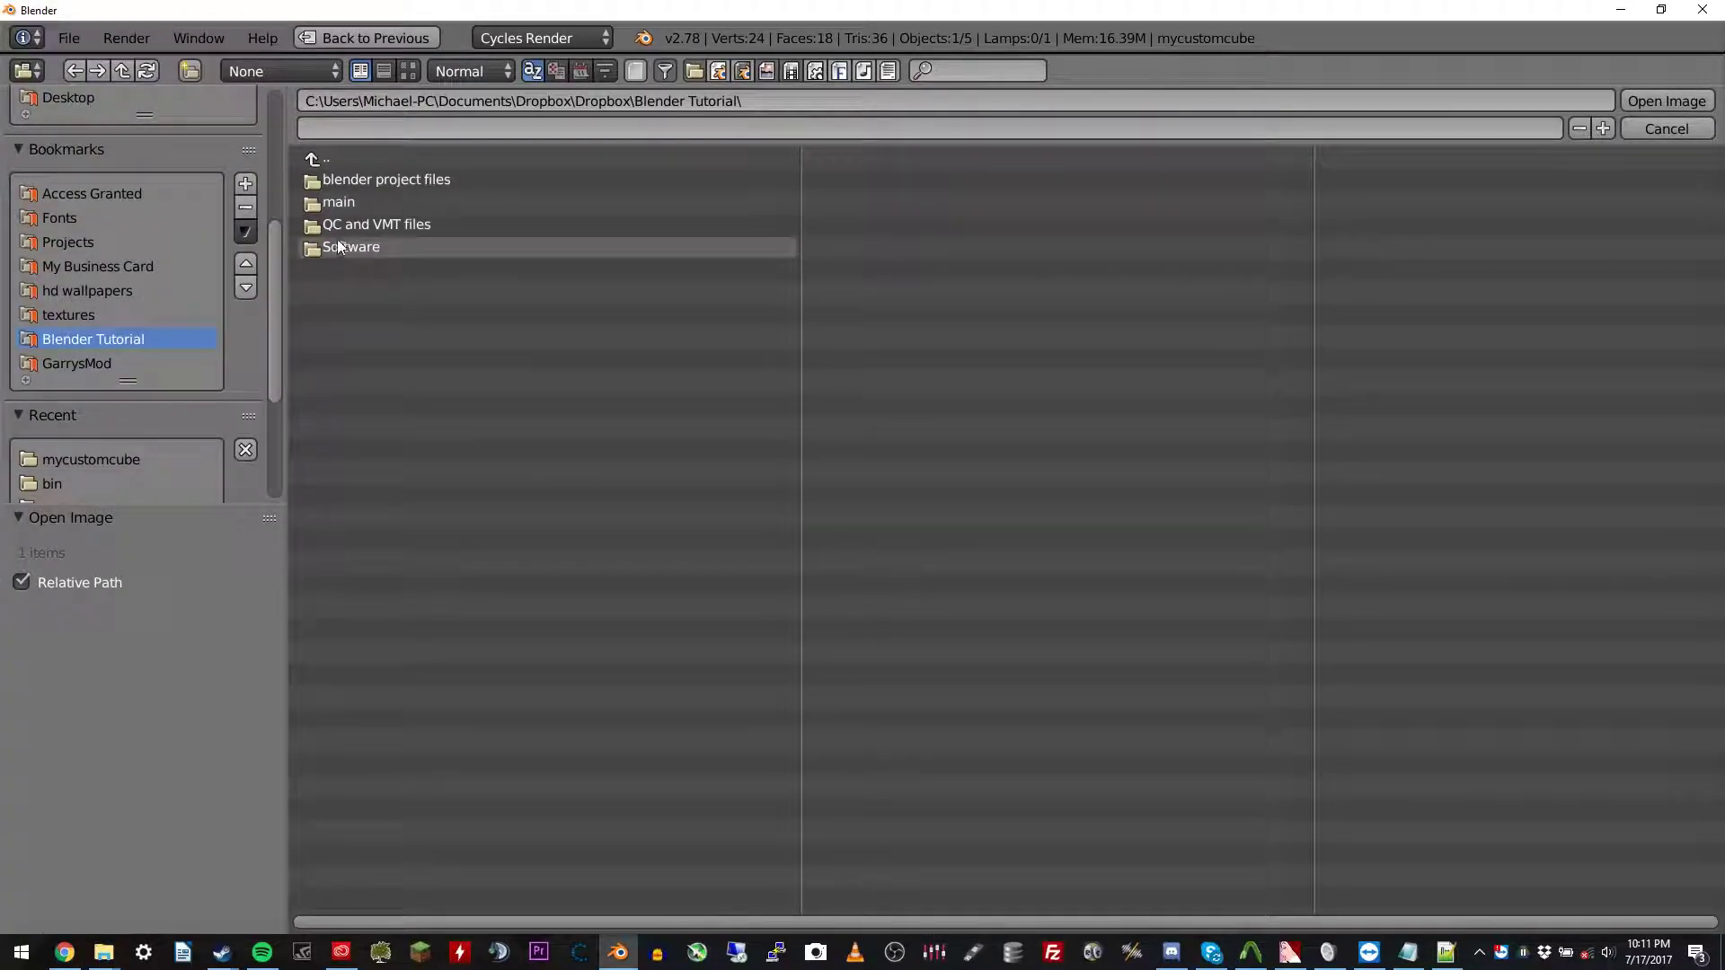
{"action": "left_click", "coordinate": [375, 204]}
{"action": "left_click", "coordinate": [380, 182]}
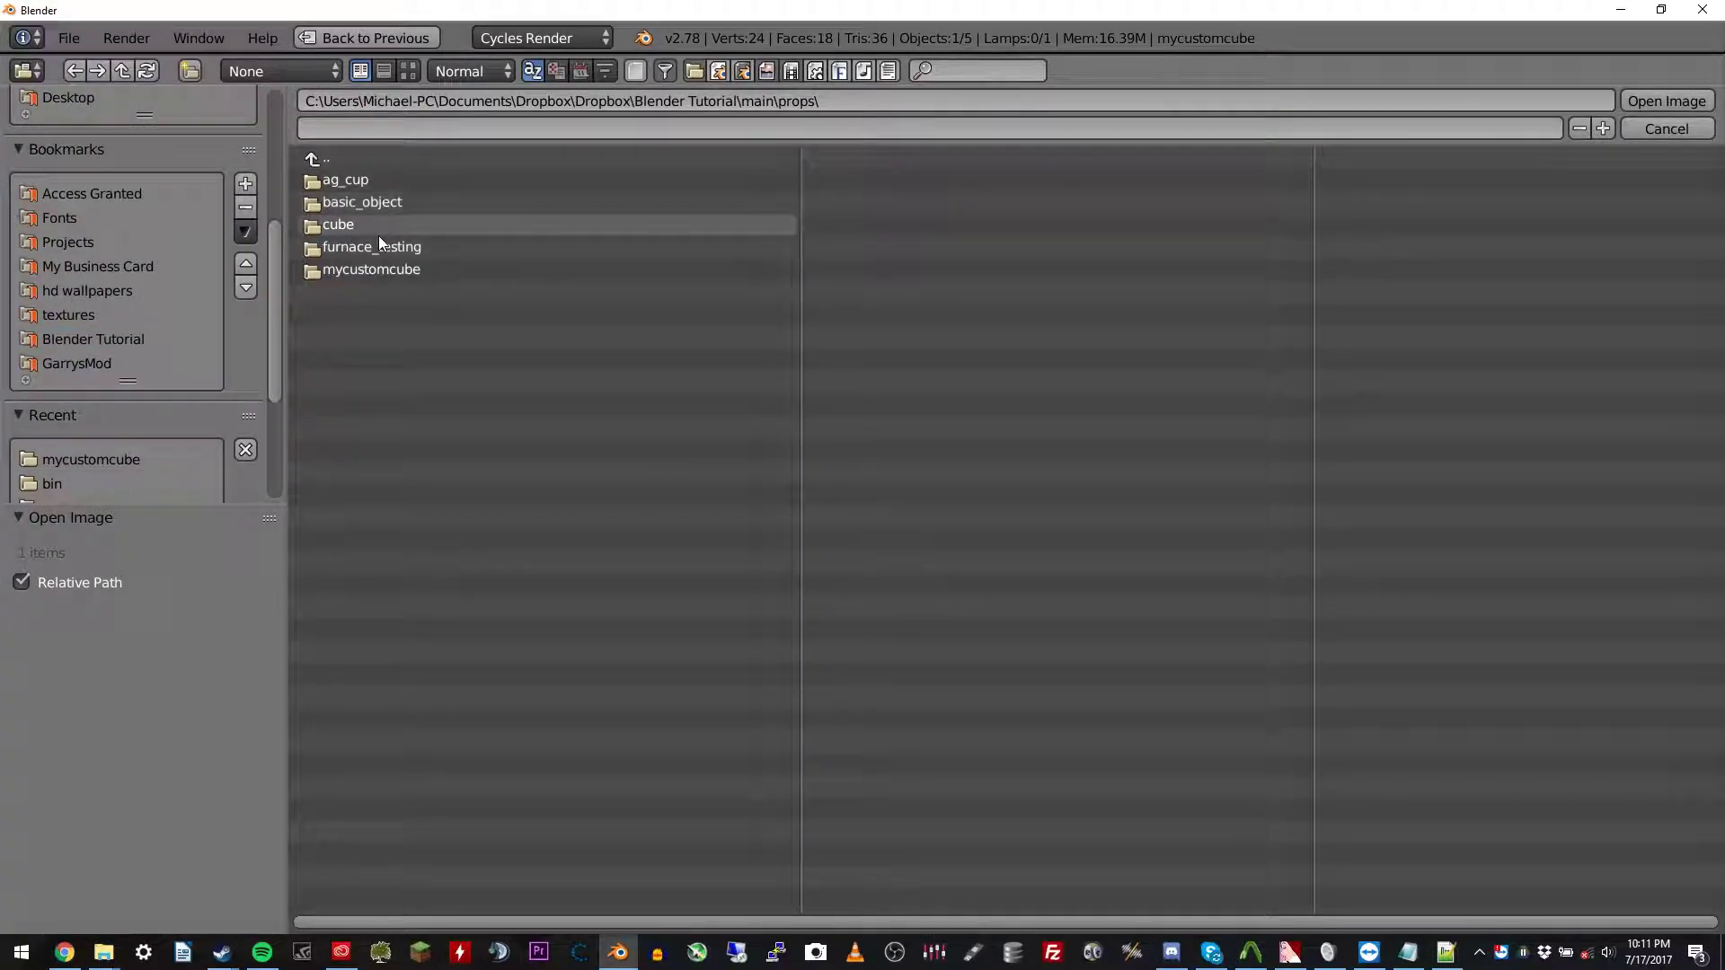
{"action": "left_click", "coordinate": [370, 265]}
{"action": "double_click", "coordinate": [393, 202]}
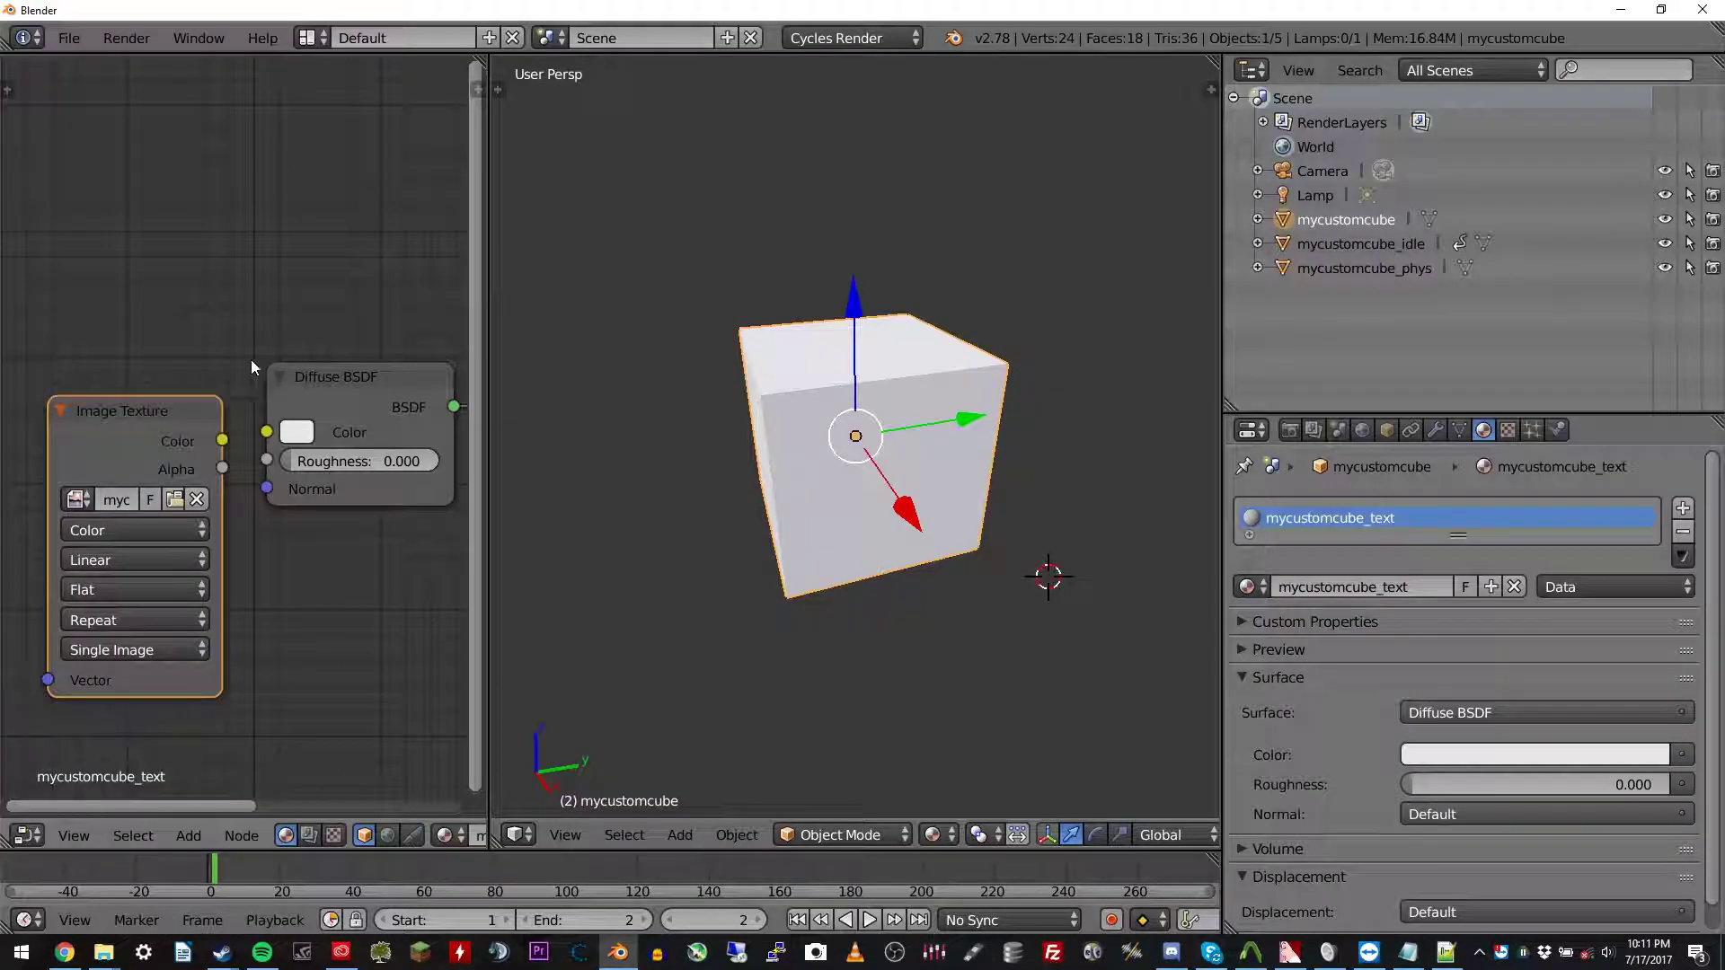
Link the texture Color to Diffuse BSDF Color and set viewport shading to Material
{"action": "left_click_drag", "start_coordinate": [223, 440], "coordinate": [267, 432]}
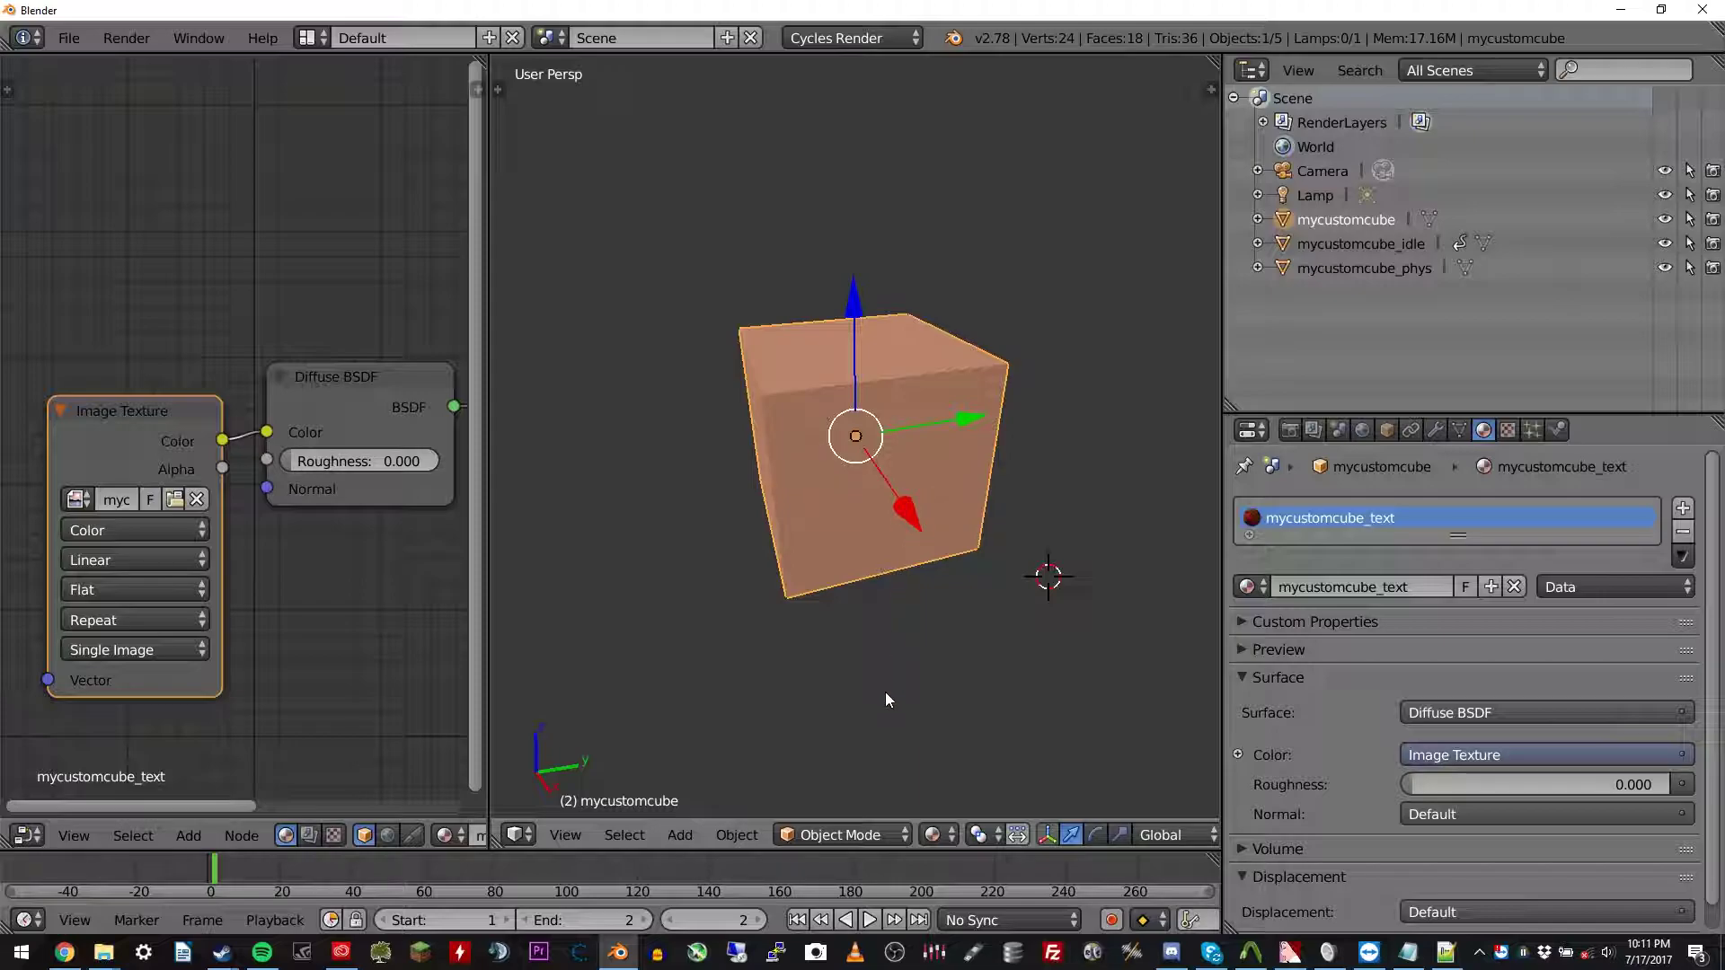
{"action": "left_click", "coordinate": [936, 837]}
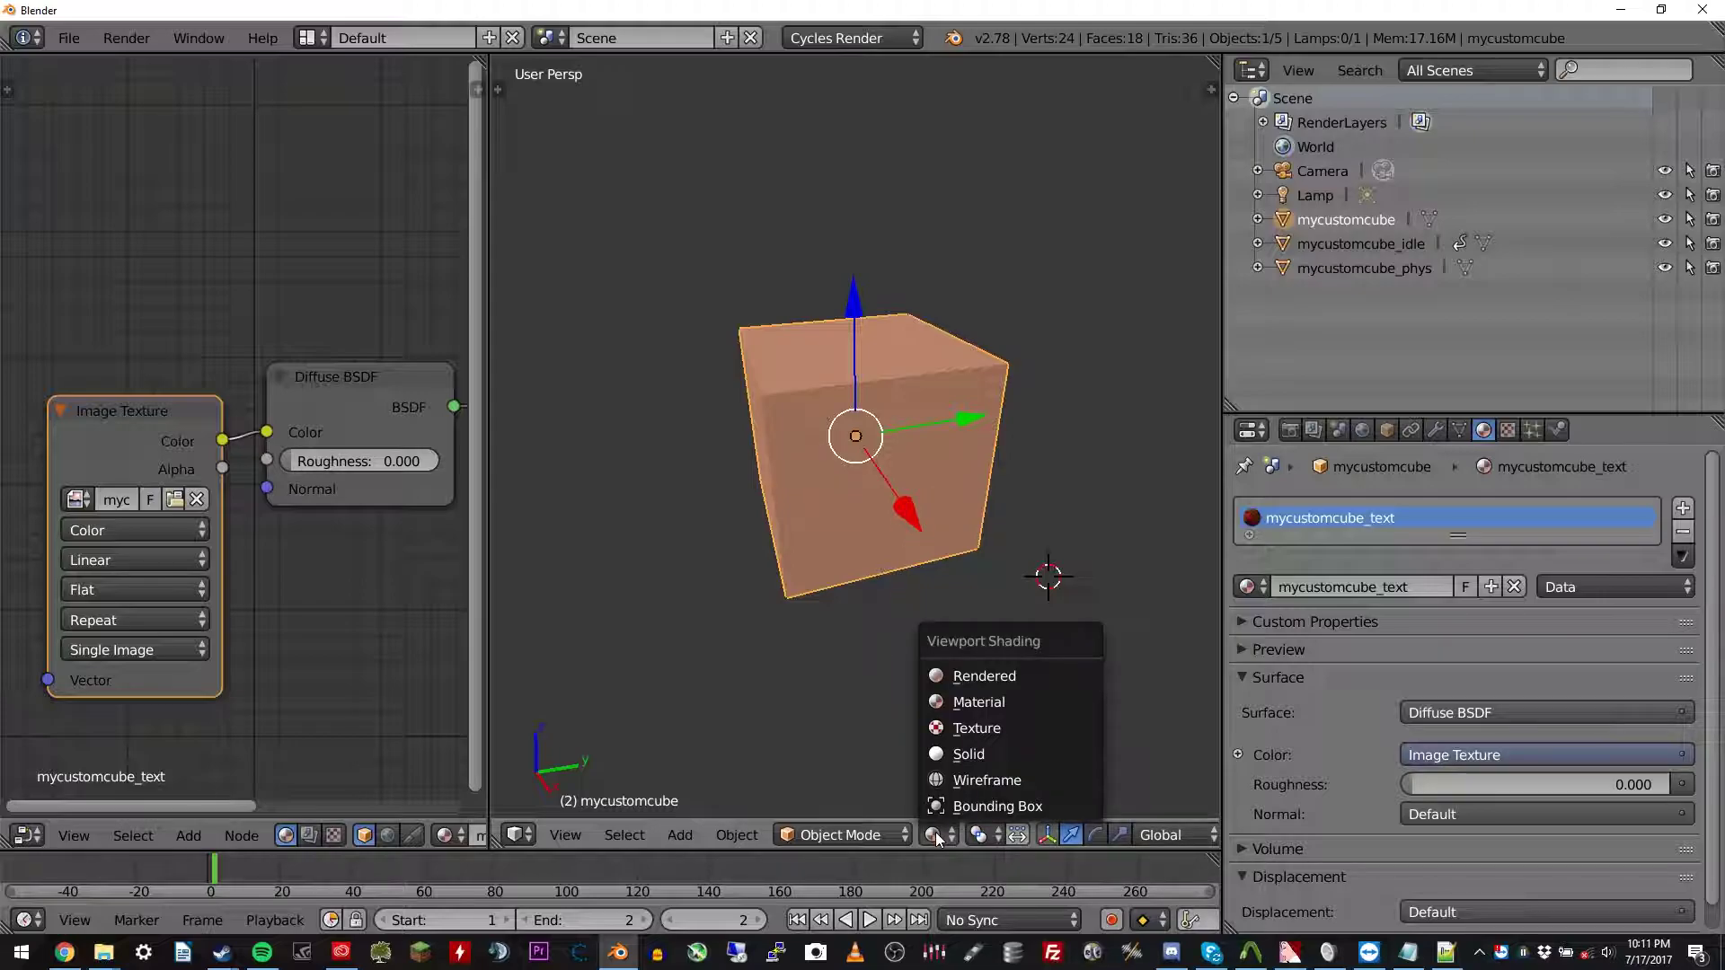
{"action": "left_click", "coordinate": [979, 703]}
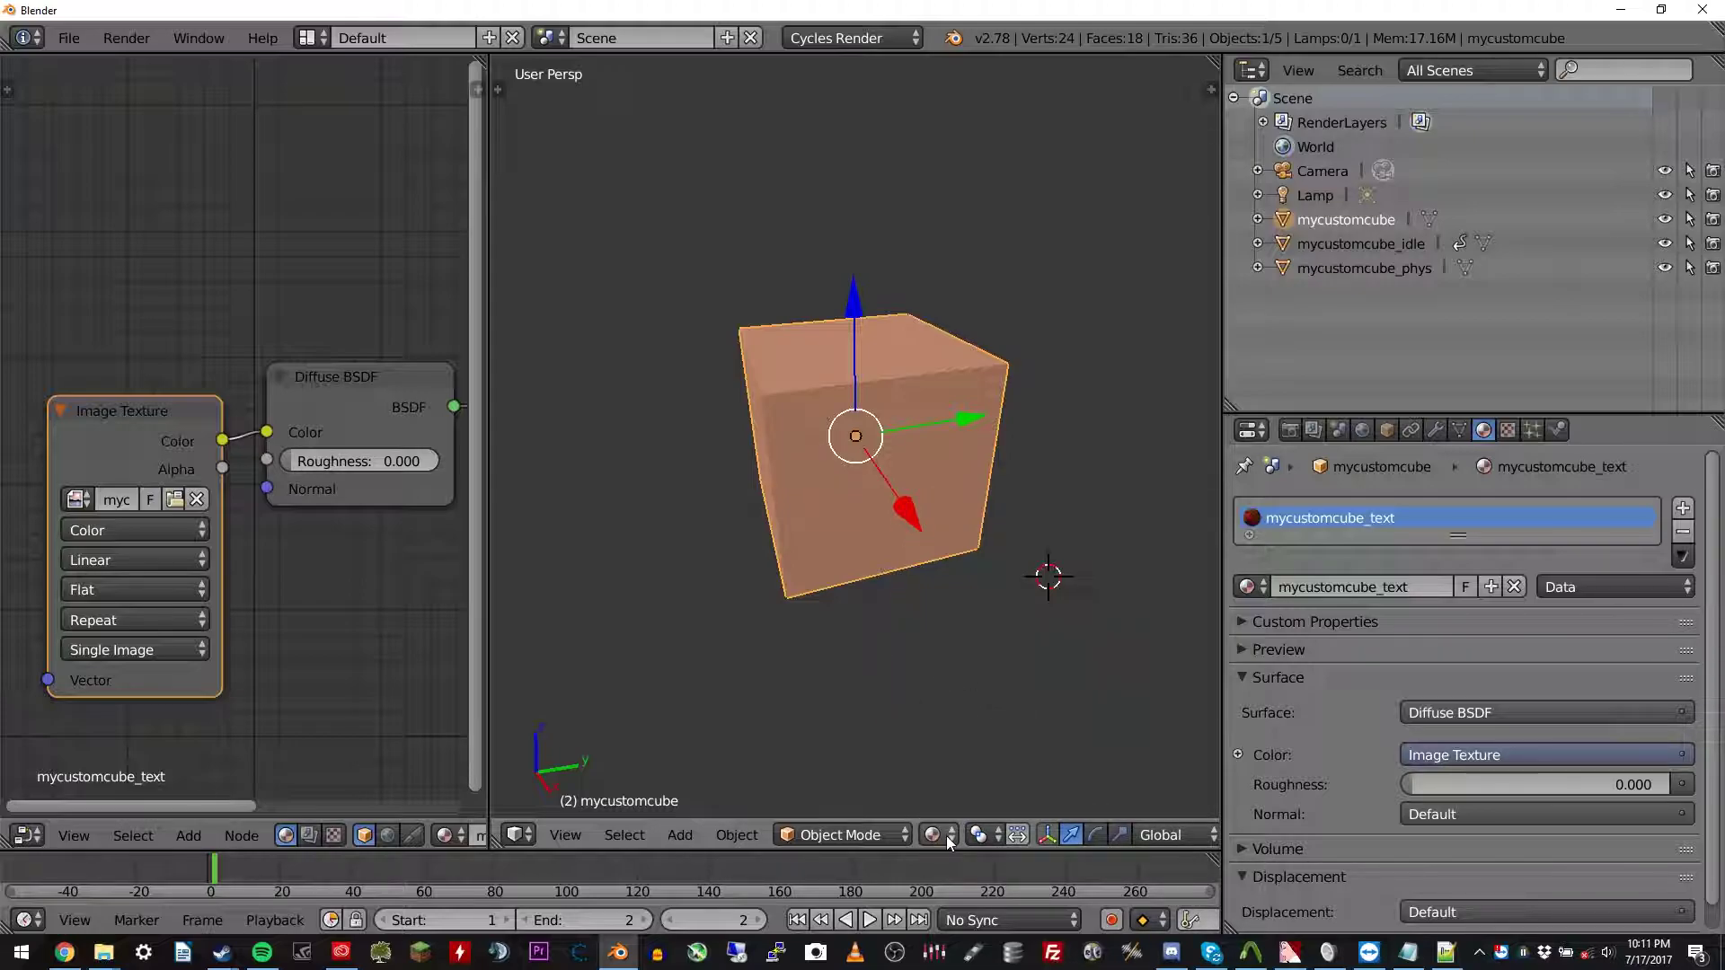
{"action": "left_click", "coordinate": [946, 835]}
{"action": "left_click", "coordinate": [987, 703]}
{"action": "left_click", "coordinate": [927, 835]}
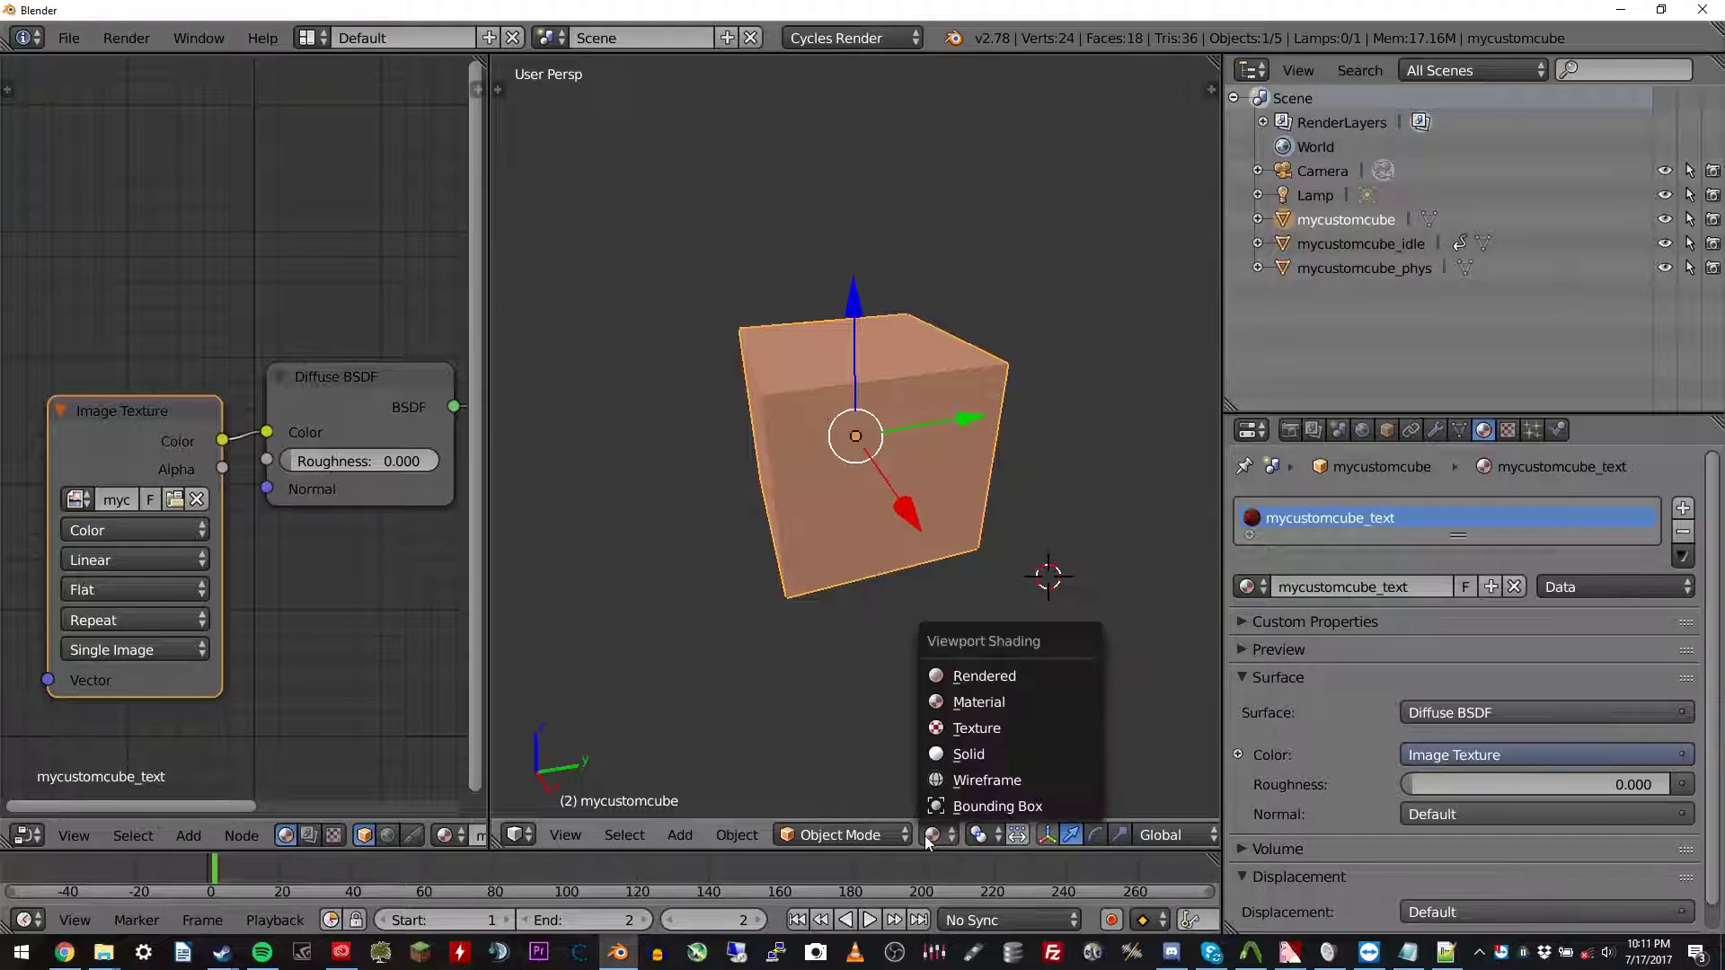
{"action": "left_click", "coordinate": [974, 700]}
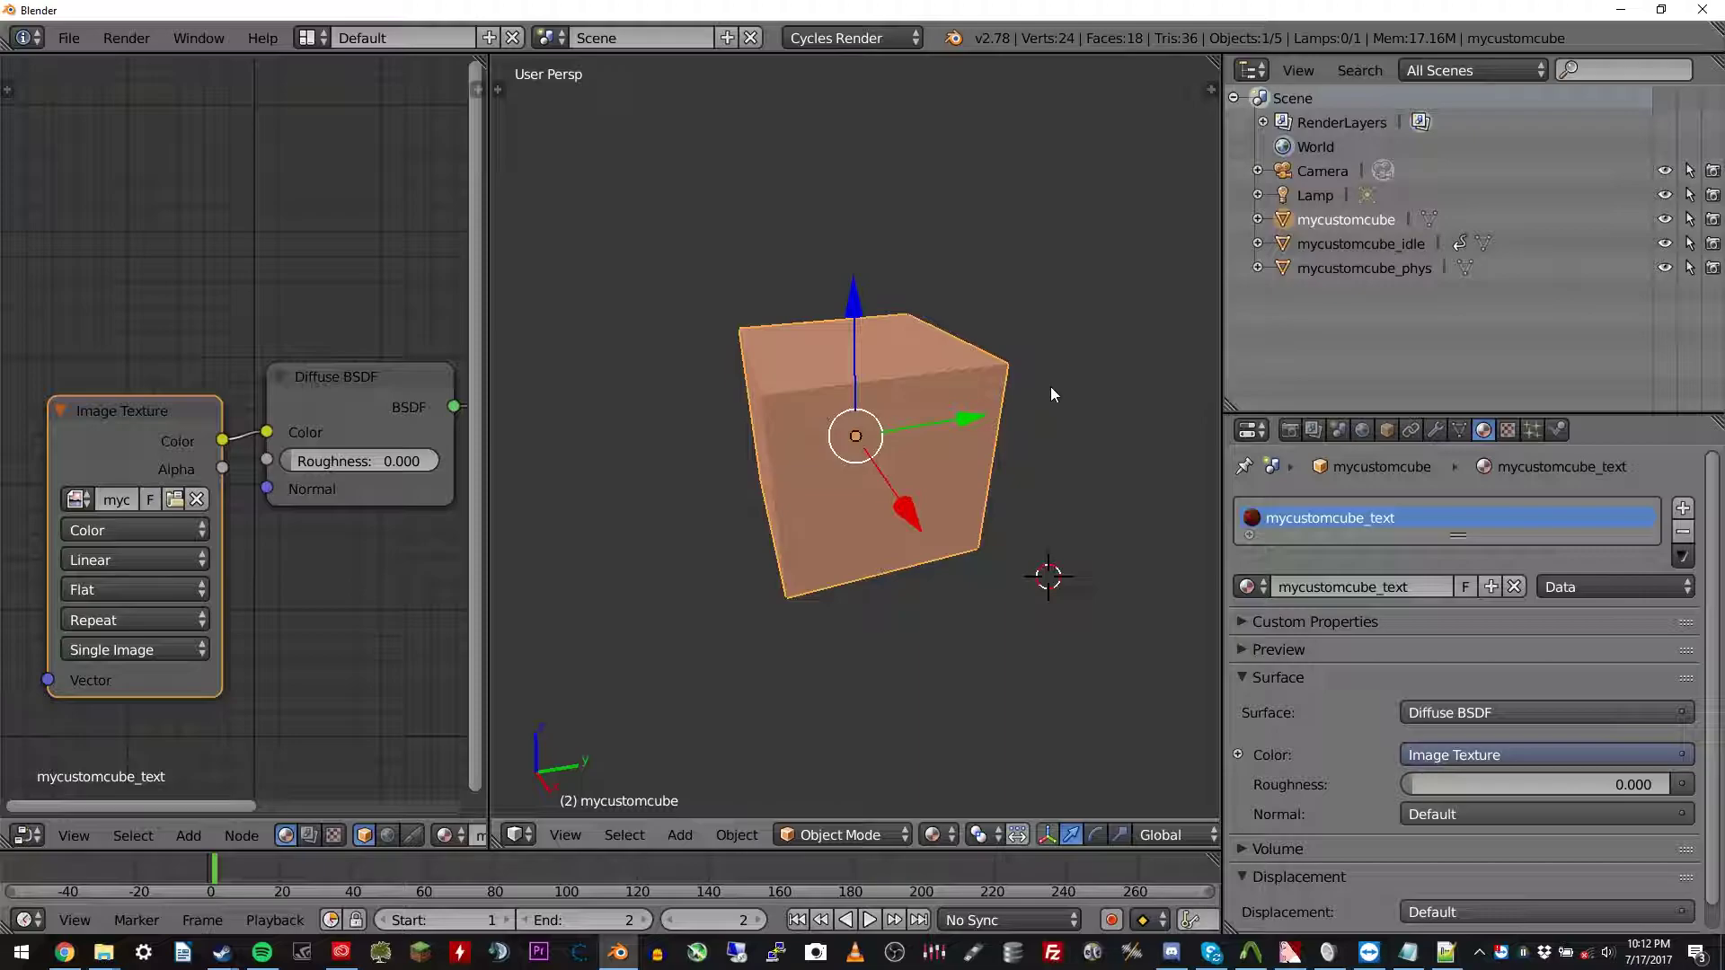
Export the scene from the Source Engine export panel as three SMD files
{"action": "left_click", "coordinate": [1339, 430]}
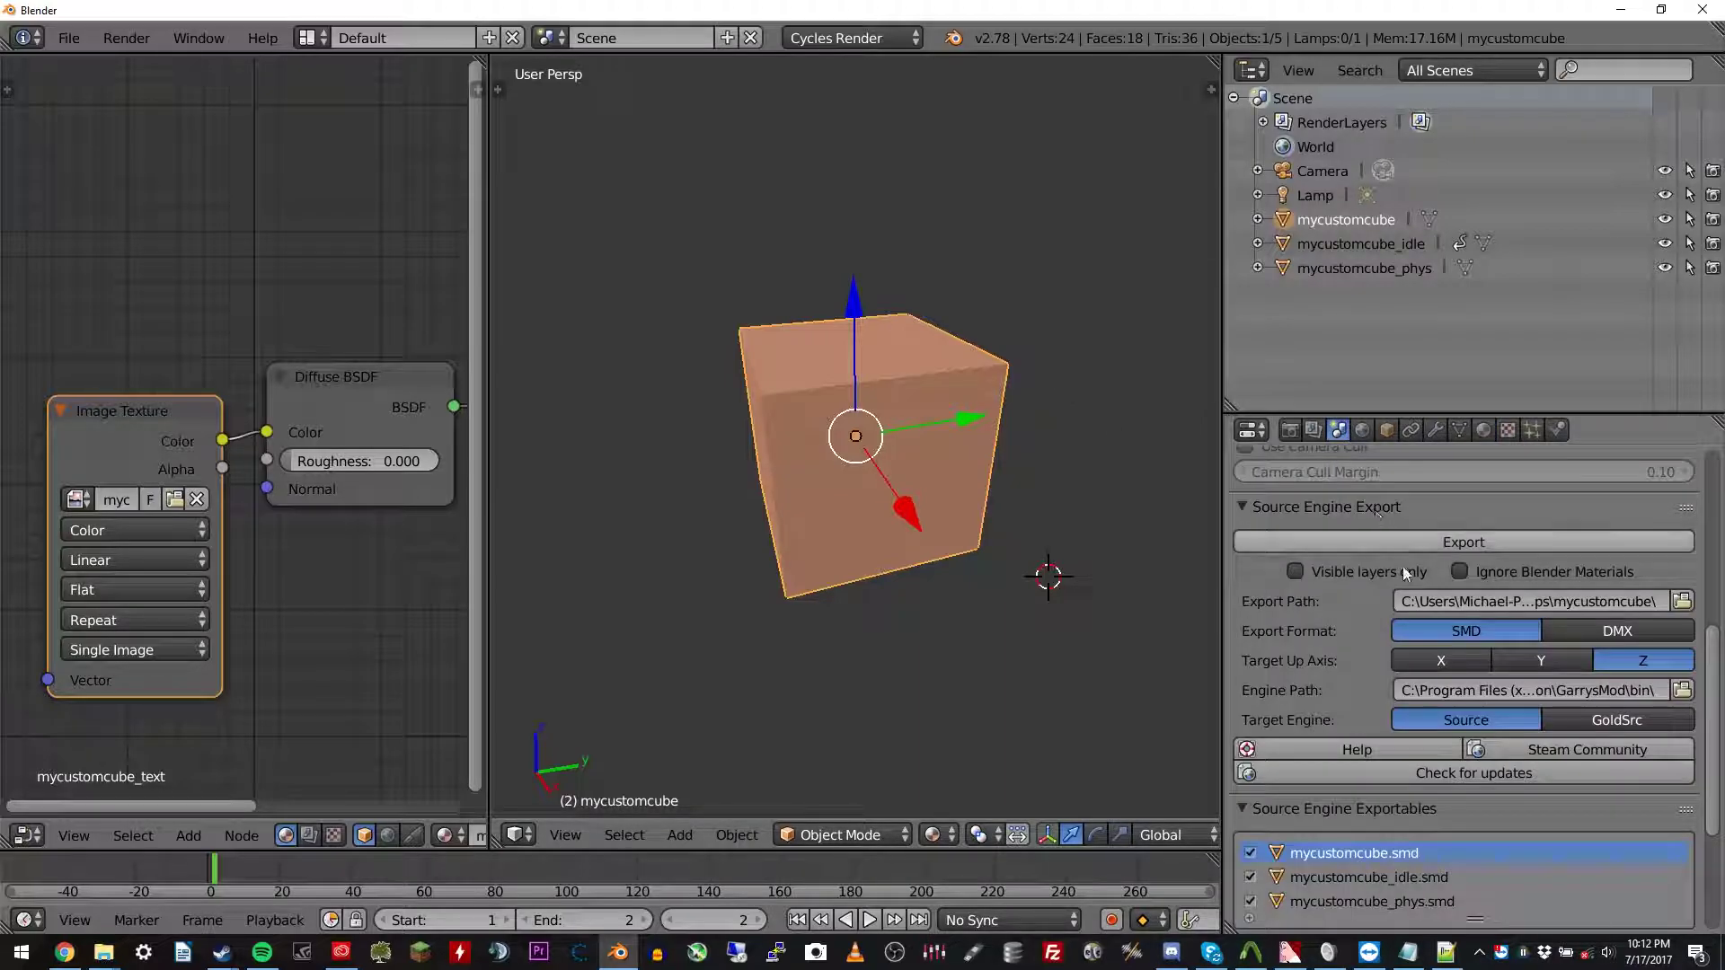
{"action": "left_click", "coordinate": [1436, 537]}
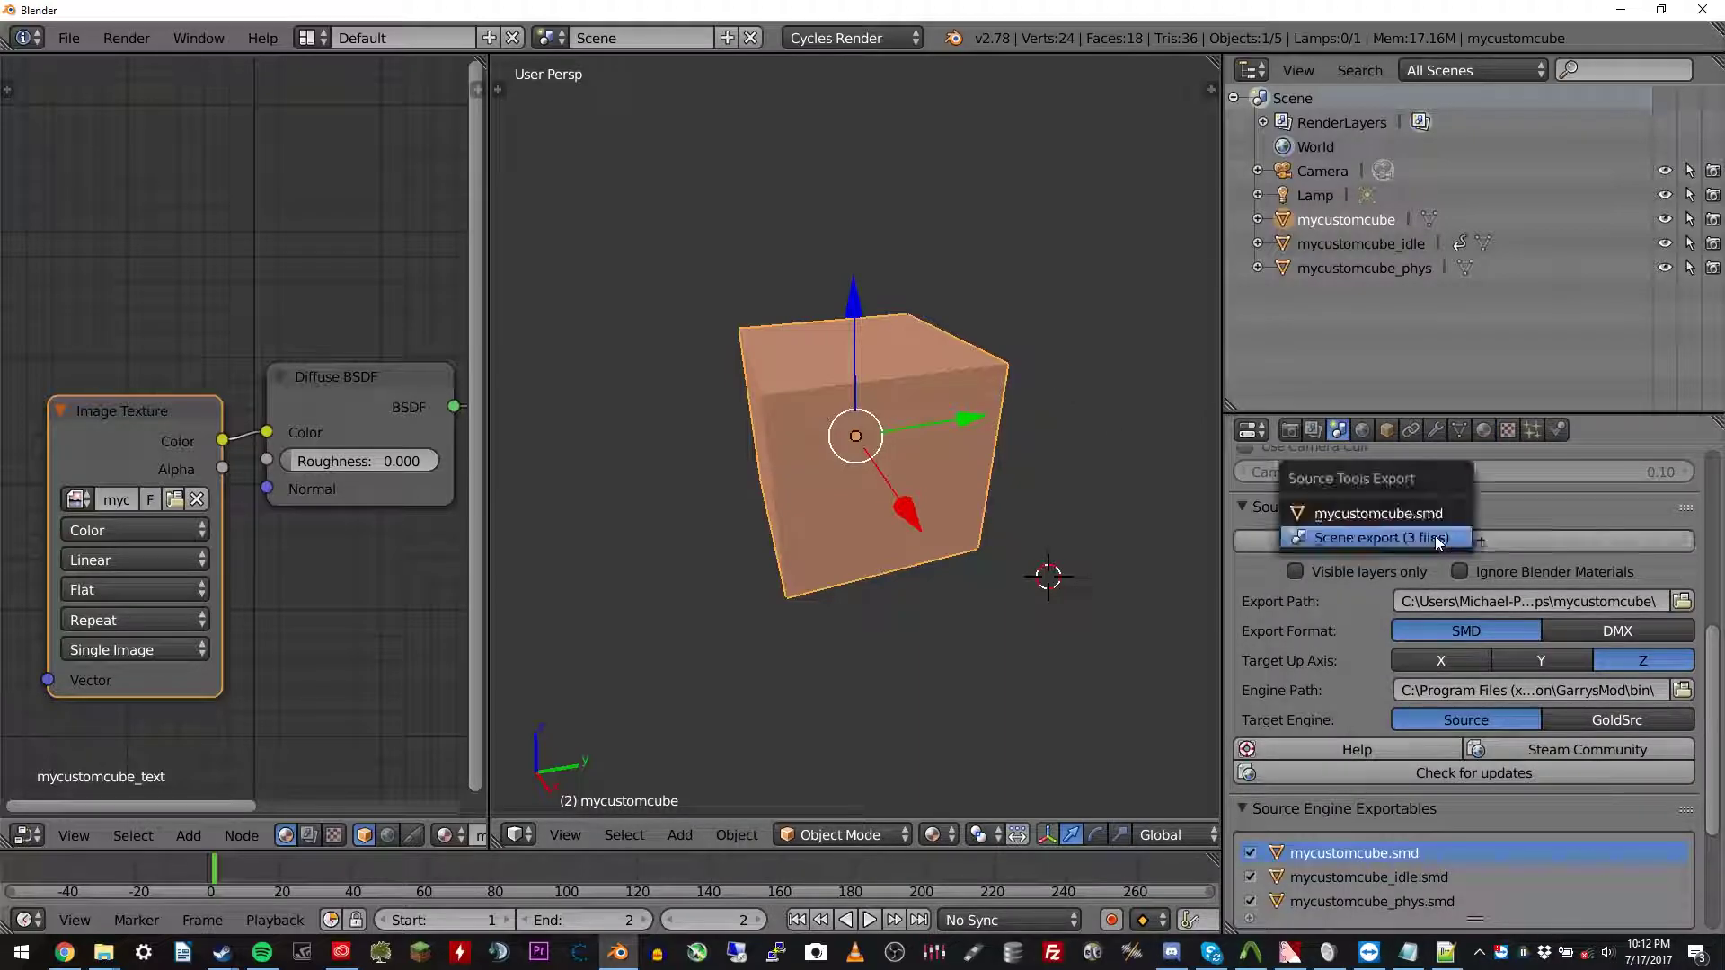
{"action": "left_click", "coordinate": [1375, 538]}
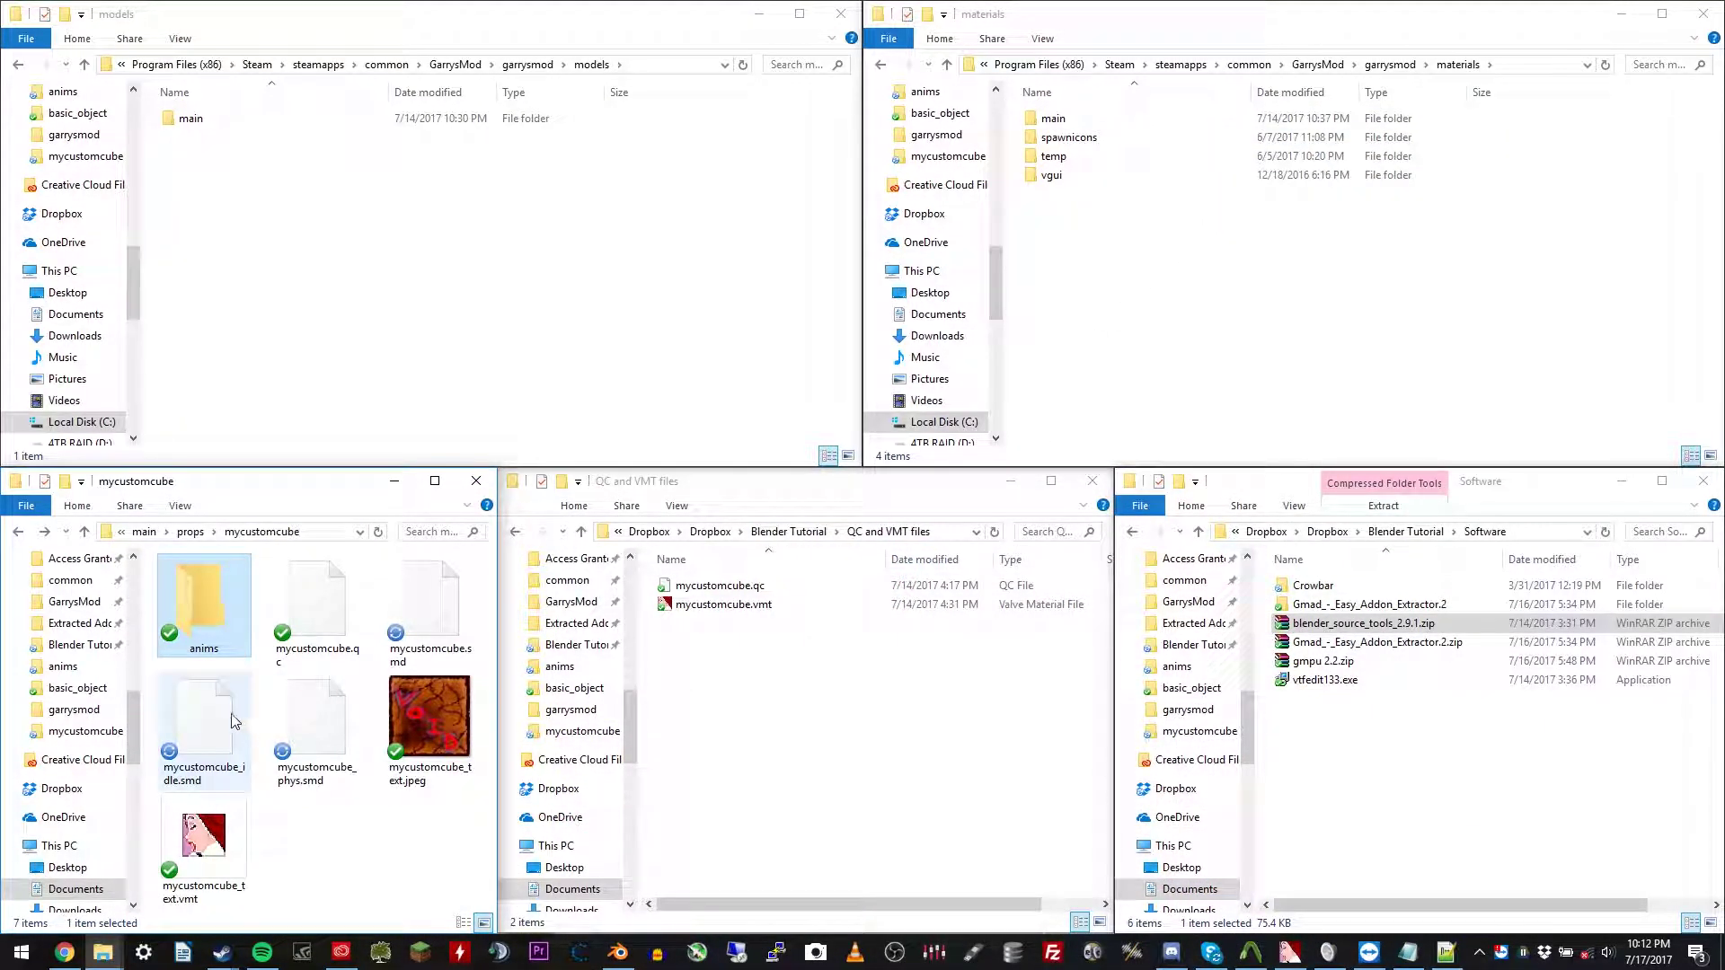
Move mycustomcube_idle.smd into the anims folder in File Explorer
{"action": "left_click", "coordinate": [211, 726]}
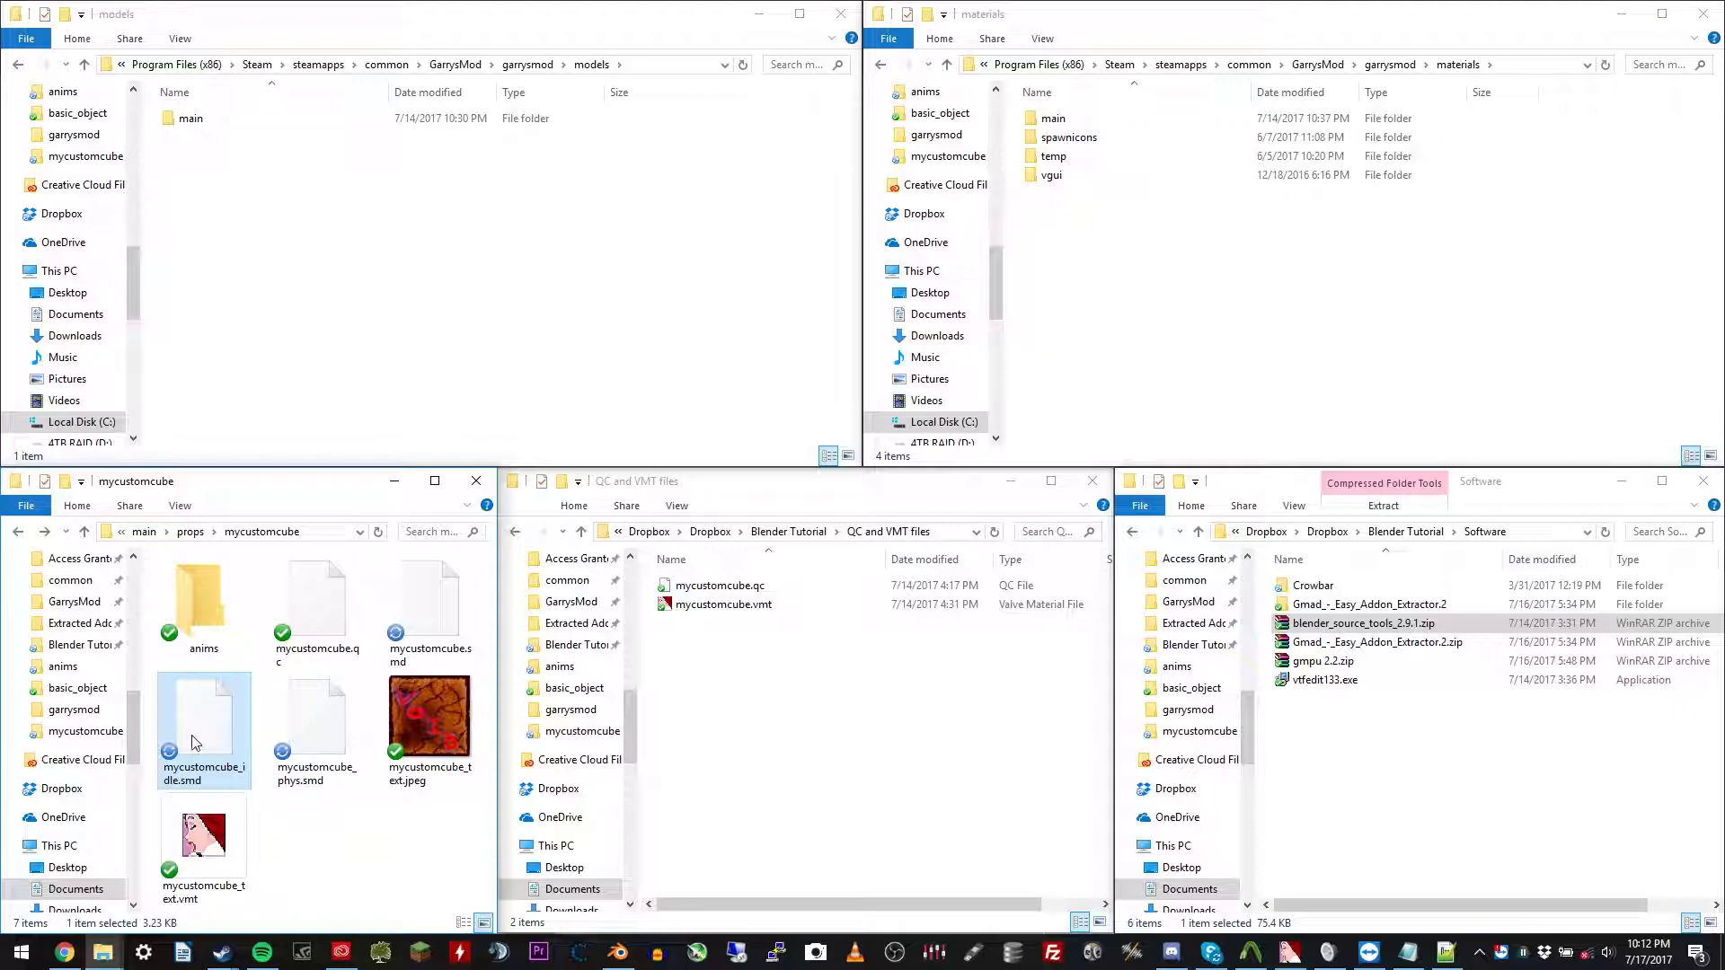
{"action": "left_click_drag", "start_coordinate": [214, 631], "coordinate": [209, 598]}
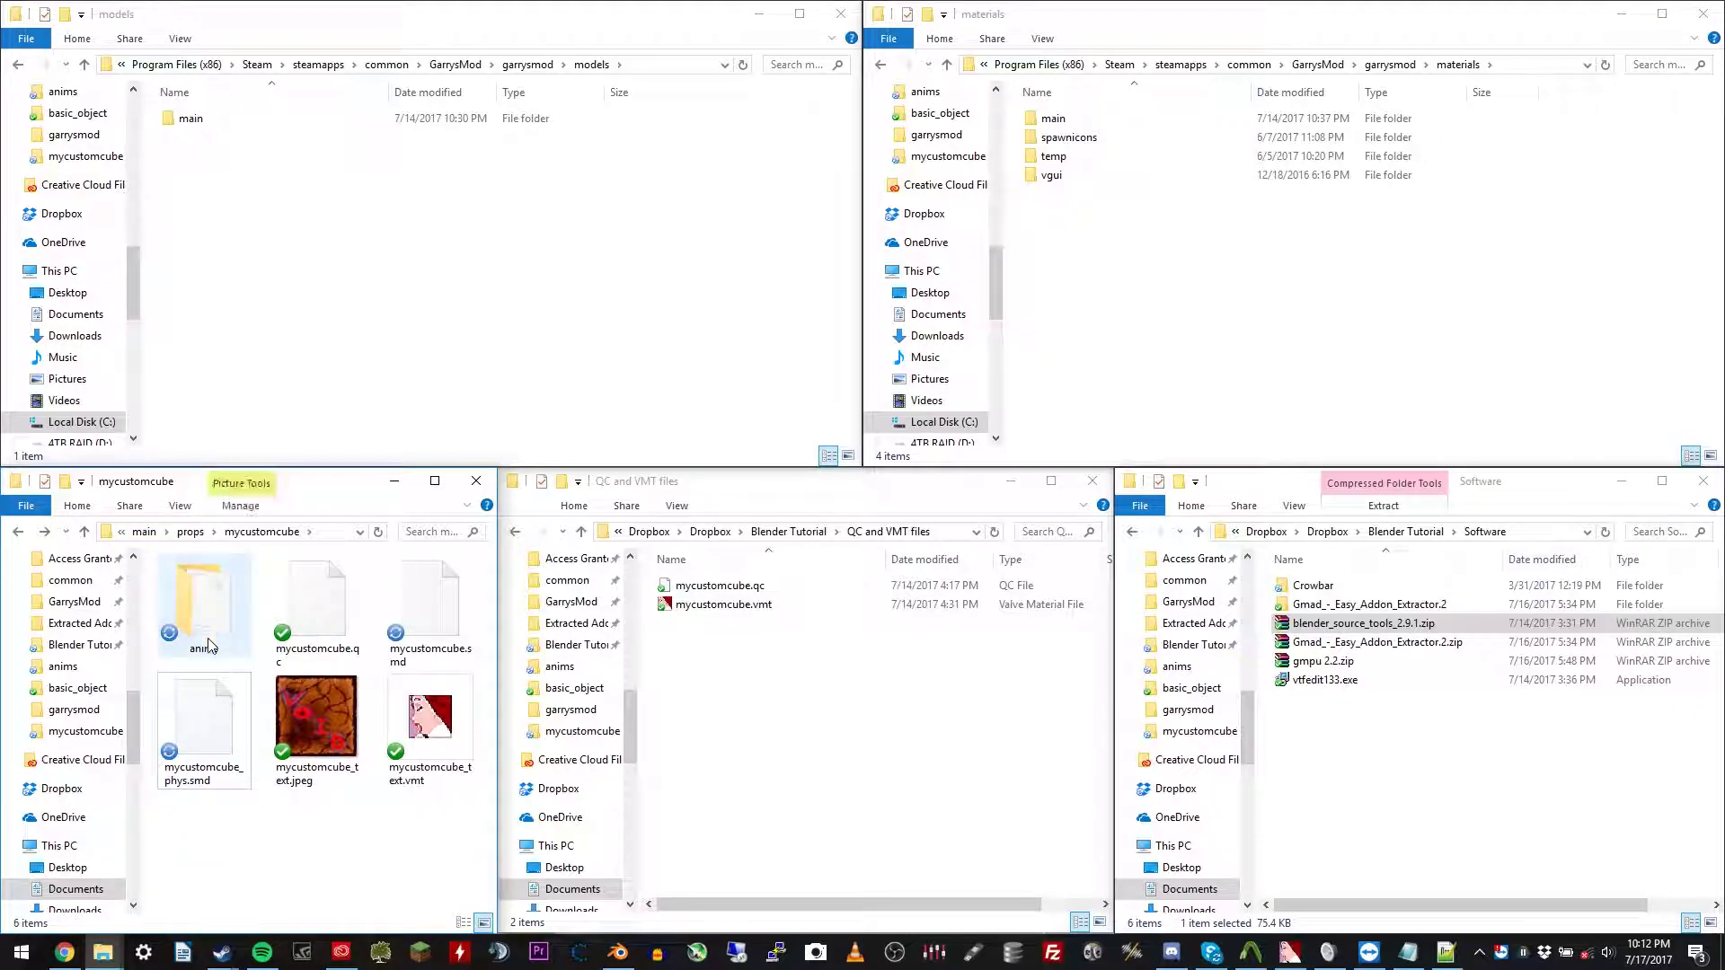
{"action": "left_click", "coordinate": [1291, 952]}
Import mycustomcube_text.jpeg into VTFEdit with the default VTF conversion options
{"action": "left_click", "coordinate": [15, 29]}
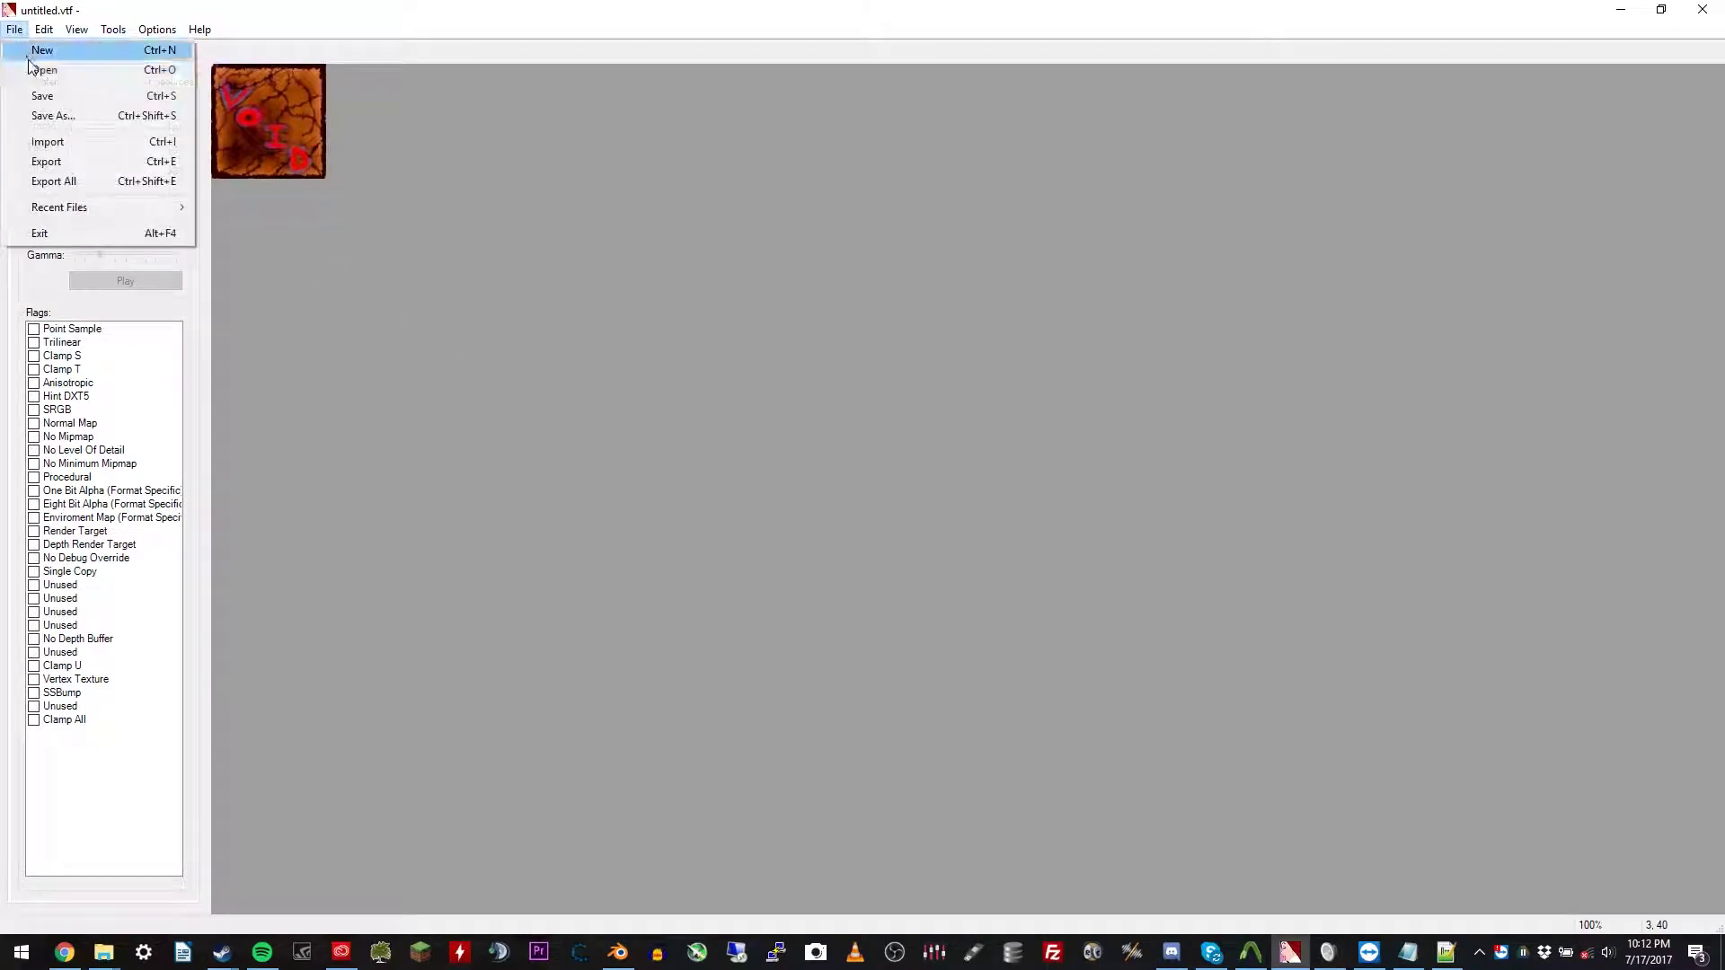
{"action": "left_click", "coordinate": [59, 120]}
{"action": "double_click", "coordinate": [325, 182]}
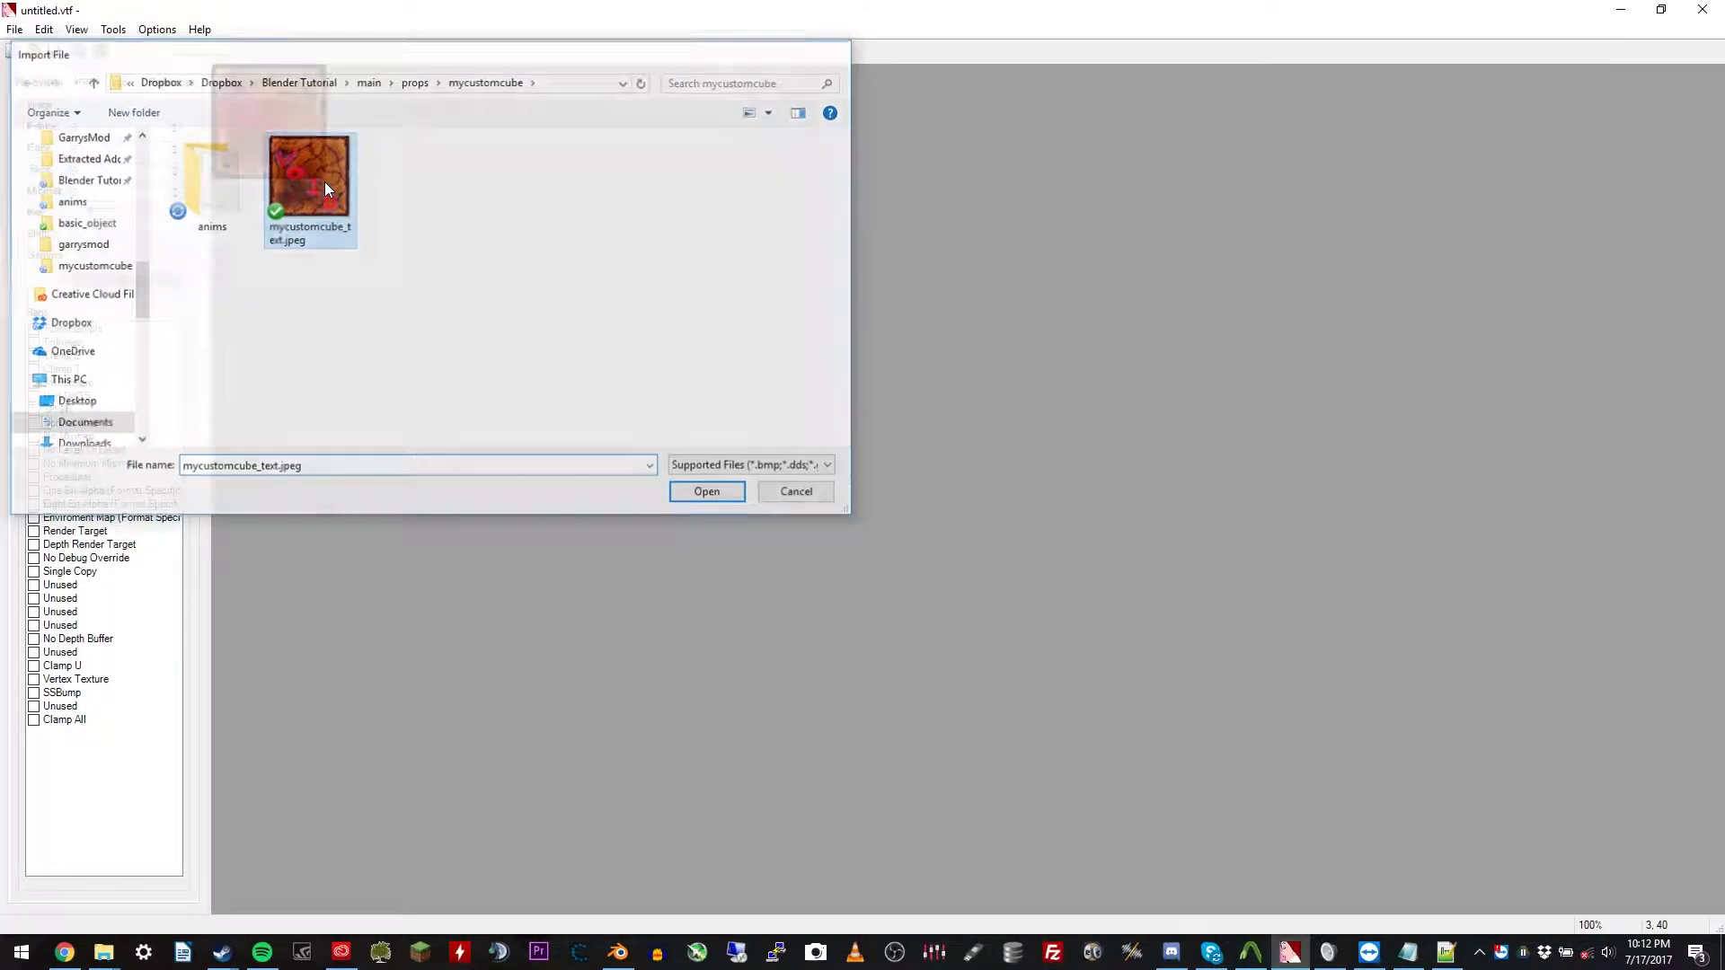
{"action": "left_click", "coordinate": [1027, 655]}
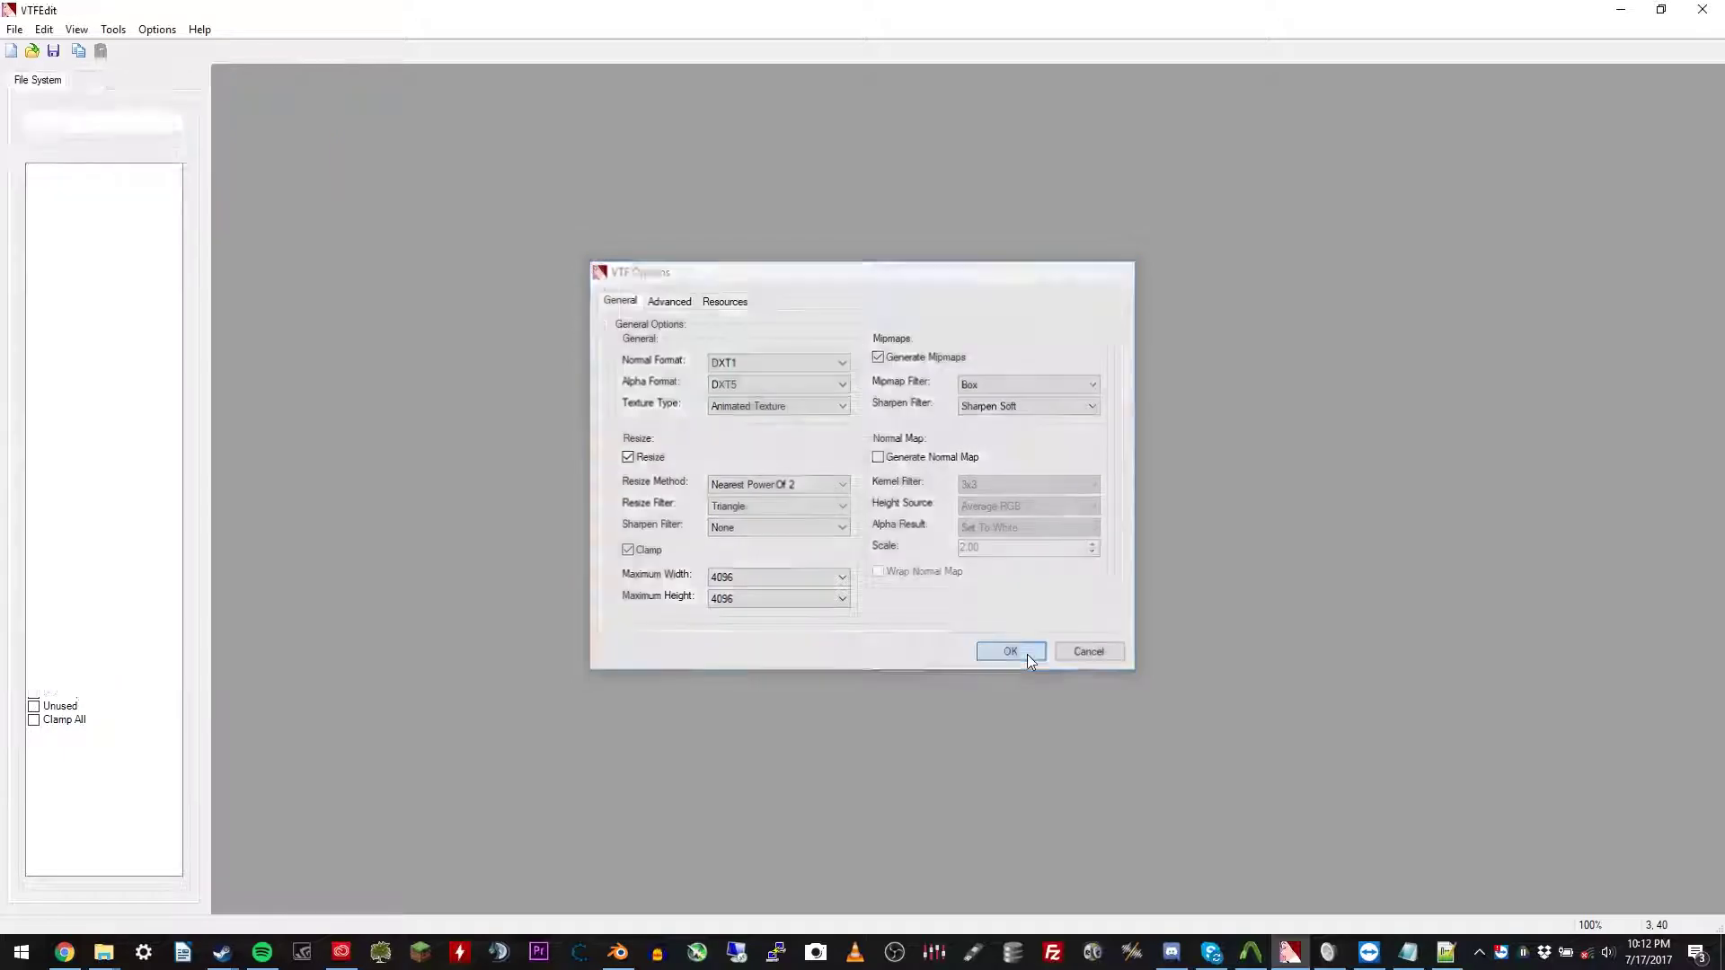
Save the texture as mycustomcube_text.vtf and close VTFEdit
{"action": "left_click", "coordinate": [15, 29]}
{"action": "left_click", "coordinate": [101, 117]}
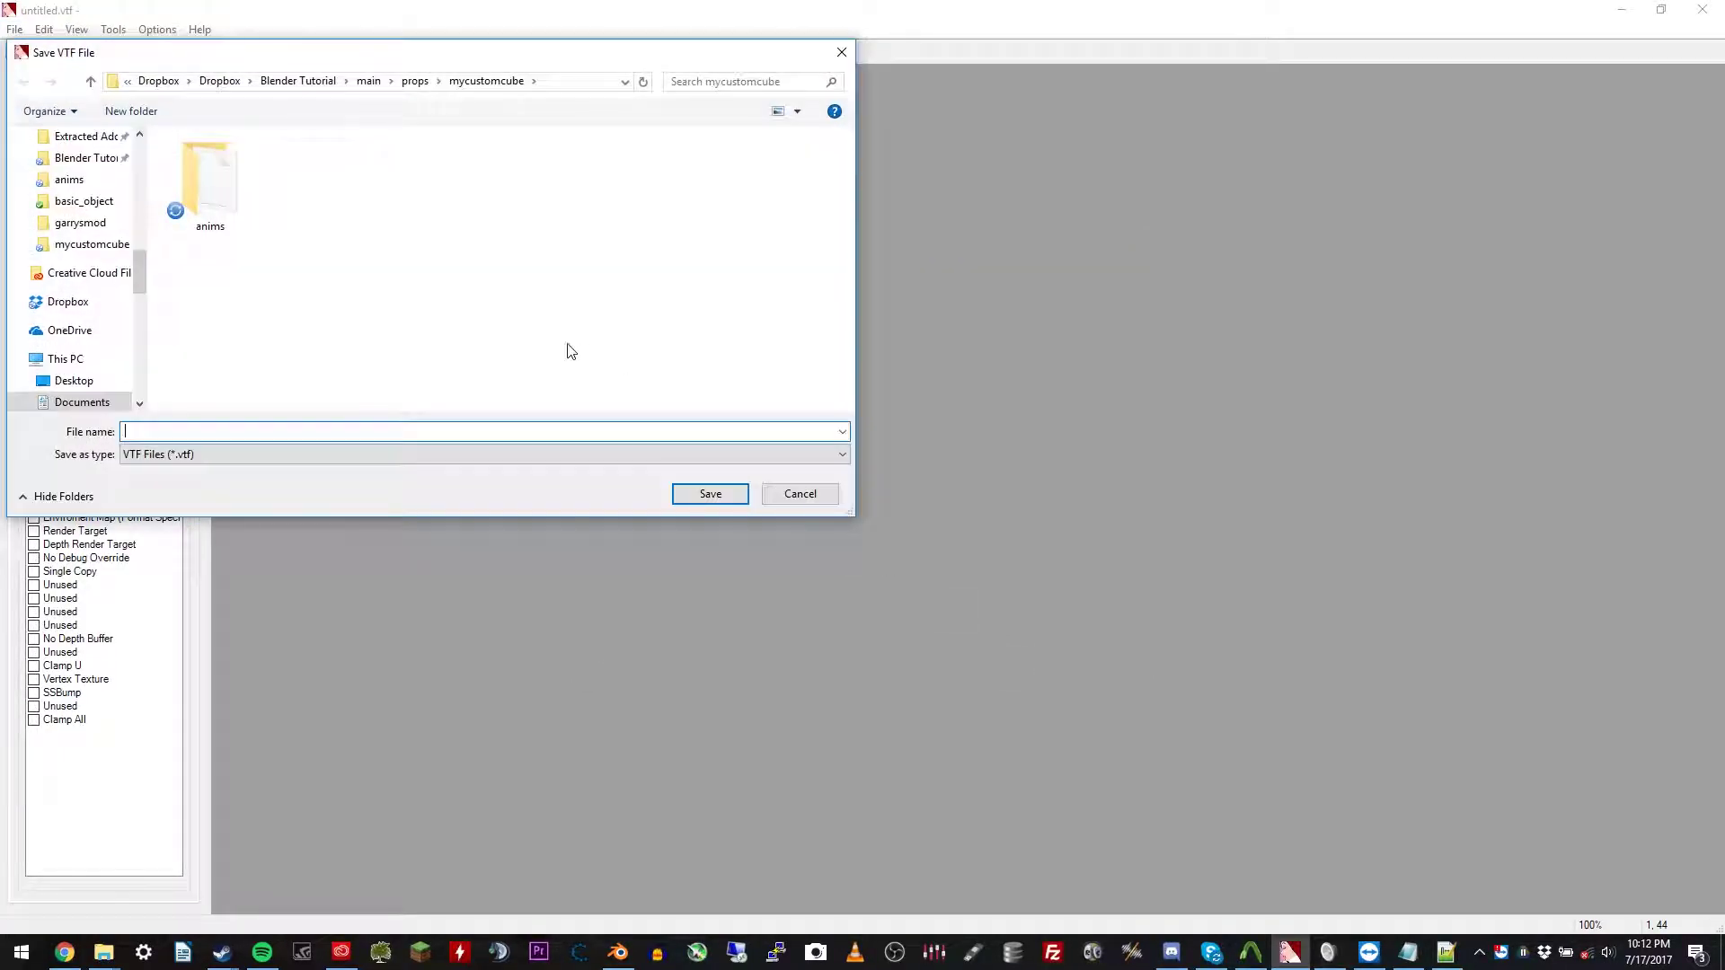
{"action": "type", "text": "mycu"}
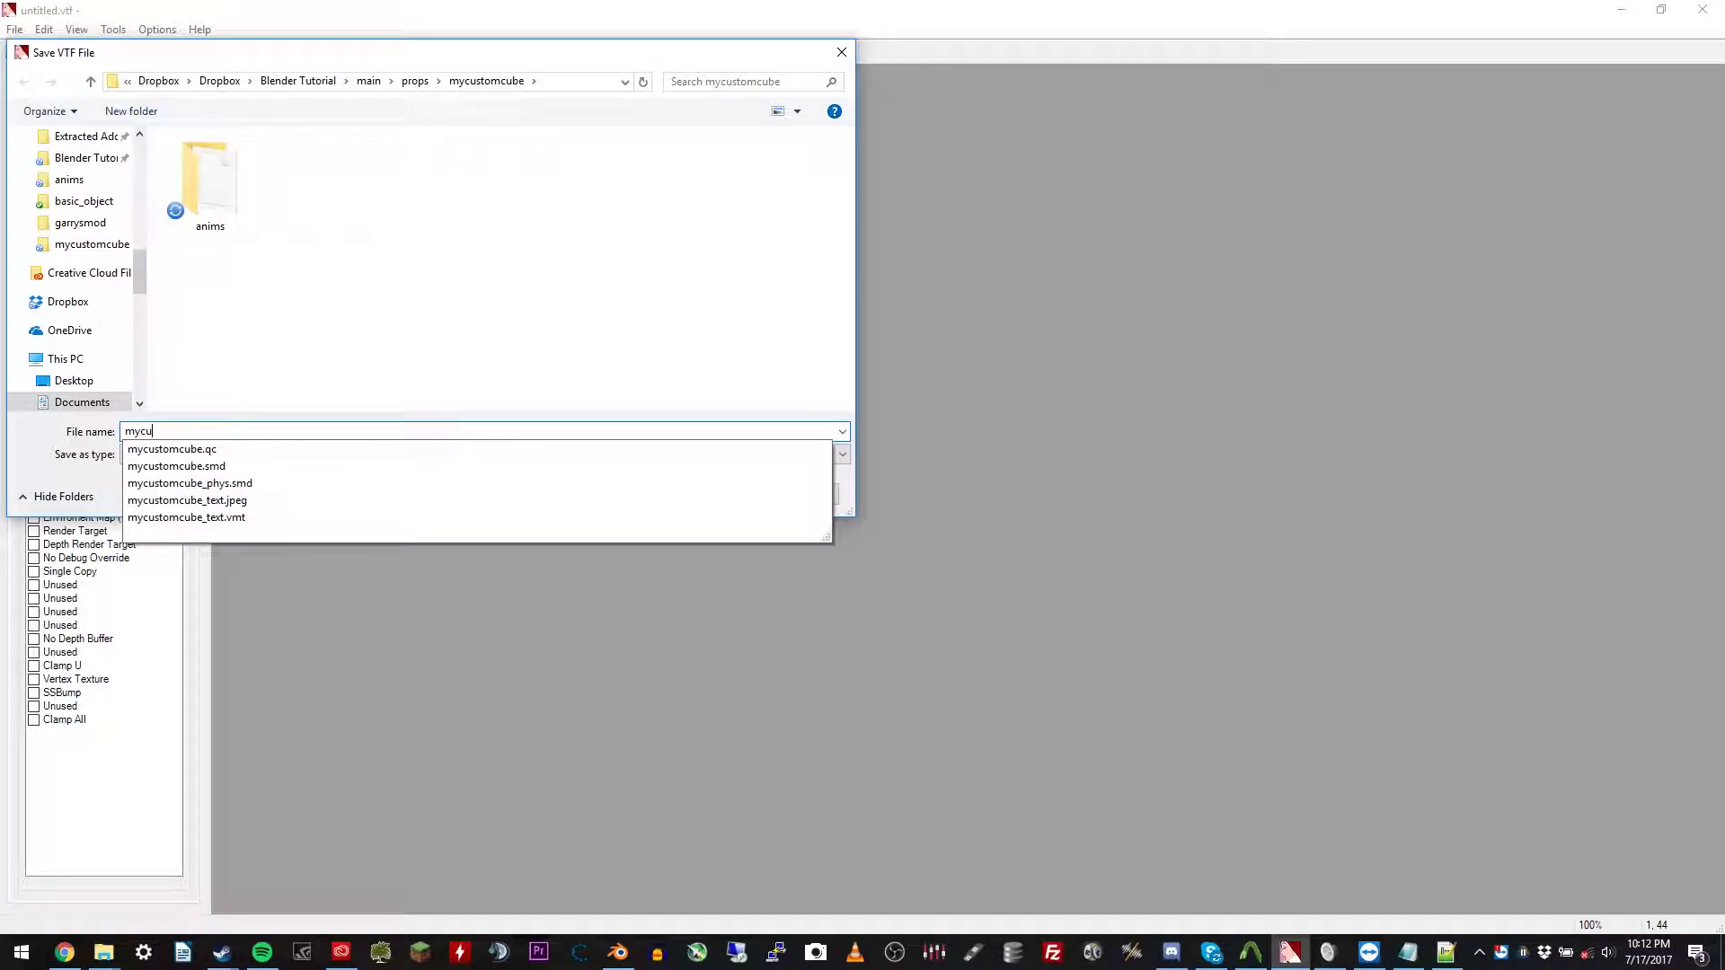
{"action": "type", "text": "stomcube_text"}
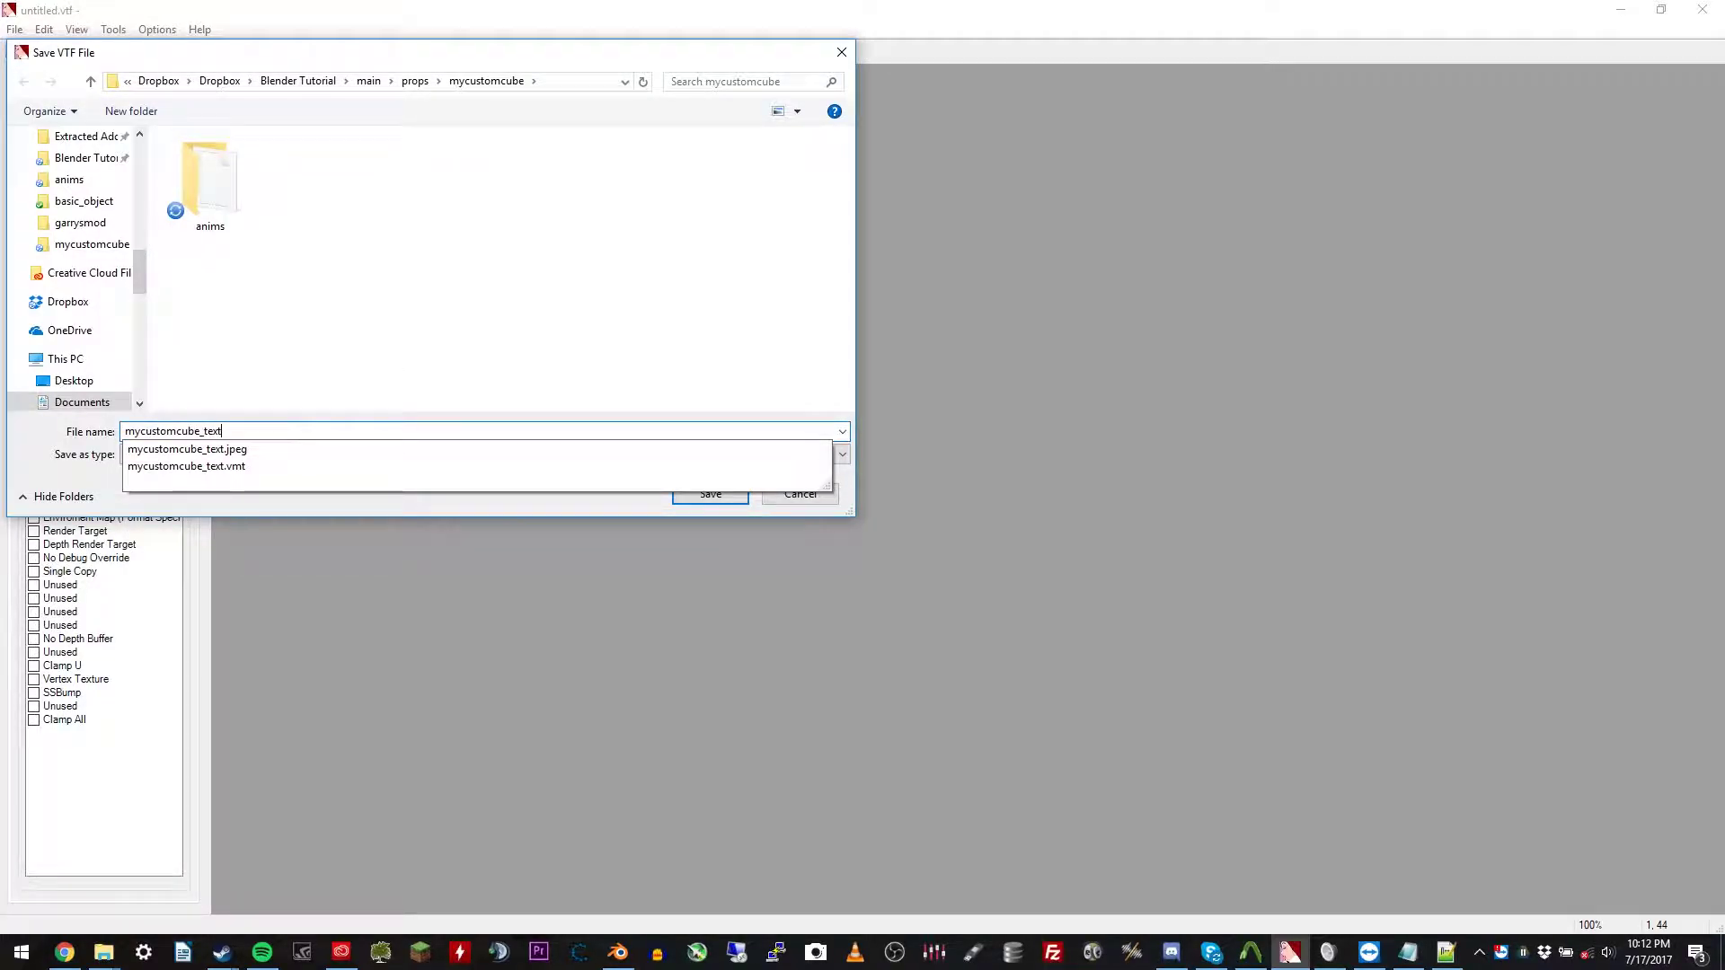
{"action": "key", "text": "Return"}
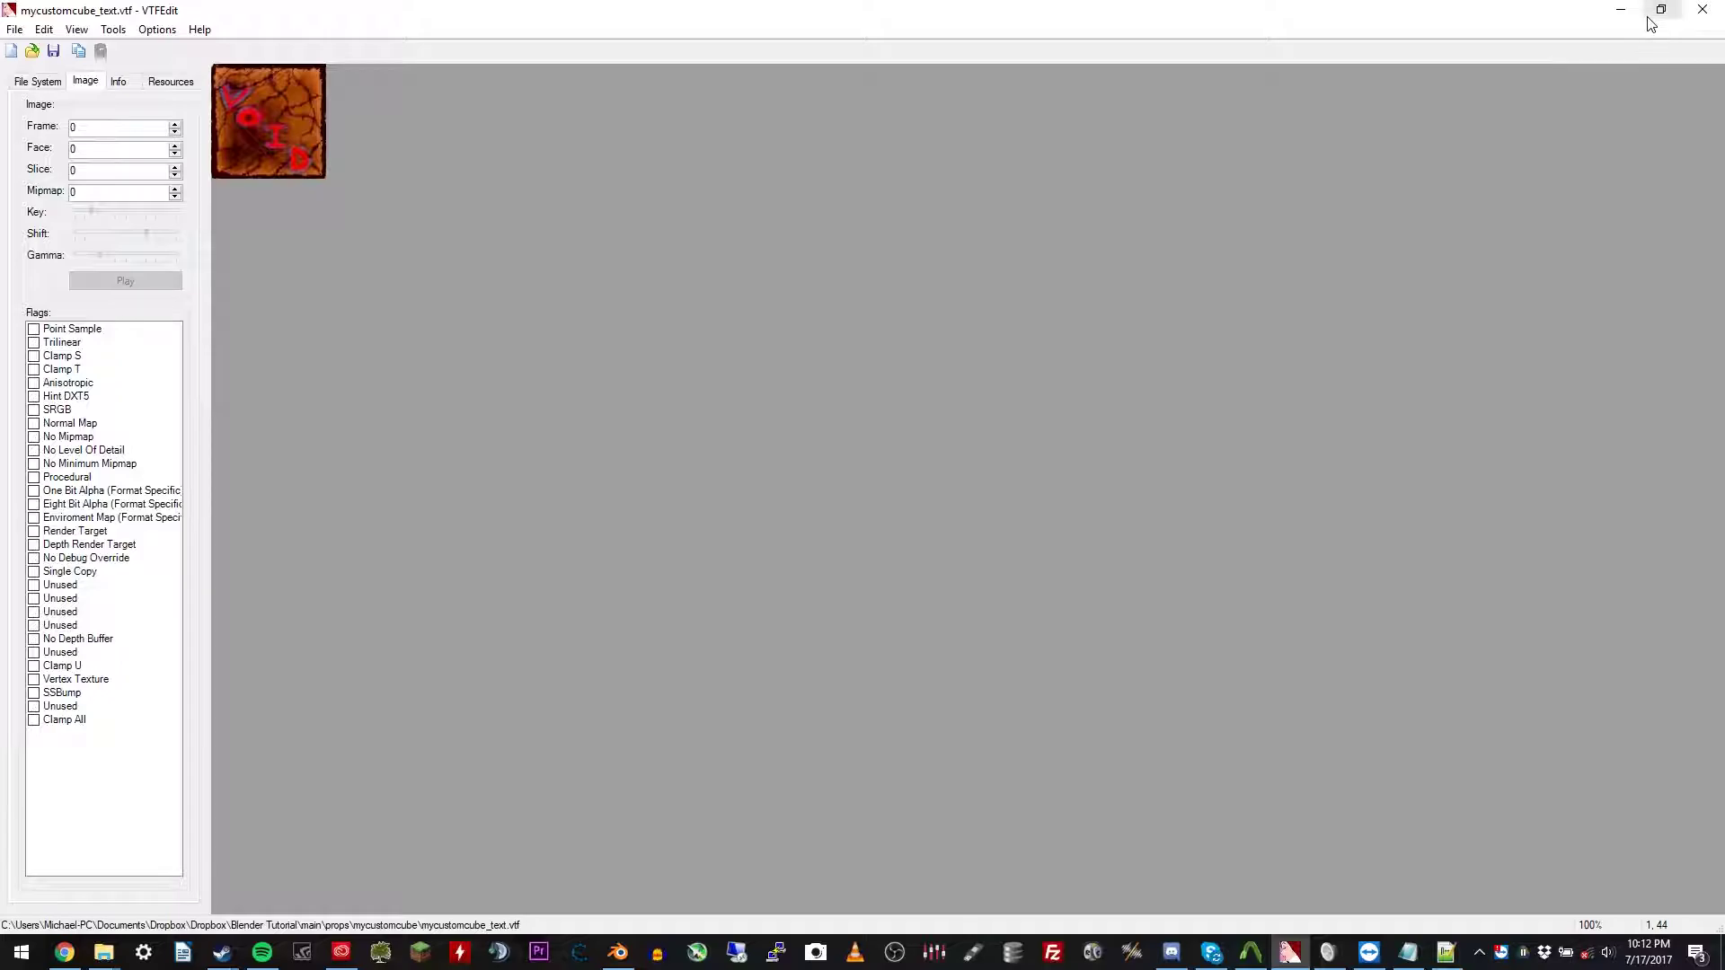
{"action": "left_click", "coordinate": [1702, 9]}
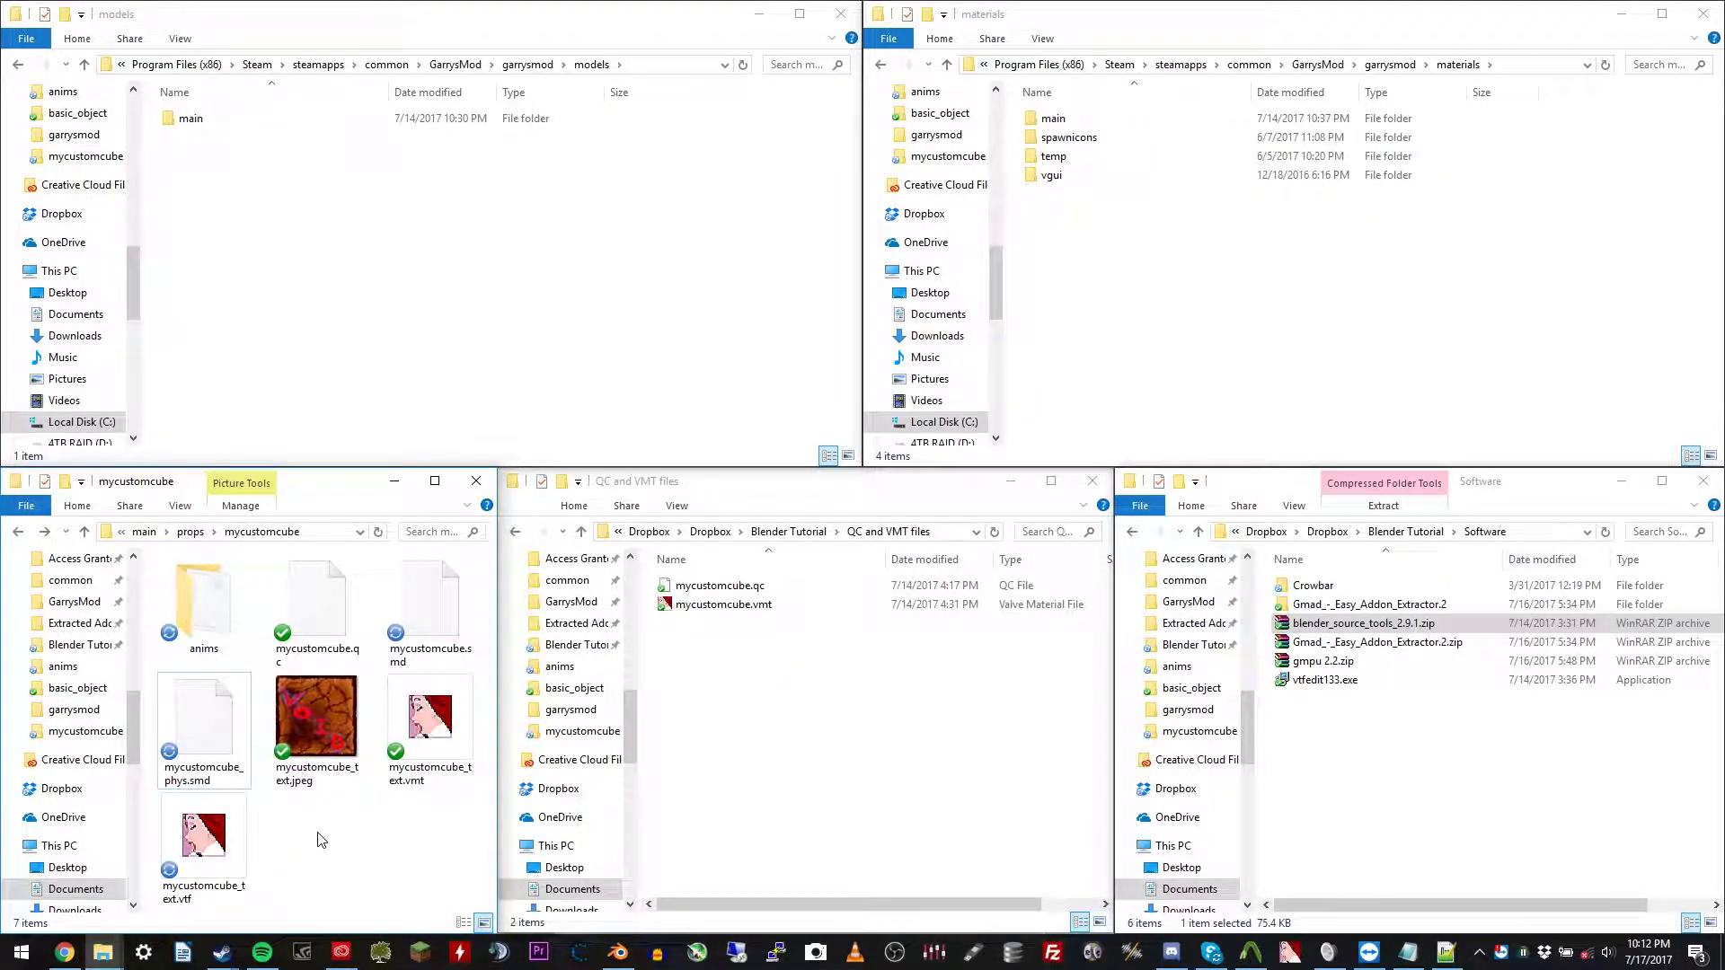
Recompile mycustomcube.qc in Crowbar and check the compile log for errors
{"action": "left_click", "coordinate": [1251, 952]}
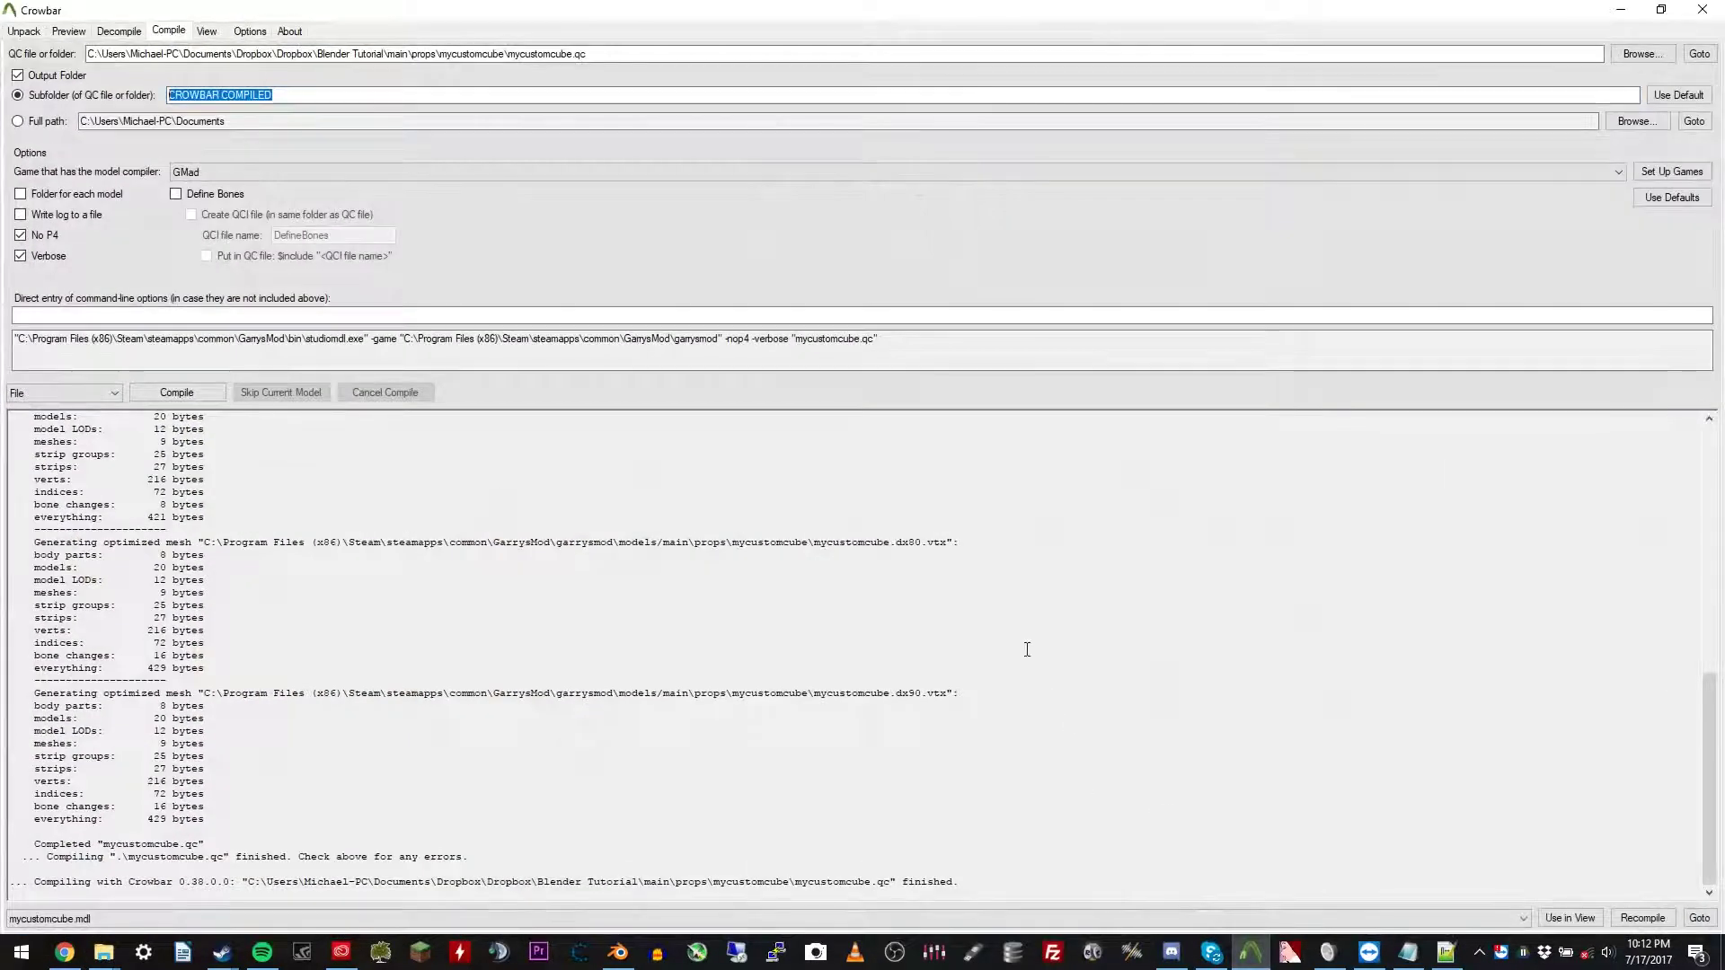
{"action": "left_click", "coordinate": [179, 397]}
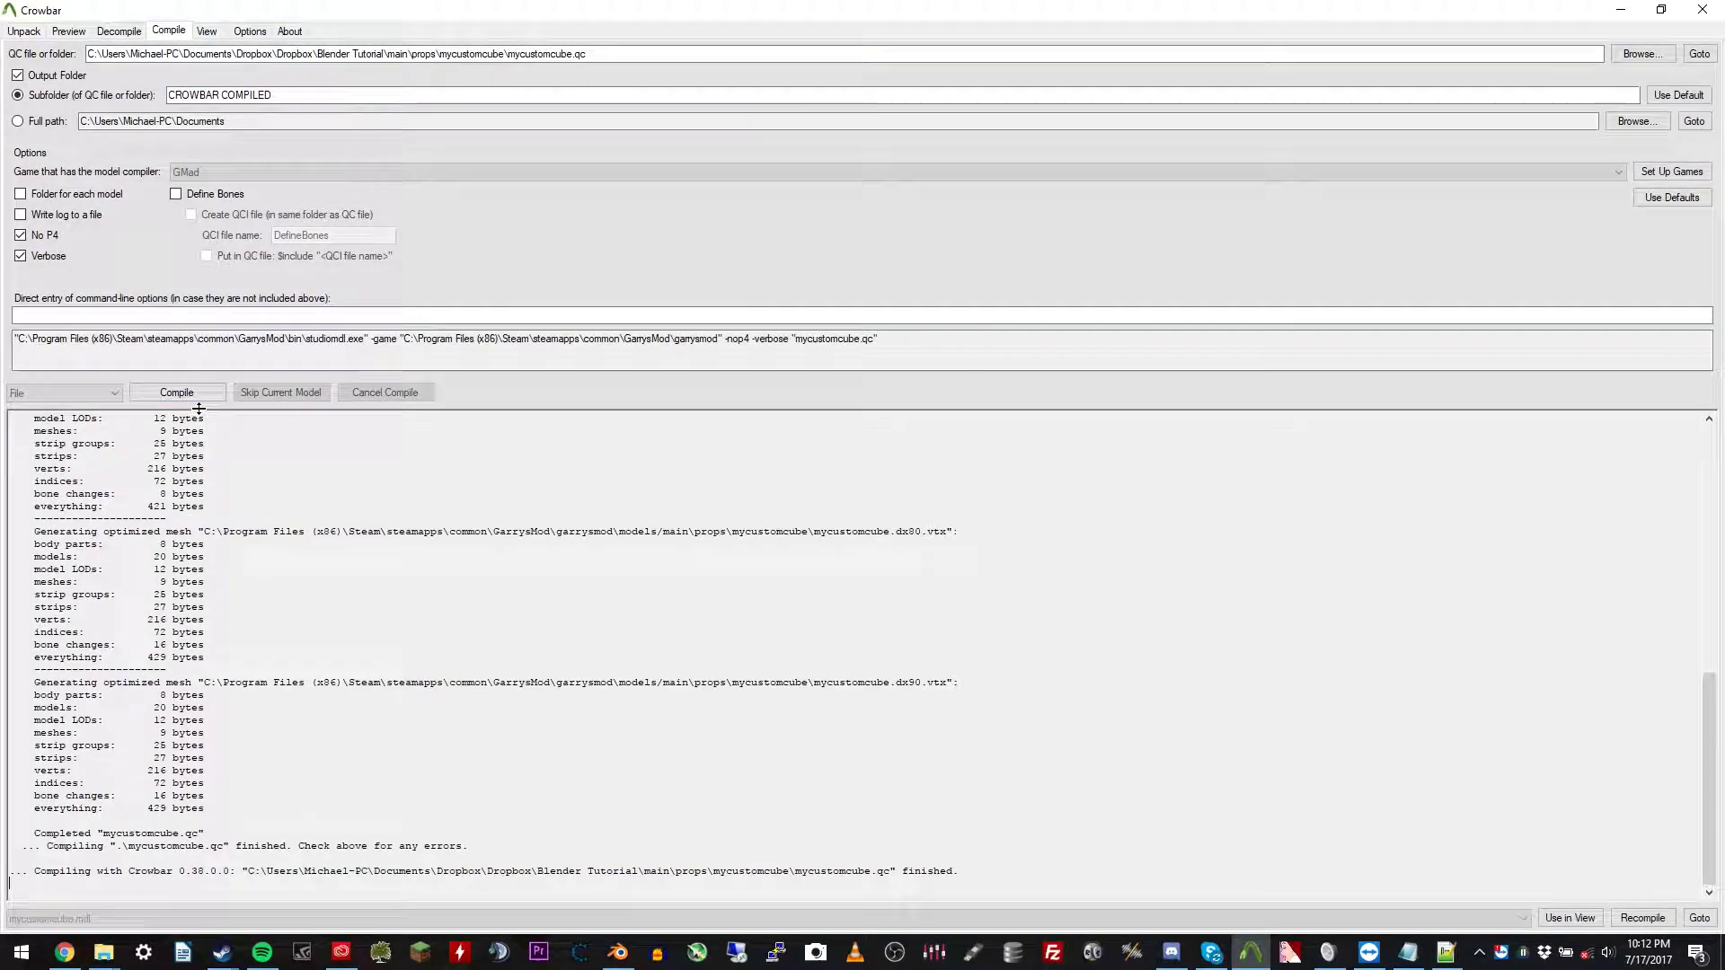
{"action": "scroll", "coordinate": [337, 665], "scroll_direction": "up", "scroll_amount": 6}
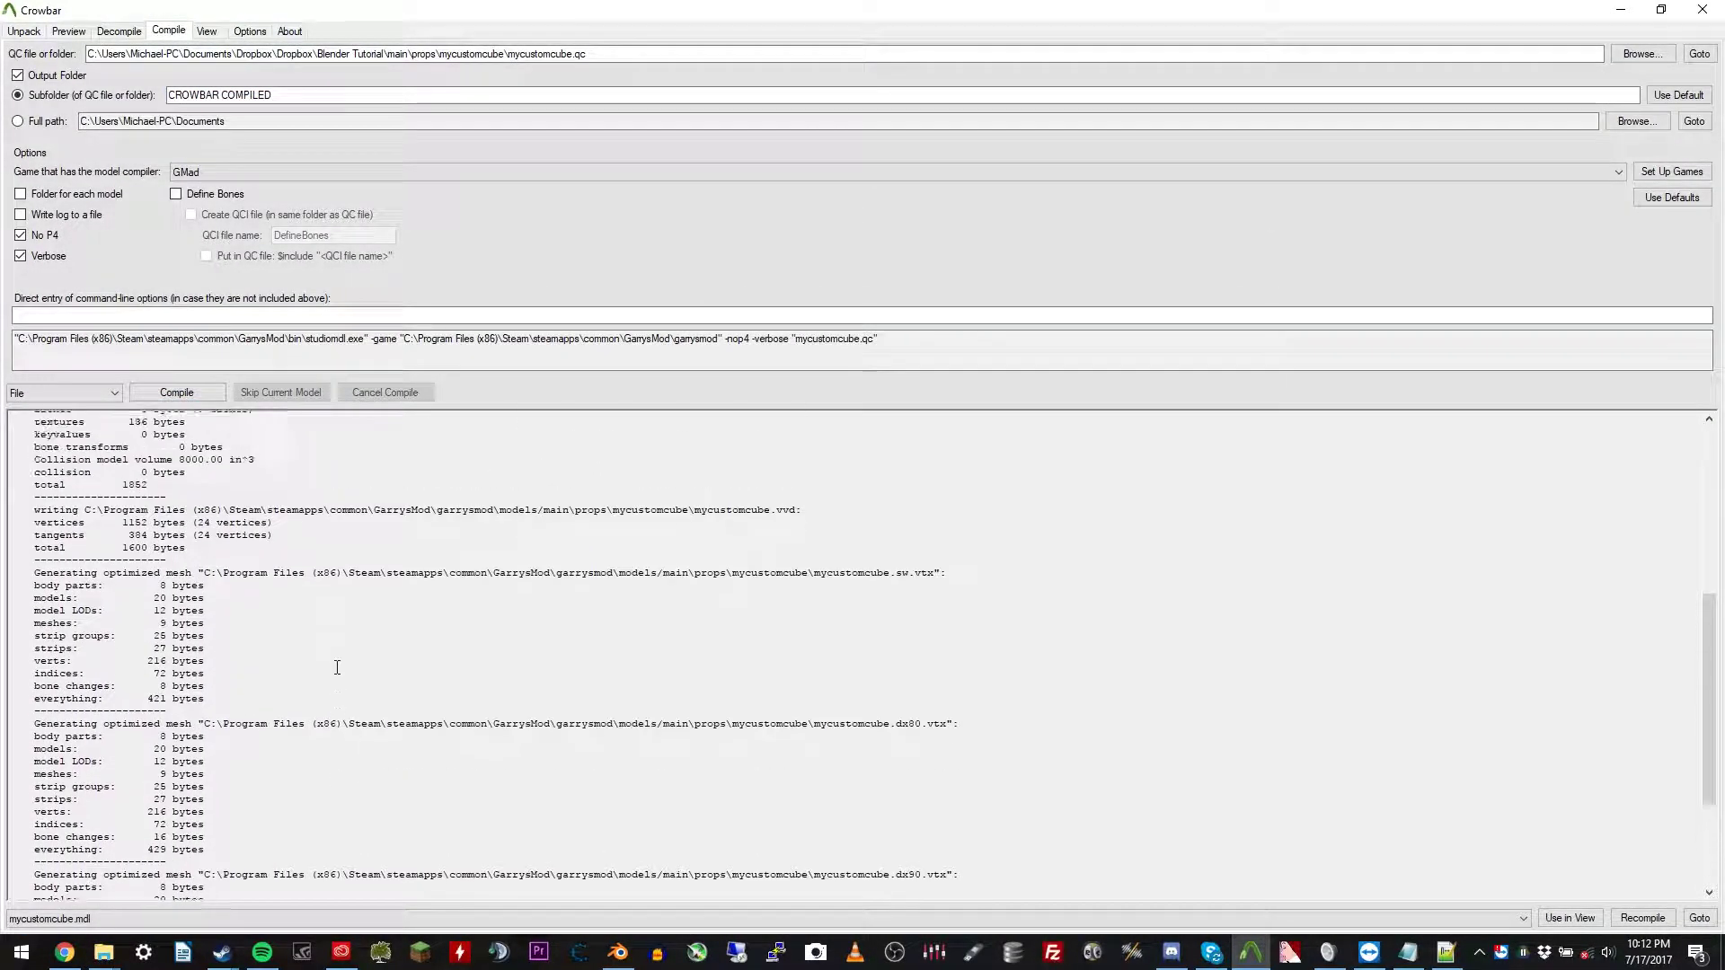
{"action": "scroll", "coordinate": [263, 516], "scroll_direction": "down", "scroll_amount": 3}
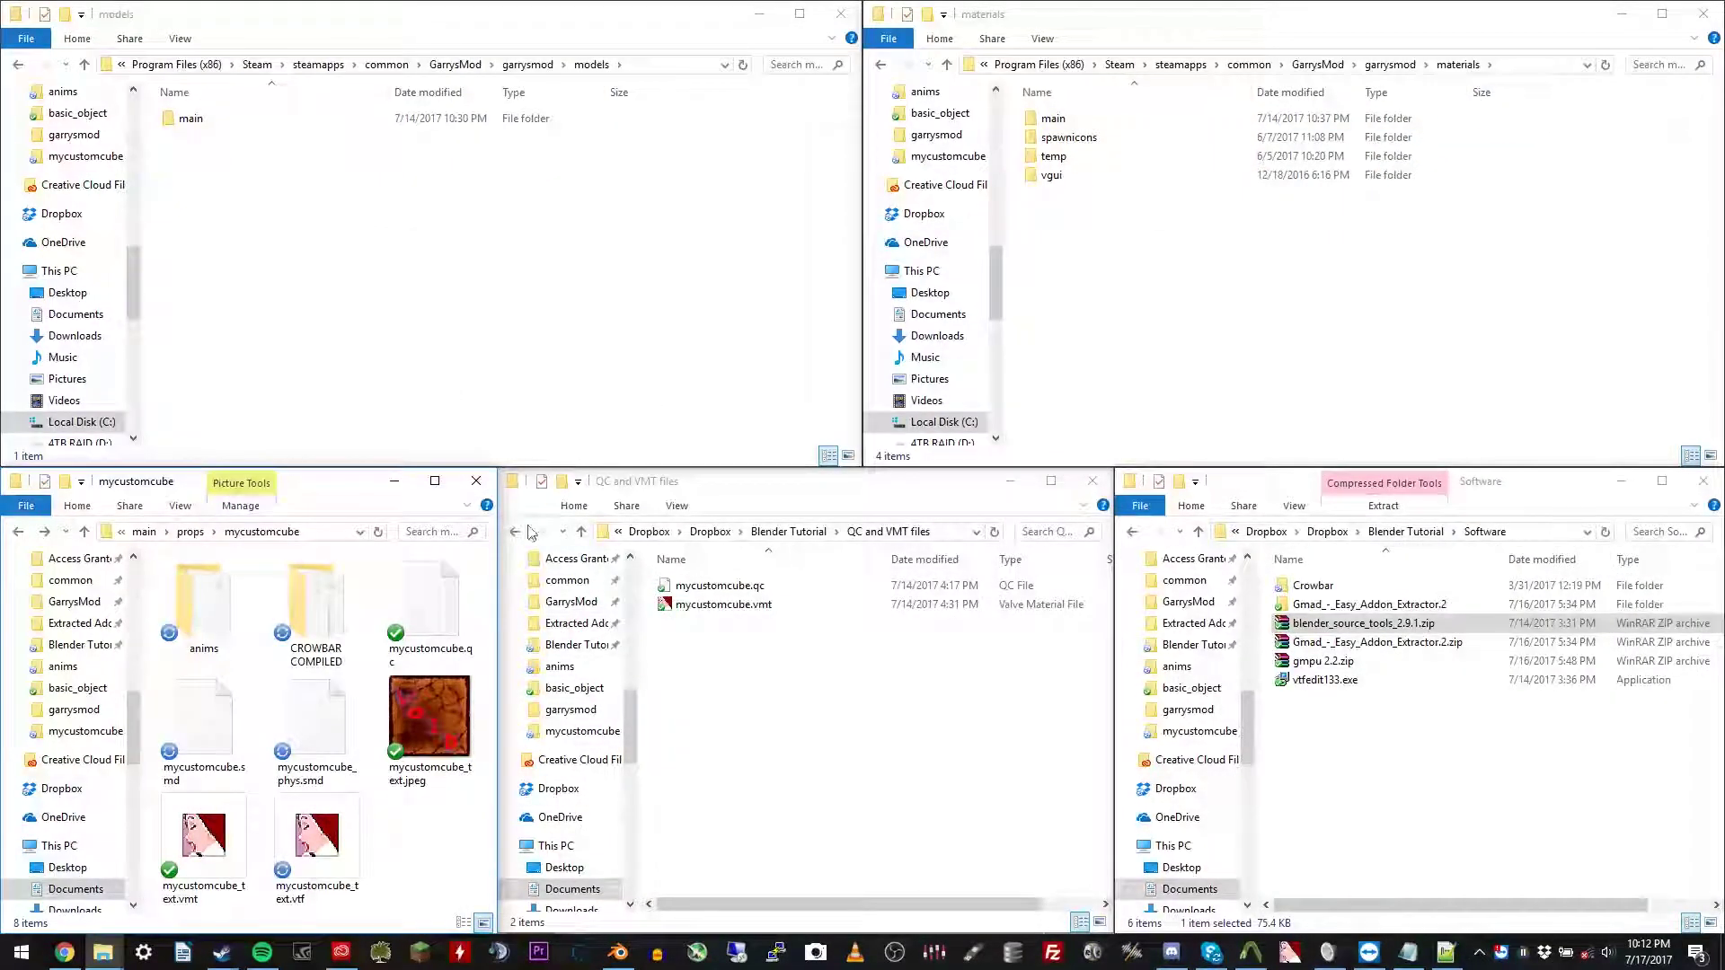
Copy the six compiled model files from CROWBAR COMPILED into garrysmod models\main\props\mycustomcube
{"action": "double_click", "coordinate": [319, 620]}
{"action": "left_click_drag", "start_coordinate": [349, 745], "coordinate": [298, 582]}
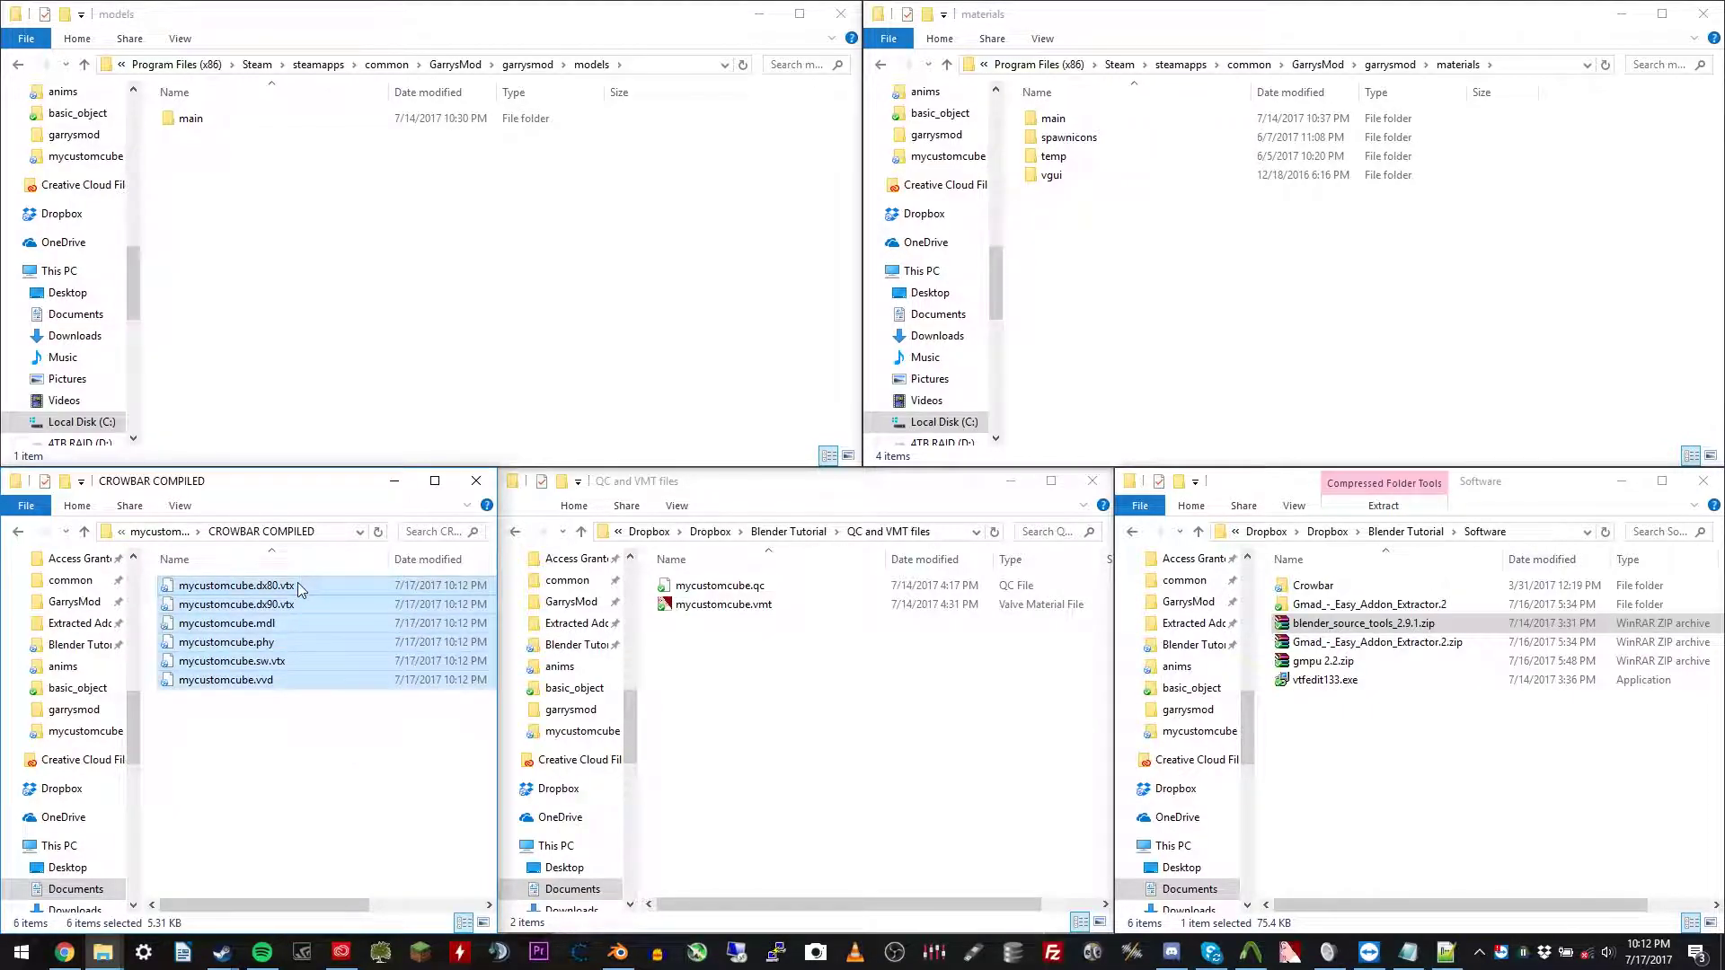
{"action": "left_click", "coordinate": [447, 239]}
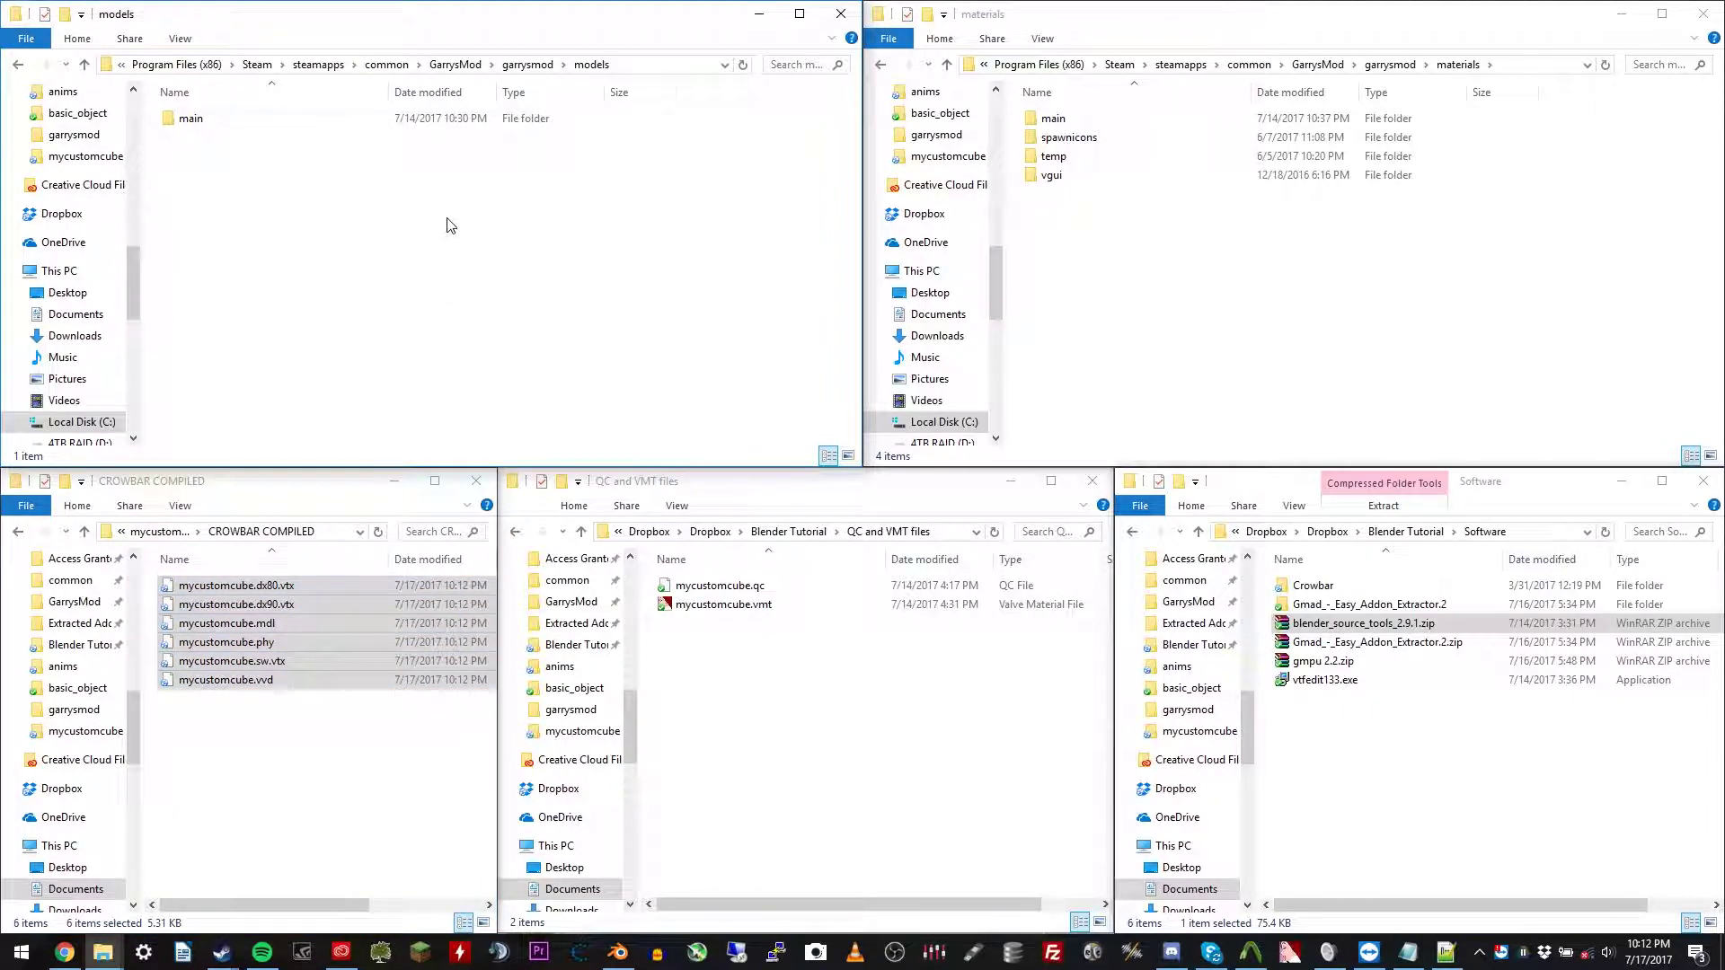
{"action": "left_click", "coordinate": [526, 65]}
{"action": "double_click", "coordinate": [241, 437]}
{"action": "double_click", "coordinate": [255, 126]}
{"action": "double_click", "coordinate": [254, 125]}
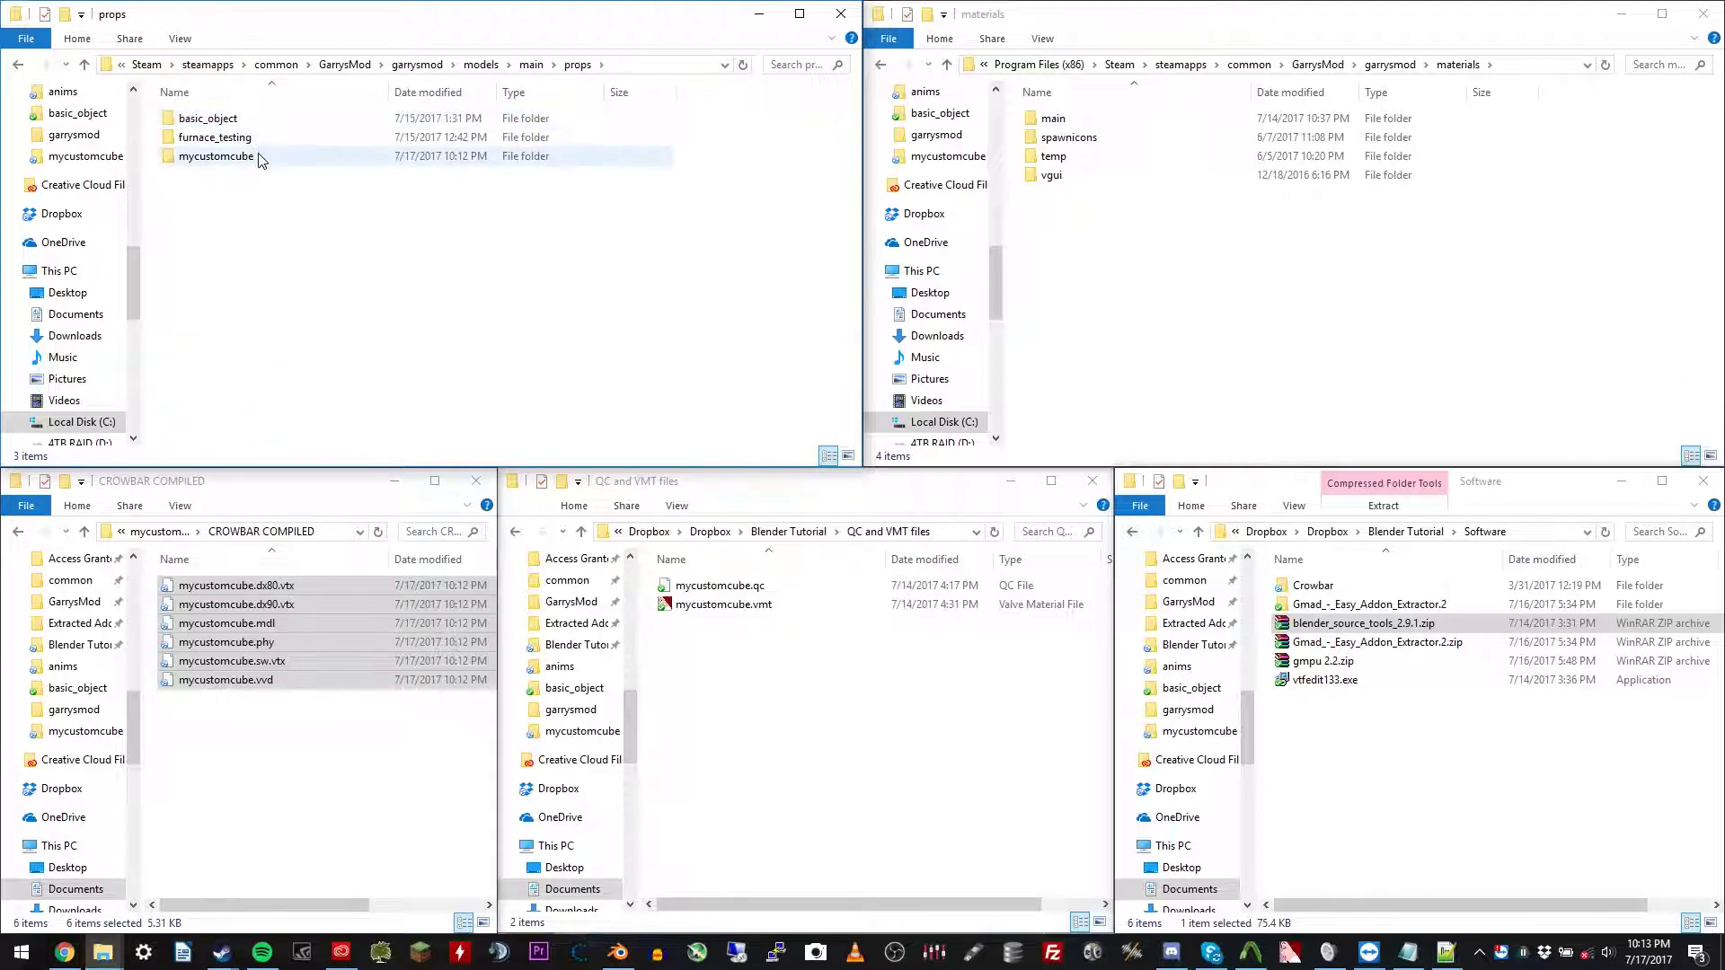
{"action": "double_click", "coordinate": [215, 156]}
{"action": "key", "text": "ctrl+v"}
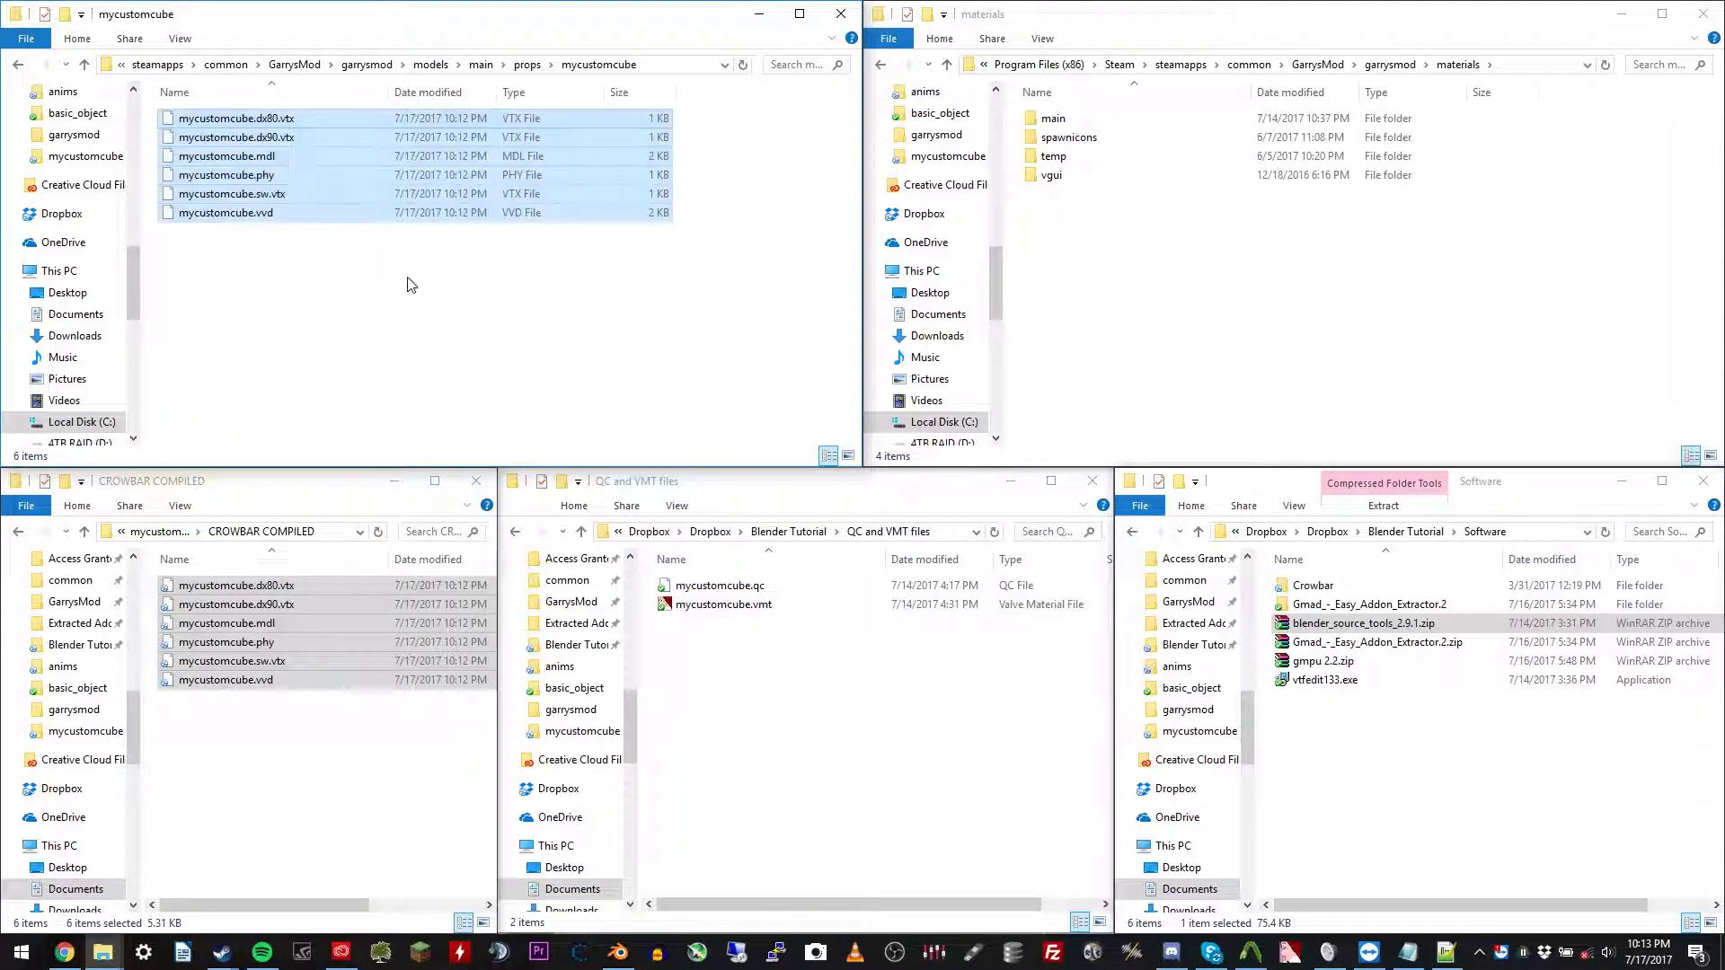
Copy mycustomcube_text.vmt and mycustomcube_text.vtf into garrysmod materials\main\props\mycustomcube
{"action": "left_click", "coordinate": [1409, 66]}
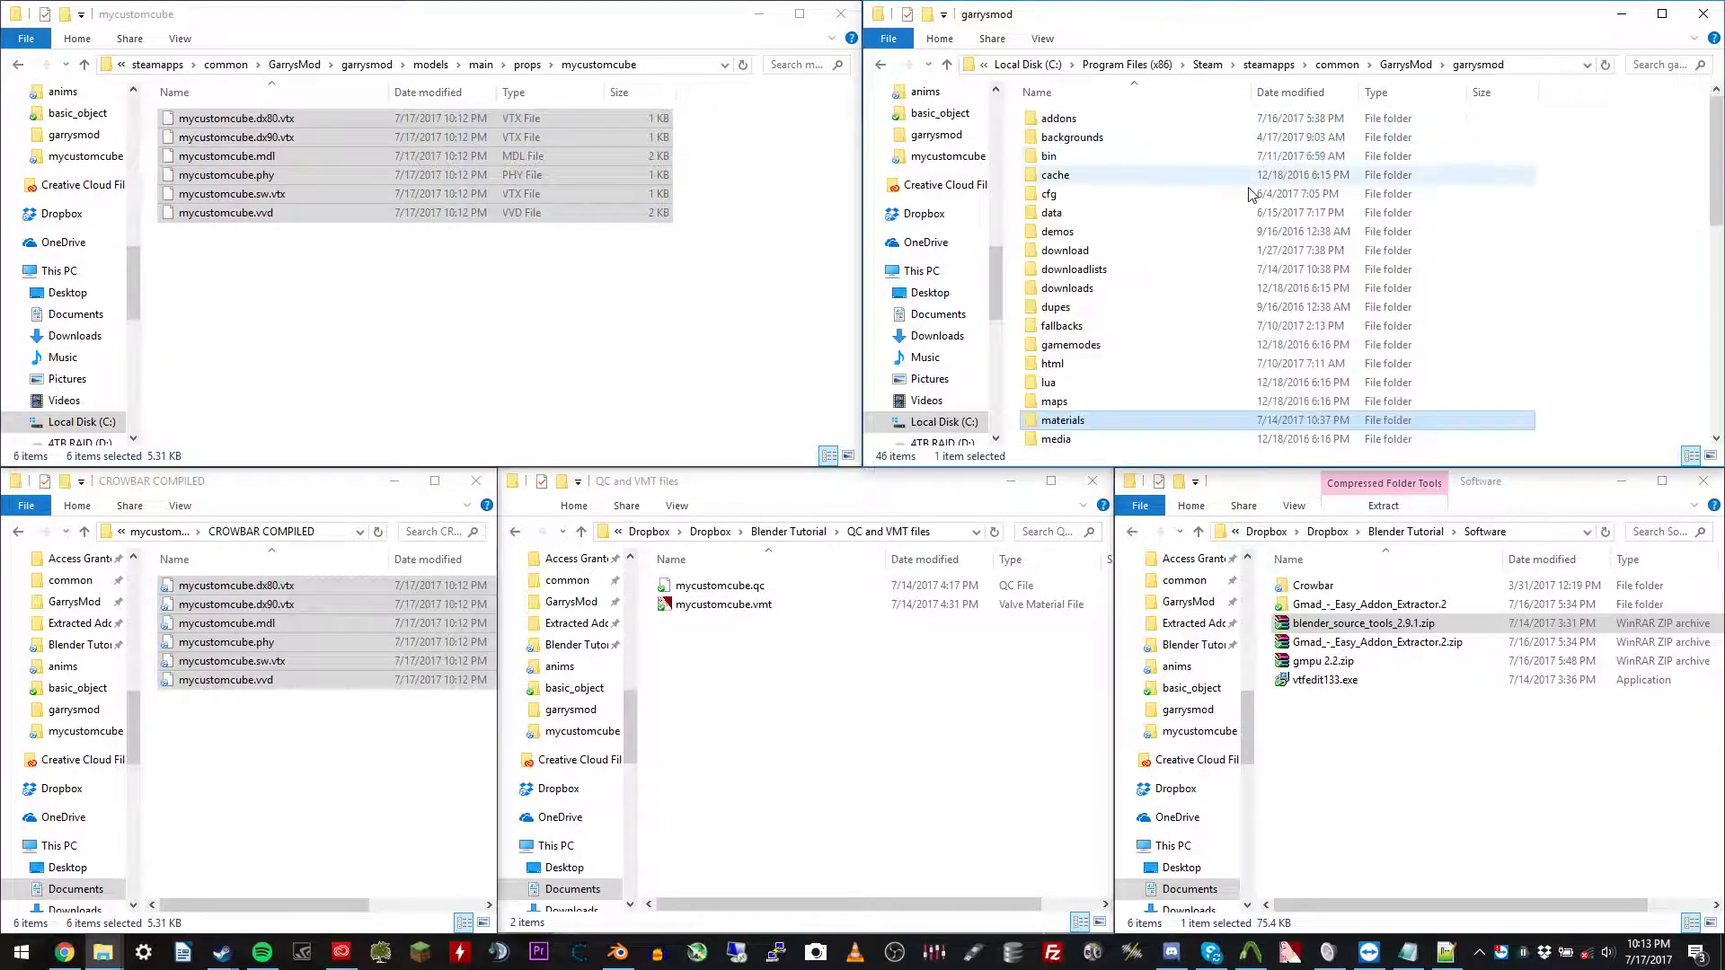
{"action": "double_click", "coordinate": [1065, 383]}
{"action": "double_click", "coordinate": [1121, 123]}
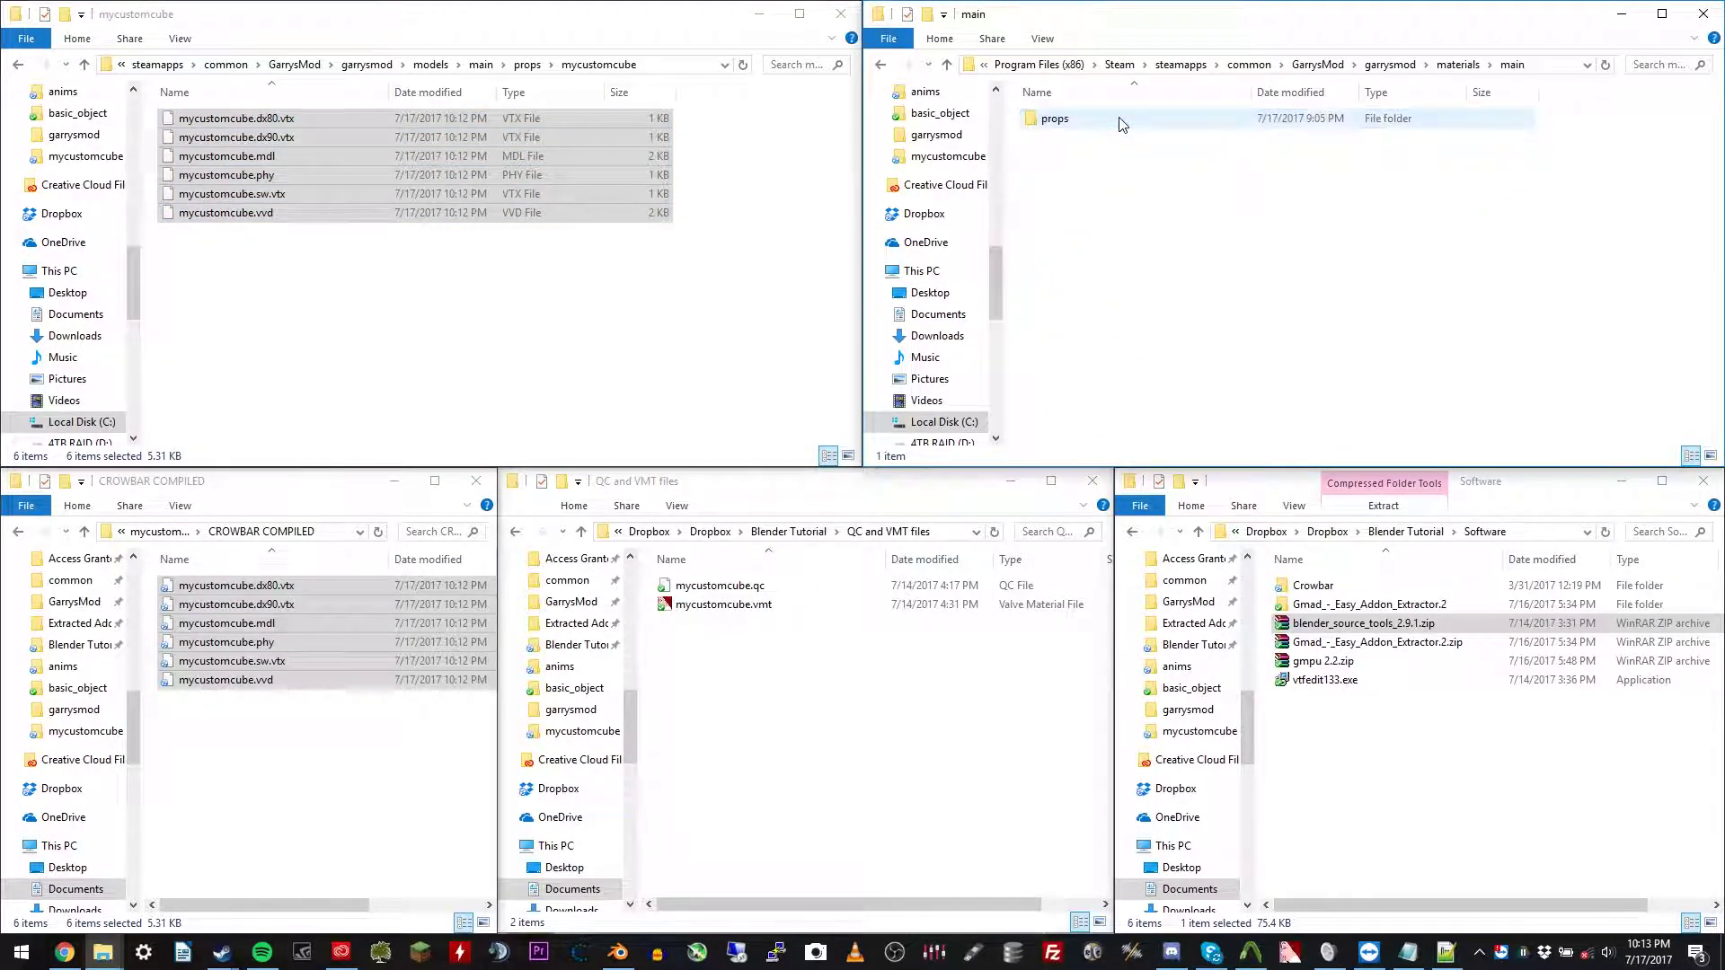
{"action": "double_click", "coordinate": [1120, 122]}
{"action": "double_click", "coordinate": [1112, 157]}
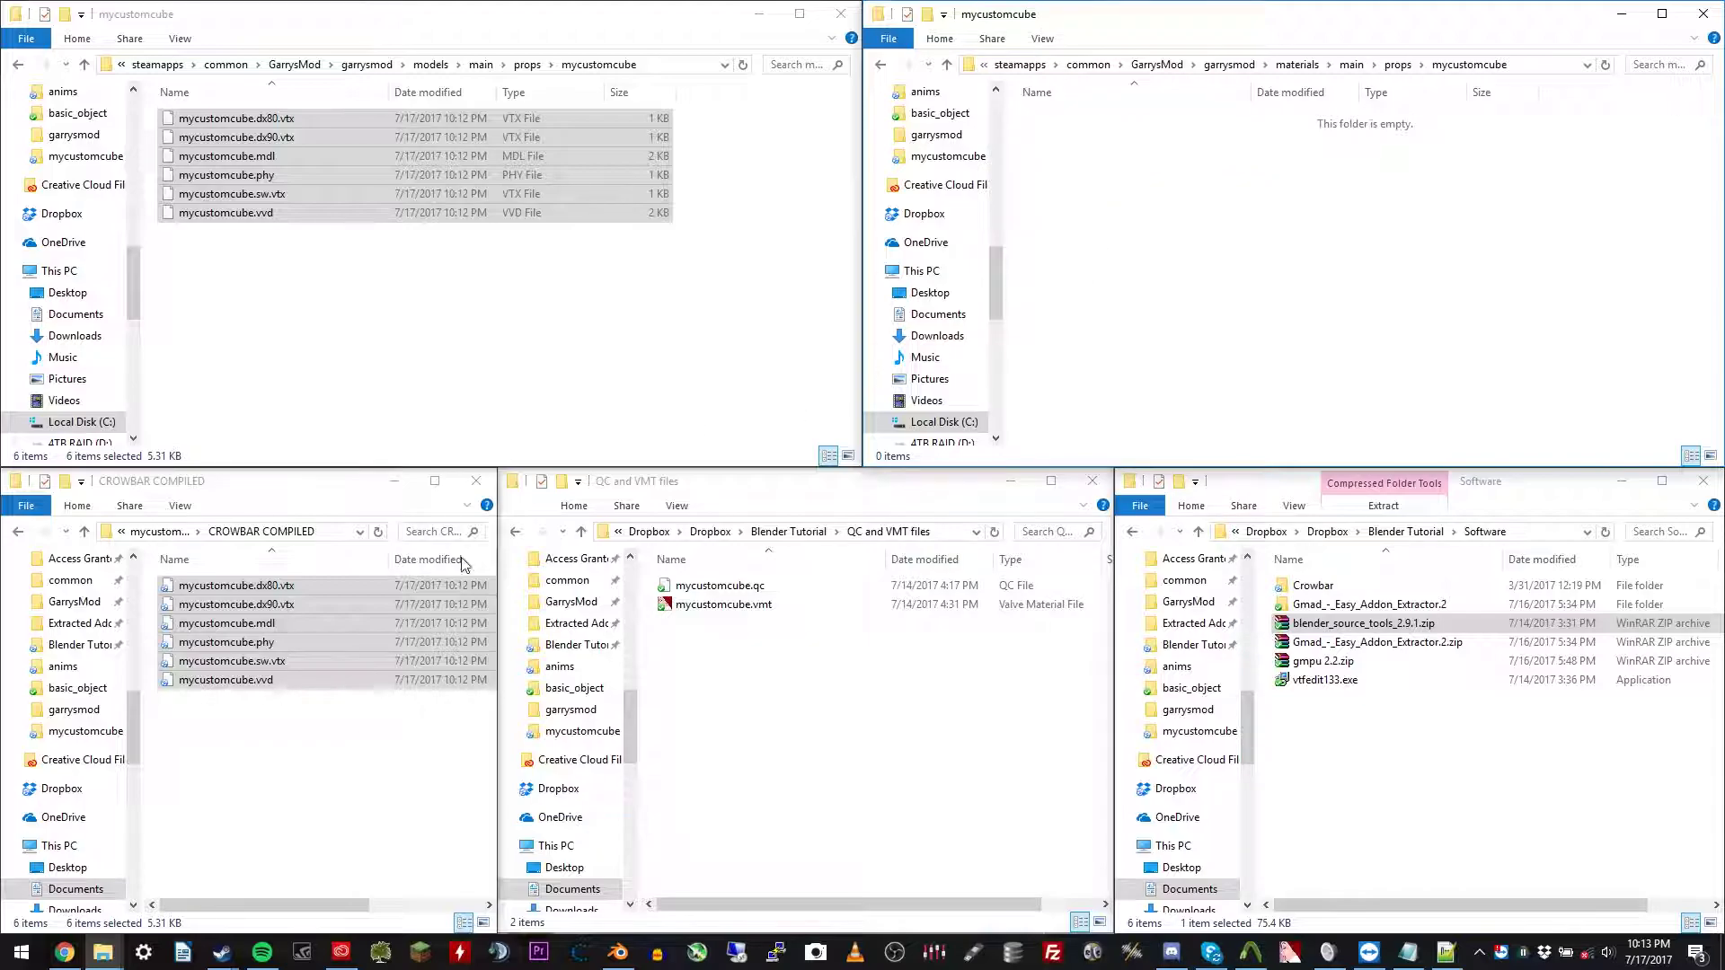
{"action": "left_click", "coordinate": [173, 534]}
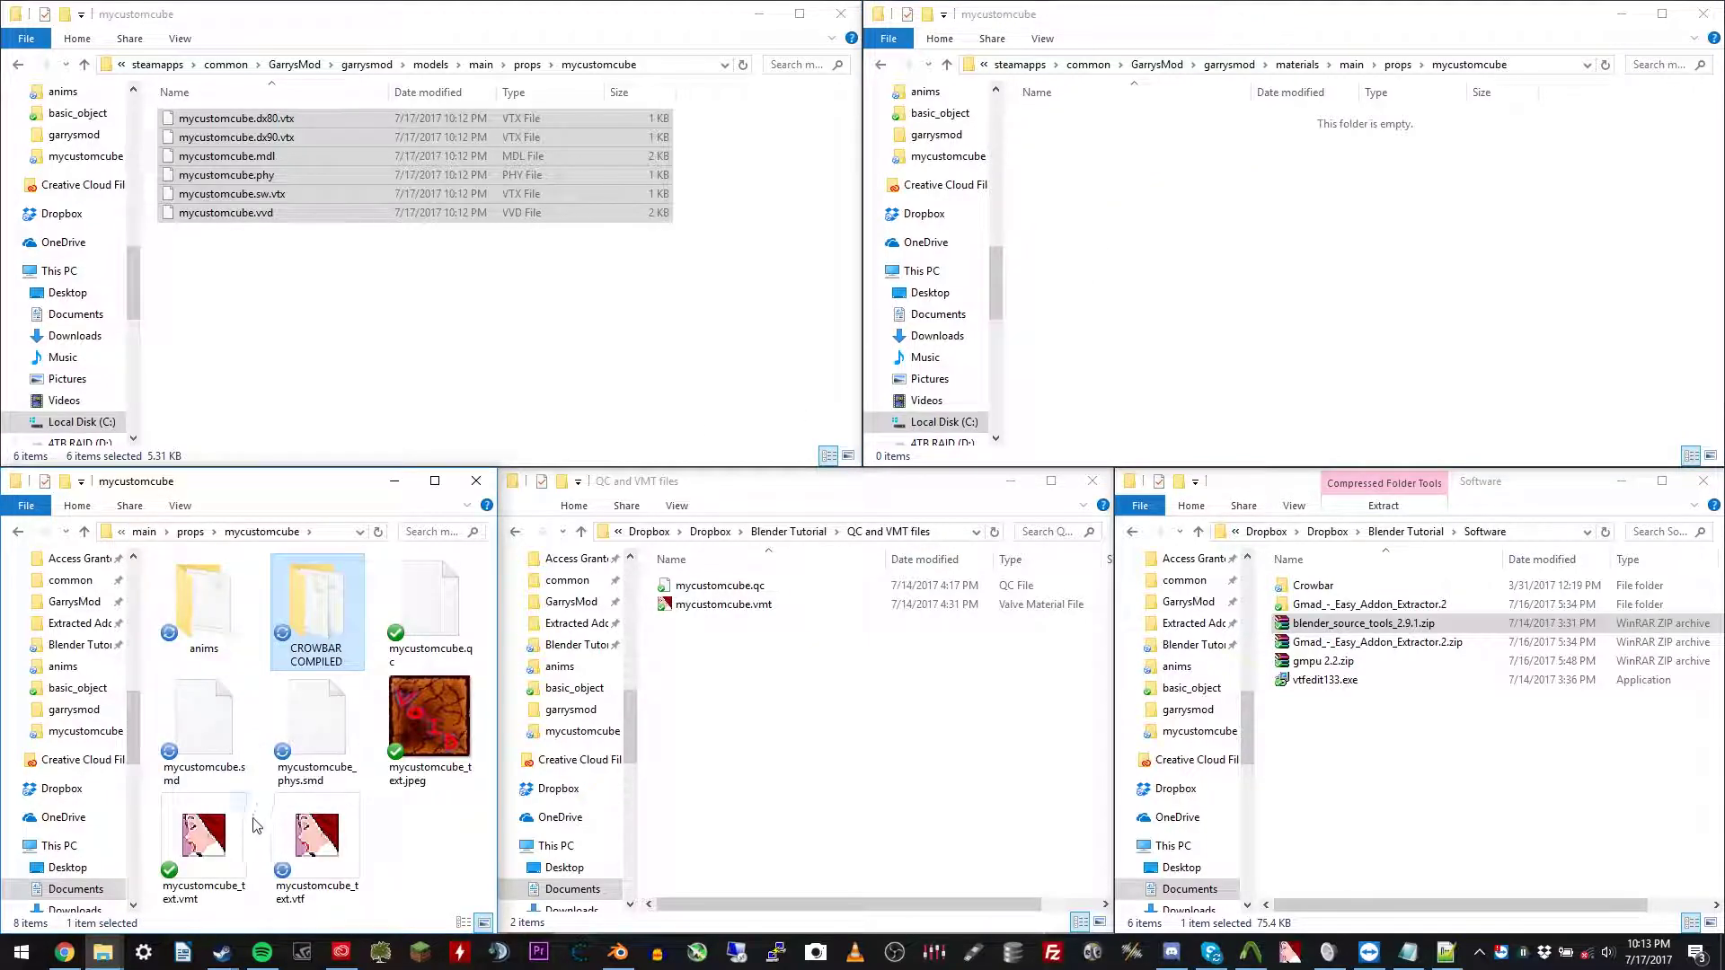
{"action": "left_click", "coordinate": [203, 845]}
{"action": "left_click", "coordinate": [329, 852], "text": "ctrl"}
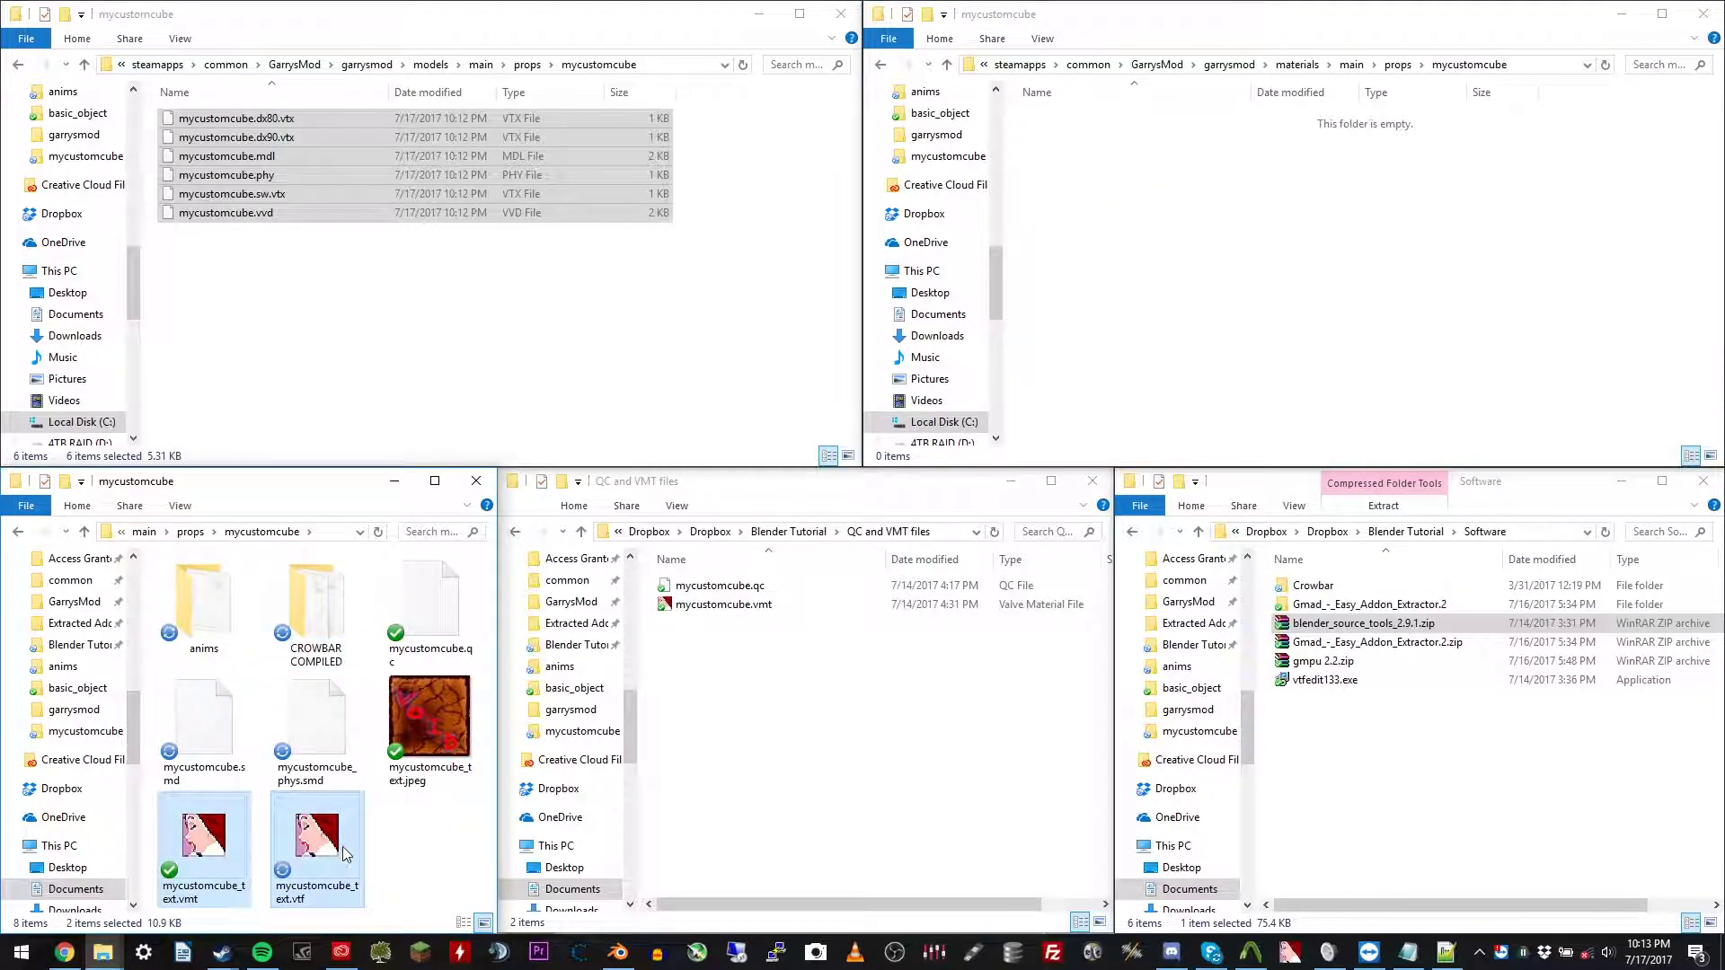
{"action": "left_click_drag", "start_coordinate": [355, 852], "coordinate": [1169, 346]}
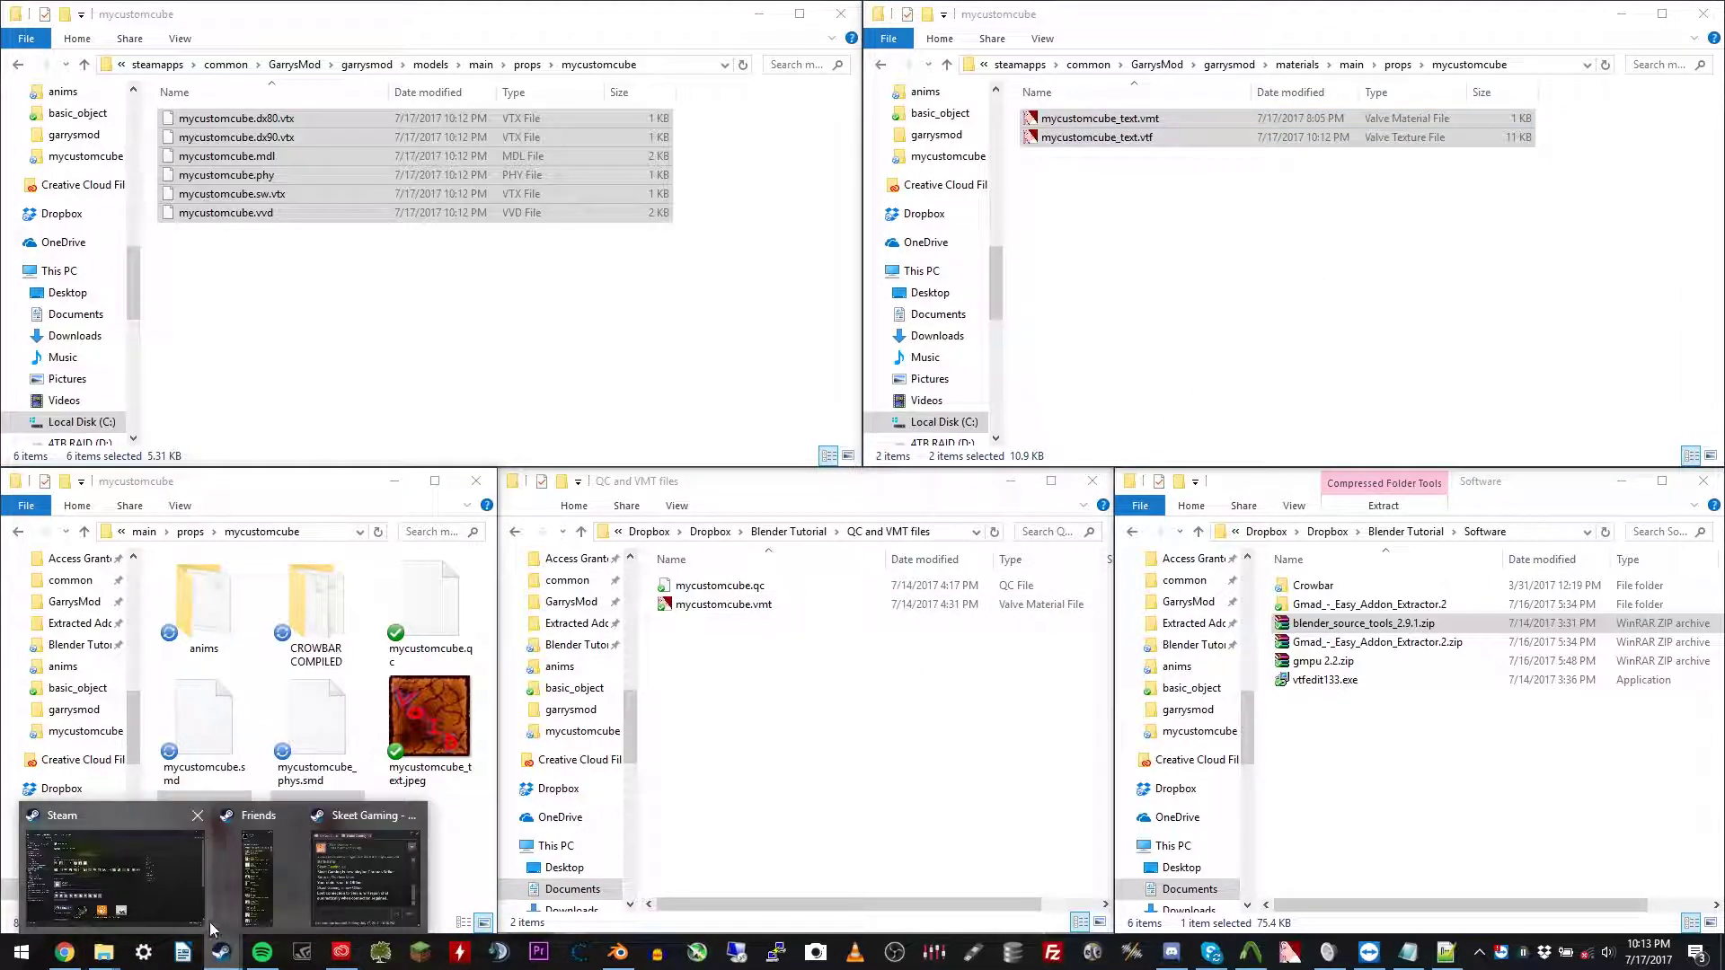
{"action": "left_click", "coordinate": [209, 922]}
Launch Garry's Mod, start a new sandbox game and search the spawn menu for mycustomcube
{"action": "left_click", "coordinate": [299, 183]}
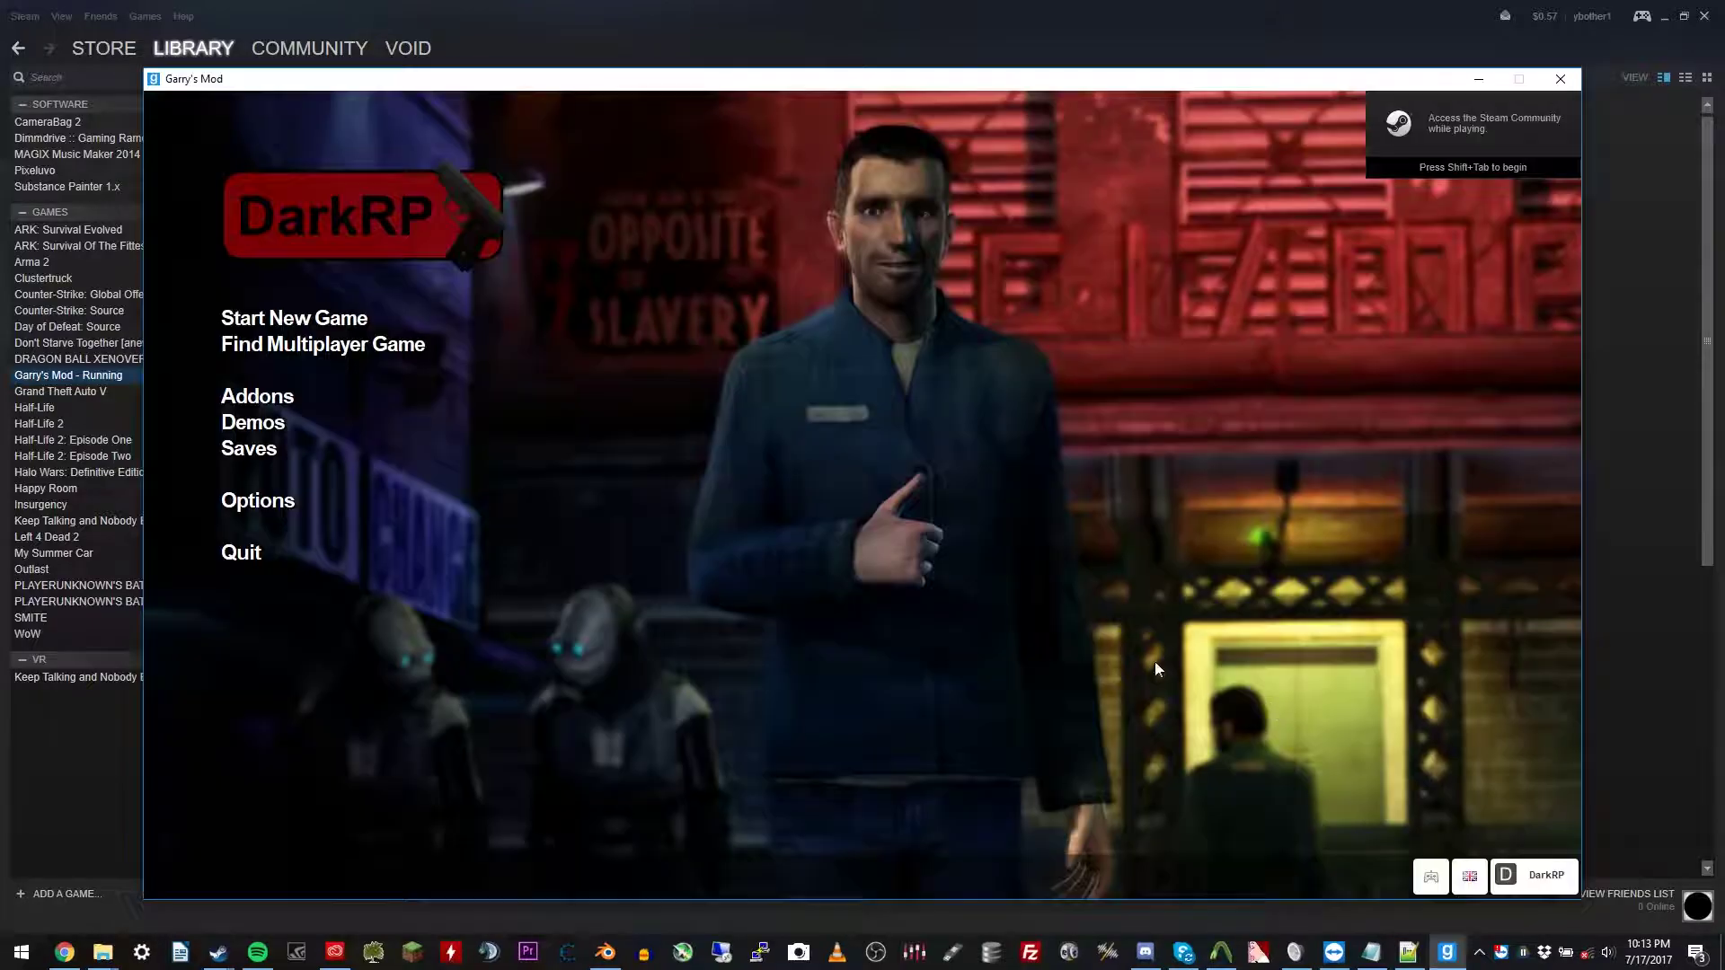
{"action": "left_click", "coordinate": [342, 321]}
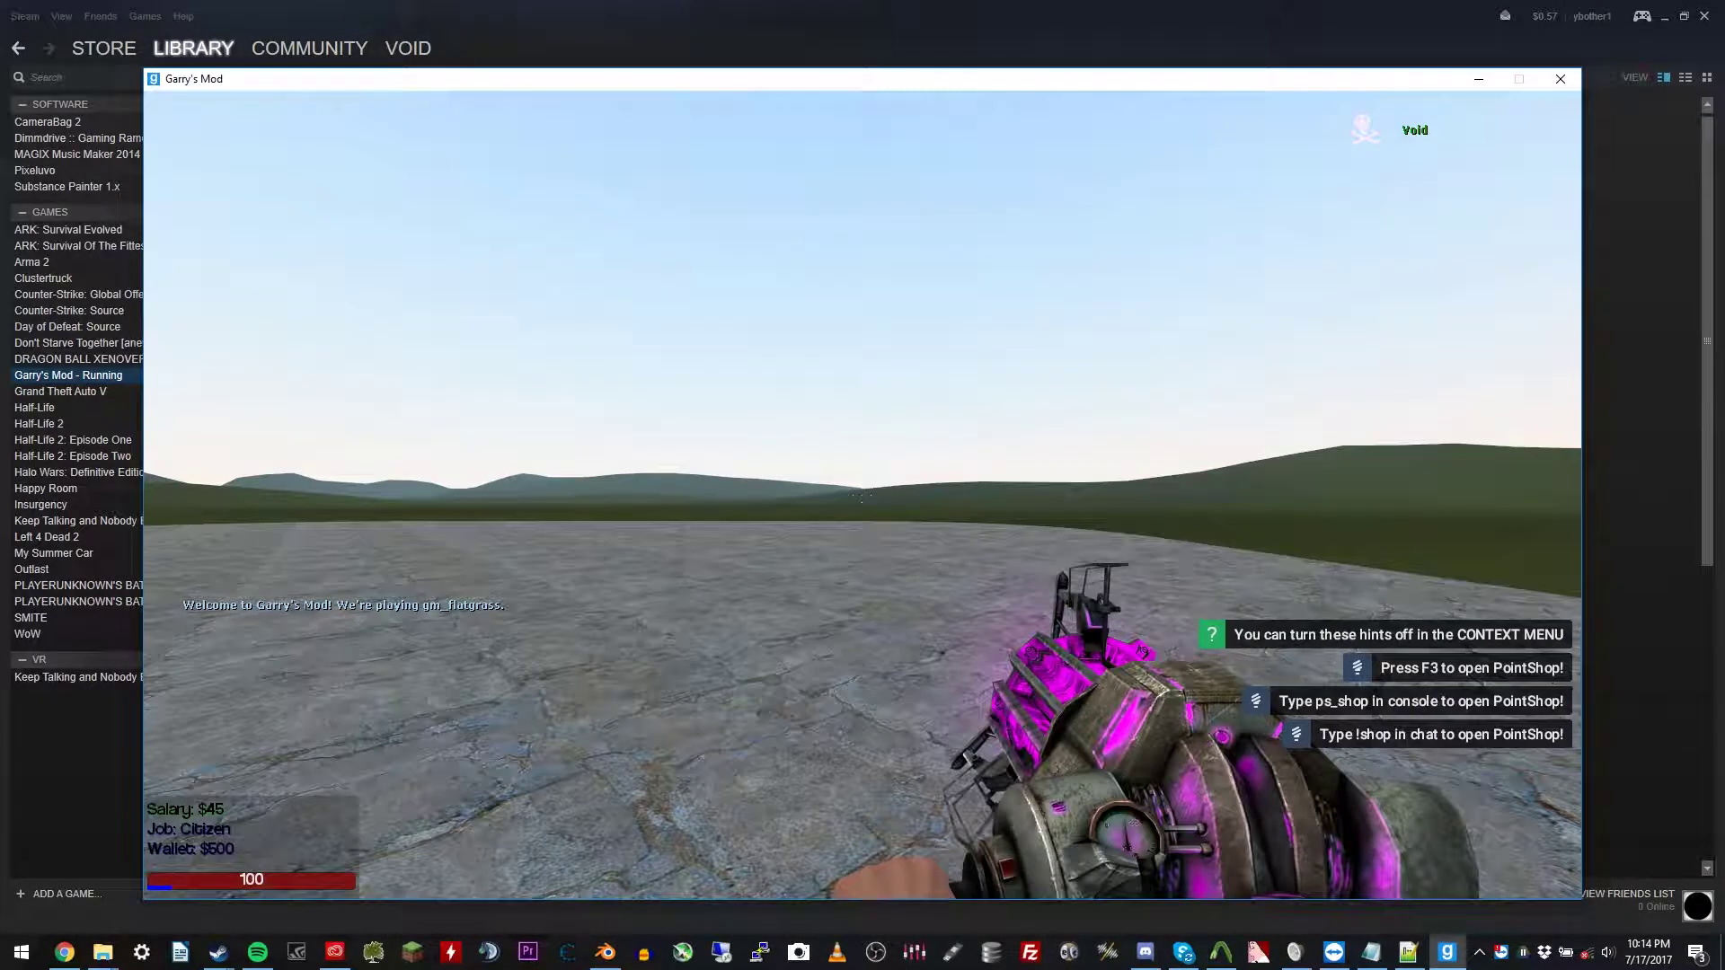
{"action": "key", "text": "q"}
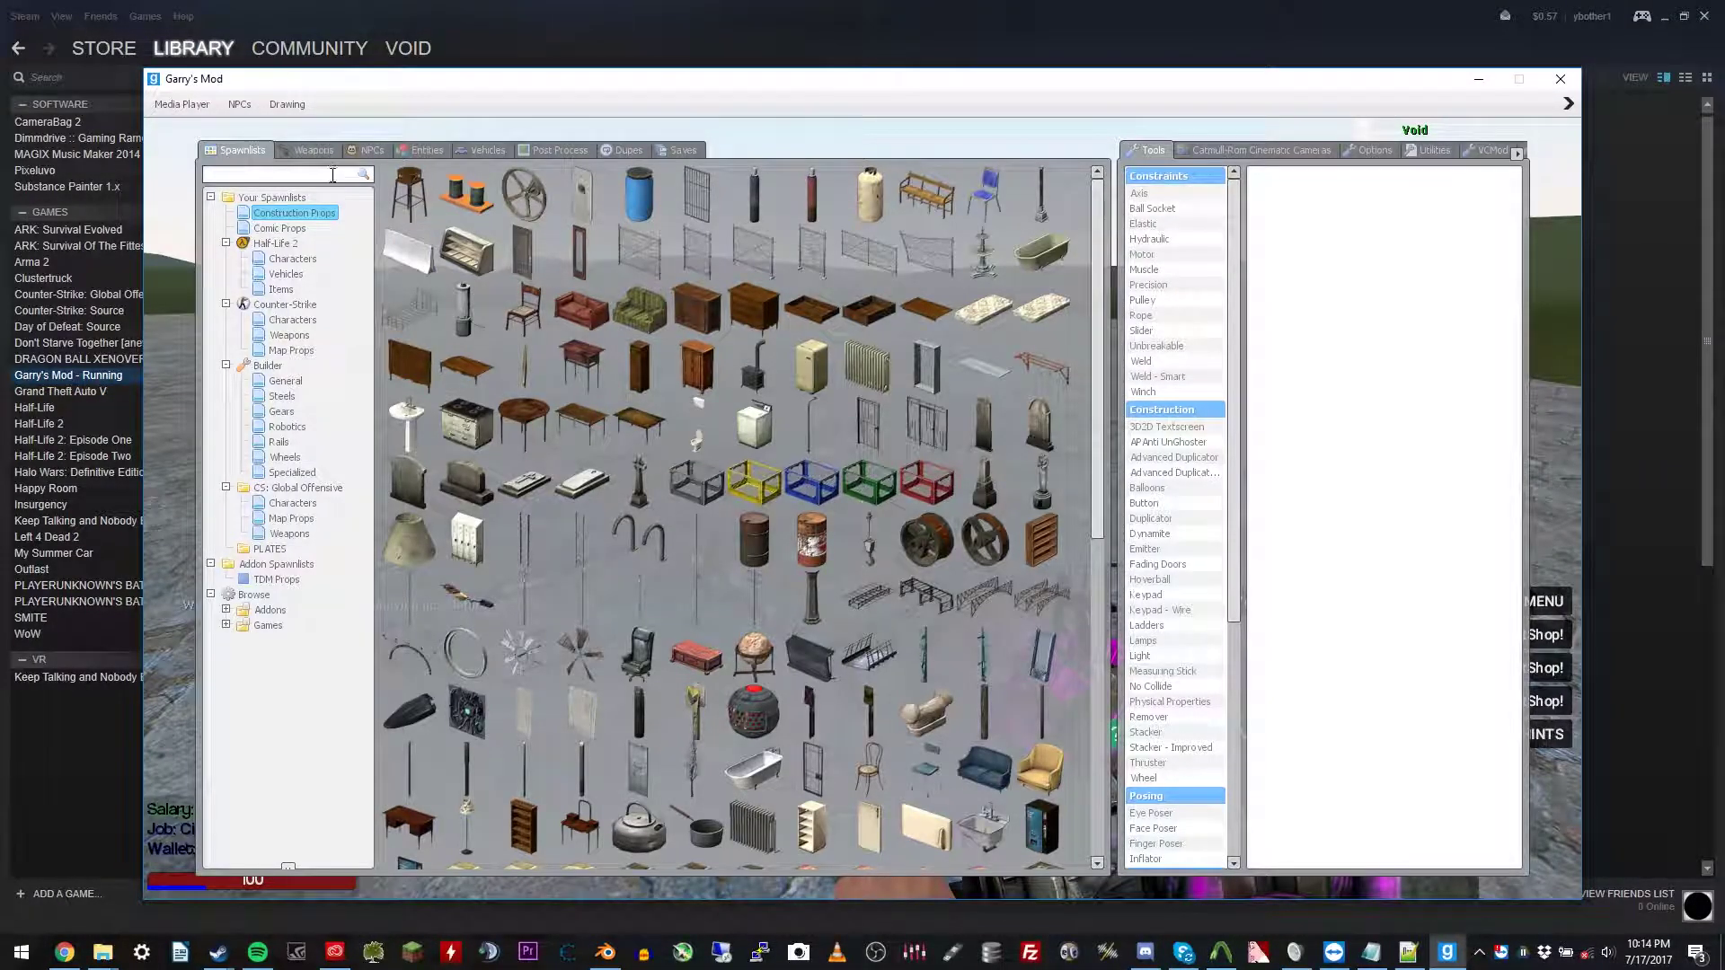
{"action": "left_click", "coordinate": [333, 175]}
{"action": "type", "text": "mycust"}
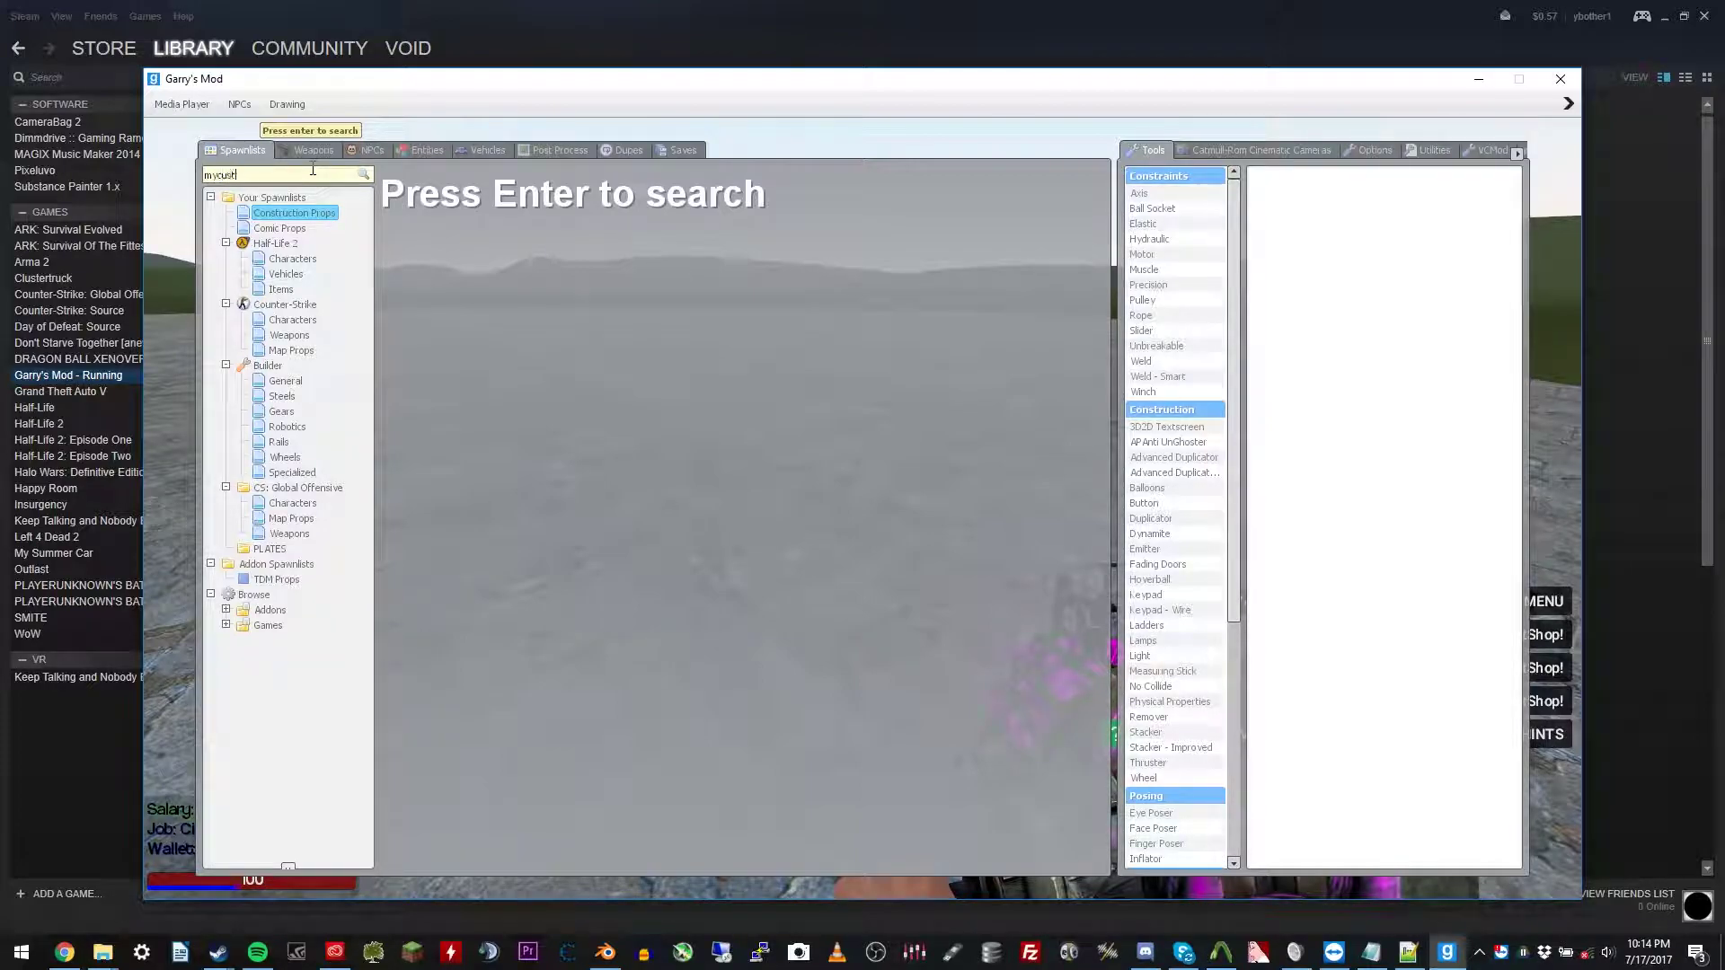
{"action": "type", "text": "omcube"}
{"action": "key", "text": "Return"}
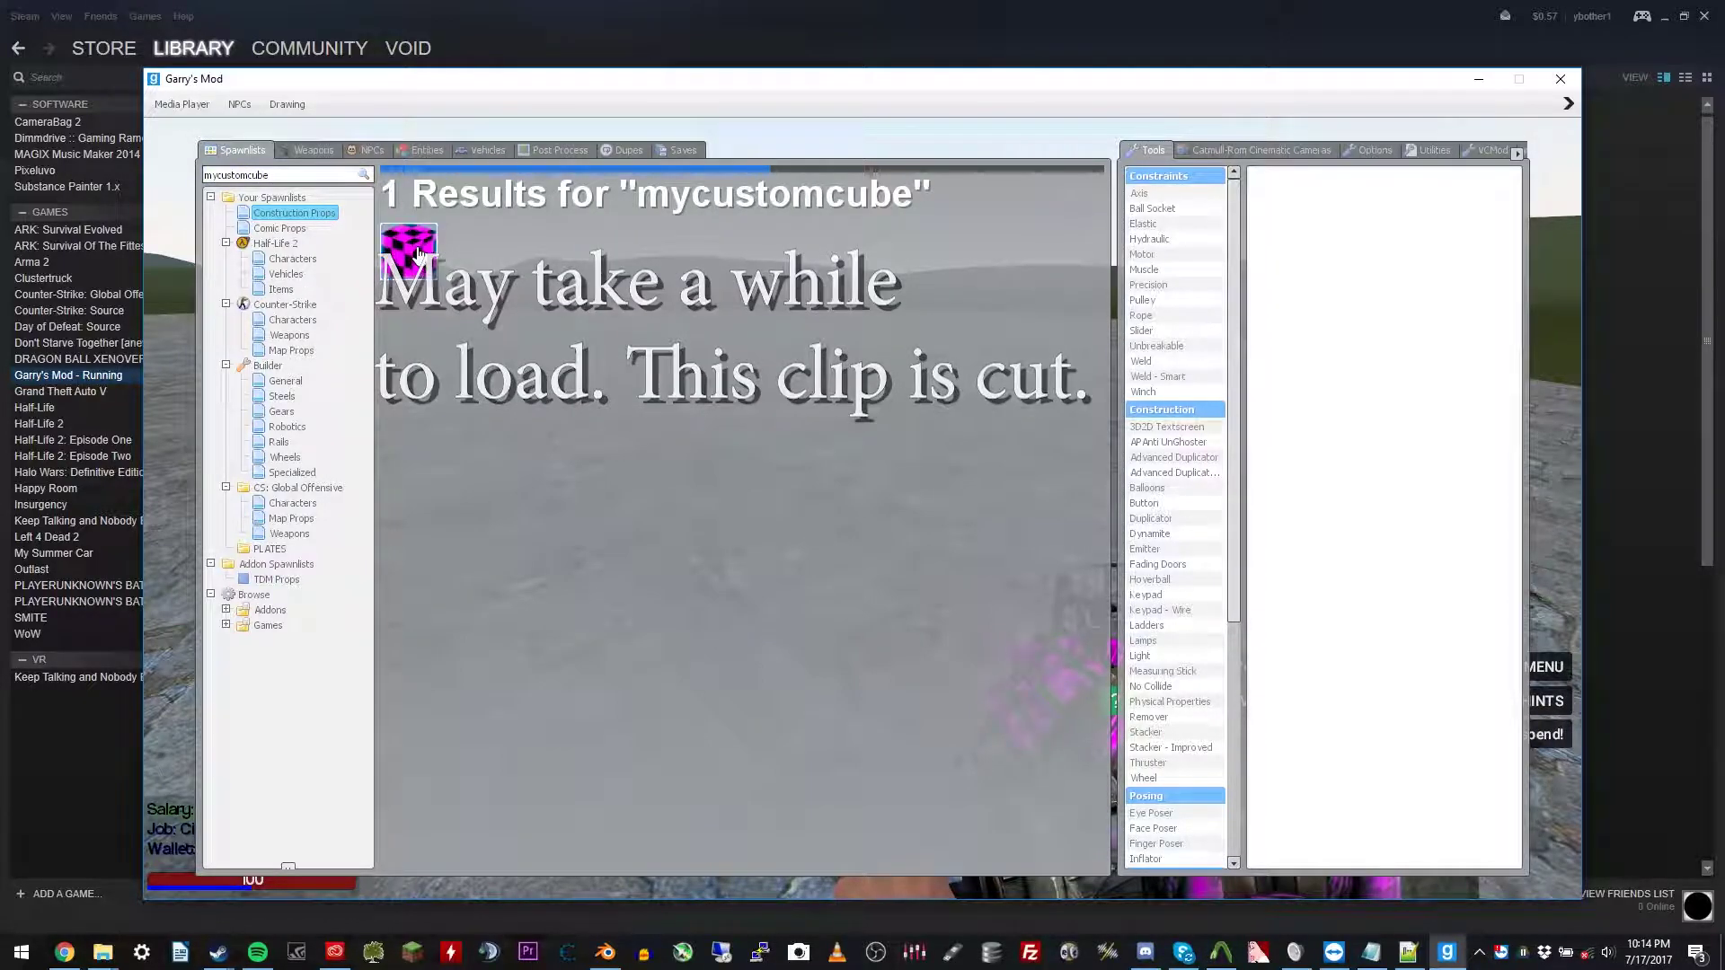
Spawn the mycustomcube prop, pull it closer with the physgun and freeze it
{"action": "left_click", "coordinate": [408, 246]}
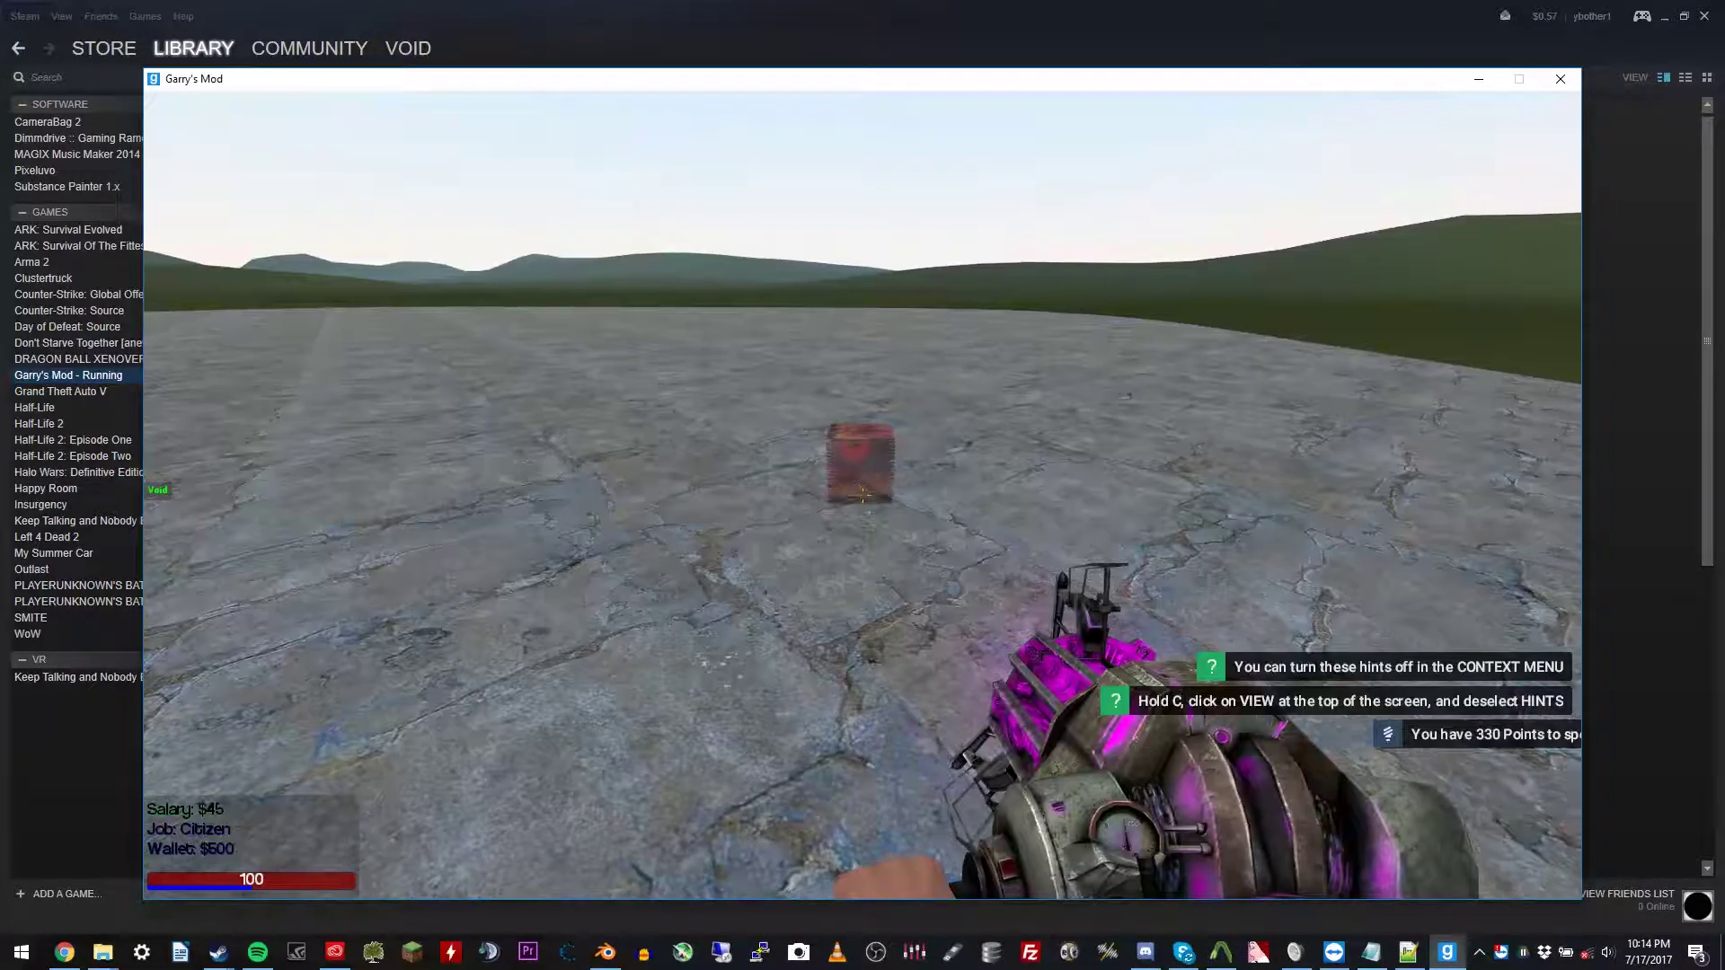
{"action": "left_click_drag", "start_coordinate": [863, 494], "coordinate": [863, 494]}
{"action": "right_click", "coordinate": [863, 495]}
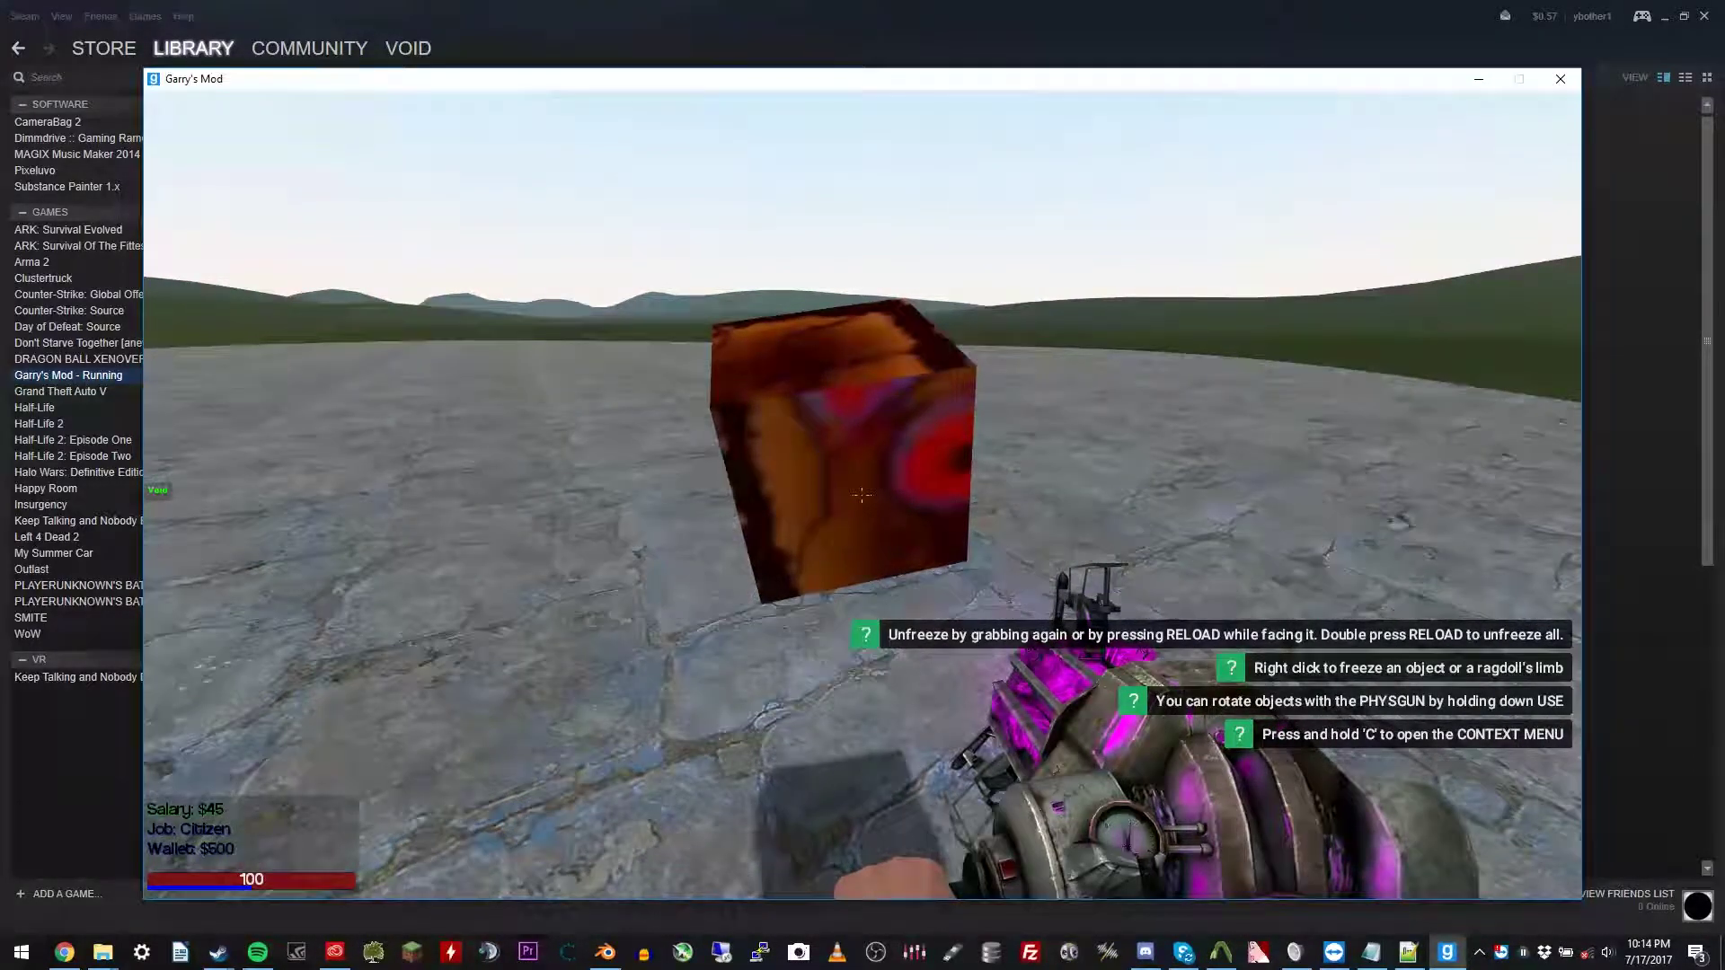
{"action": "key", "text": "Escape"}
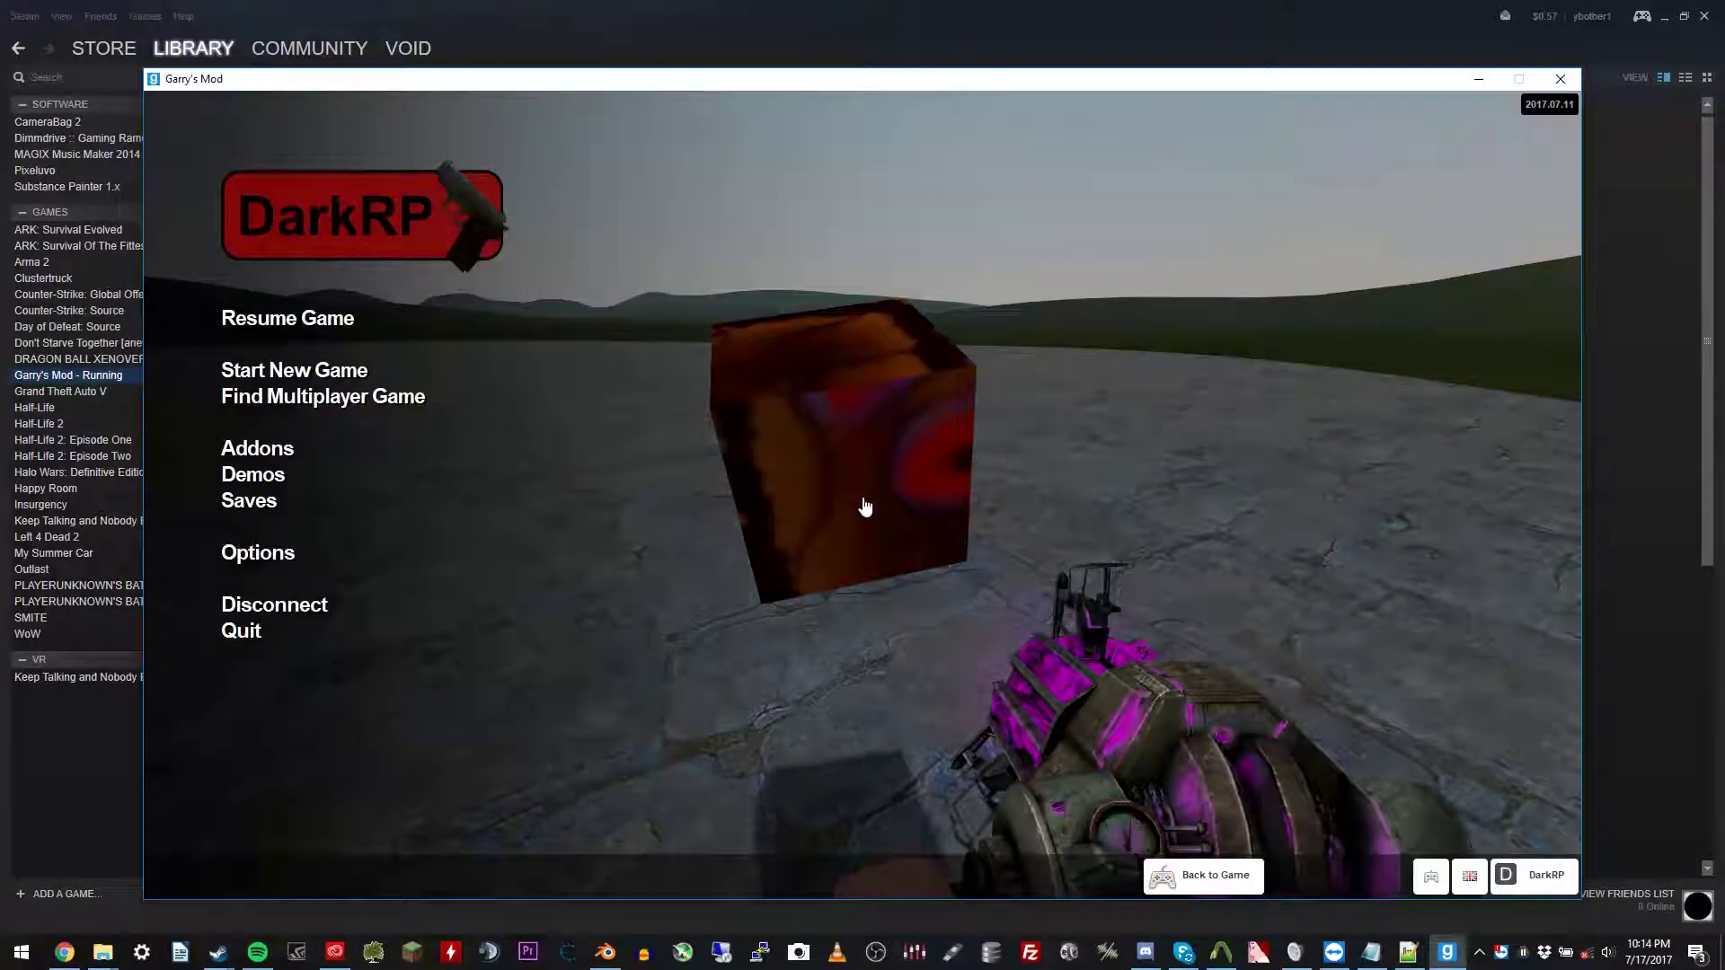
{"action": "left_click", "coordinate": [1480, 80]}
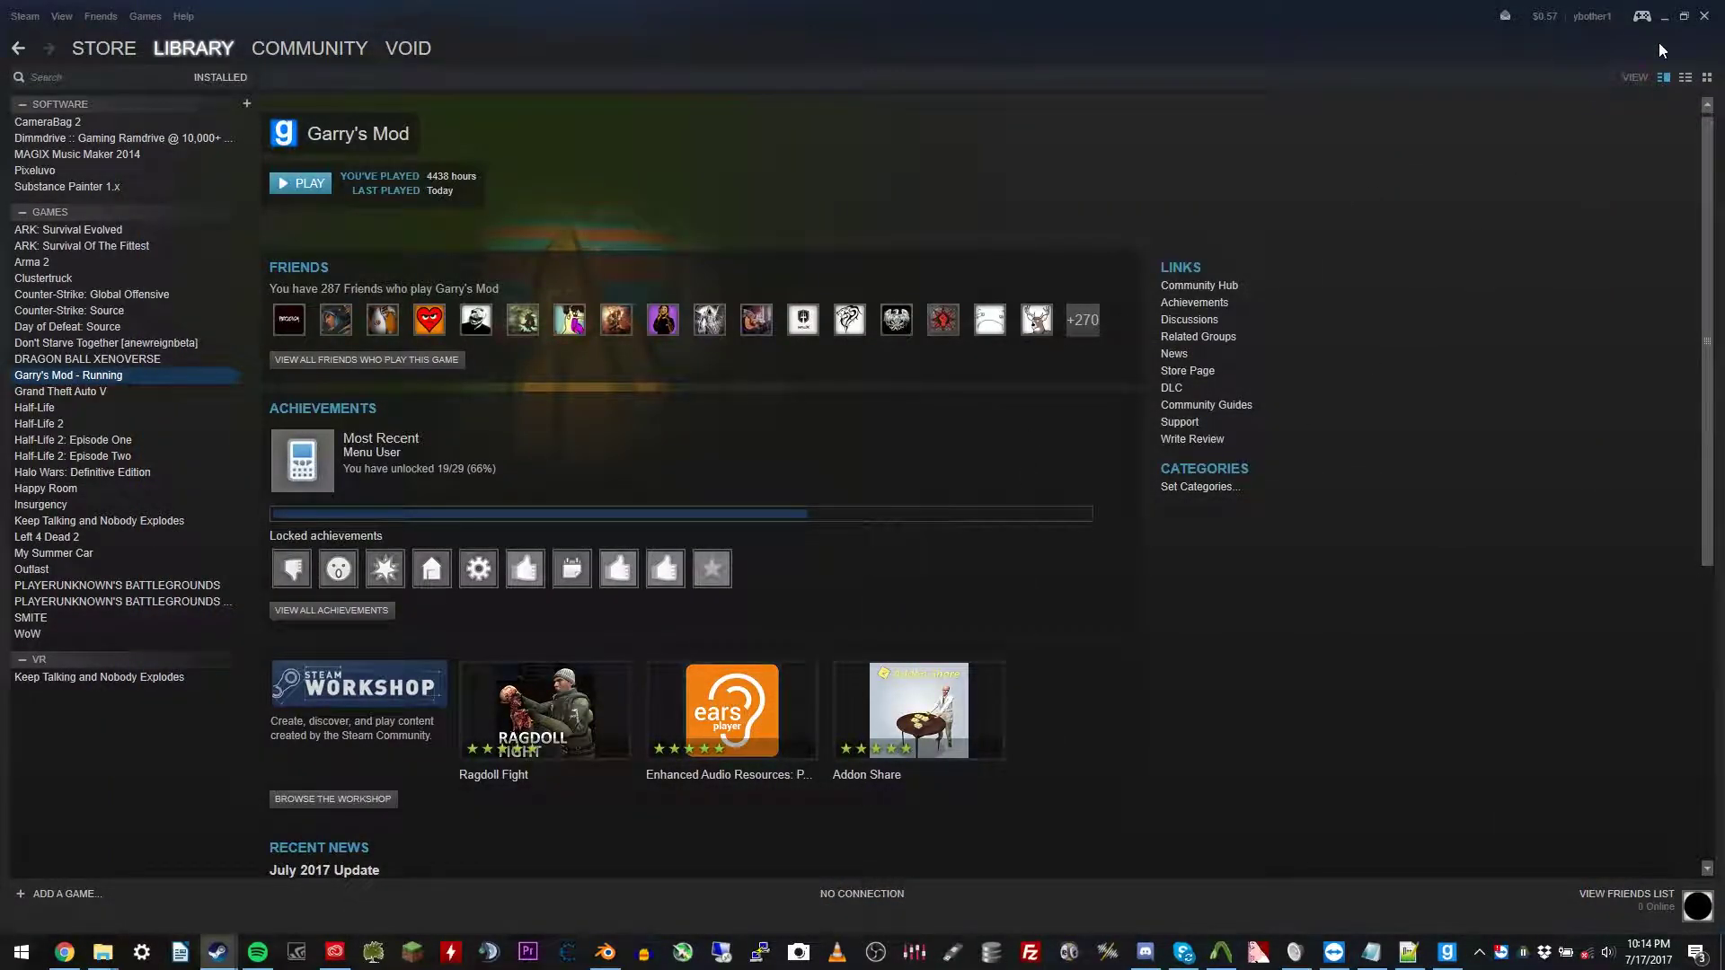
Minimize Steam and open mycustomcube.qc with Edit with Notepad++ from its context menu
{"action": "left_click", "coordinate": [1665, 16]}
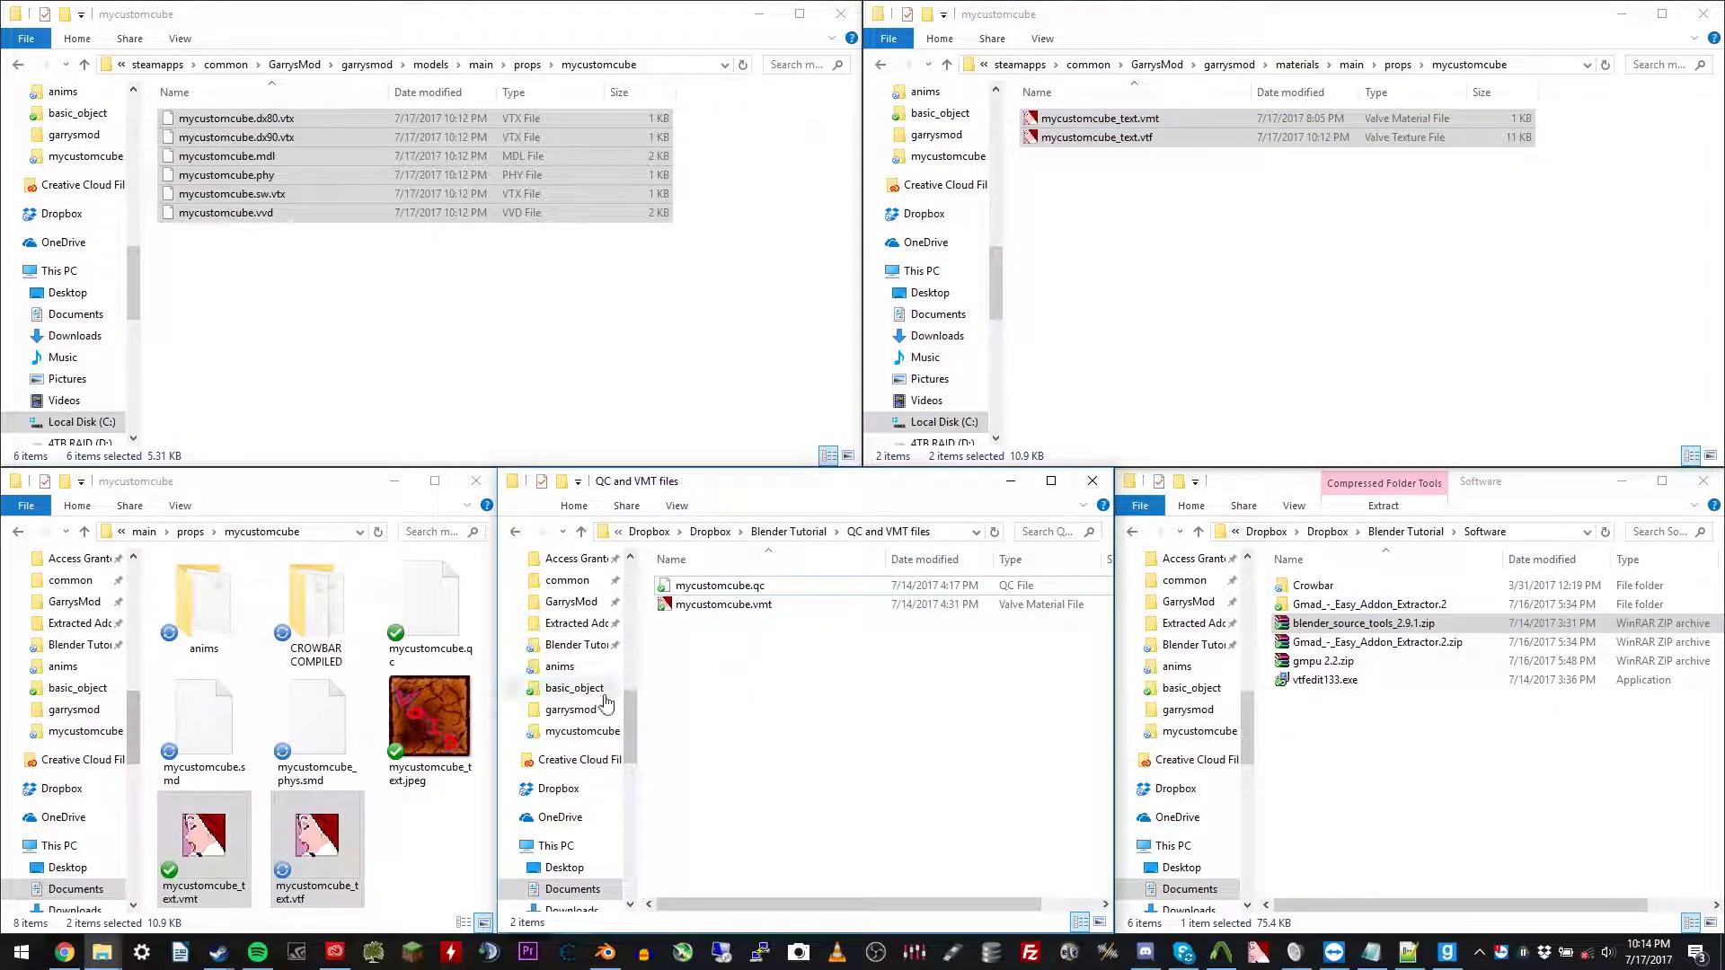
{"action": "right_click", "coordinate": [442, 617]}
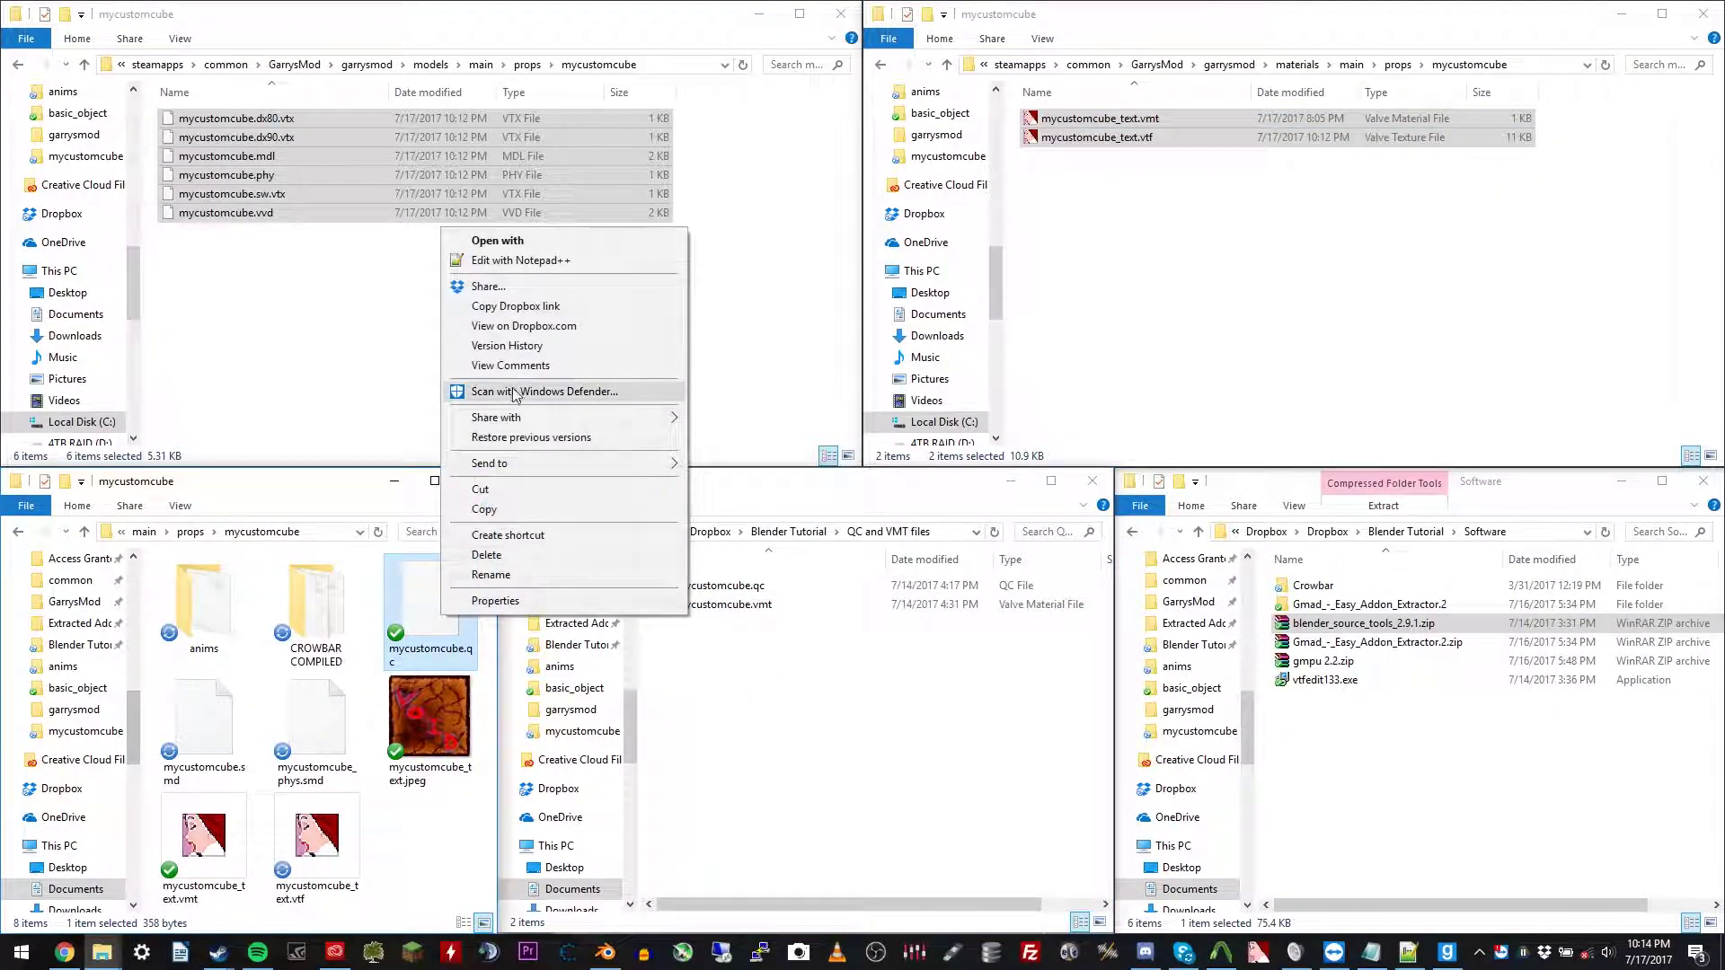
{"action": "left_click", "coordinate": [562, 260]}
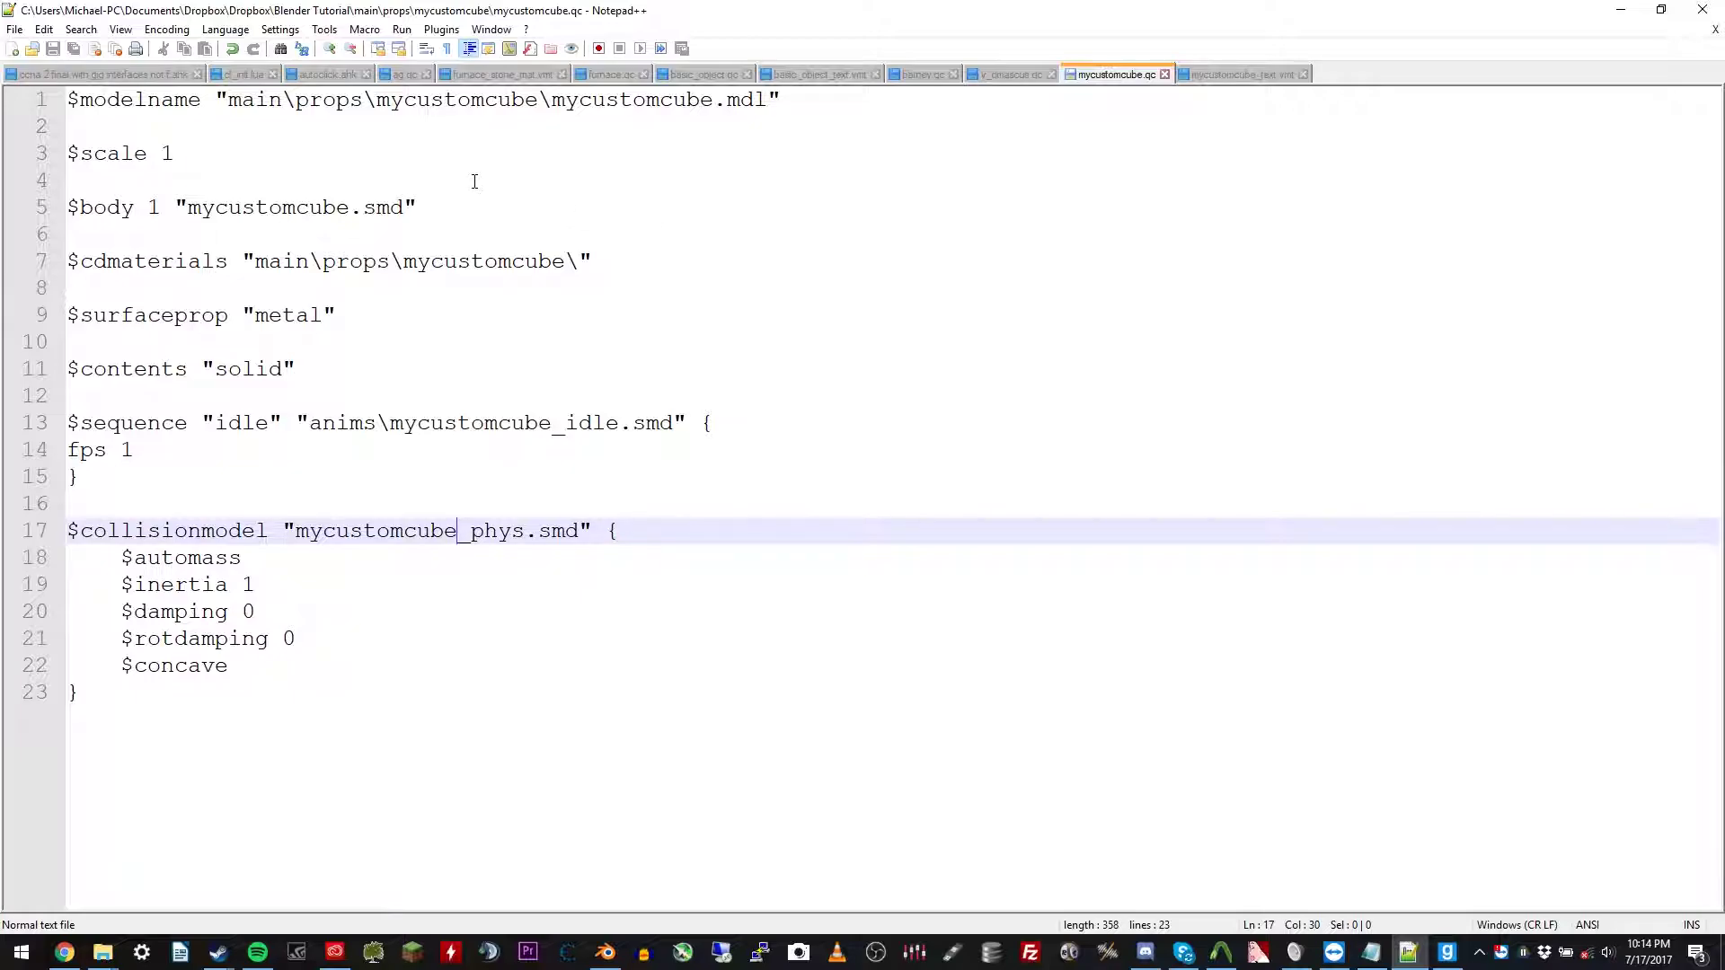
Highlight the QC's model name path, body model file and materials path lines
{"action": "left_click_drag", "start_coordinate": [127, 105], "coordinate": [592, 101]}
{"action": "left_click", "coordinate": [592, 102]}
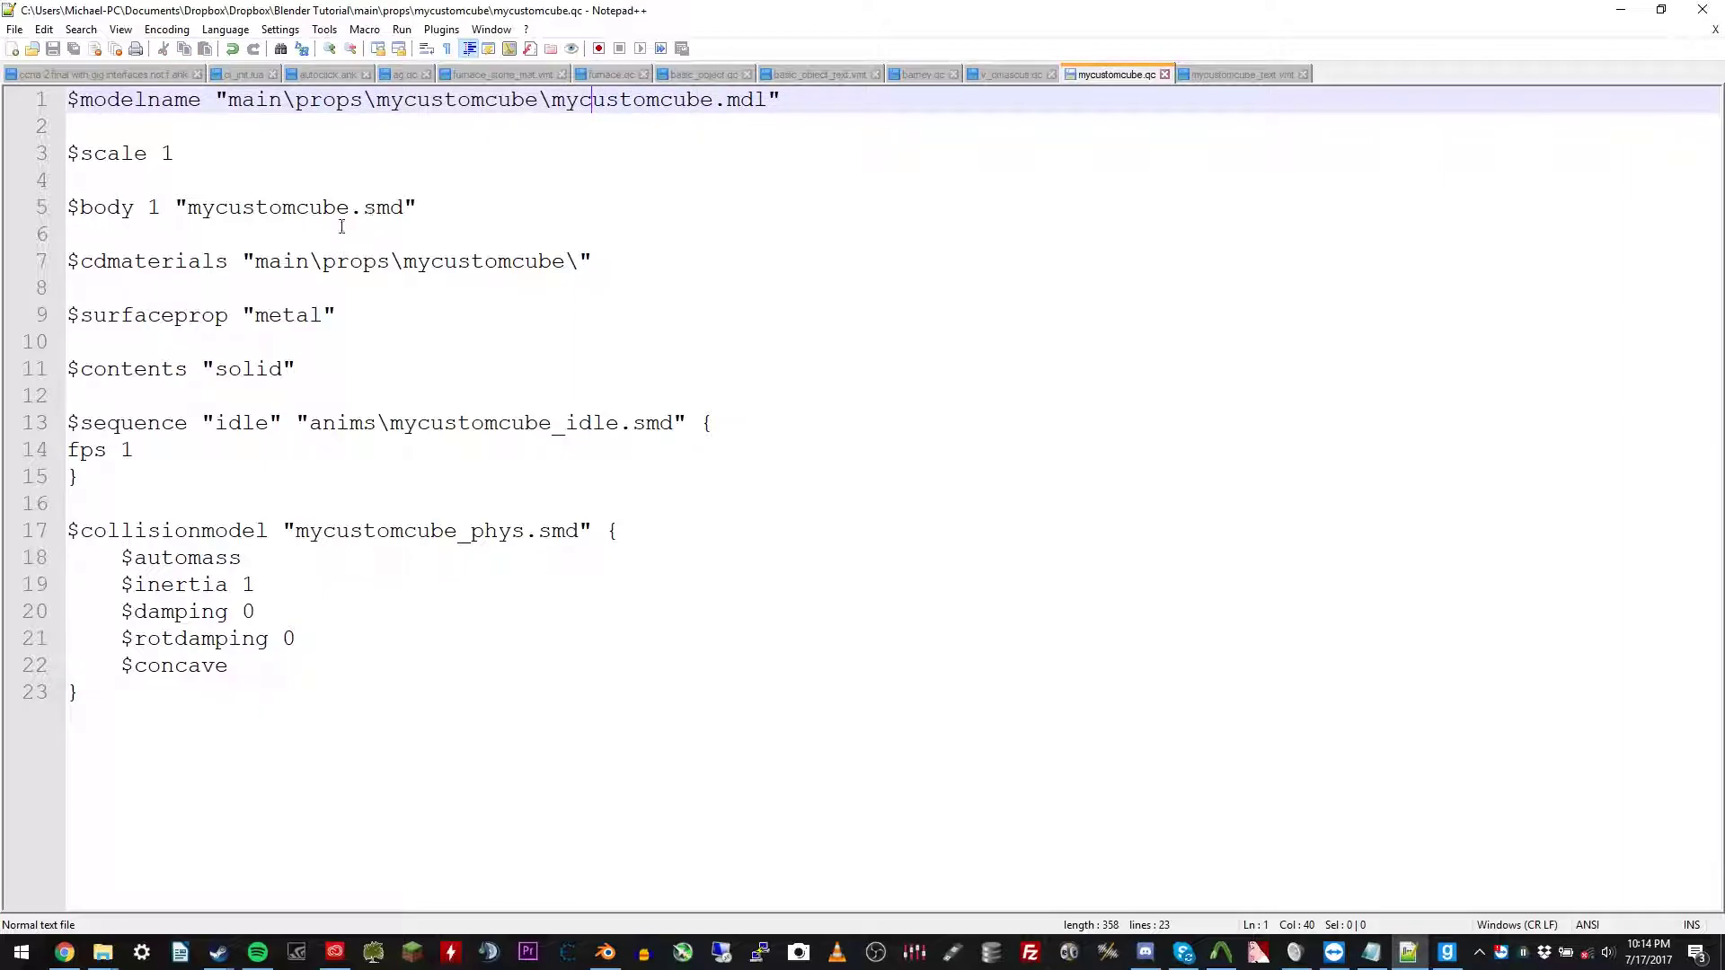
{"action": "left_click_drag", "start_coordinate": [212, 206], "coordinate": [356, 207]}
{"action": "left_click", "coordinate": [363, 208]}
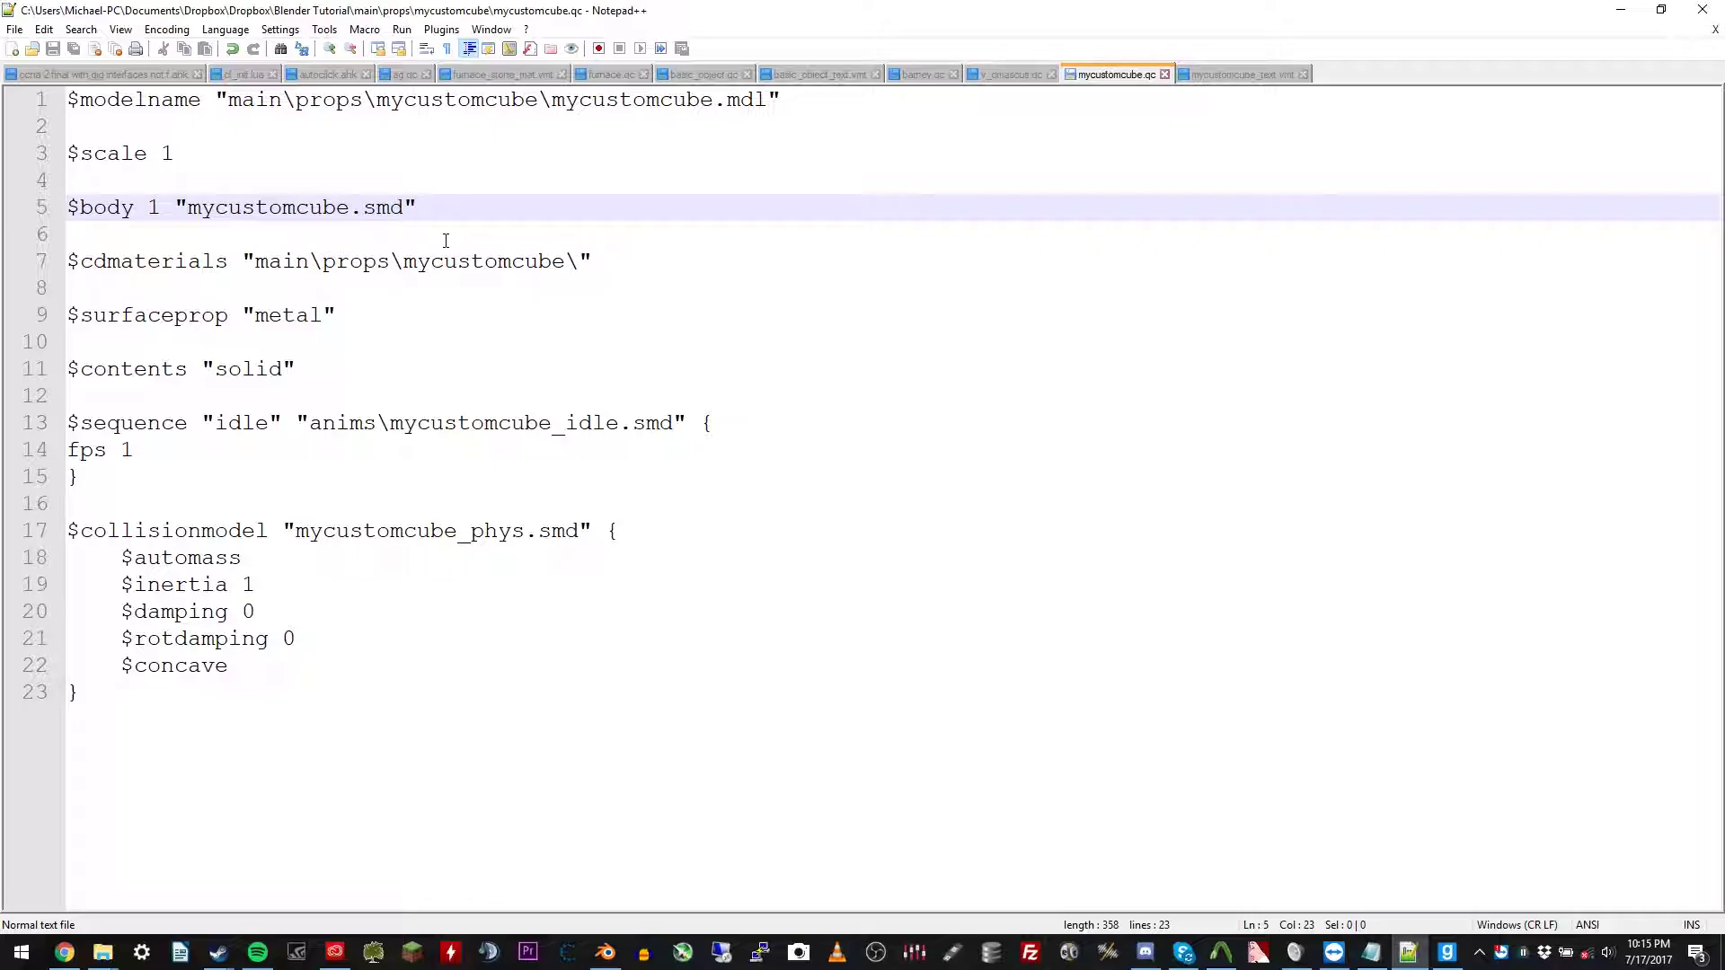
{"action": "left_click_drag", "start_coordinate": [302, 263], "coordinate": [444, 262]}
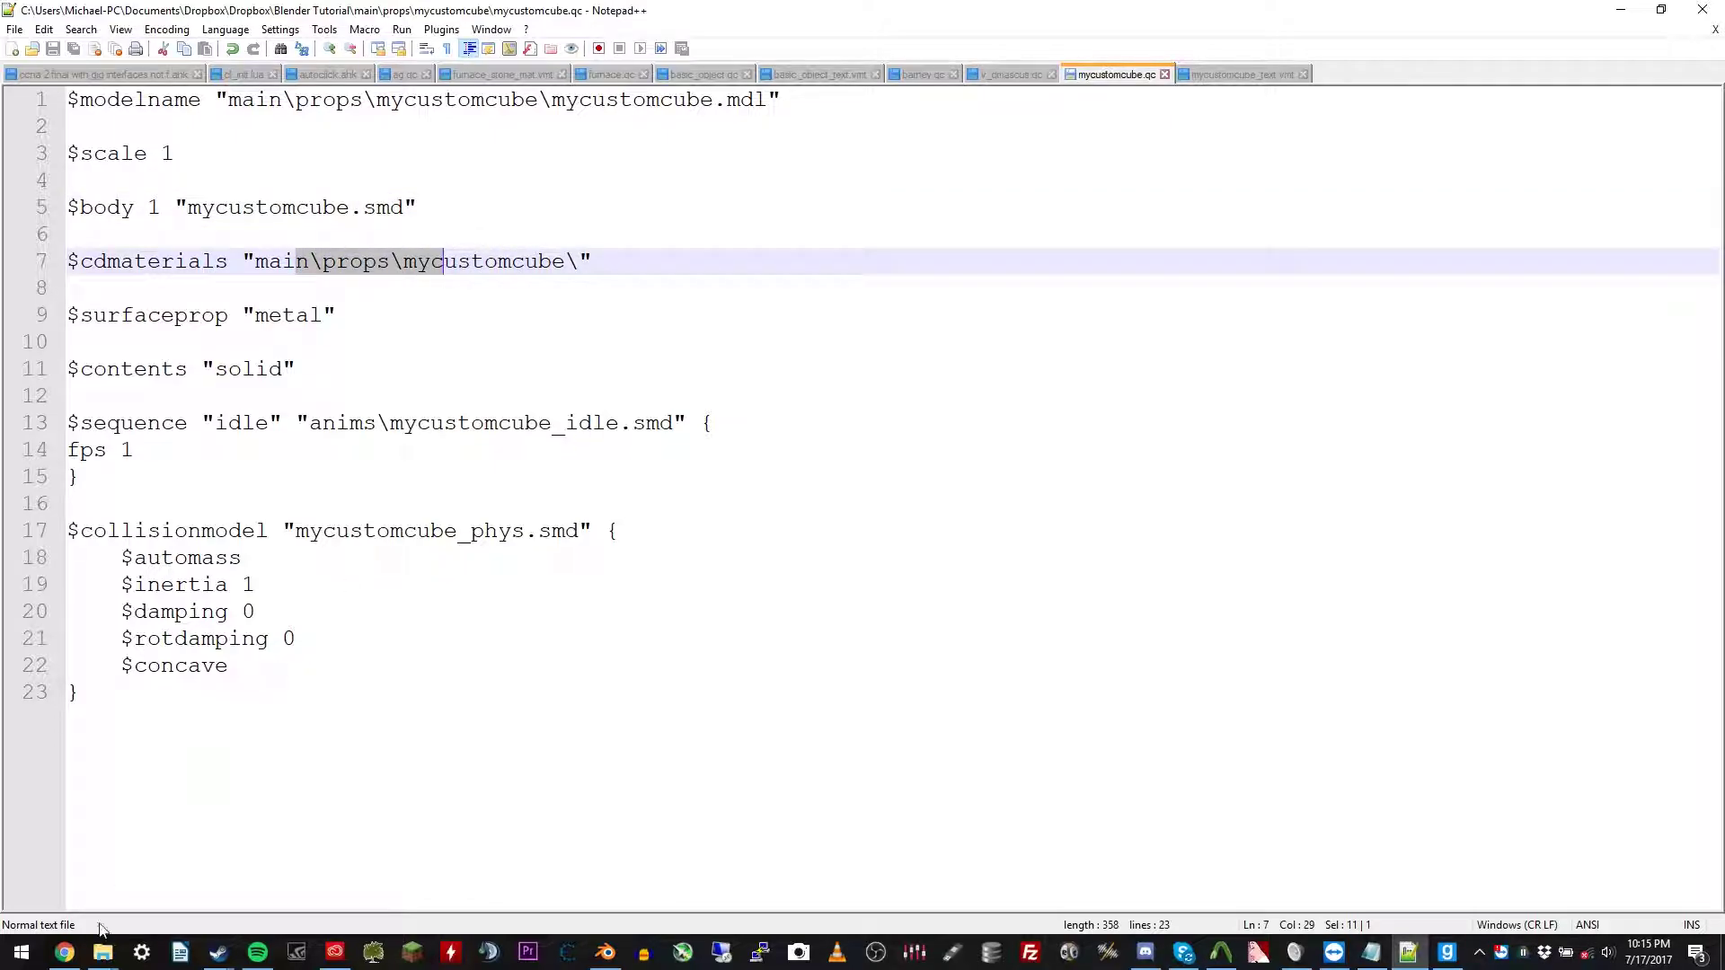
{"action": "left_click", "coordinate": [1621, 10]}
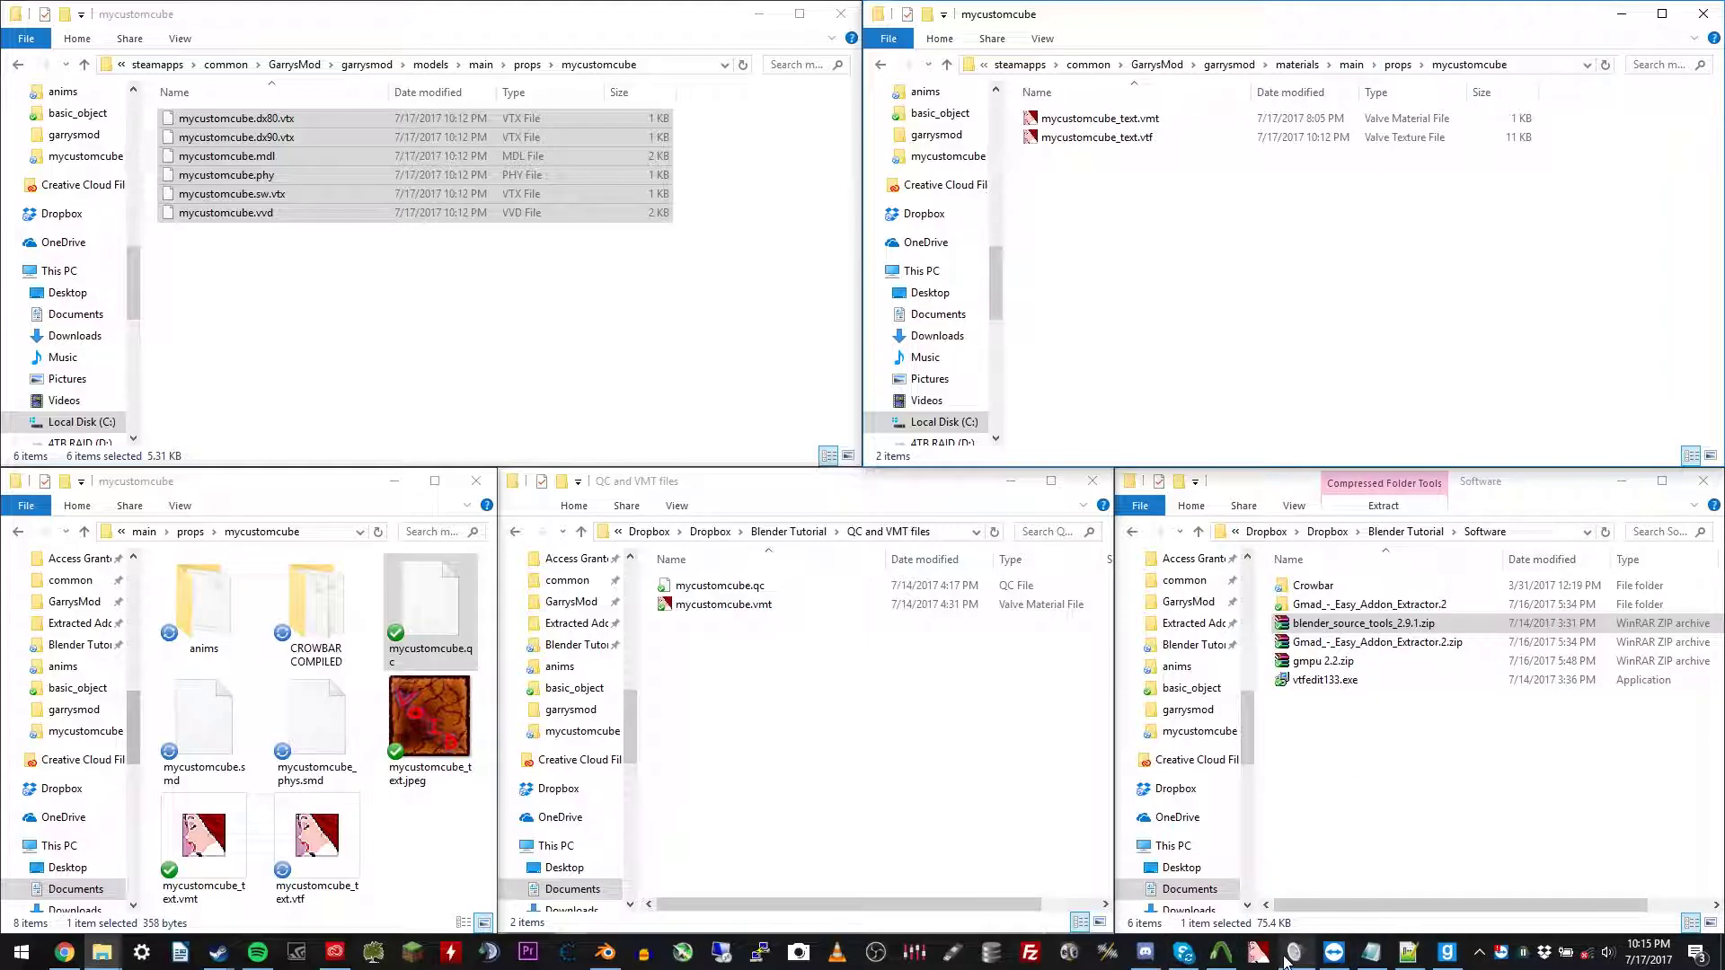
{"action": "left_click", "coordinate": [1417, 963]}
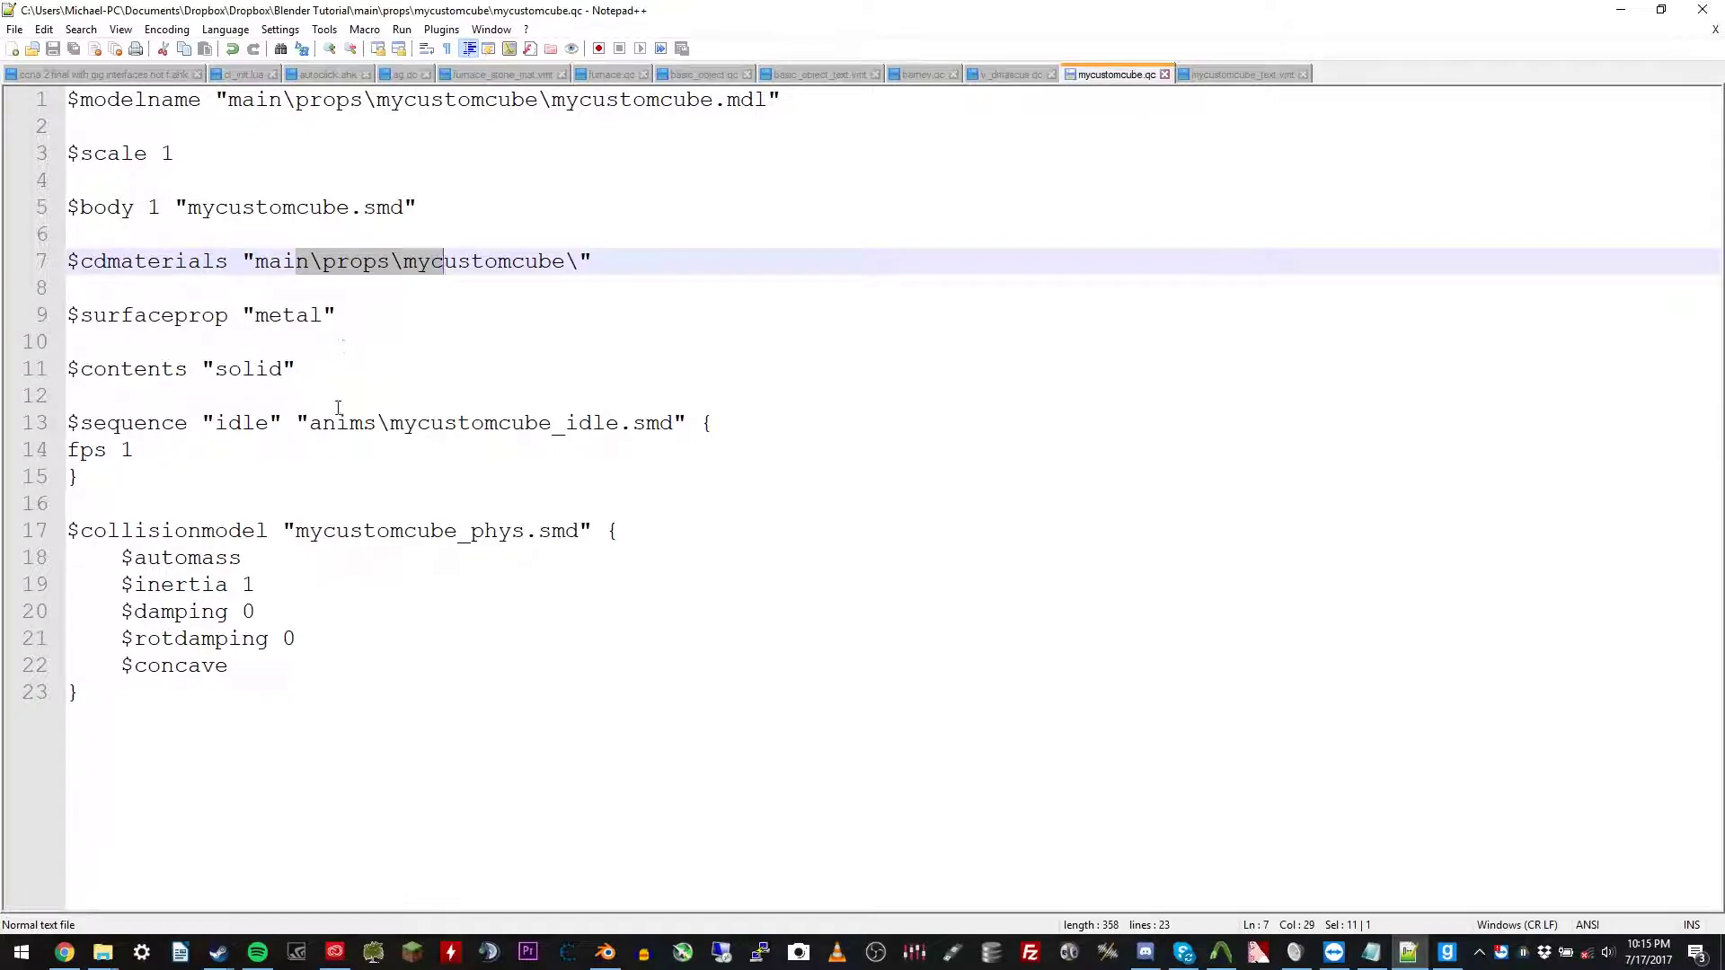
Highlight the surfaceprop setting, the idle sequence block and its animation file path
{"action": "double_click", "coordinate": [107, 314]}
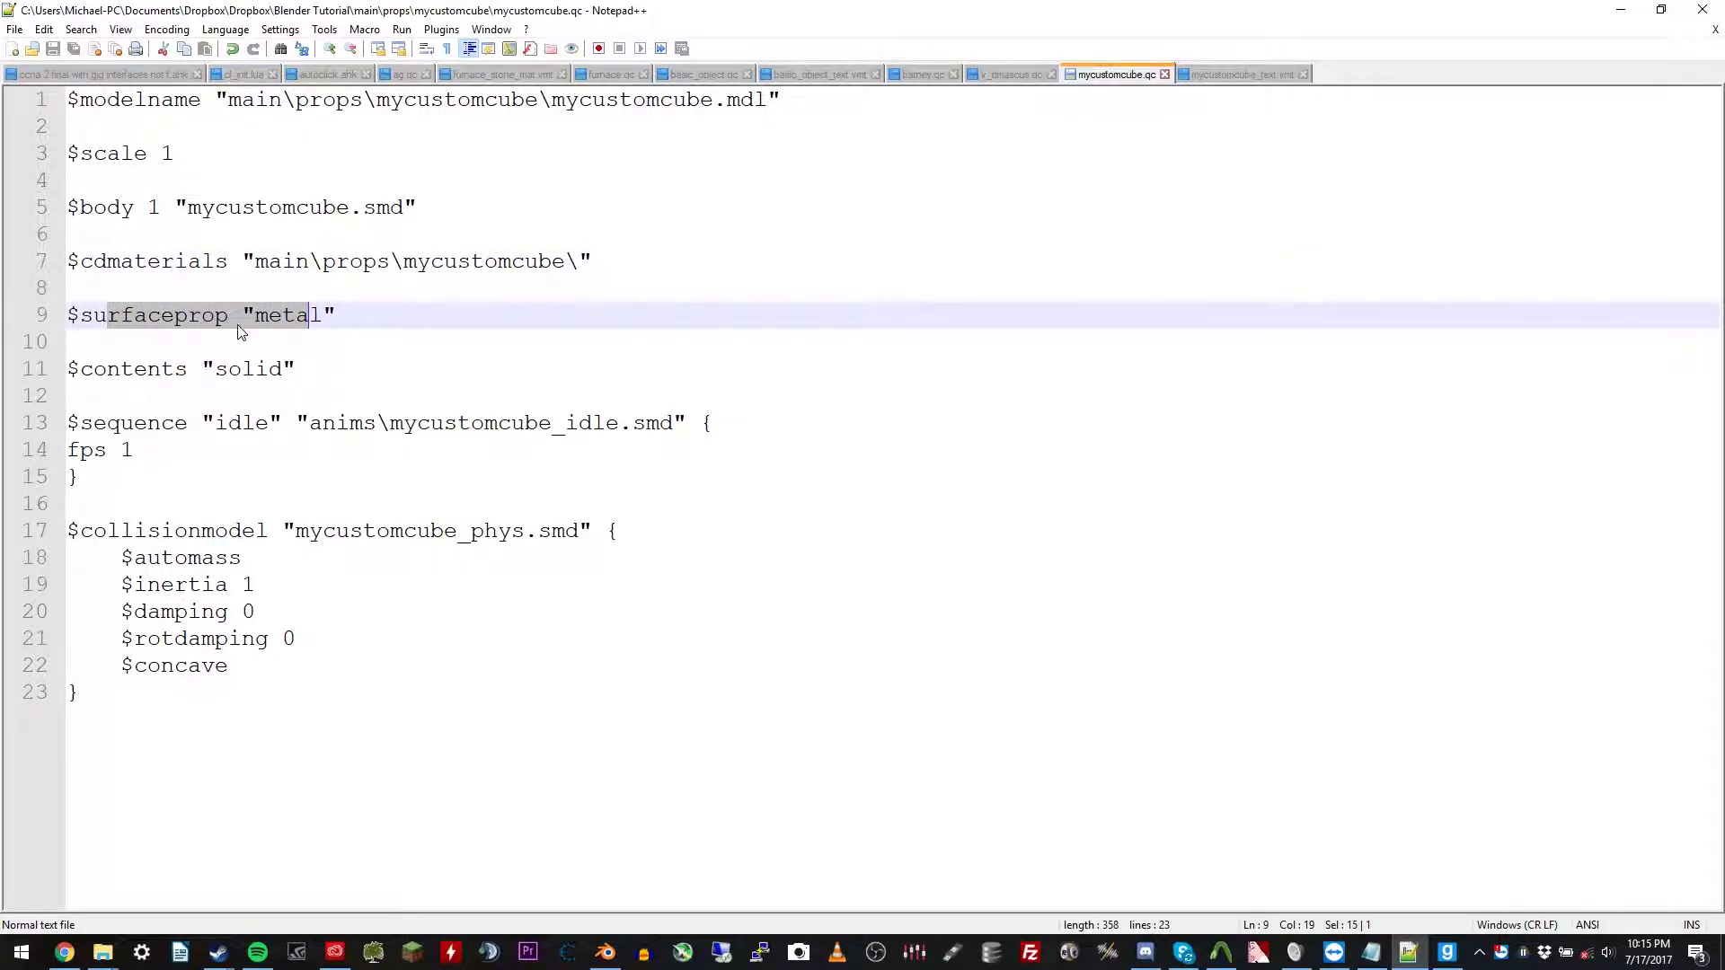
{"action": "left_click", "coordinate": [166, 319]}
{"action": "left_click", "coordinate": [207, 369]}
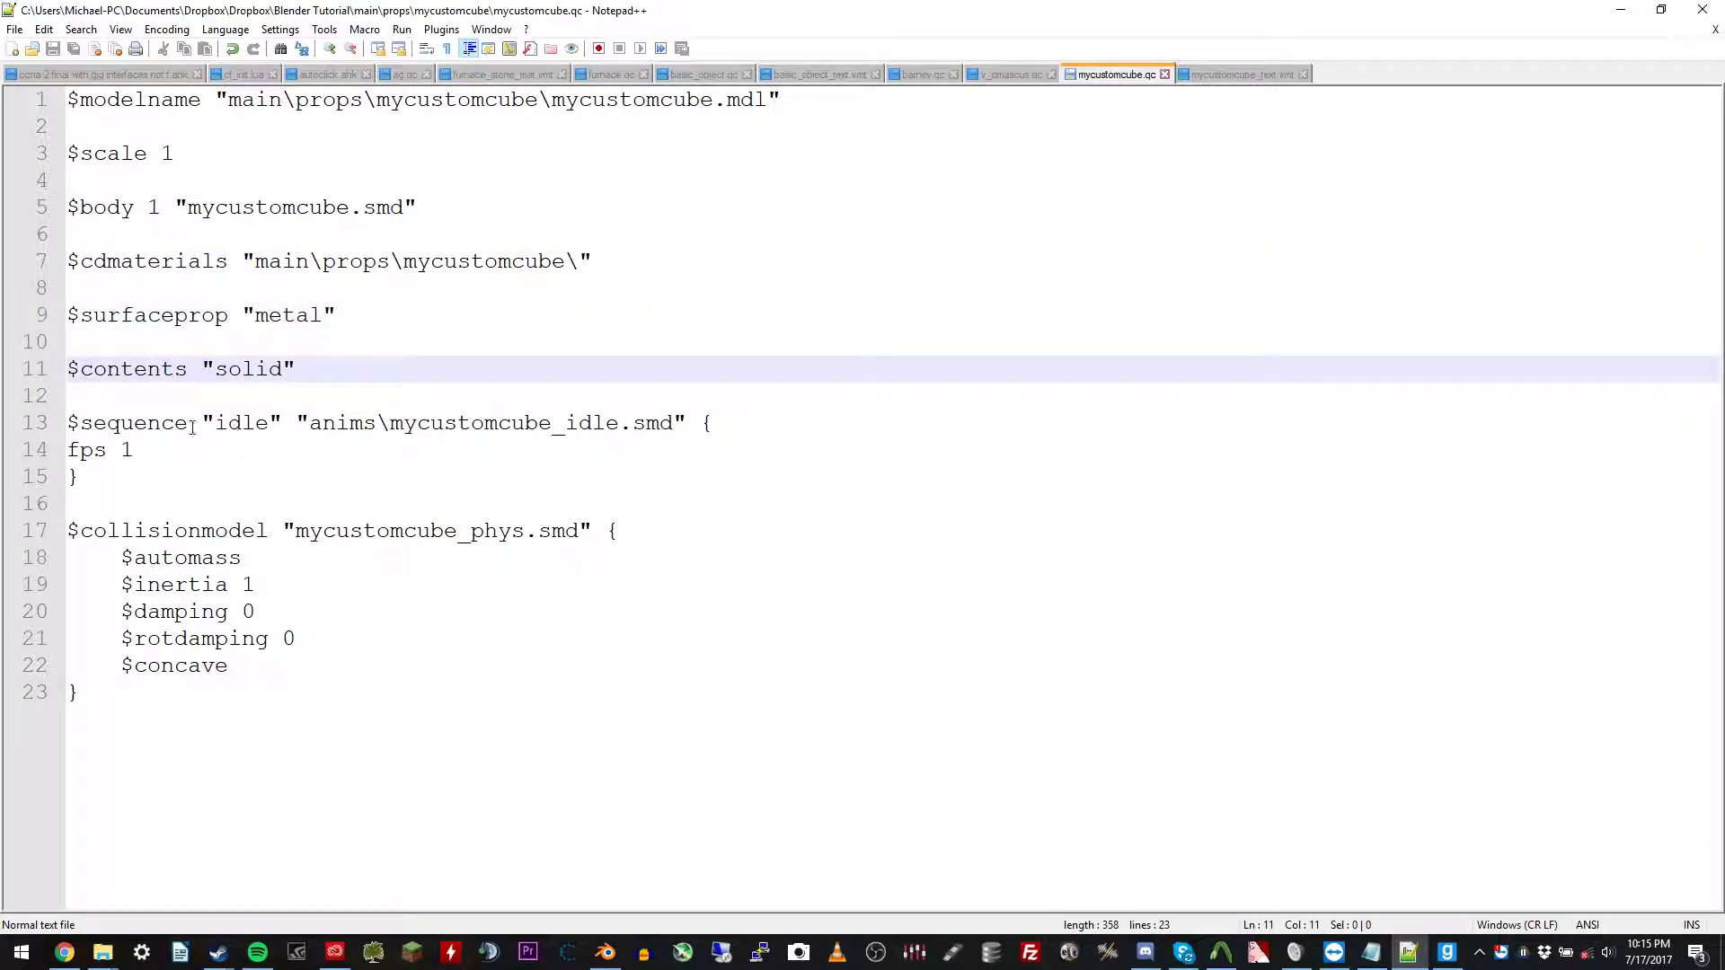
{"action": "left_click_drag", "start_coordinate": [134, 429], "coordinate": [278, 466]}
{"action": "left_click", "coordinate": [153, 454]}
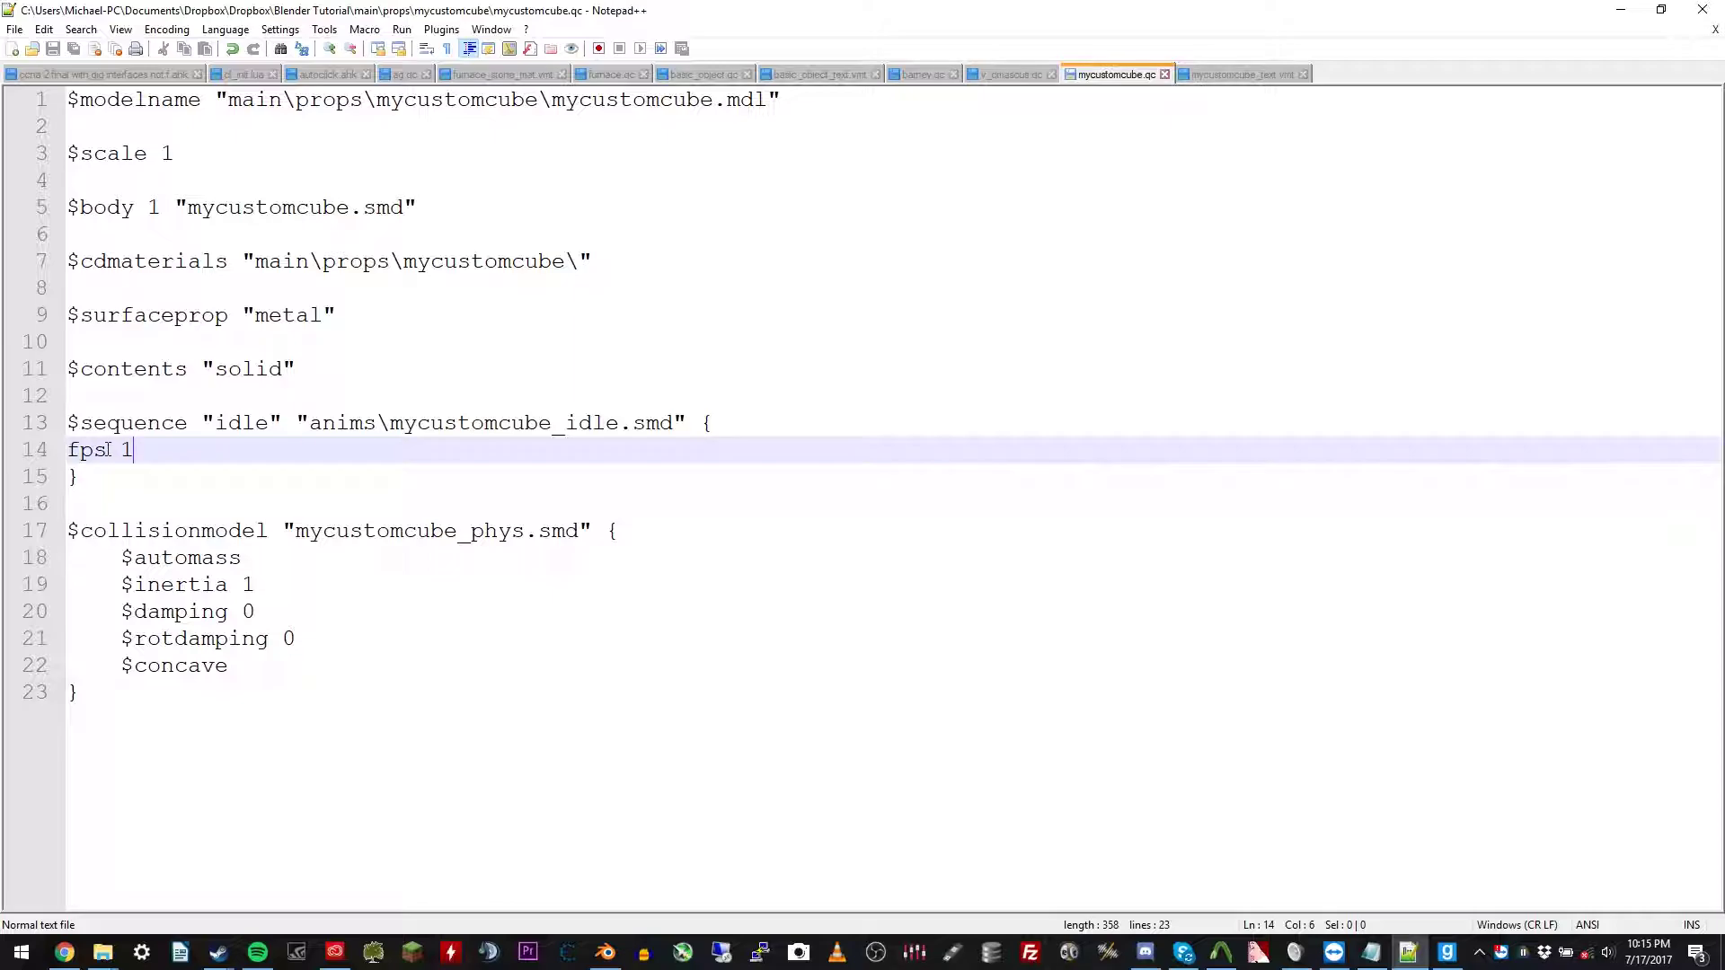
{"action": "left_click_drag", "start_coordinate": [323, 425], "coordinate": [609, 426]}
{"action": "left_click", "coordinate": [335, 424]}
{"action": "left_click", "coordinate": [338, 429]}
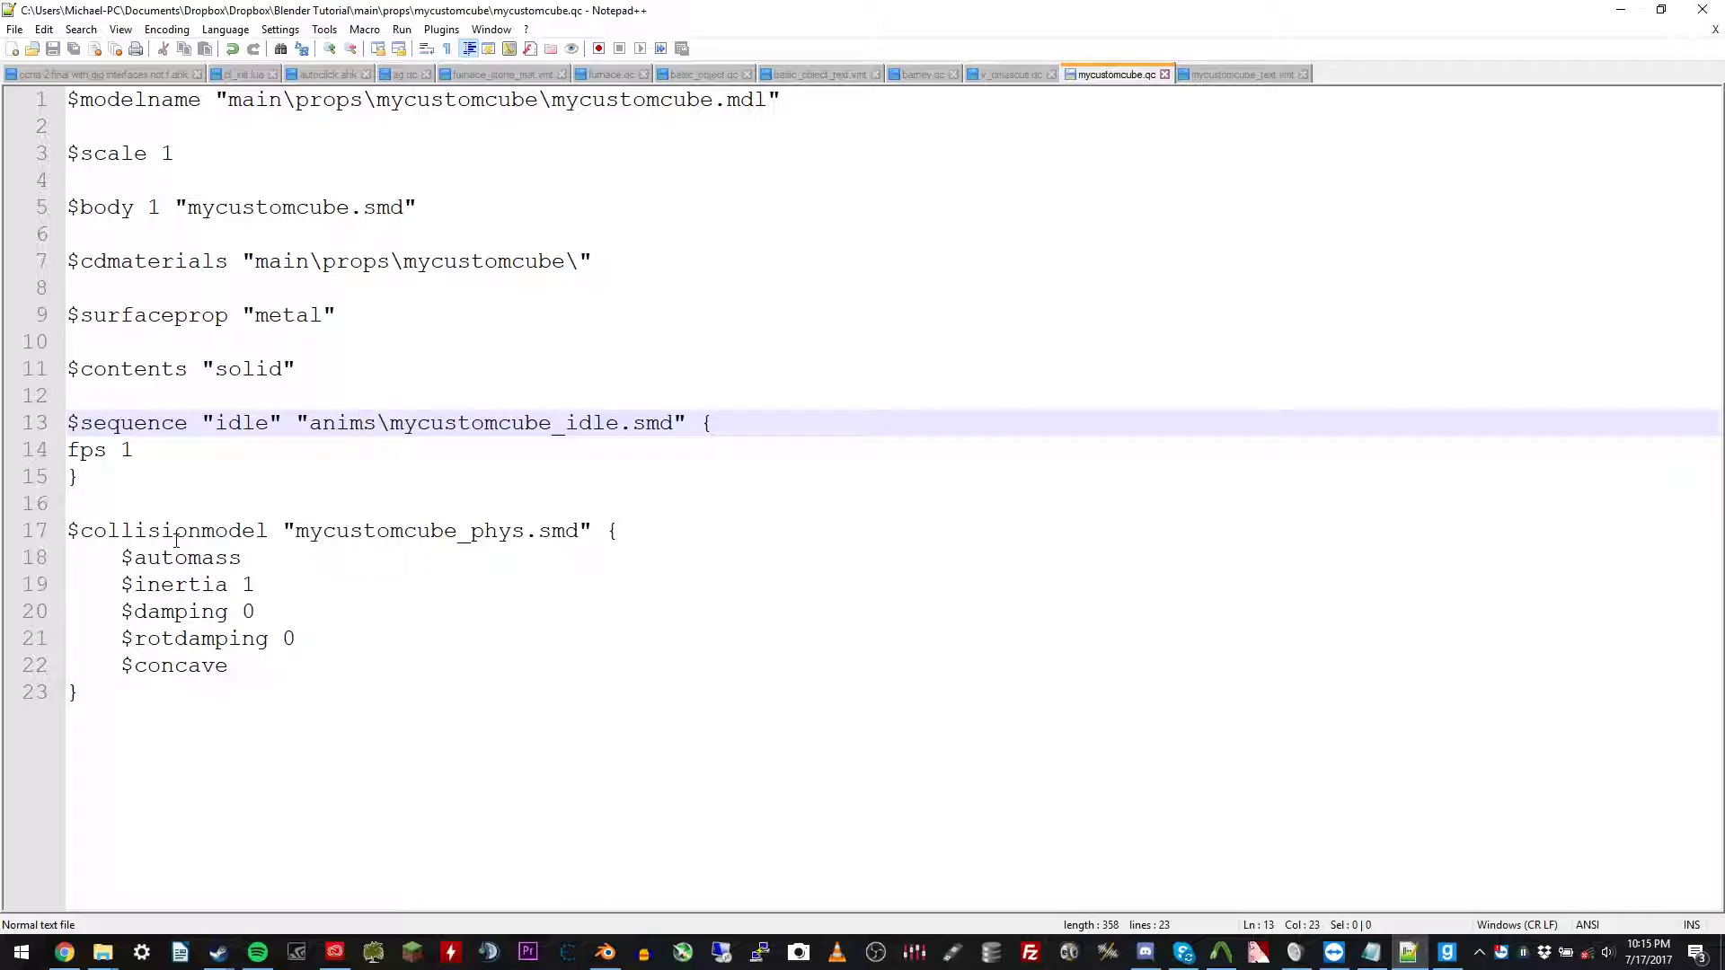
Highlight the collision model file, $automass, inertia, damping, rotdamping and concave settings
{"action": "left_click_drag", "start_coordinate": [332, 536], "coordinate": [528, 536]}
{"action": "left_click_drag", "start_coordinate": [147, 558], "coordinate": [250, 560]}
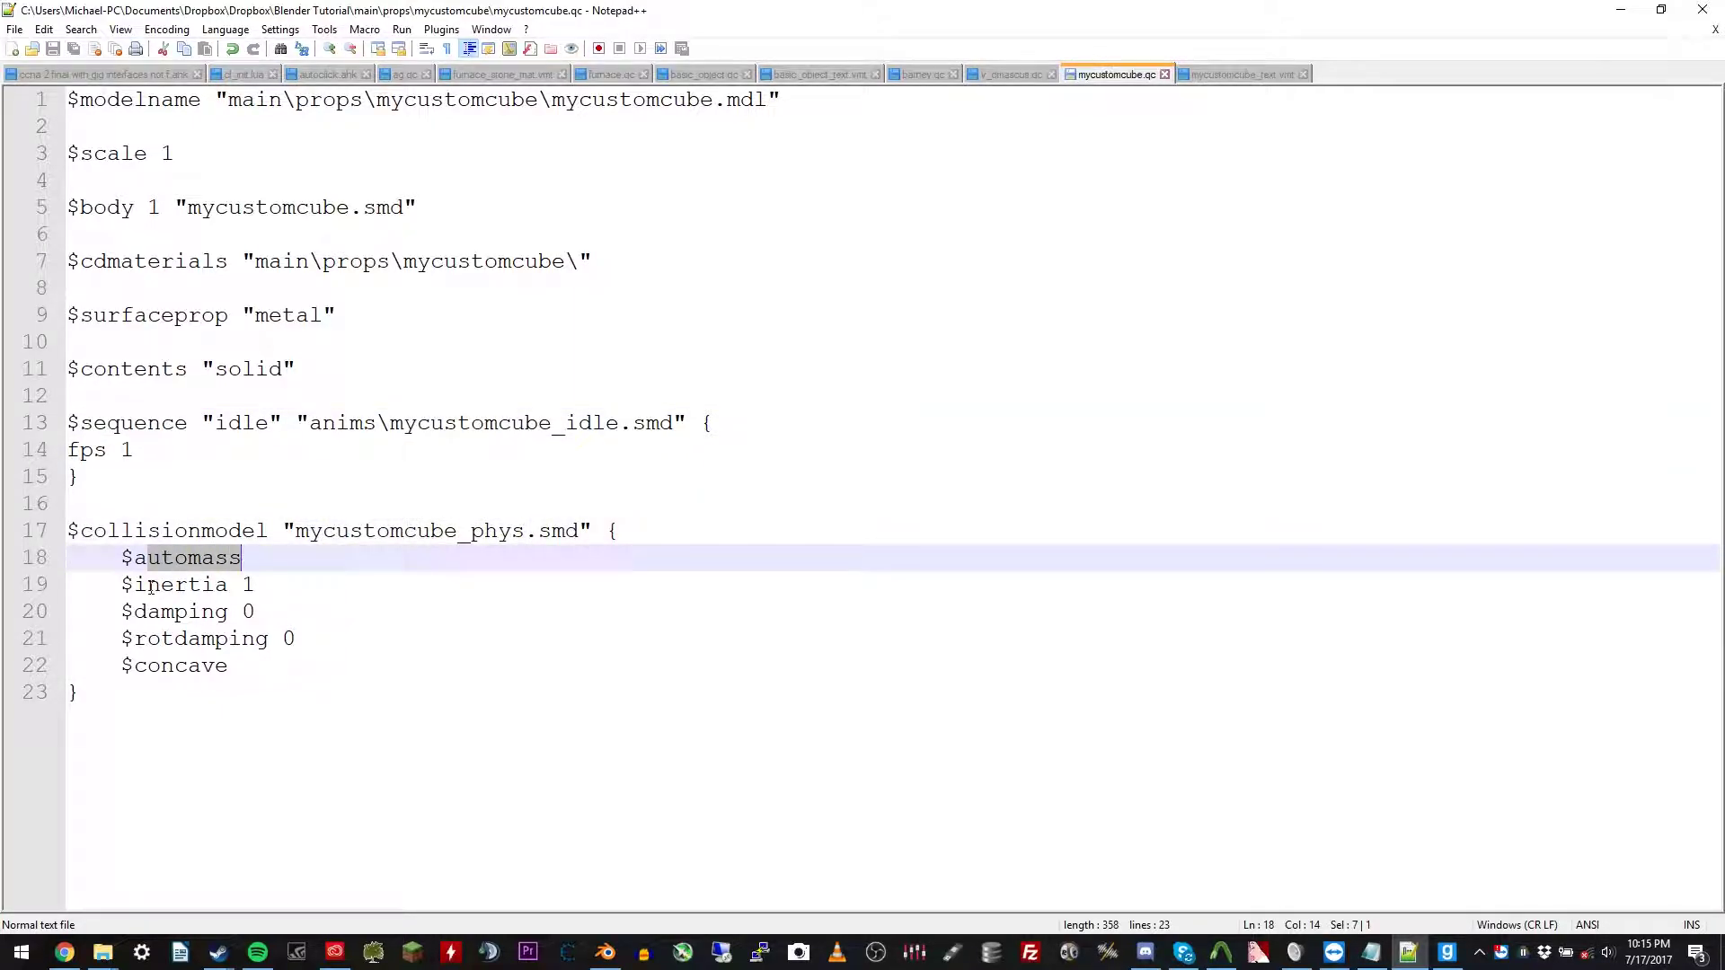
{"action": "left_click_drag", "start_coordinate": [137, 585], "coordinate": [285, 639]}
{"action": "left_click_drag", "start_coordinate": [148, 666], "coordinate": [234, 663]}
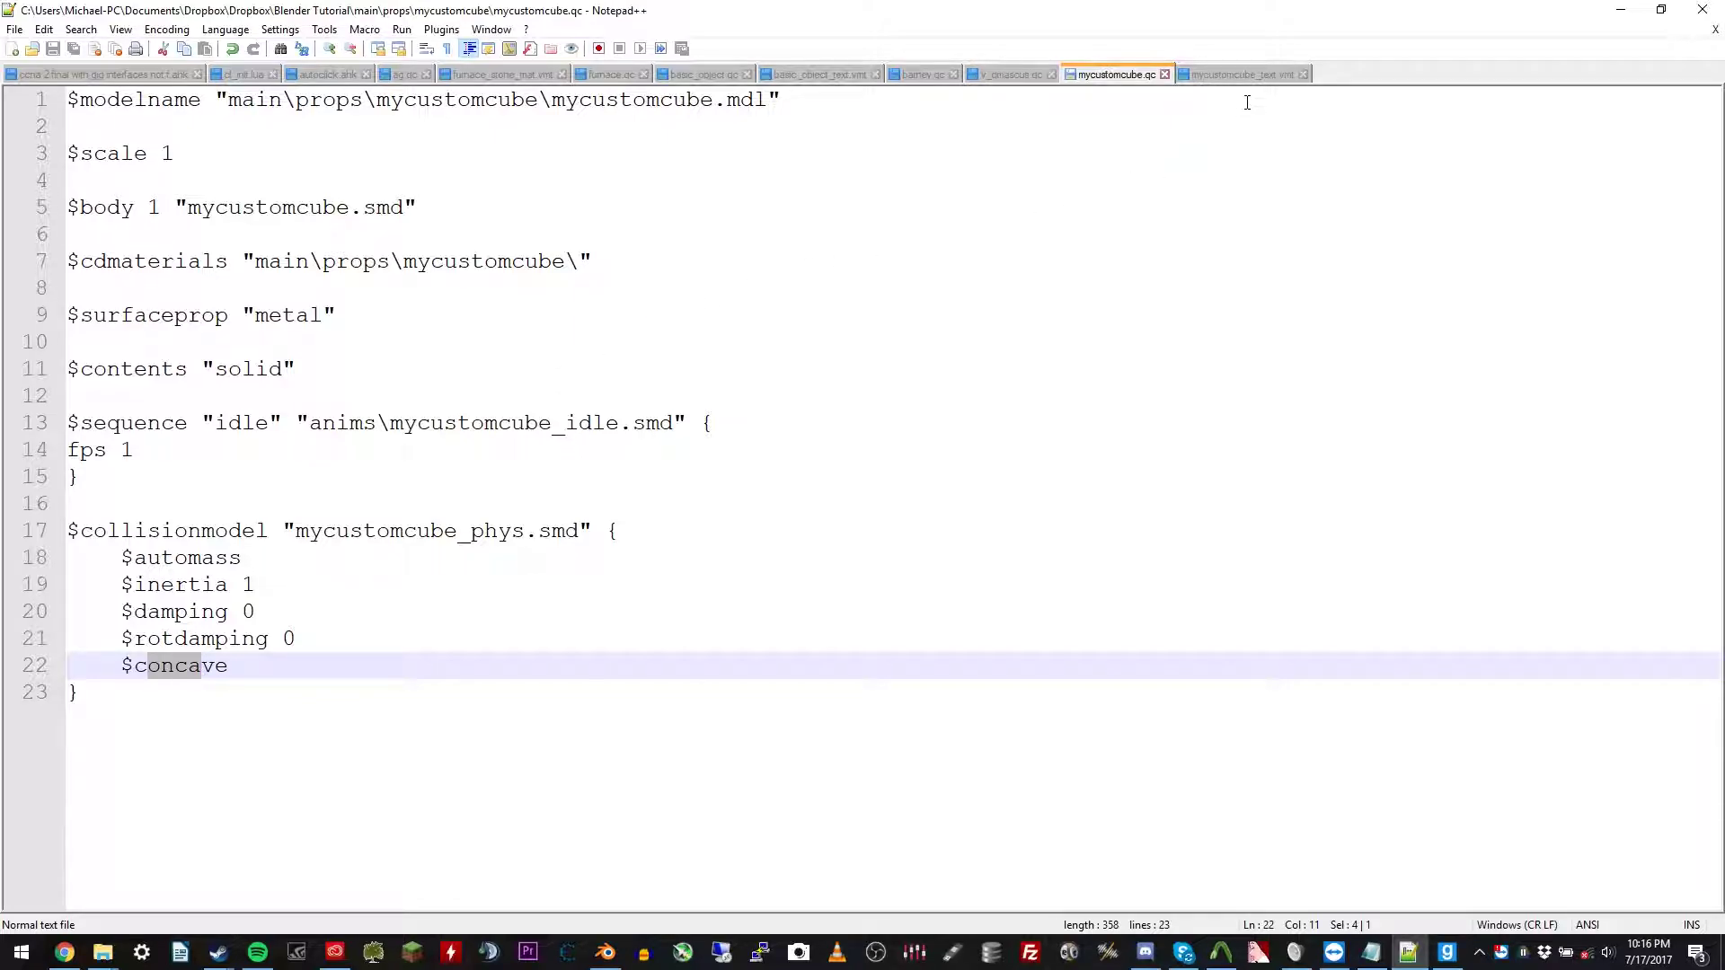
{"action": "left_click", "coordinate": [1260, 76]}
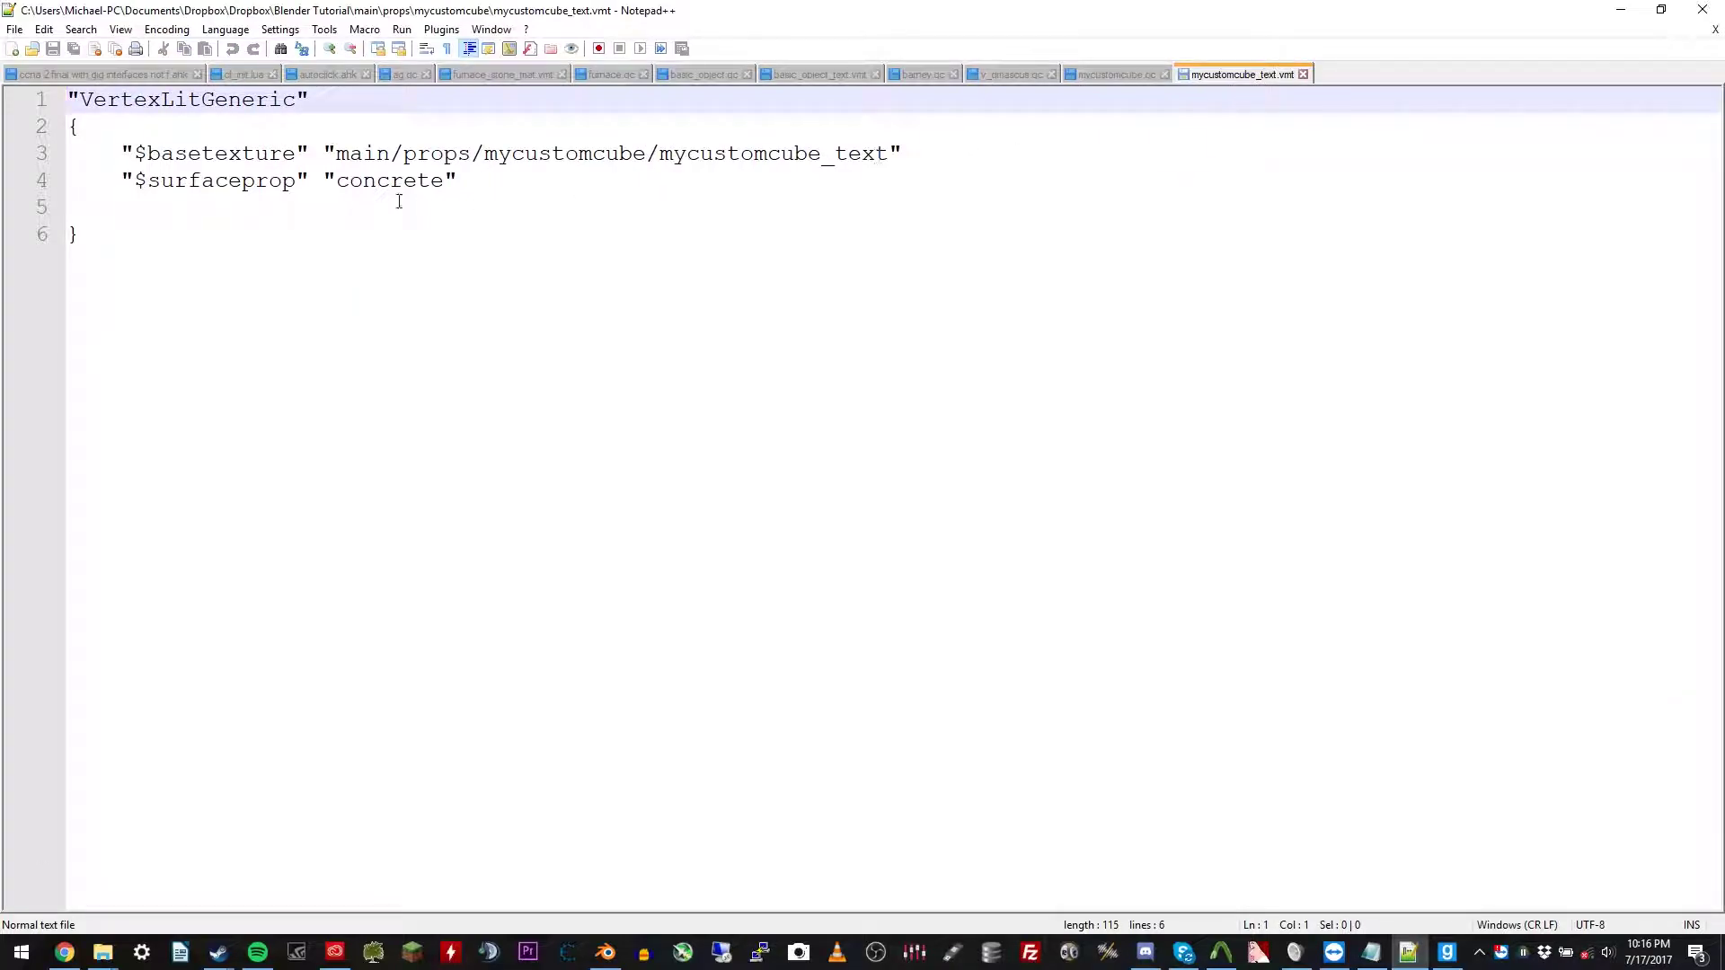
{"action": "left_click_drag", "start_coordinate": [149, 158], "coordinate": [585, 157]}
{"action": "left_click", "coordinate": [620, 155]}
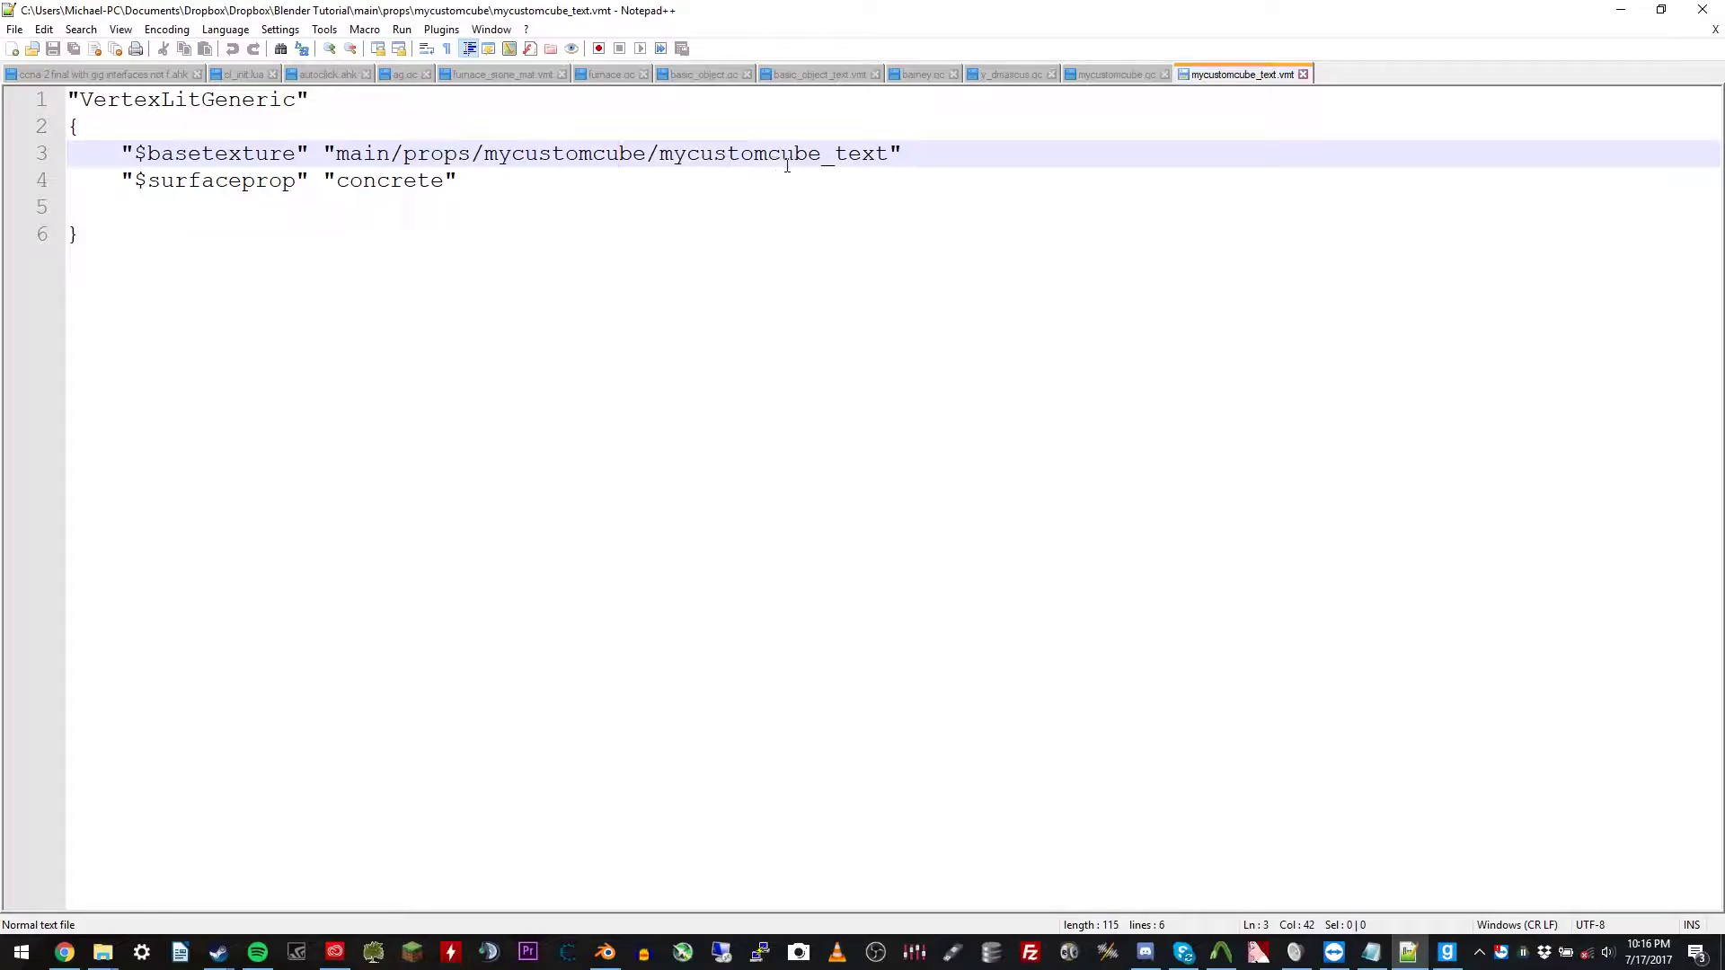